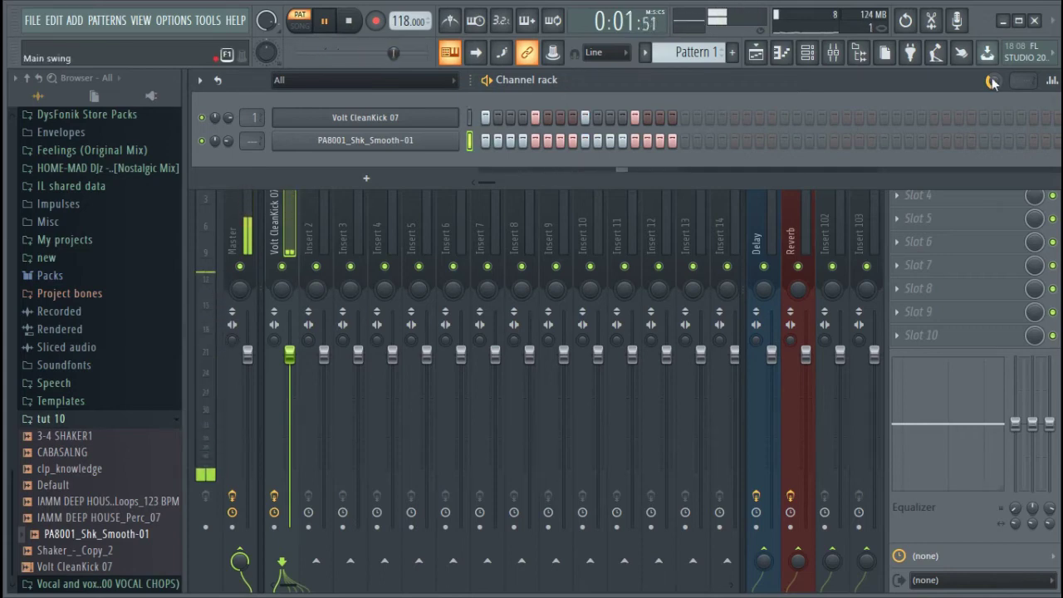
Step: Add the clp_knowledge sample as a new channel, place hits on steps 5 and 13, and adjust its volume
drag(111, 562, 119, 541)
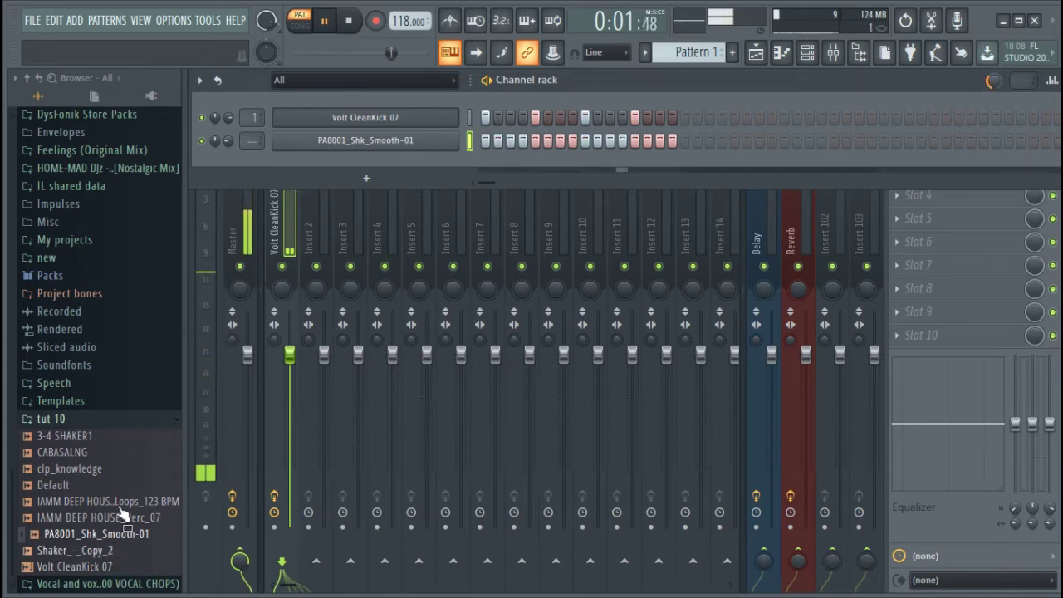
drag(99, 470, 398, 162)
click(535, 163)
click(635, 163)
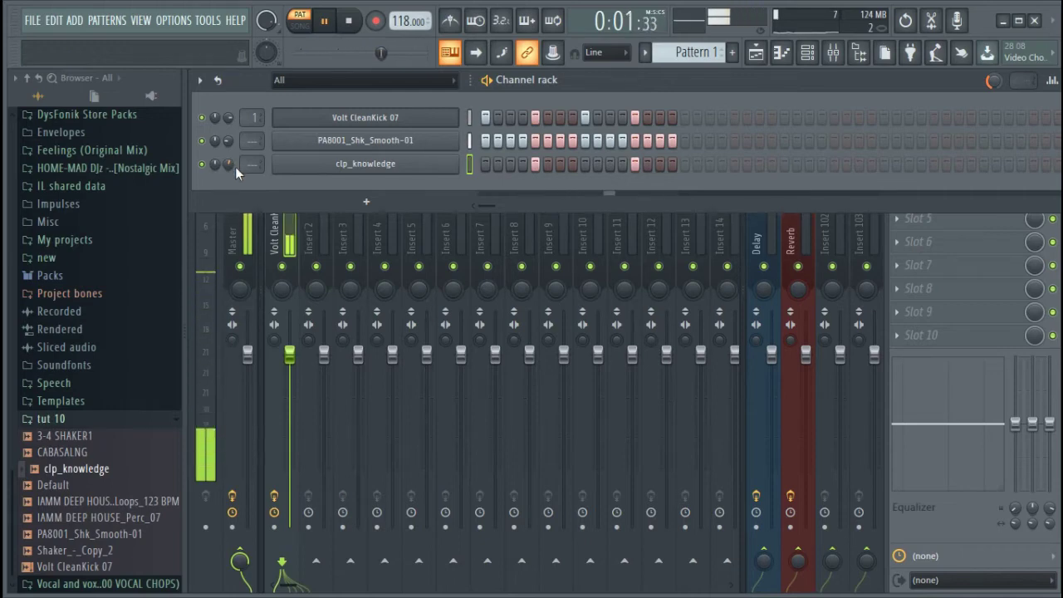
drag(230, 166, 229, 160)
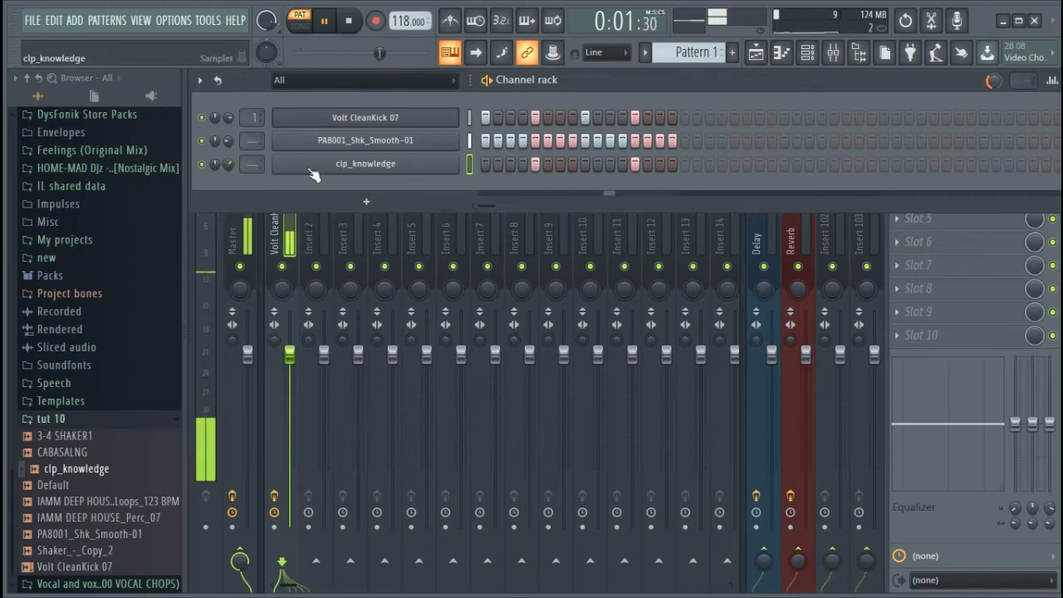
Step: Route the clp_knowledge channel to mixer track 2 with some Reverb send and lower its fader slightly
click(366, 164)
click(695, 274)
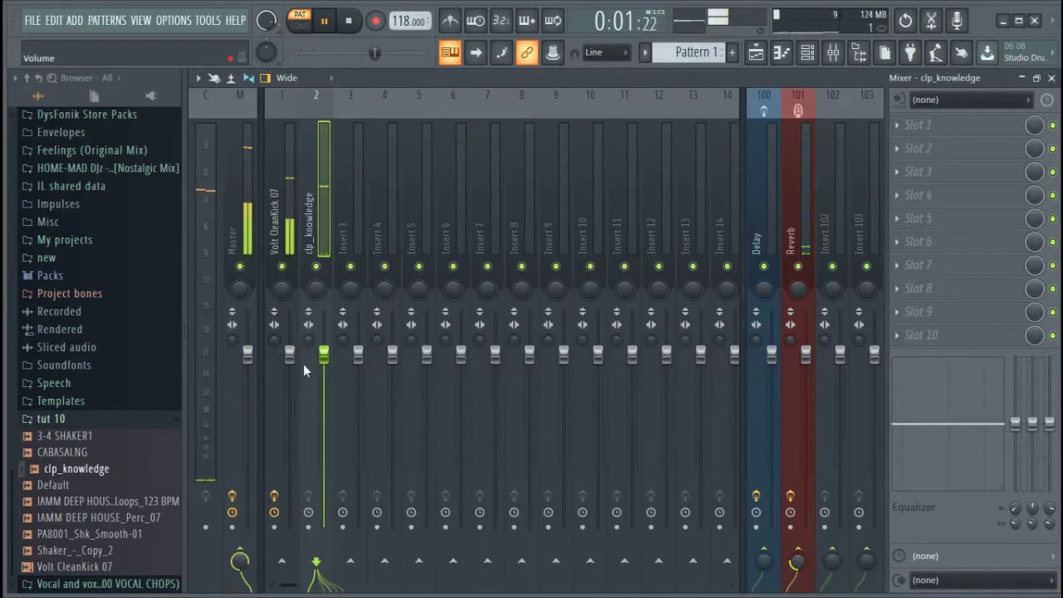
drag(323, 355, 324, 378)
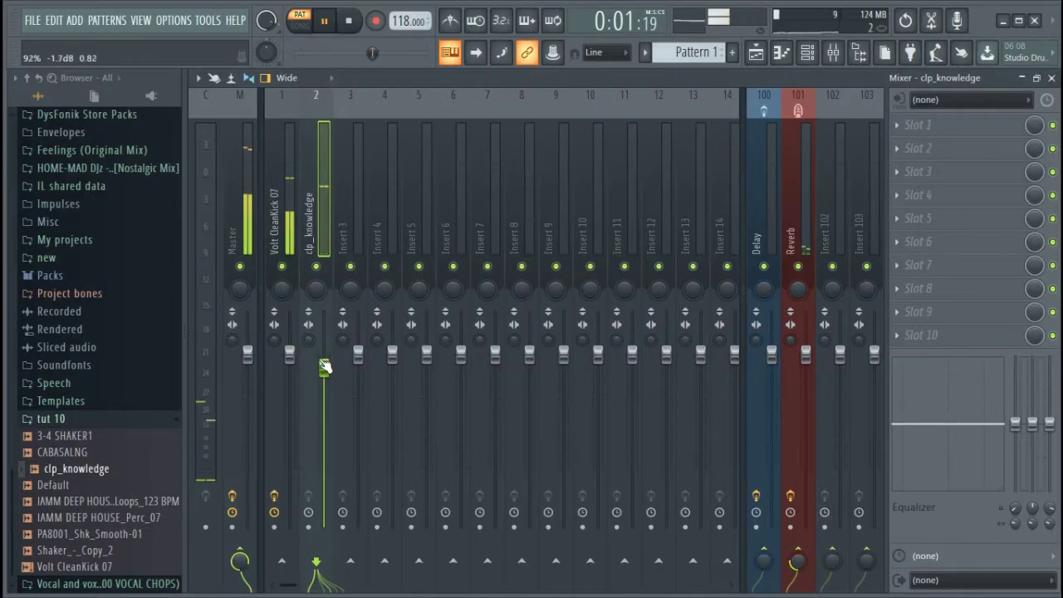
Step: Add the CABASALNG sample as a channel hitting on steps 3, 7, 11 and 15, with its volume at about 58%
click(808, 52)
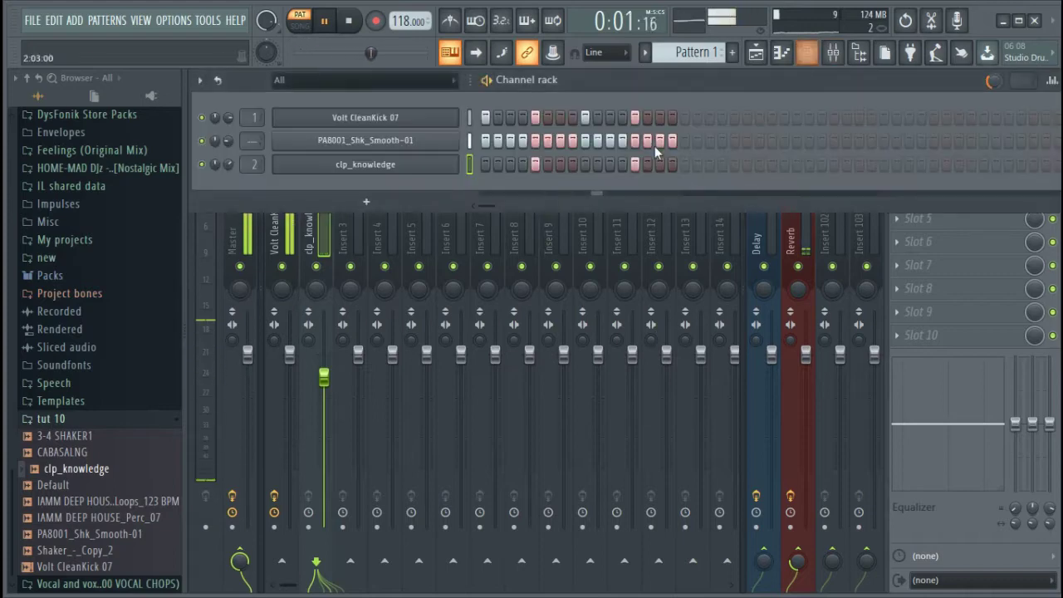
click(95, 501)
click(104, 534)
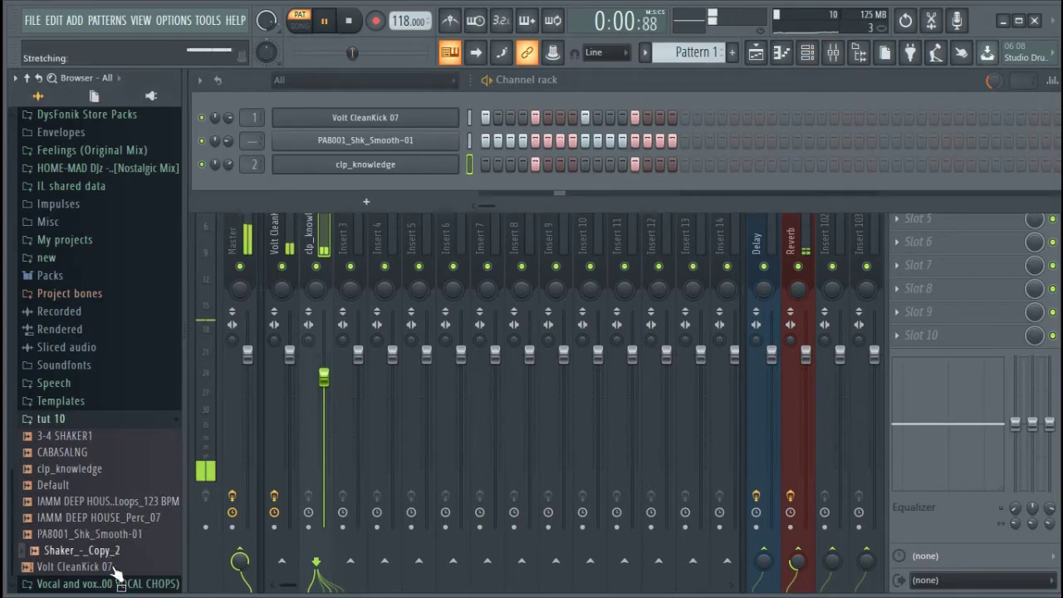
click(75, 453)
drag(188, 402, 410, 191)
right_click(410, 188)
click(650, 248)
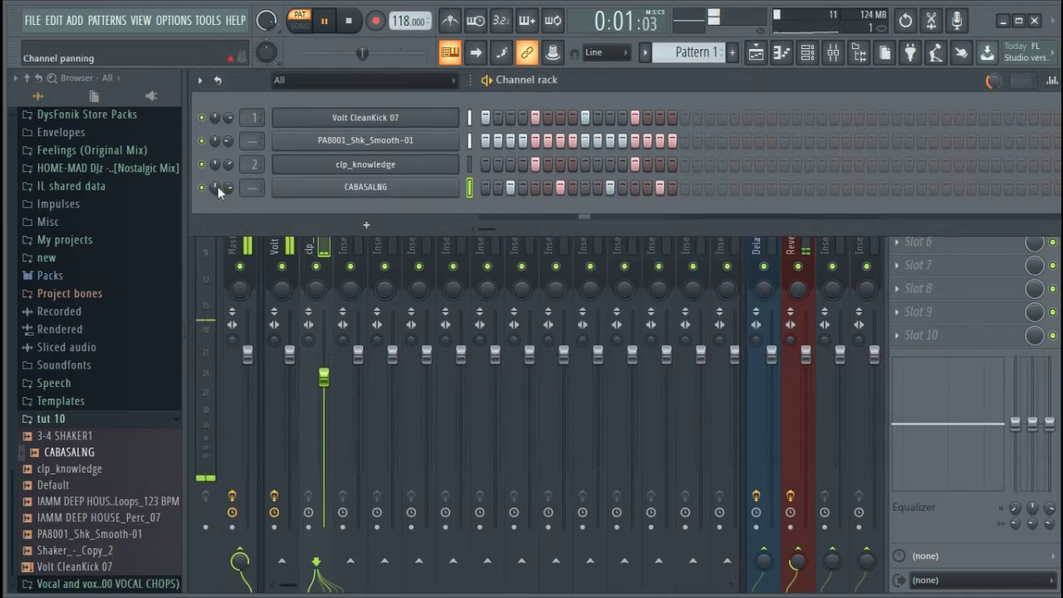
drag(229, 189, 230, 198)
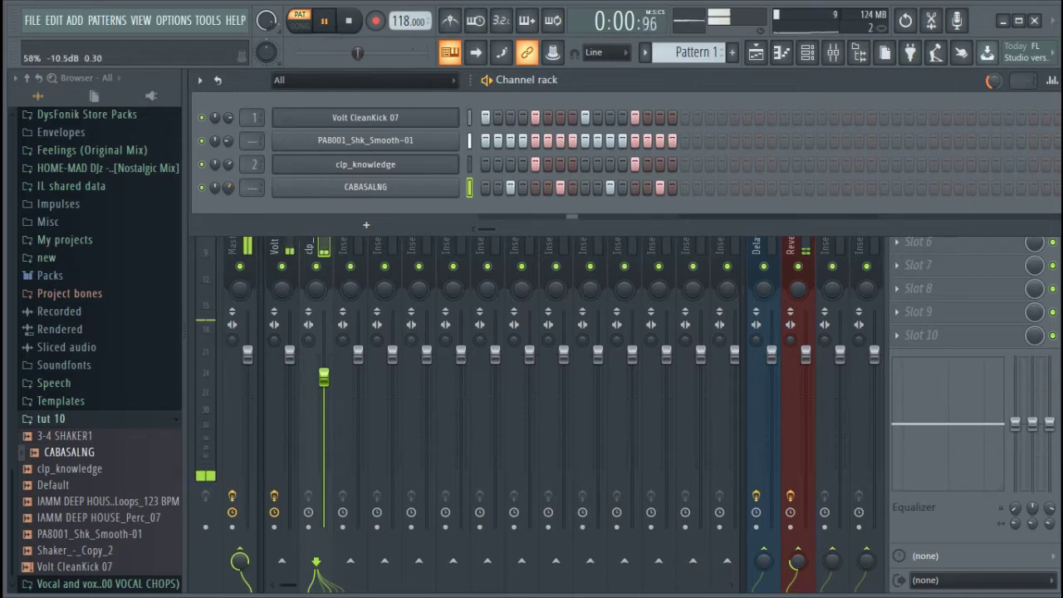
Step: Add IAMM DEEP HOUSE_Perc_07 with a hit on step 15 at about 34% volume, routed to mixer track 3 with Delay and Reverb sends
drag(74, 501, 431, 218)
key(space)
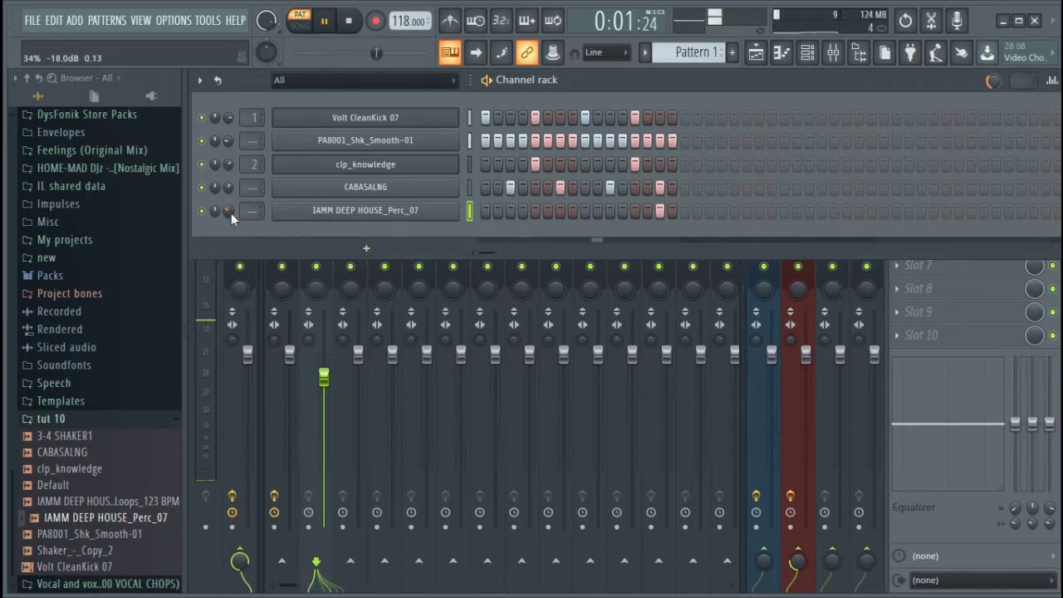
click(449, 211)
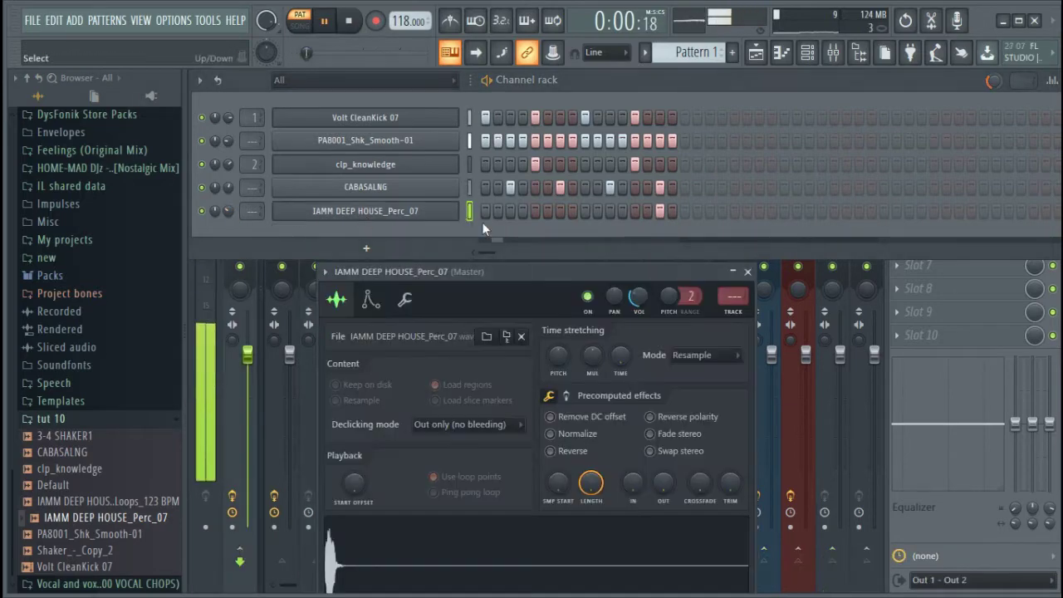
click(762, 339)
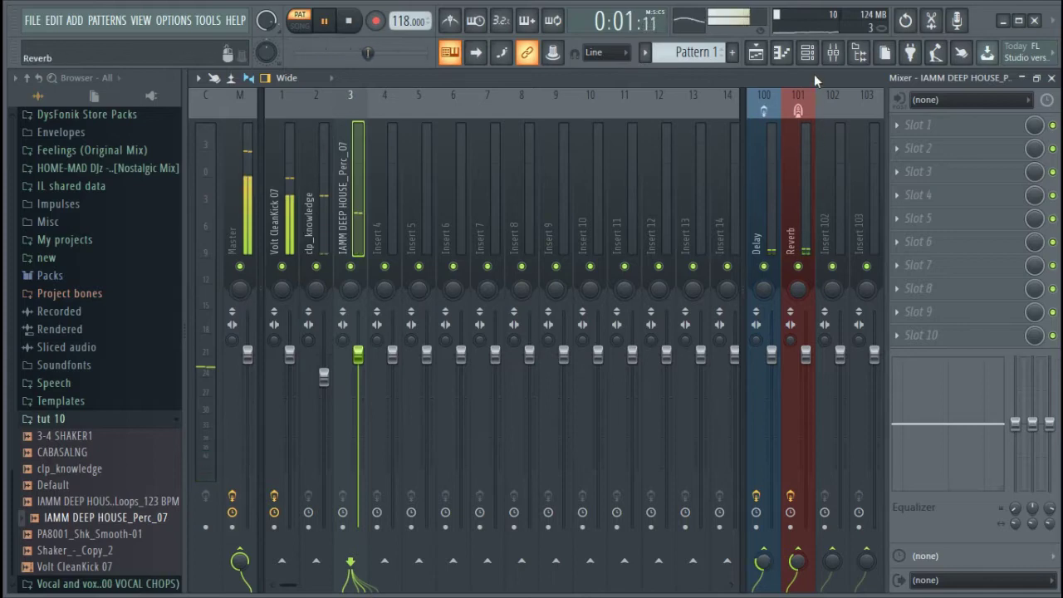
click(807, 53)
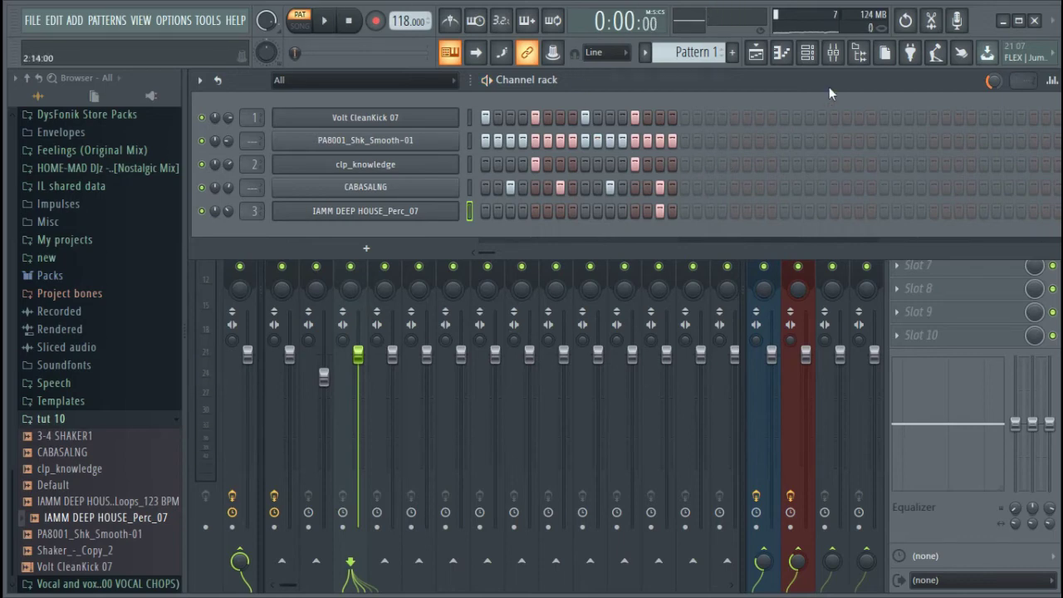
Step: Place Pattern 1 on Track 1 of the playlist and repeat it to fill bars 1 to 4
click(757, 57)
key(ctrl+b)
key(ctrl+b)
key(ctrl+b)
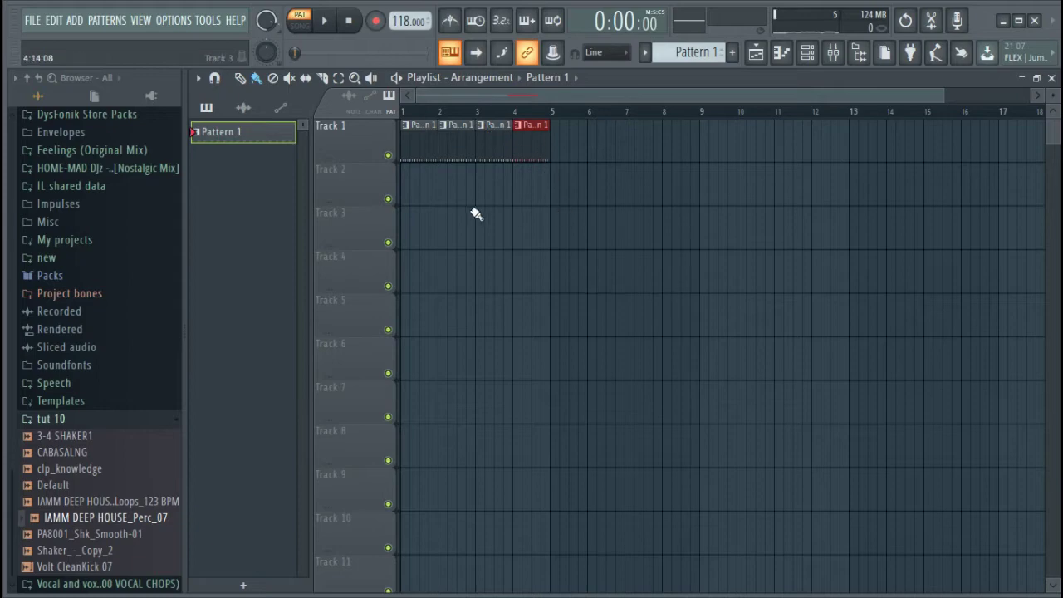
Step: Create Pattern 2 and place it on Track 2 of the playlist as a four-bar clip from bar 1
click(732, 52)
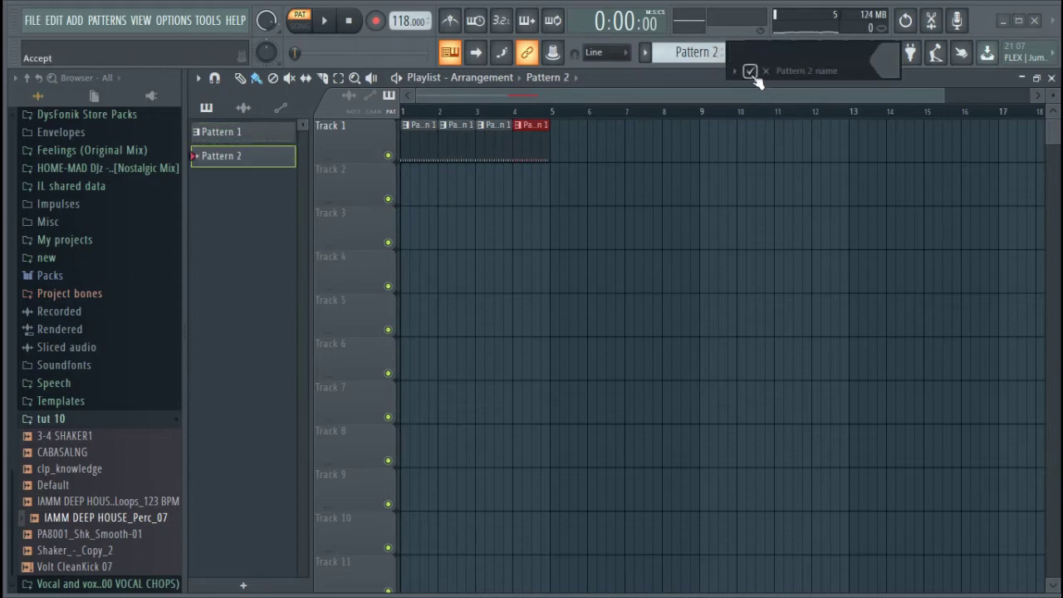
drag(466, 190, 358, 197)
drag(434, 181, 524, 182)
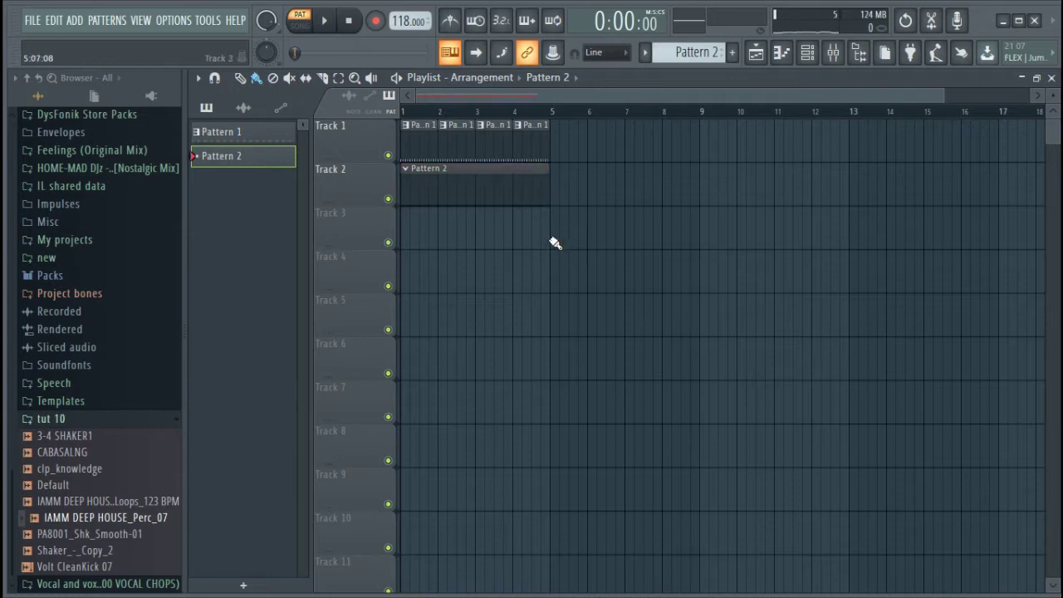
Step: Add the IAMM DEEP HOUSE_22_Drum Loops_123 BPM loop to the playlist on Track 2 at bar 1, moving Pattern 2 to Track 4
drag(83, 502, 364, 248)
click(426, 333)
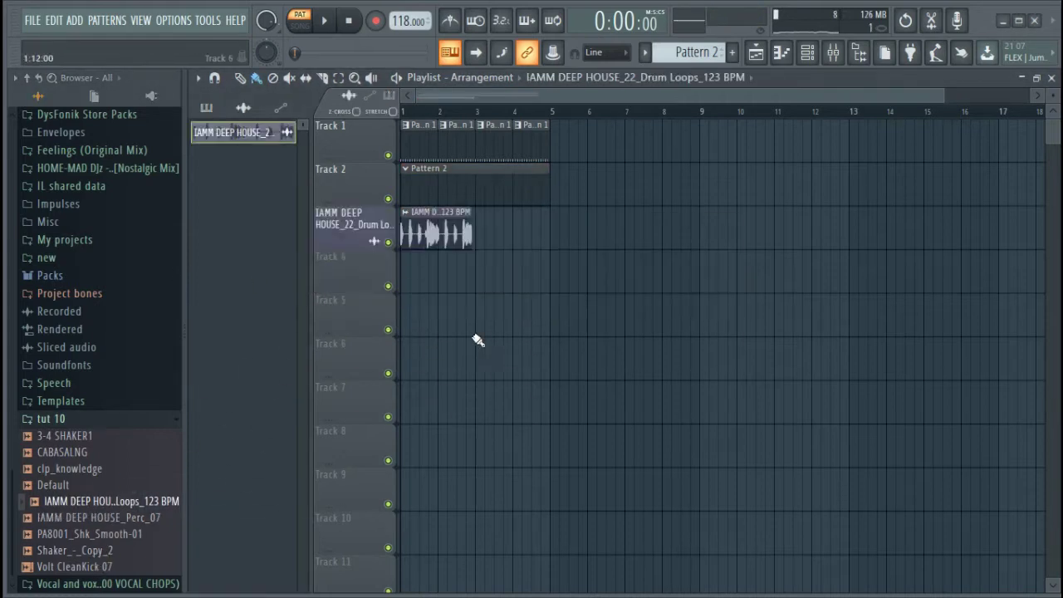
drag(448, 188, 448, 275)
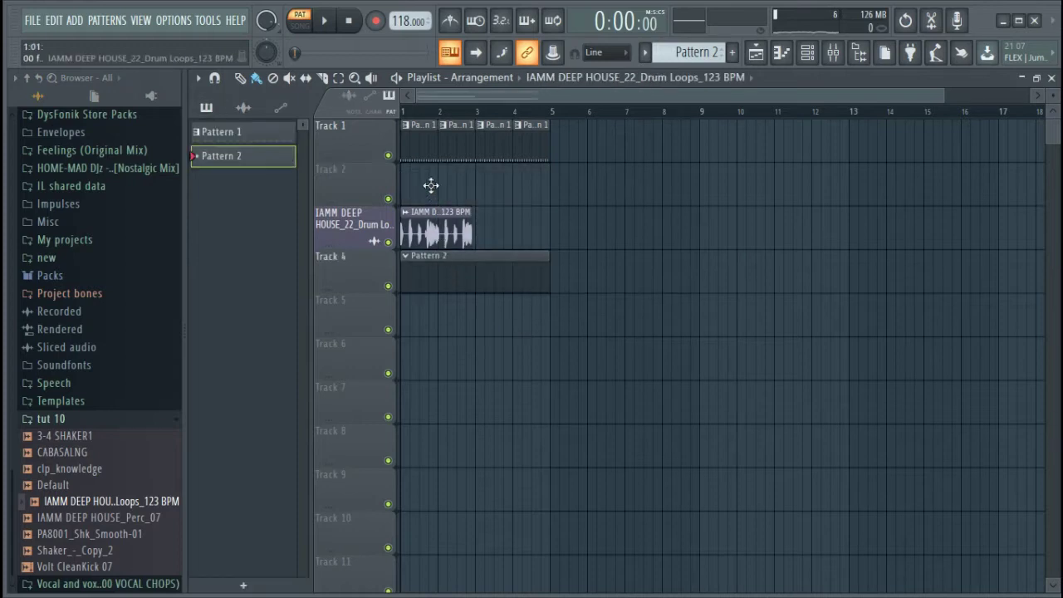
drag(413, 221, 413, 178)
Step: Fit the drum loop clip to the project tempo using the 100 to 200 BPM detection range
drag(942, 88, 582, 88)
click(406, 169)
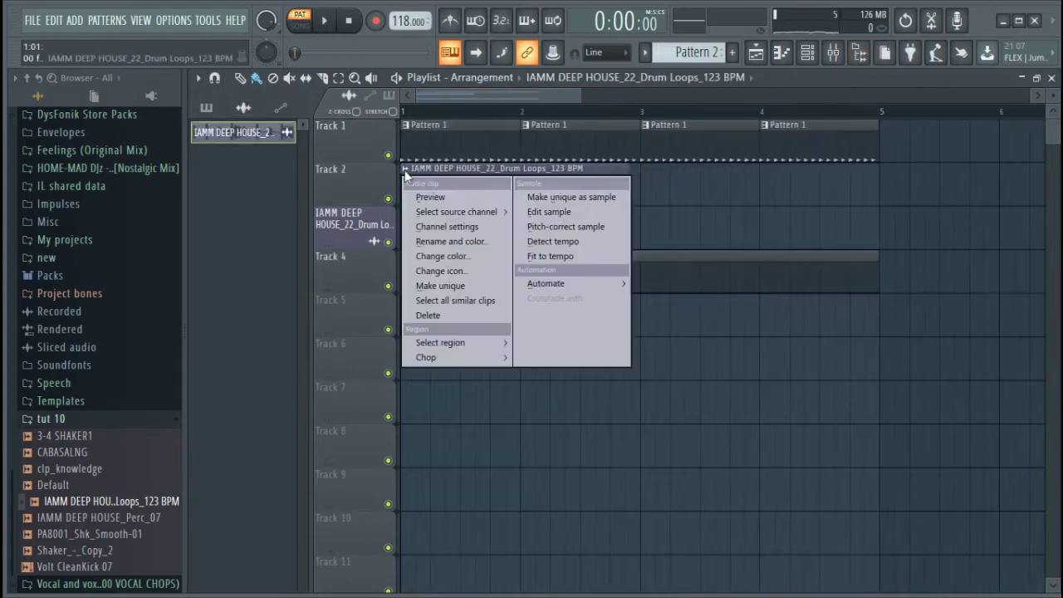
click(570, 256)
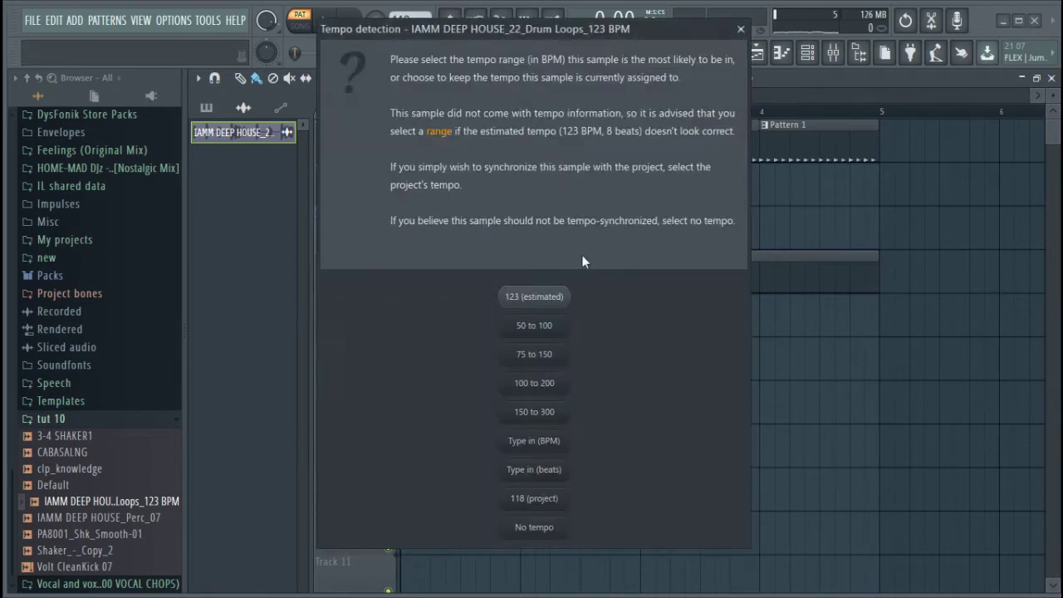
click(563, 387)
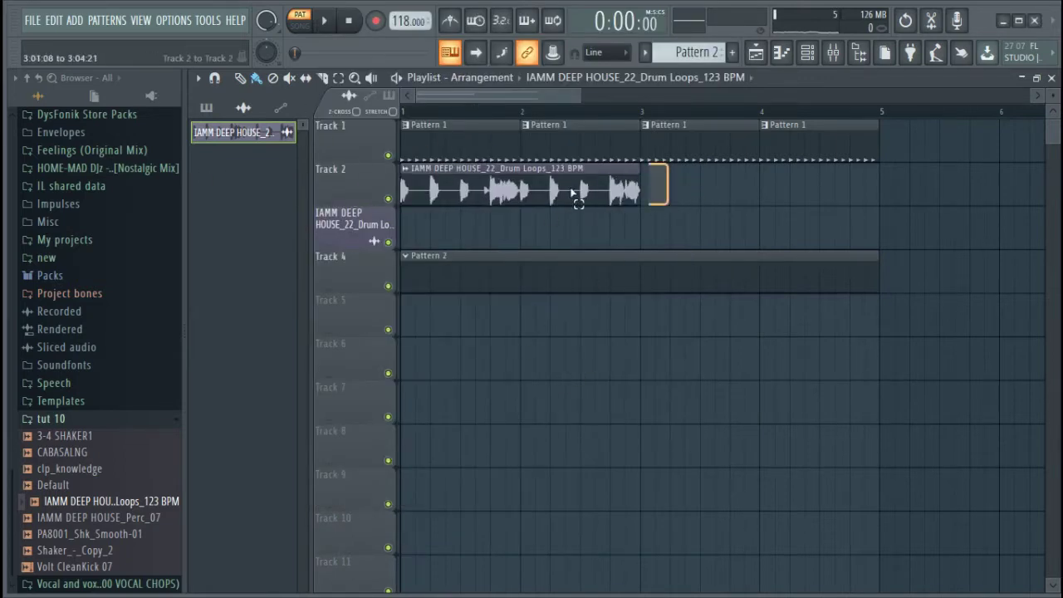
Step: Duplicate the drum loop on Track 2 to fill four bars and move the Pattern 2 clip up to Track 3
click(458, 168)
key(ctrl+b)
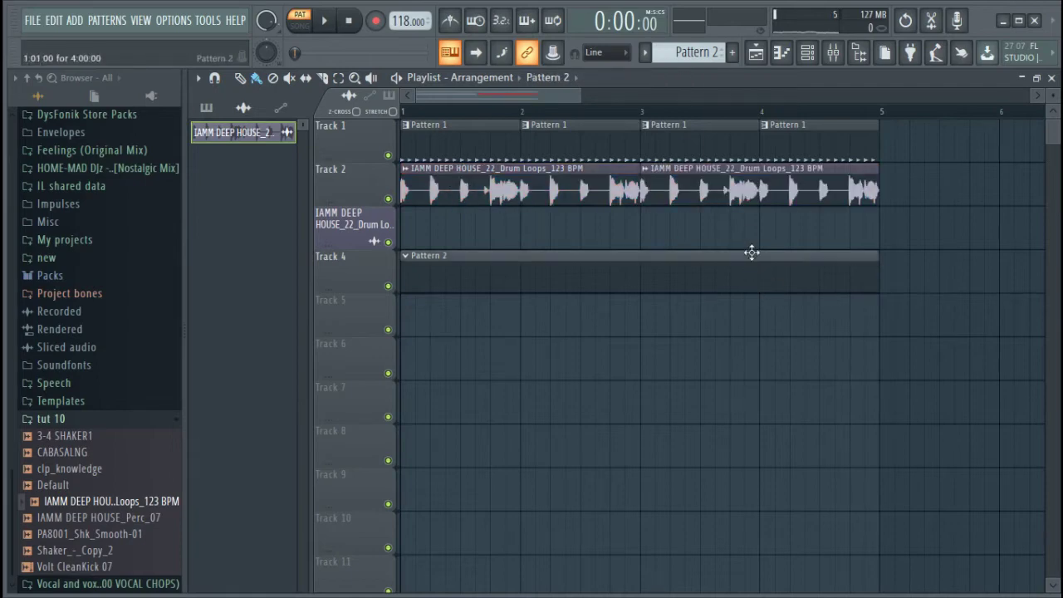
drag(752, 258, 745, 223)
Step: Route the drum loop to mixer track 4 and load Fruity Parametric EQ 2 in its first effect slot
double_click(732, 181)
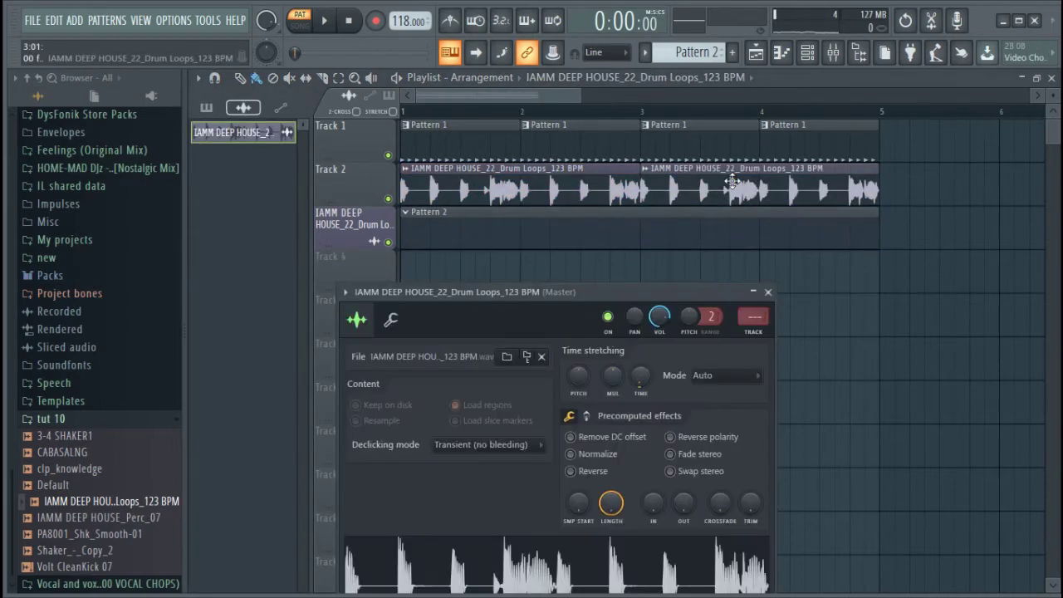
click(753, 333)
click(910, 126)
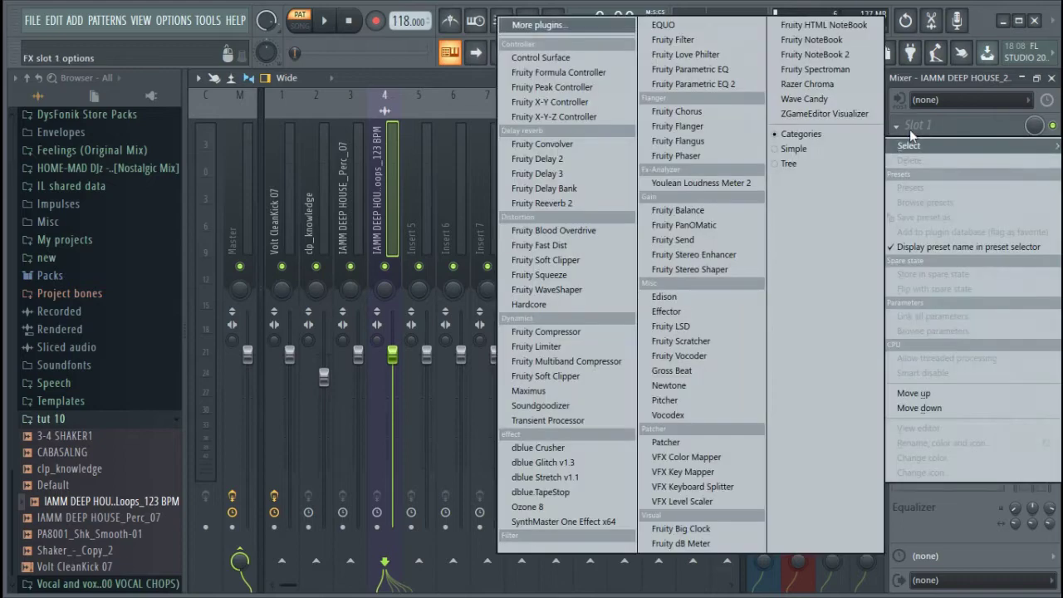
click(746, 103)
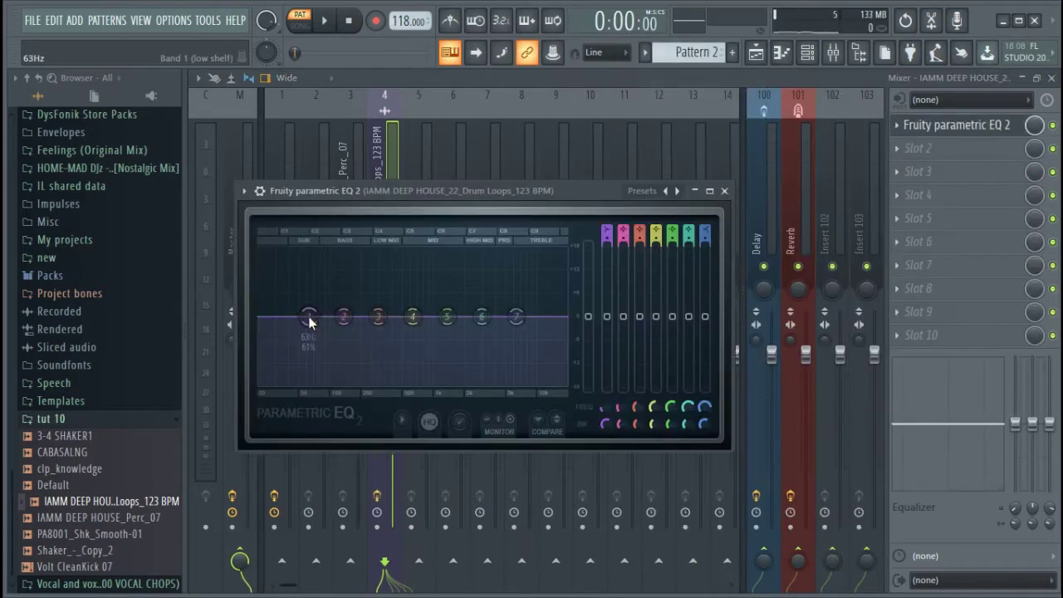
Step: Make EQ band 1 a steep high pass with its cutoff raised to band 2's position, and lower the drum loop's fader
mouse_move(341, 358)
click(407, 401)
right_click(306, 317)
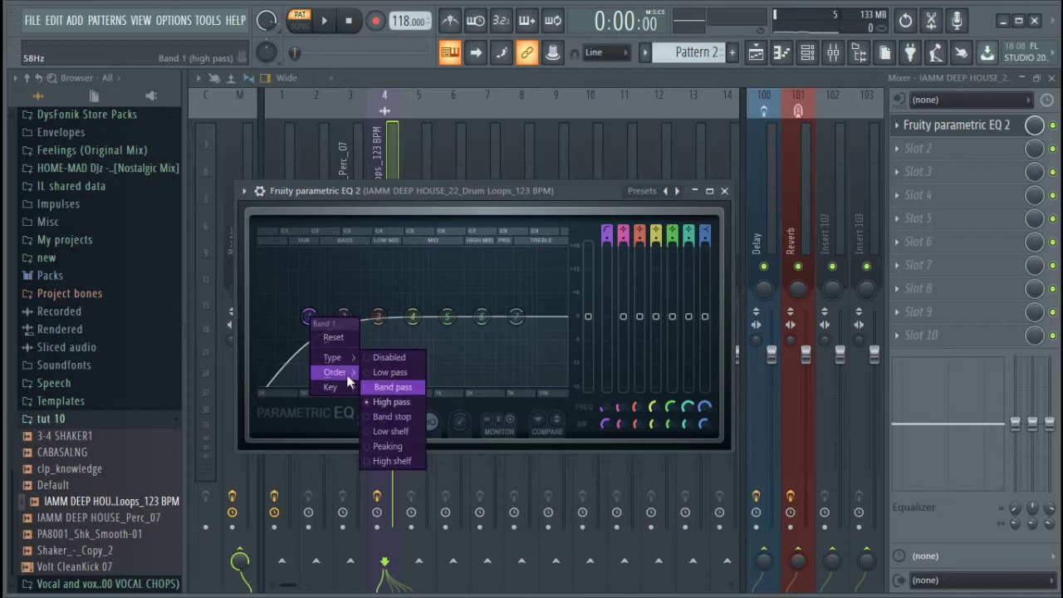
click(373, 374)
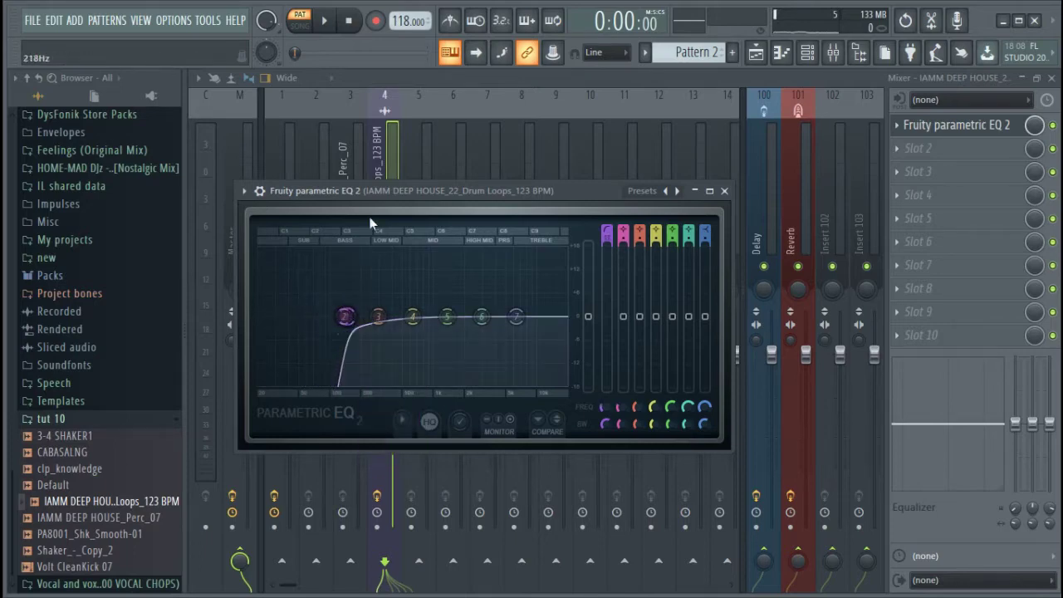
click(384, 166)
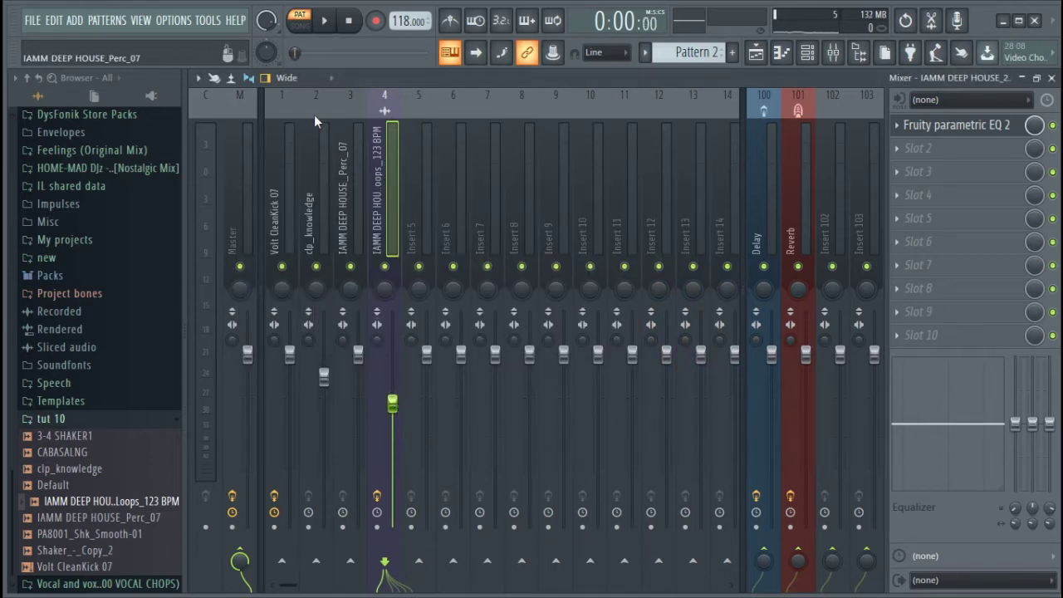
Step: Play the arrangement in song mode and lower the drum loop's fader on mixer track 4 a little further
click(301, 28)
key(space)
mouse_move(392, 405)
mouse_down()
mouse_move(396, 446)
mouse_move(396, 415)
mouse_up()
click(807, 52)
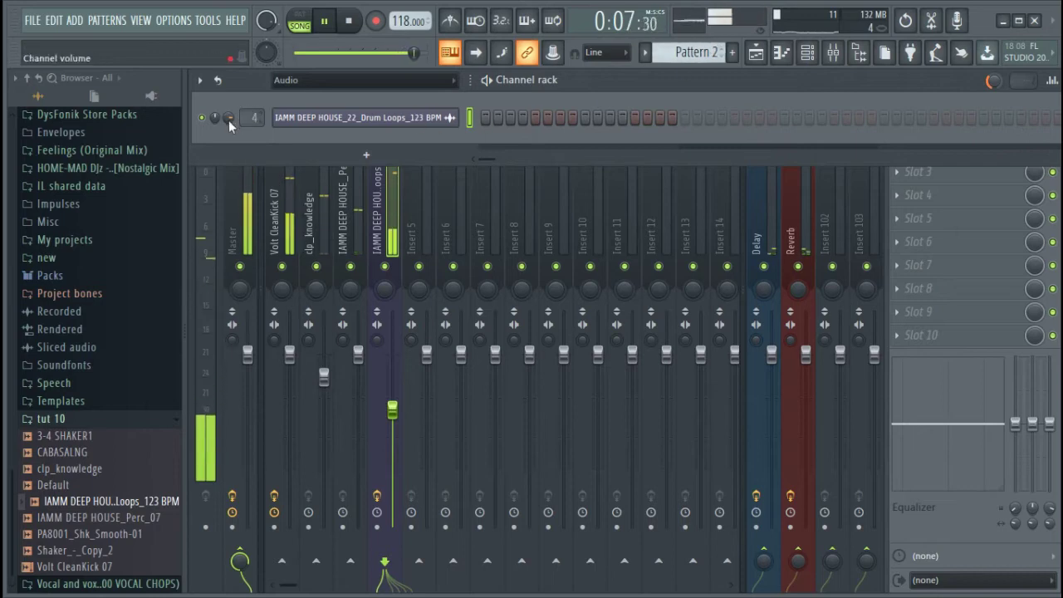
click(388, 202)
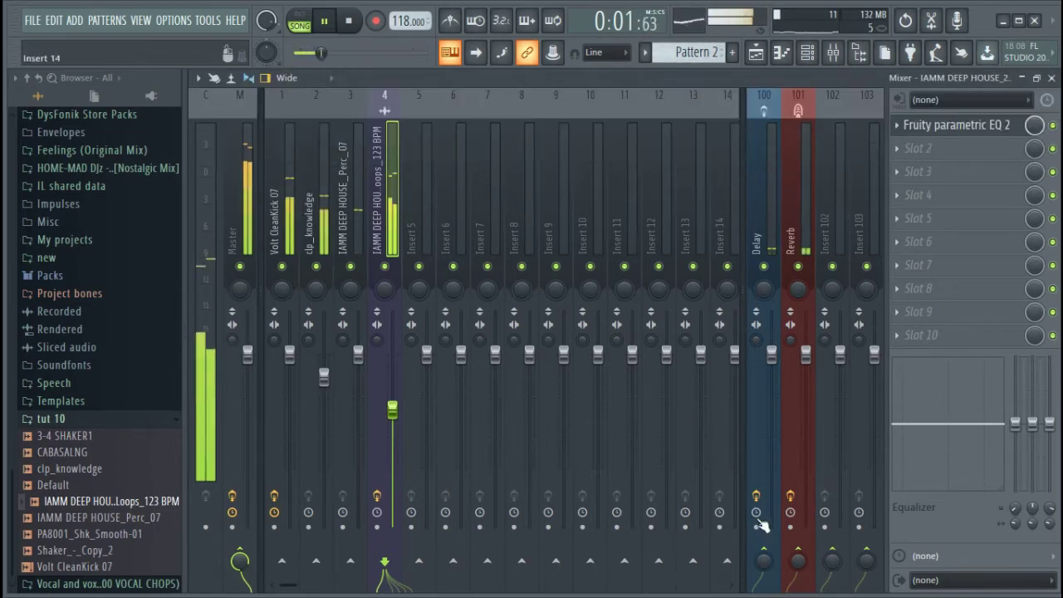
Step: Stop playback and add the Shaker_-_Copy_2 loop to the playlist at bar 1
click(803, 62)
click(764, 58)
key(space)
drag(83, 558, 375, 256)
click(407, 333)
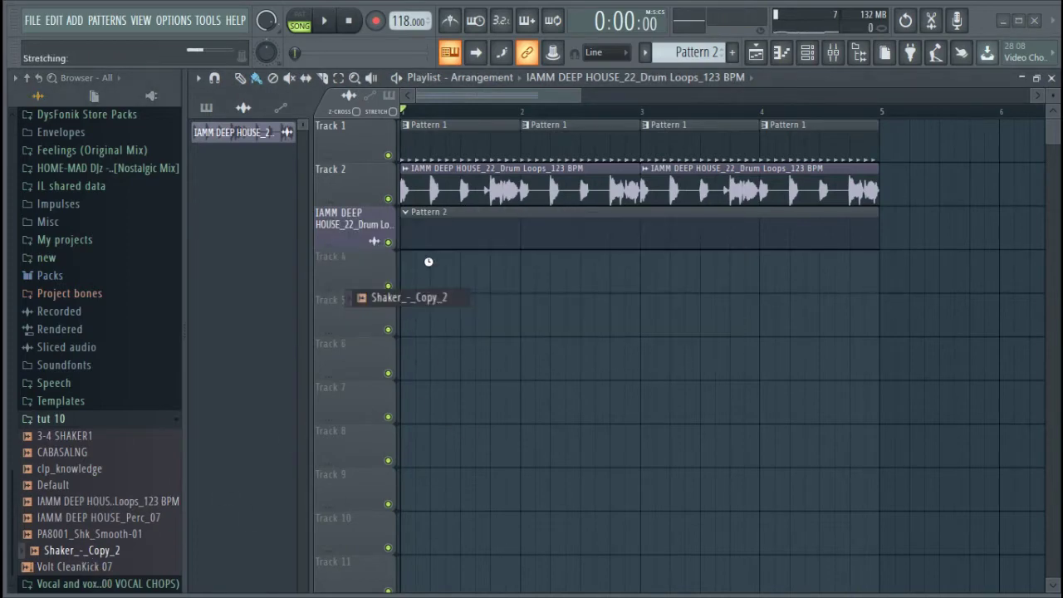
click(422, 287)
Step: Duplicate the shaker loop to fill four bars and arrange the clips with the shaker on Track 3 and Pattern 2 on Track 4
drag(670, 300, 532, 280)
key(ctrl+b)
ctrl+click(602, 359)
drag(704, 219, 665, 316)
drag(897, 252, 557, 215)
drag(557, 311, 550, 264)
Step: Set the Shaker_-_Copy_2 channel volume to 19% and play back the arrangement to check the balance
double_click(534, 236)
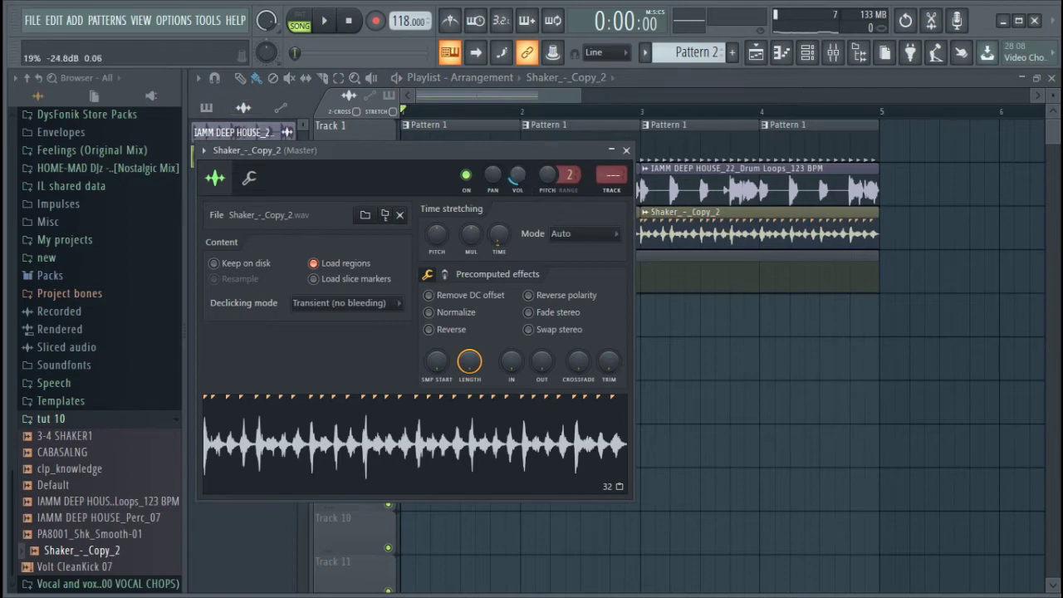
key(space)
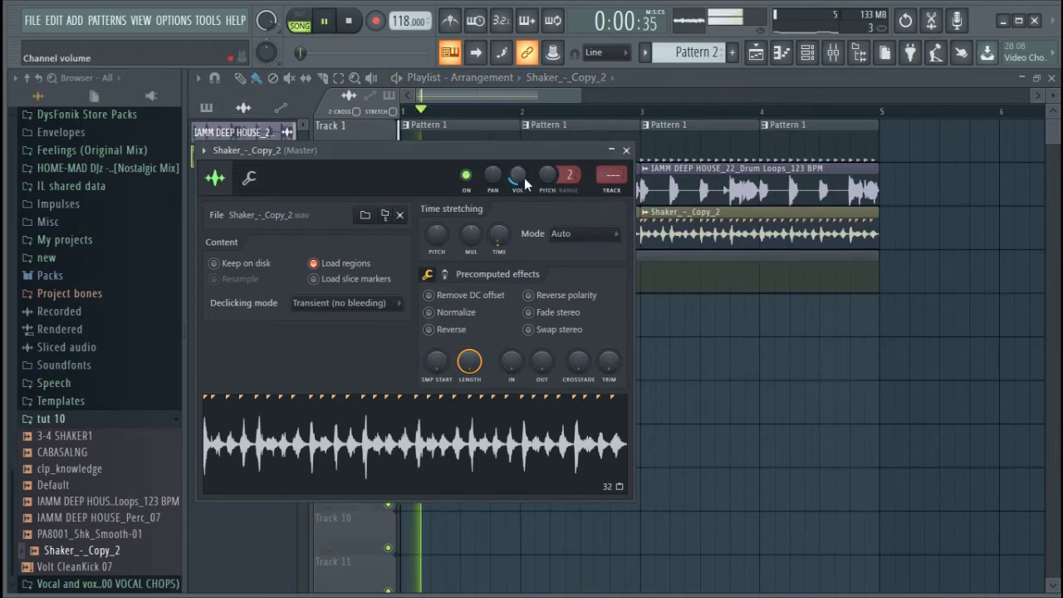
click(628, 151)
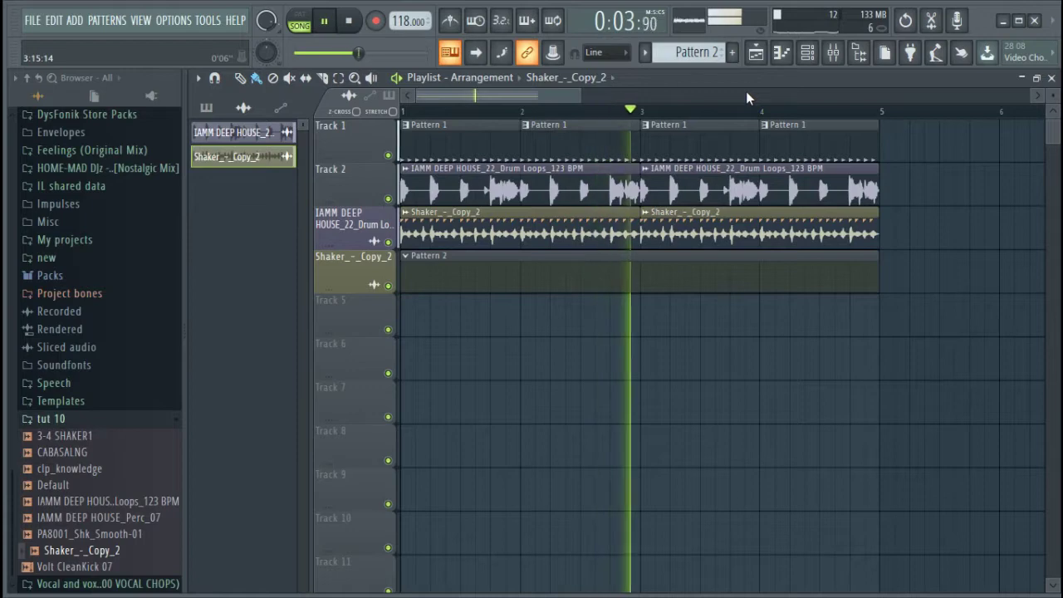
key(space)
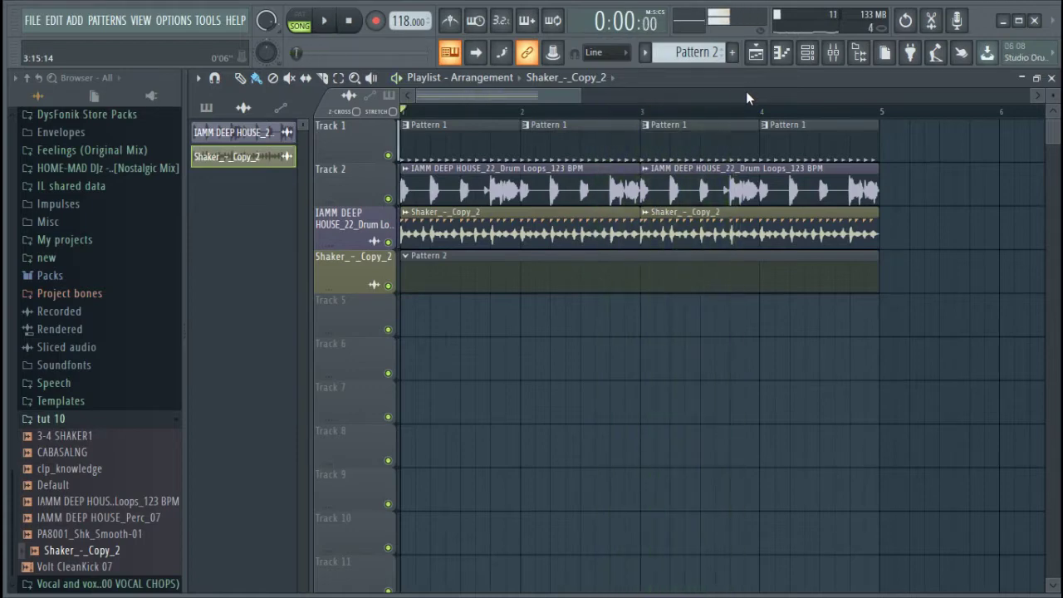
Step: Start playback of the arrangement, show all channels in the channel rack and add a PoiZone synth channel
key(space)
click(805, 55)
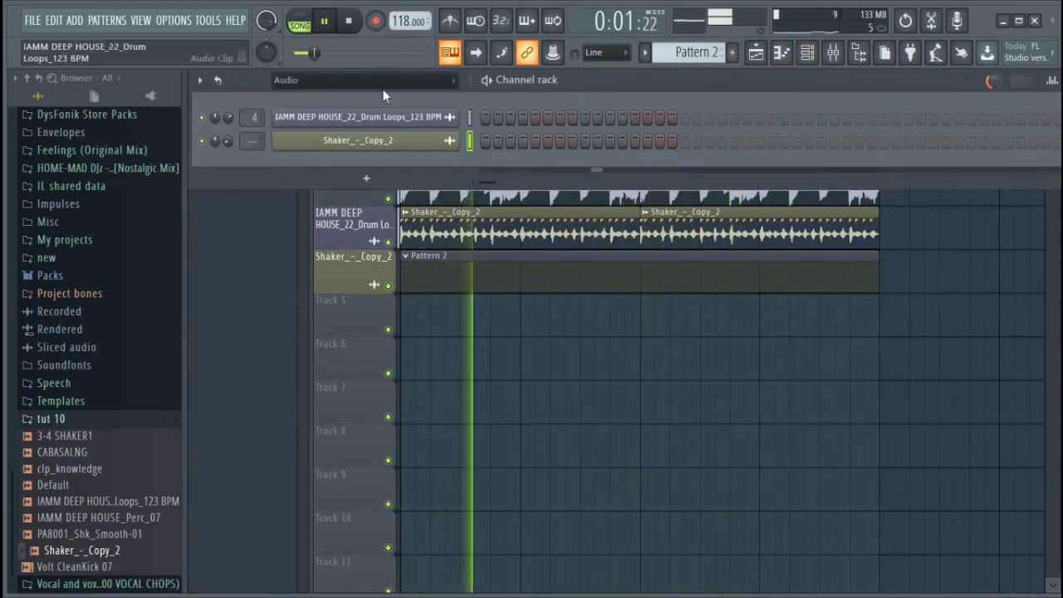
scroll(384, 90, up, 1)
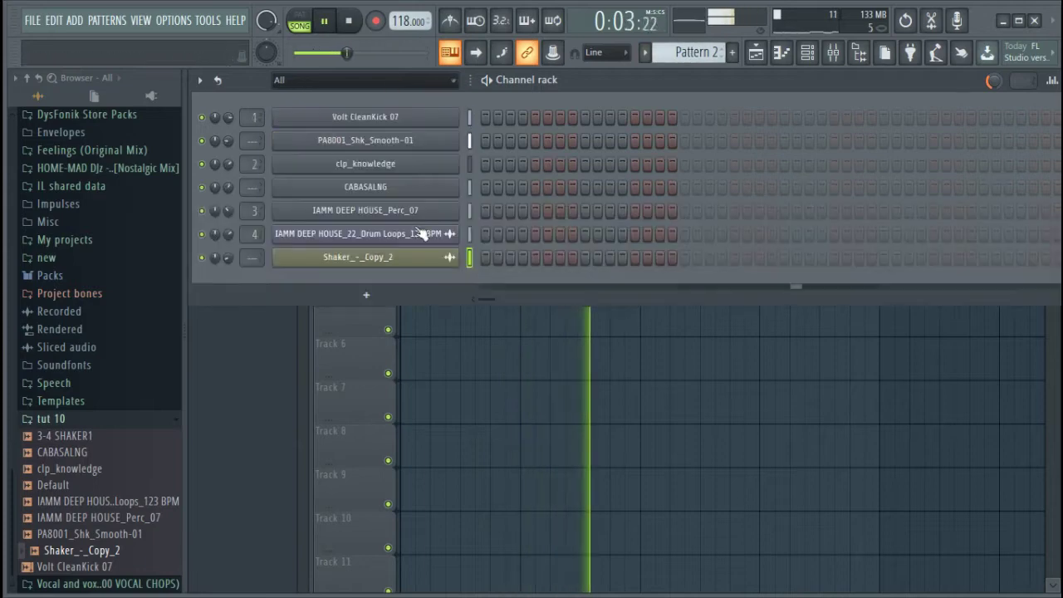
click(415, 287)
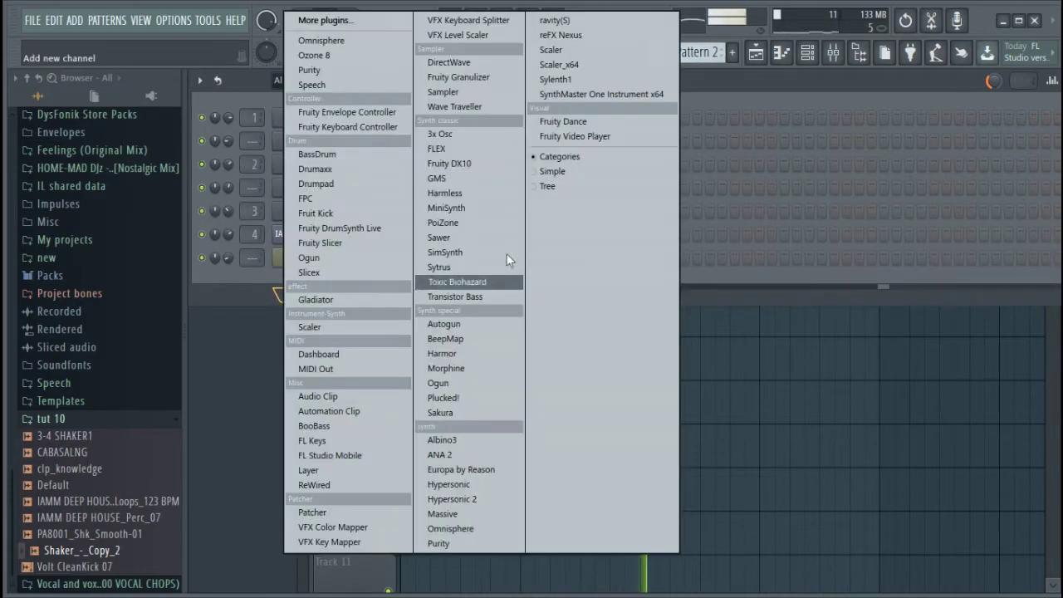
click(455, 224)
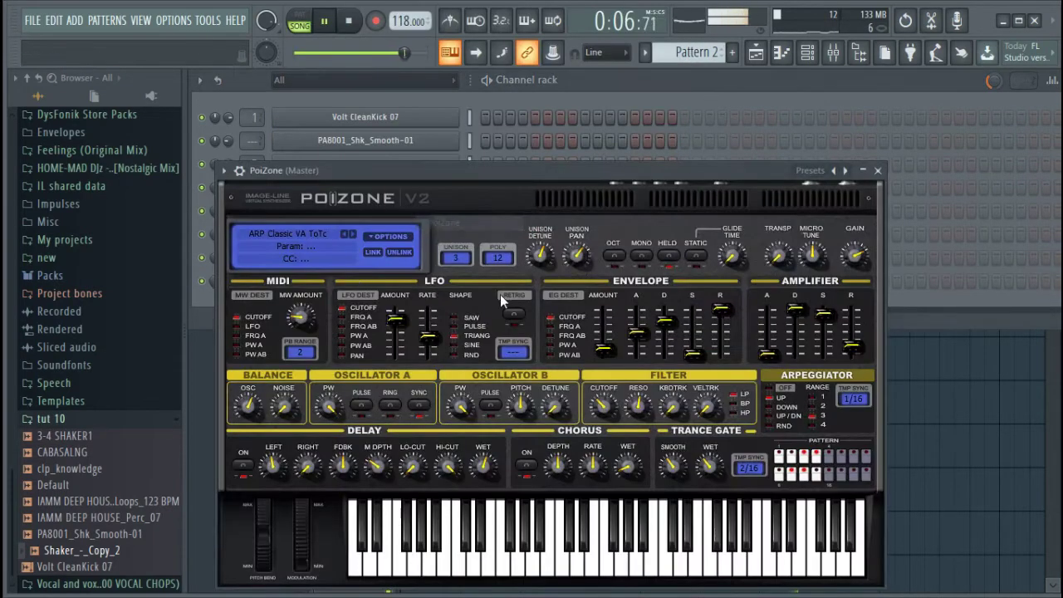
Step: Open PoiZone's presets library and go to the PAD presets in the Default bank
right_click(846, 172)
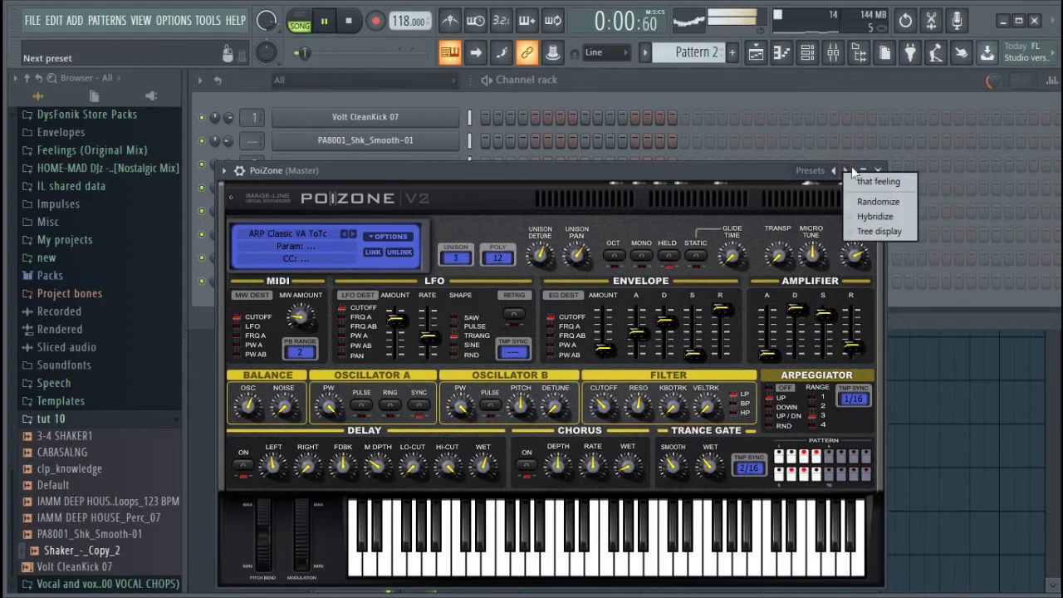
click(722, 171)
click(337, 234)
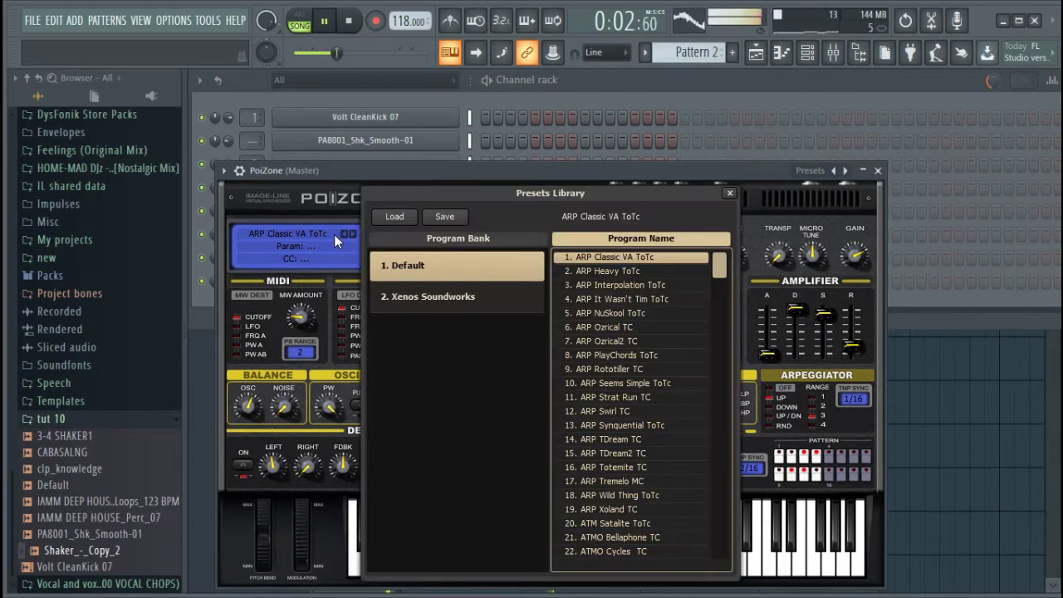
scroll(700, 418, down, 5)
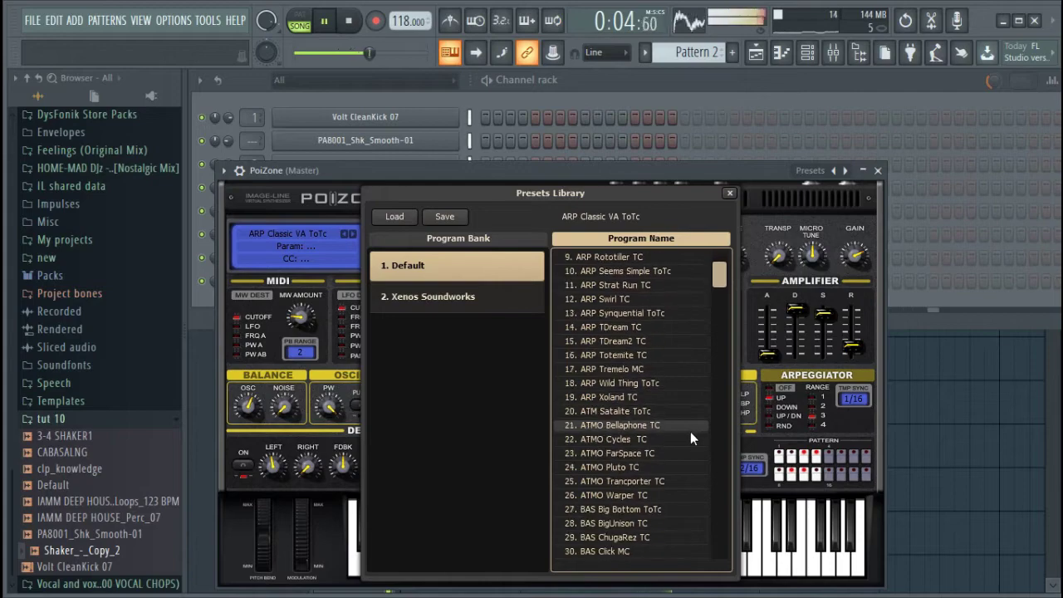
scroll(686, 435, down, 5)
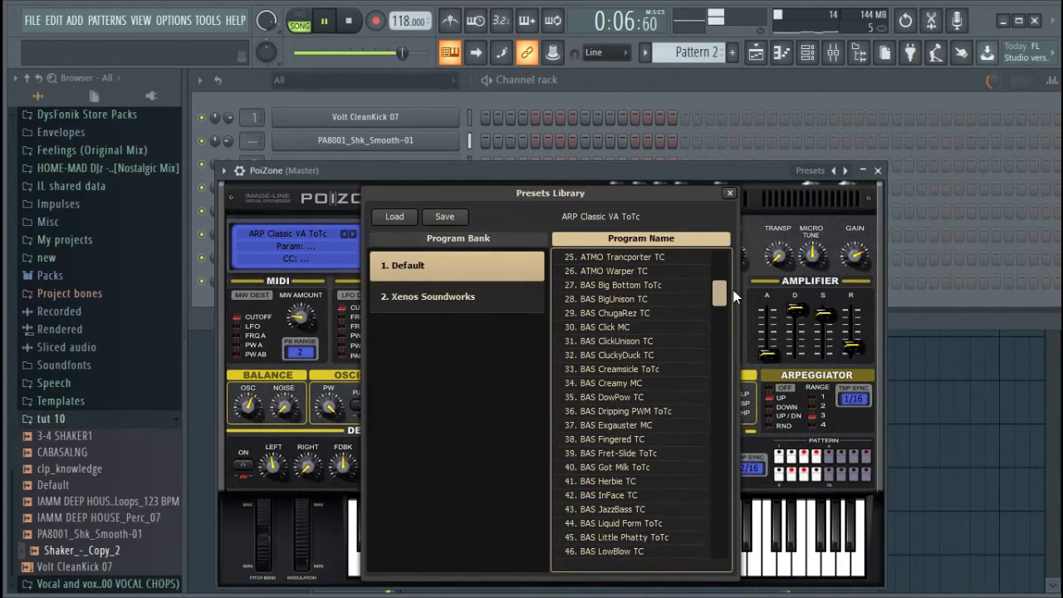
drag(719, 301, 715, 433)
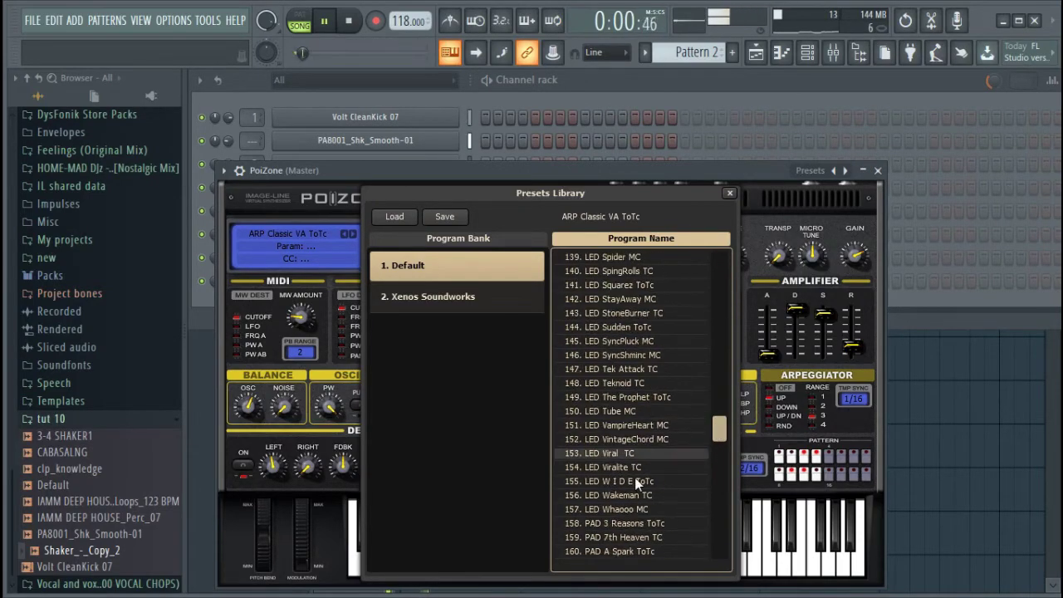
Step: Audition pad presets over the playing groove, including PAD 3 Reasons ToTc and PAD 7th Heaven TC
click(652, 481)
scroll(630, 511, down, 1)
click(624, 493)
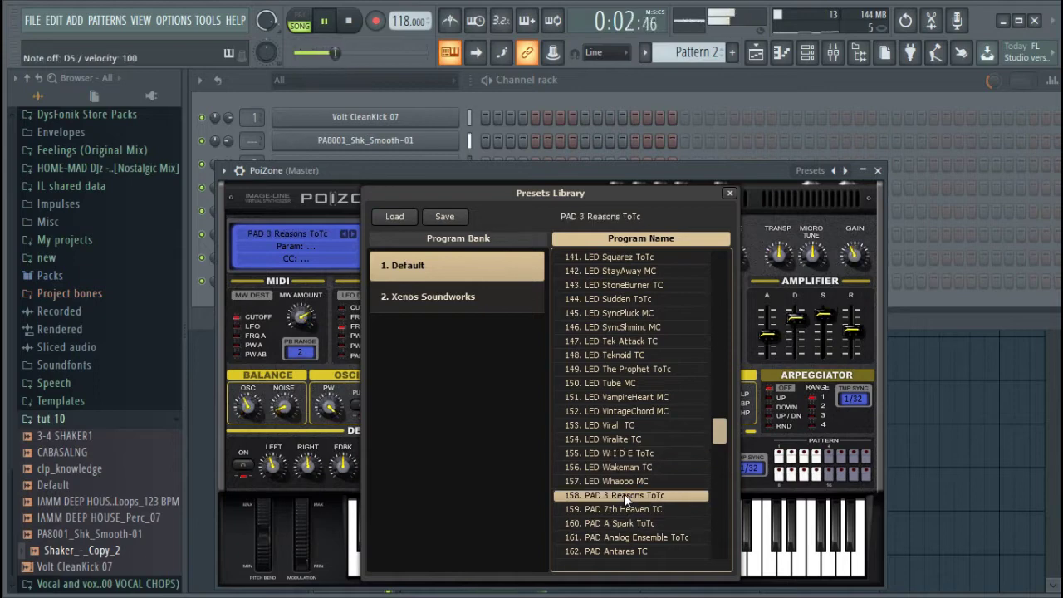
click(629, 509)
scroll(629, 515, down, 4)
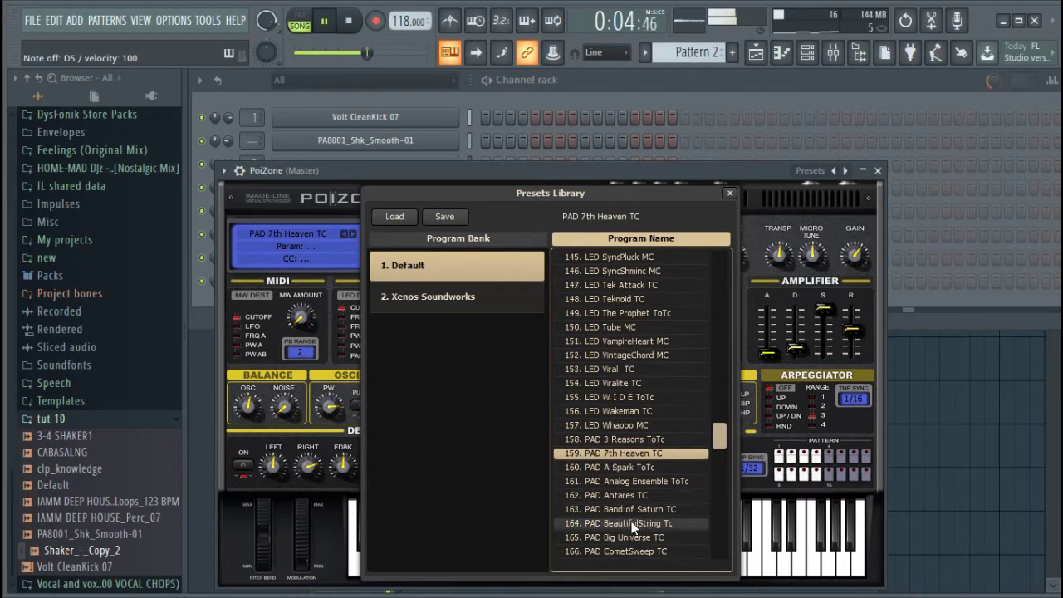
click(630, 523)
scroll(630, 521, down, 3)
click(630, 521)
Step: Audition further pads such as PAD Quiver ToTc, load the preset PAD Slow Stars TC and close PoiZone
scroll(628, 522, down, 3)
scroll(628, 524, down, 2)
click(628, 523)
scroll(627, 524, down, 2)
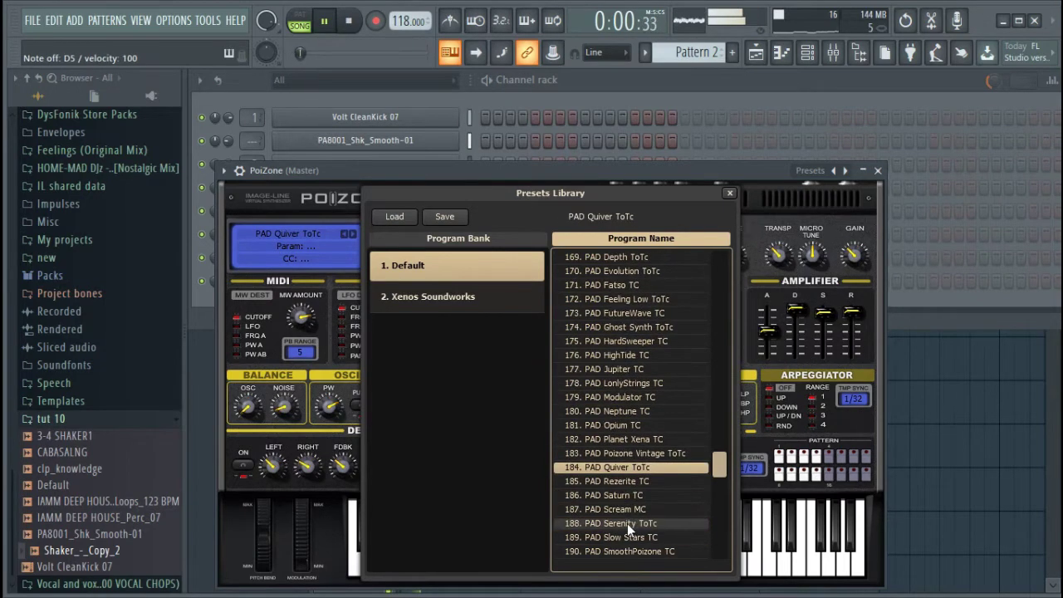
click(631, 537)
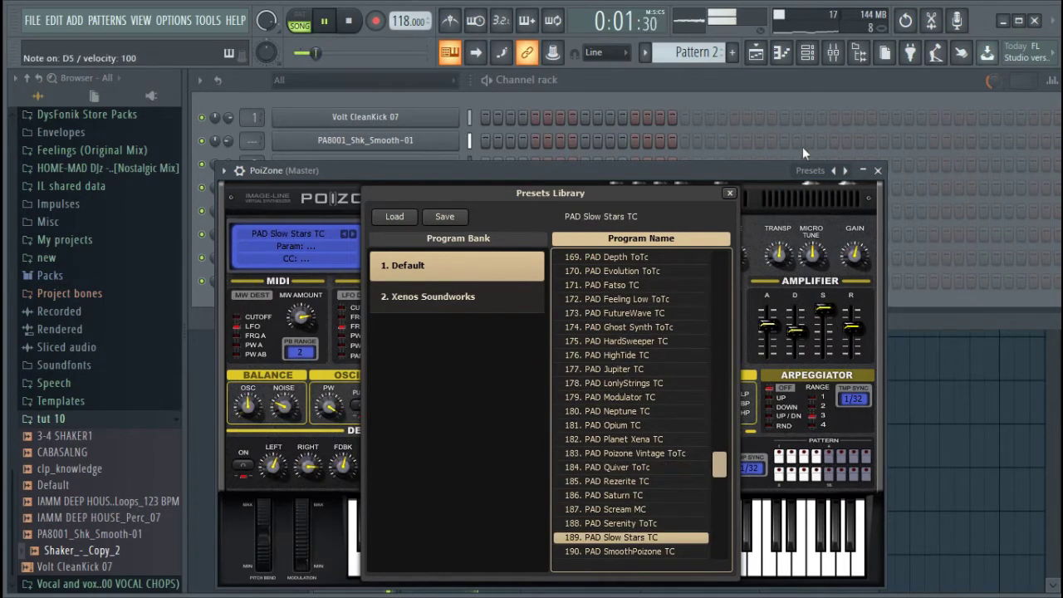
click(878, 171)
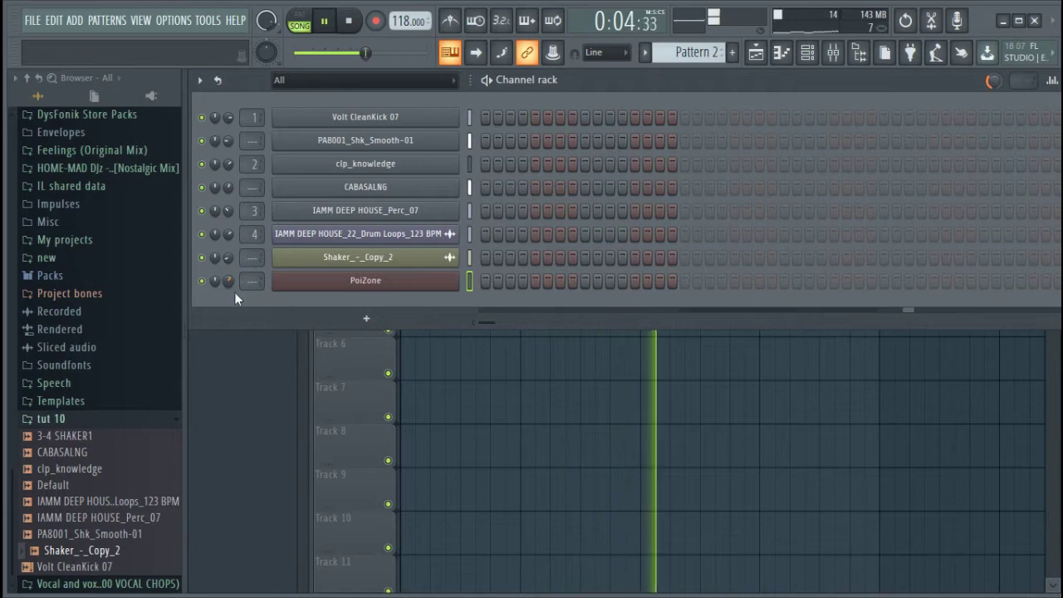
Step: Stamp a Minor 9th chord rooted on D6 at bar 1 in PoiZone's piano roll and extend it to four bars
right_click(390, 280)
click(508, 282)
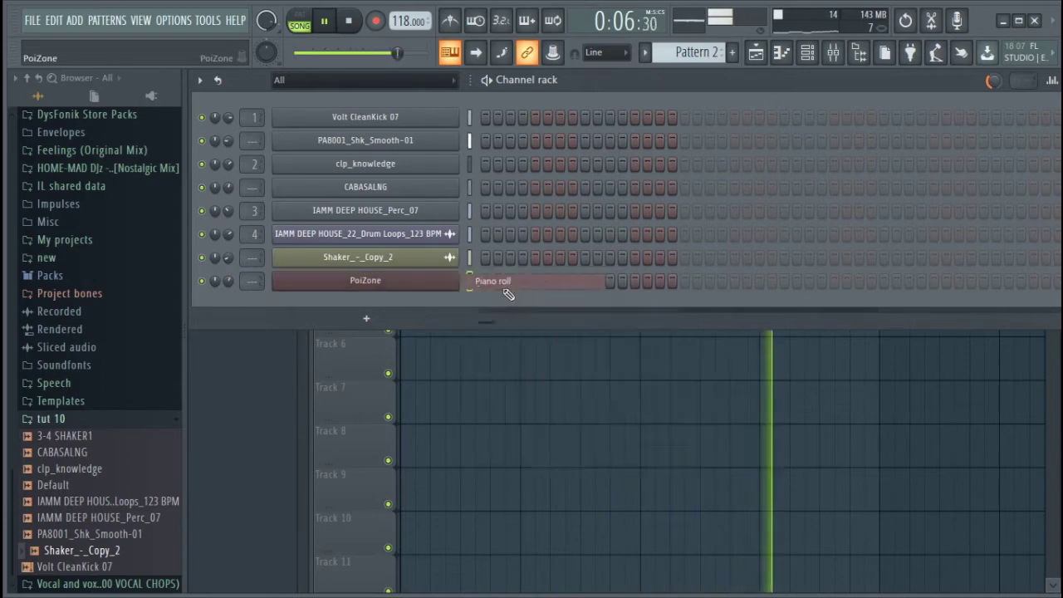
key(space)
click(231, 77)
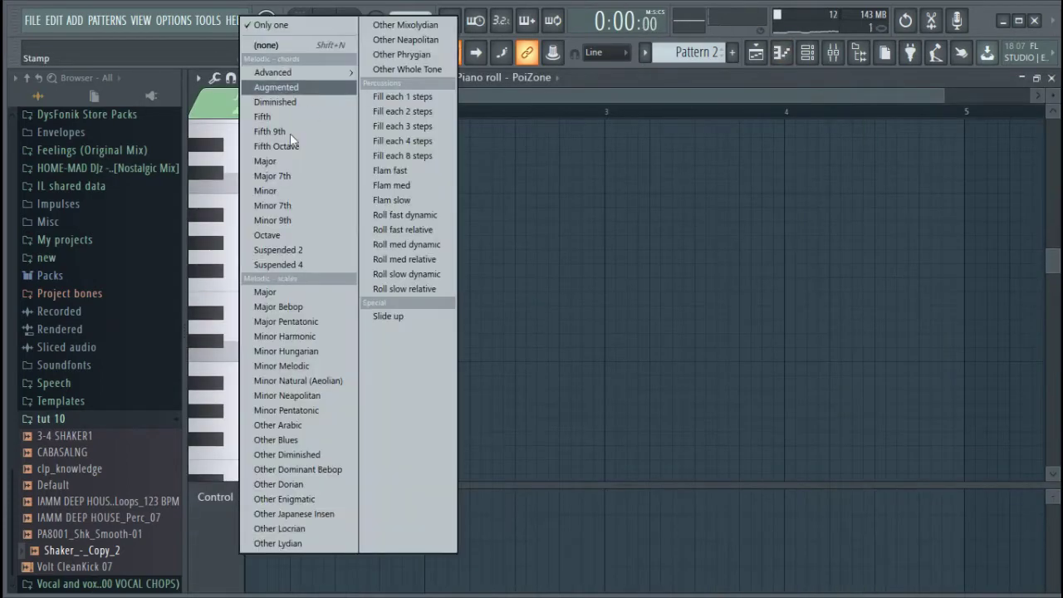
click(316, 219)
drag(256, 328, 246, 331)
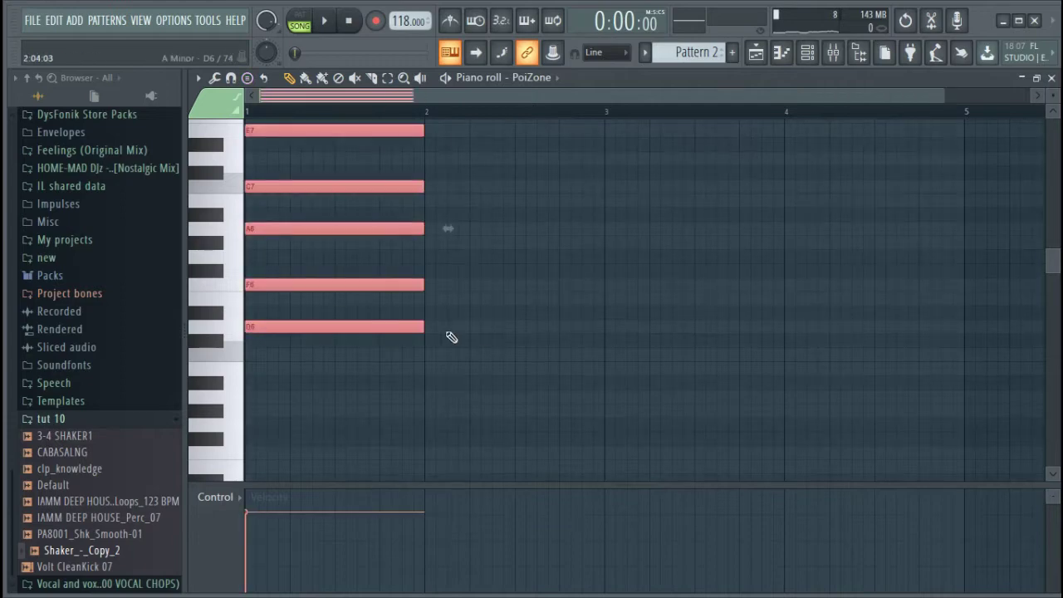
drag(430, 329, 971, 335)
Step: Move the whole chord down to a G4 root and play it with the arrangement to judge the pitch
scroll(490, 312, down, 1)
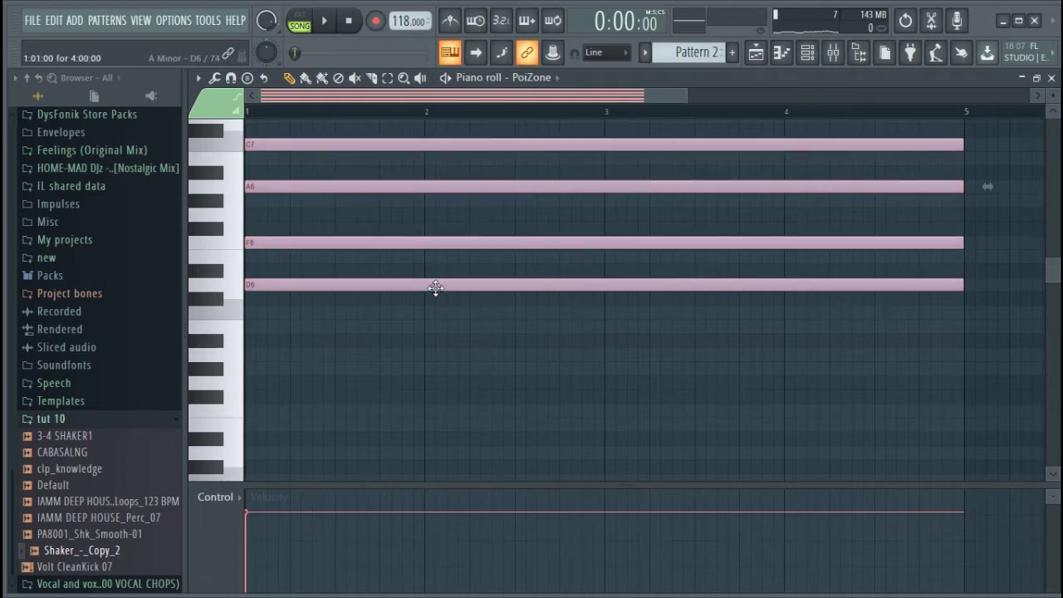
drag(436, 287, 312, 476)
key(space)
key(space)
key(space)
key(space)
key(space)
key(space)
Step: Move the chord down to a D4 root, play it with the arrangement and deselect the notes
scroll(309, 457, down, 5)
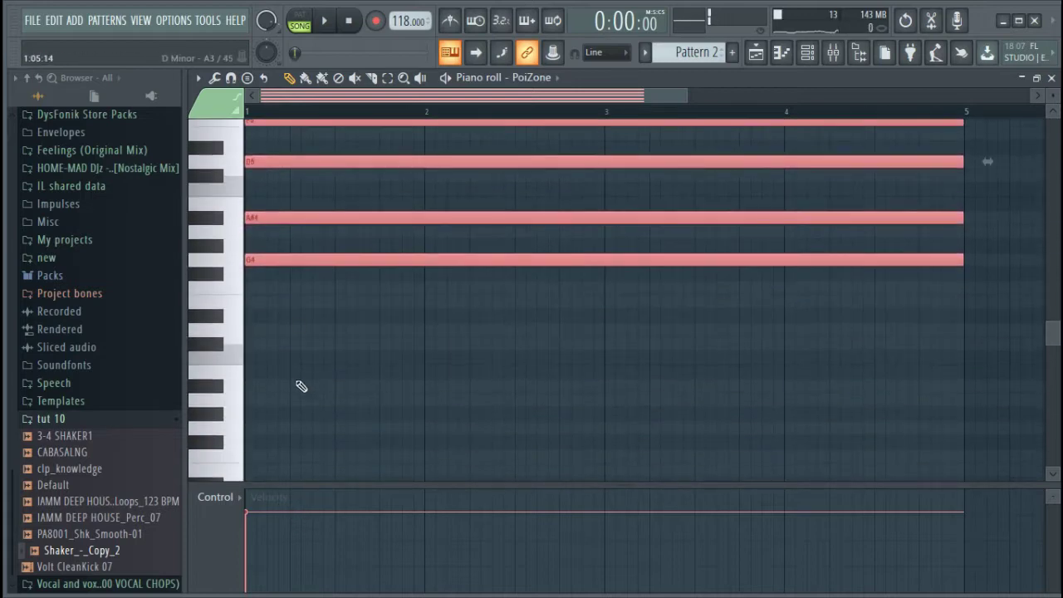
drag(288, 229, 271, 347)
key(space)
key(space)
key(space)
ctrl+click(433, 399)
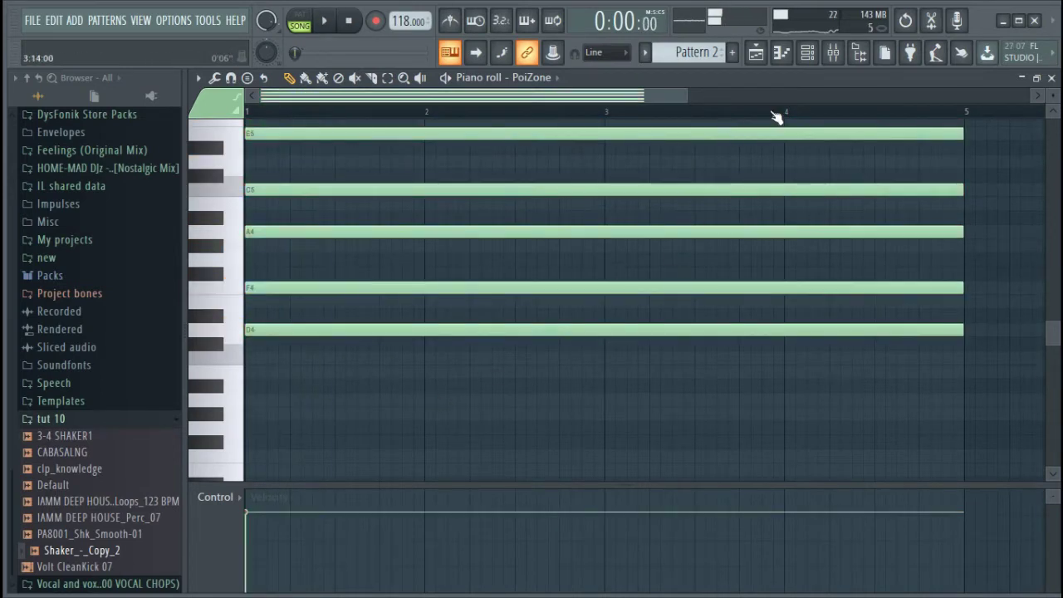
Step: Lower PoiZone's channel volume to about 56% and route the channel to mixer track 5
click(813, 59)
click(382, 282)
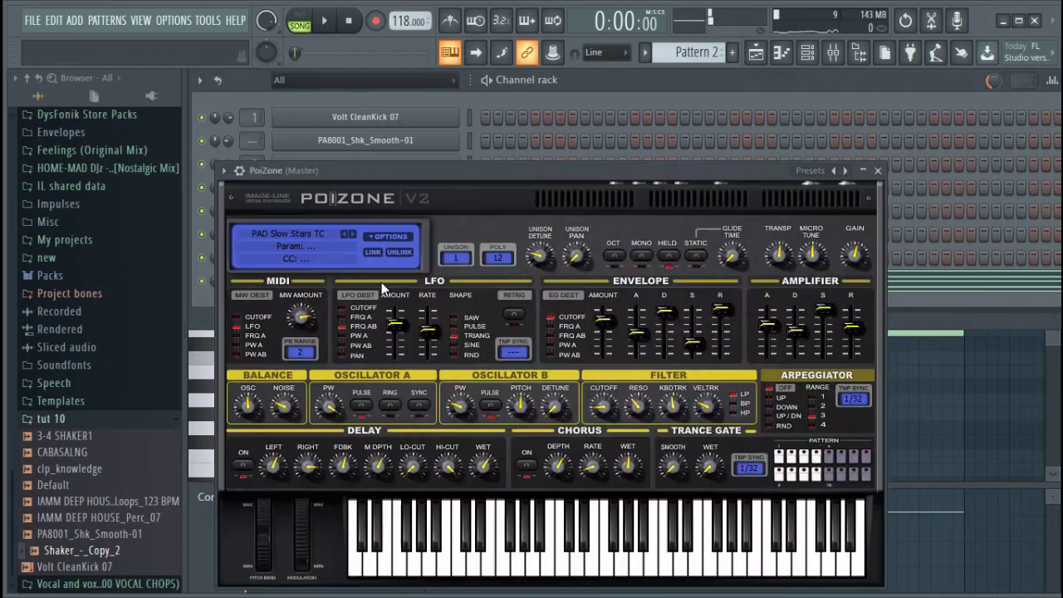
click(240, 170)
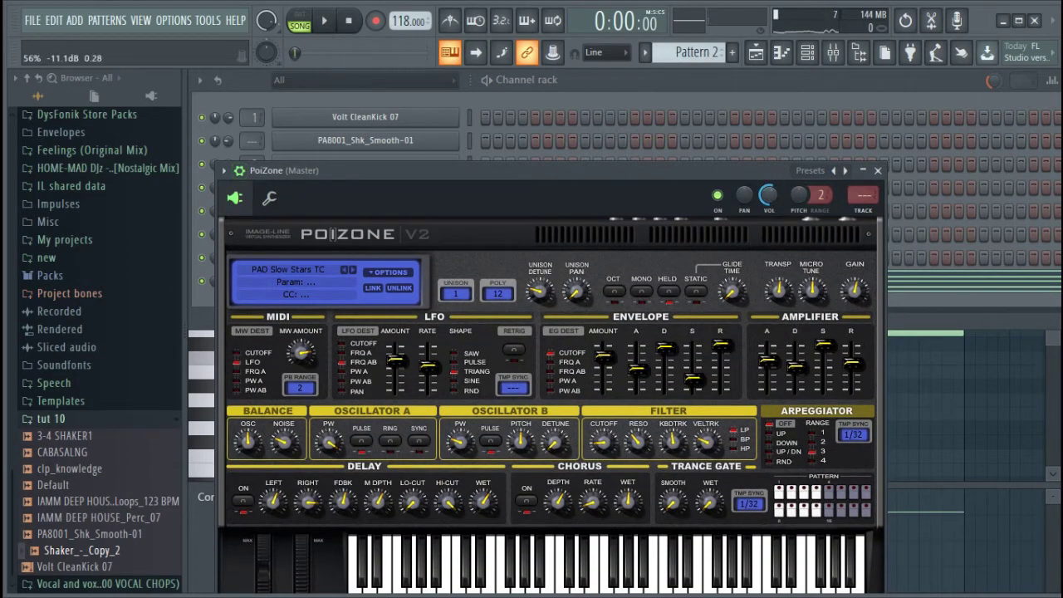
click(868, 199)
Step: Insert Fruity parametric EQ 2 in slot 1 of the PoiZone mixer track and set band 1 to high pass
click(923, 125)
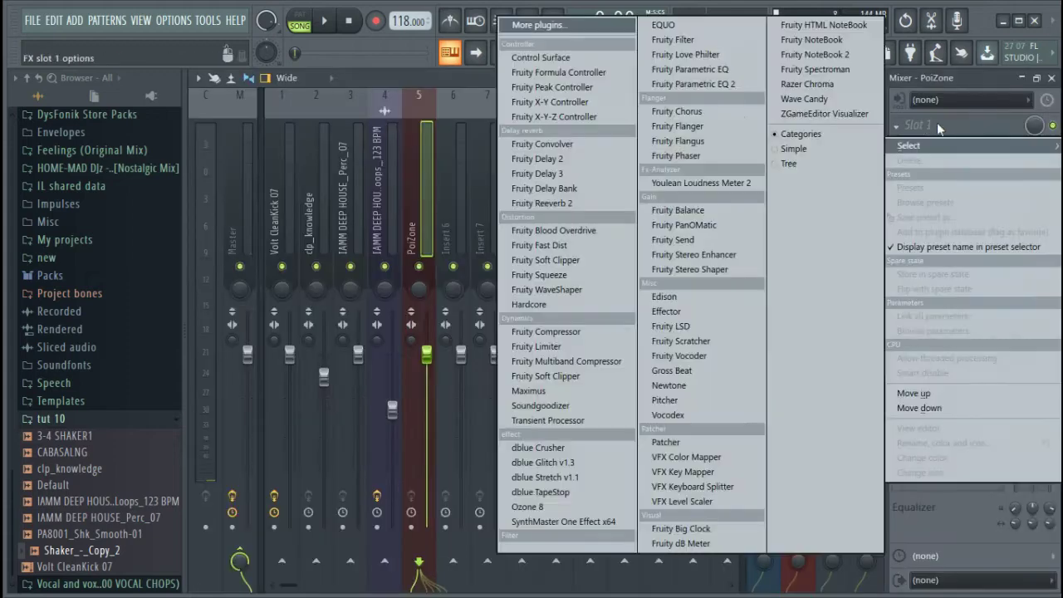
click(694, 89)
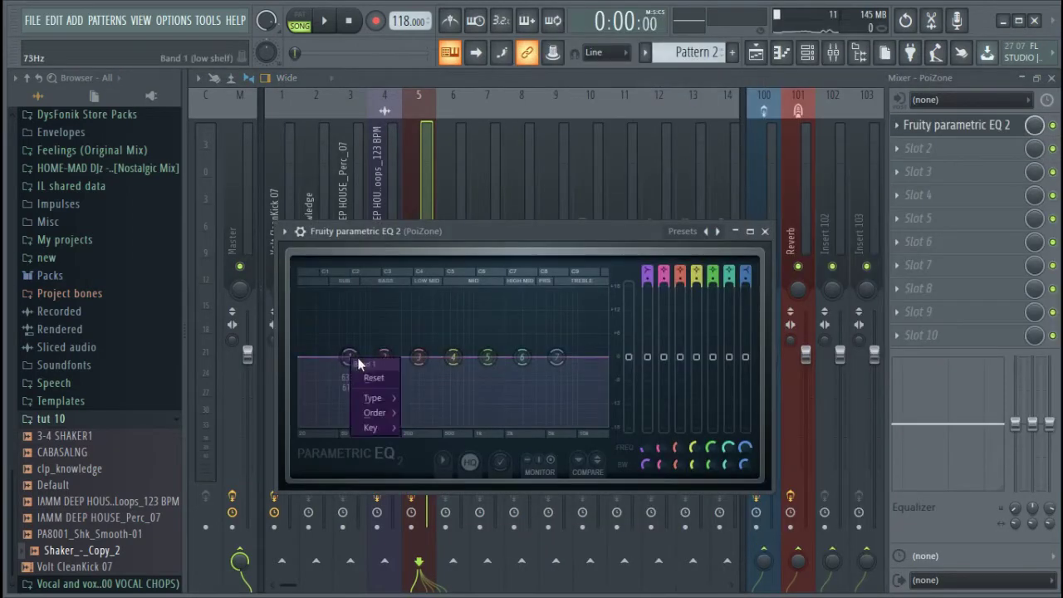
mouse_move(385, 401)
click(434, 443)
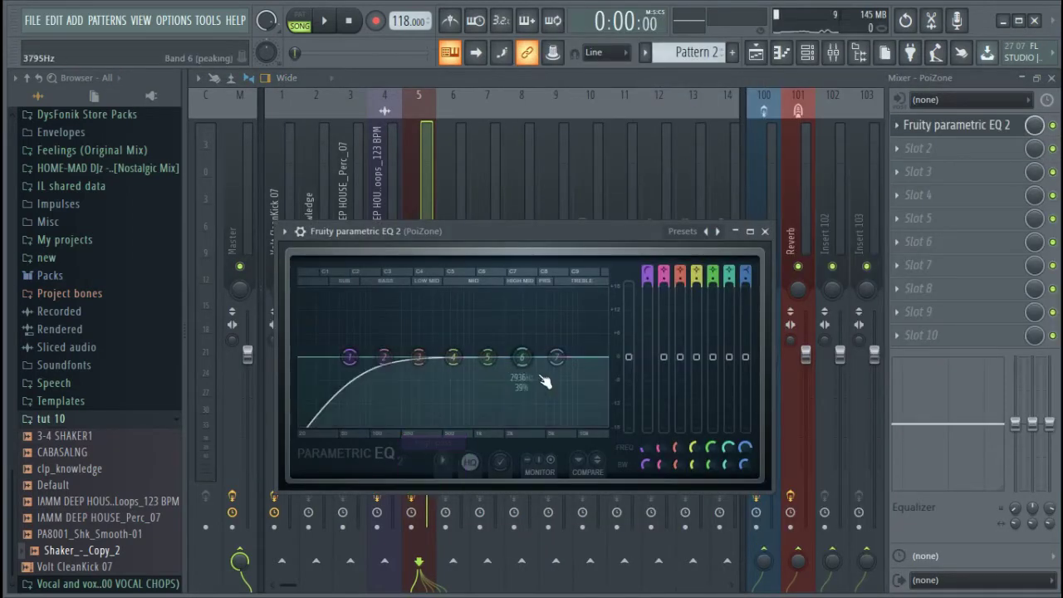
Step: Set EQ band 7 to low pass and give both band 7 and band 1 the Steep 8 order
mouse_move(582, 399)
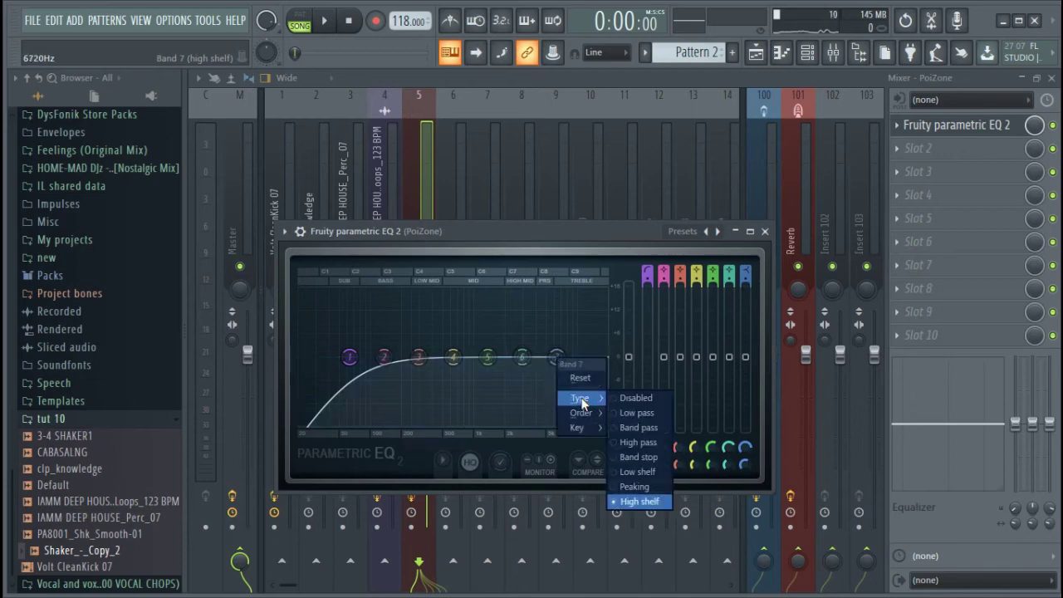
click(638, 442)
right_click(556, 358)
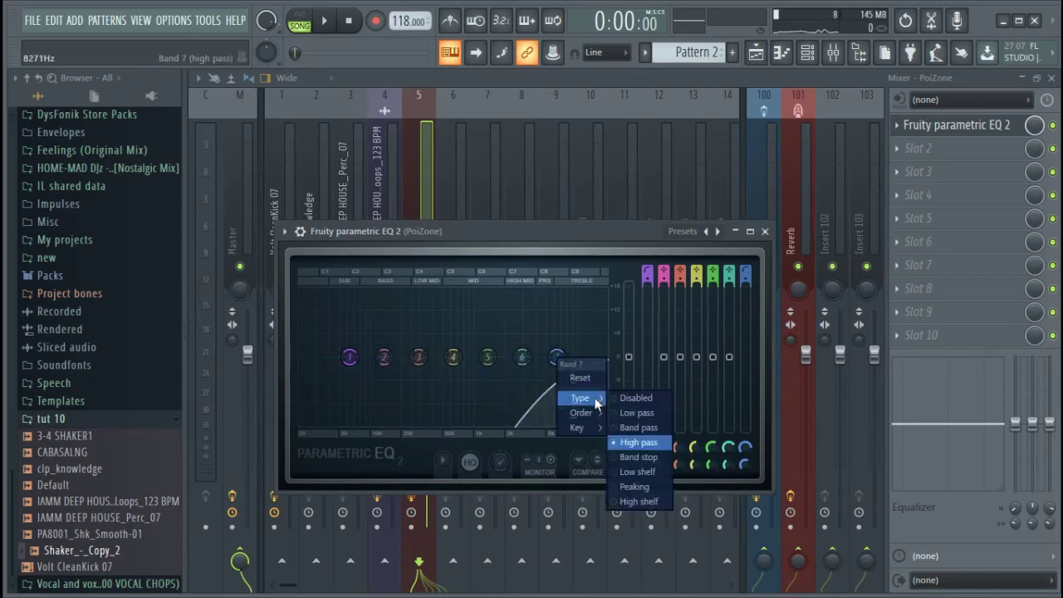
click(636, 412)
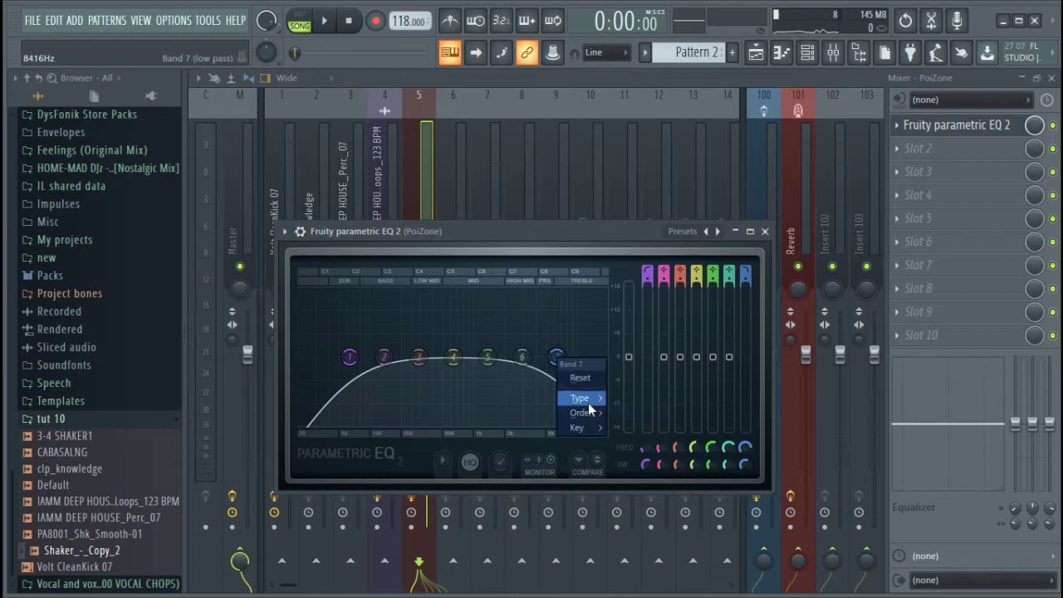
mouse_move(599, 413)
click(638, 413)
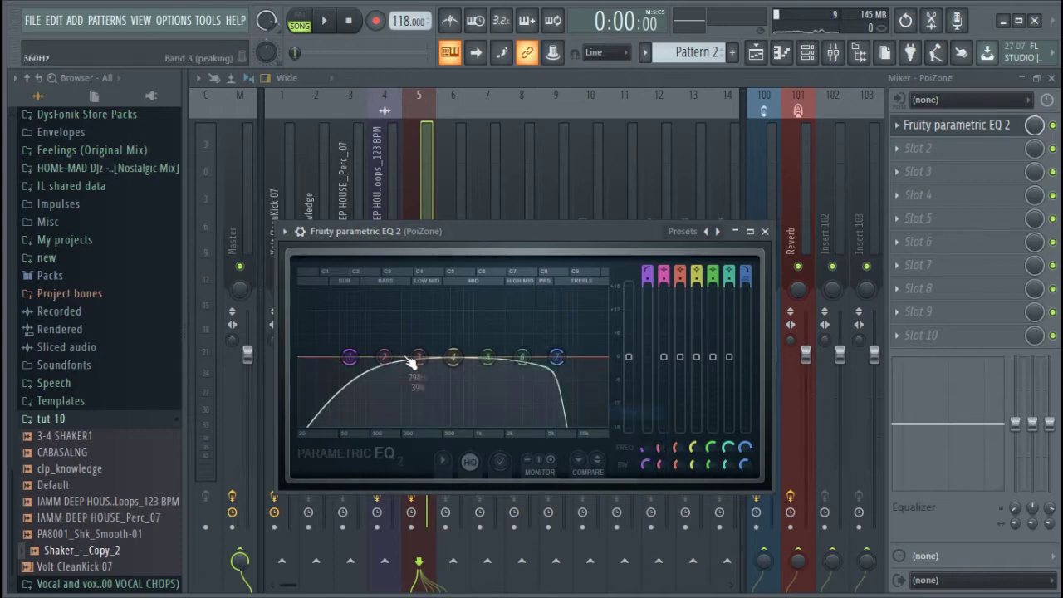
mouse_move(388, 414)
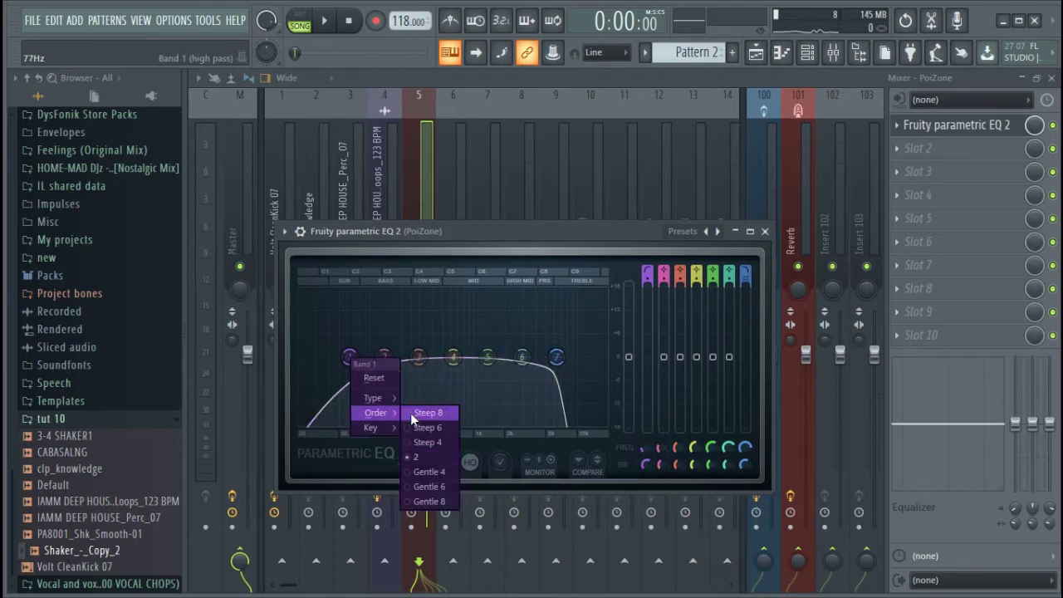
click(422, 413)
Step: During playback, lower band 7's cutoff, dip band 4 slightly and raise band 1's cutoff, finishing by closing the EQ
key(space)
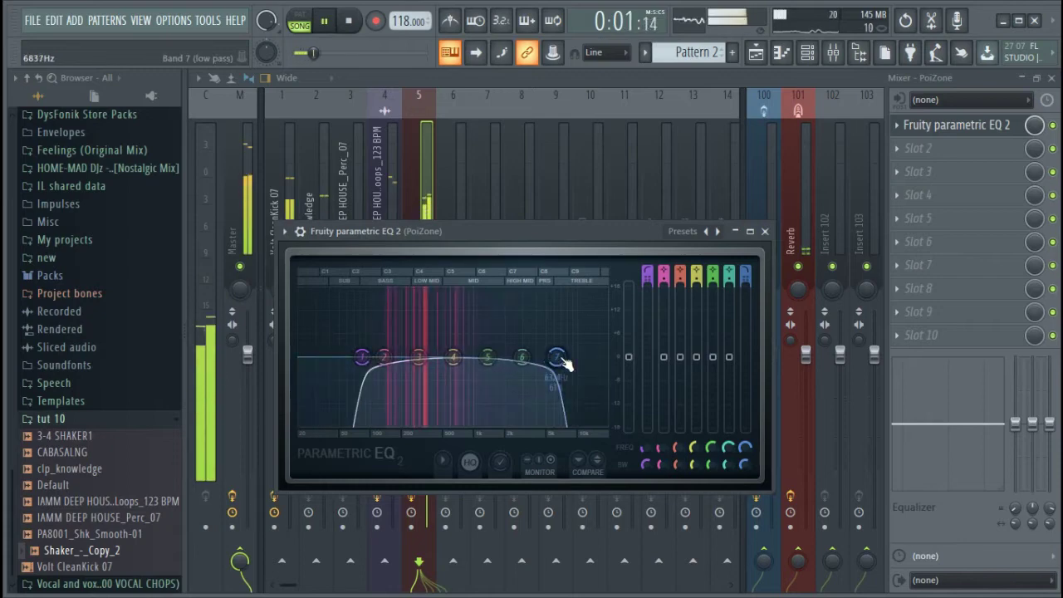
drag(547, 357, 534, 358)
drag(453, 357, 453, 369)
drag(363, 357, 366, 357)
click(765, 231)
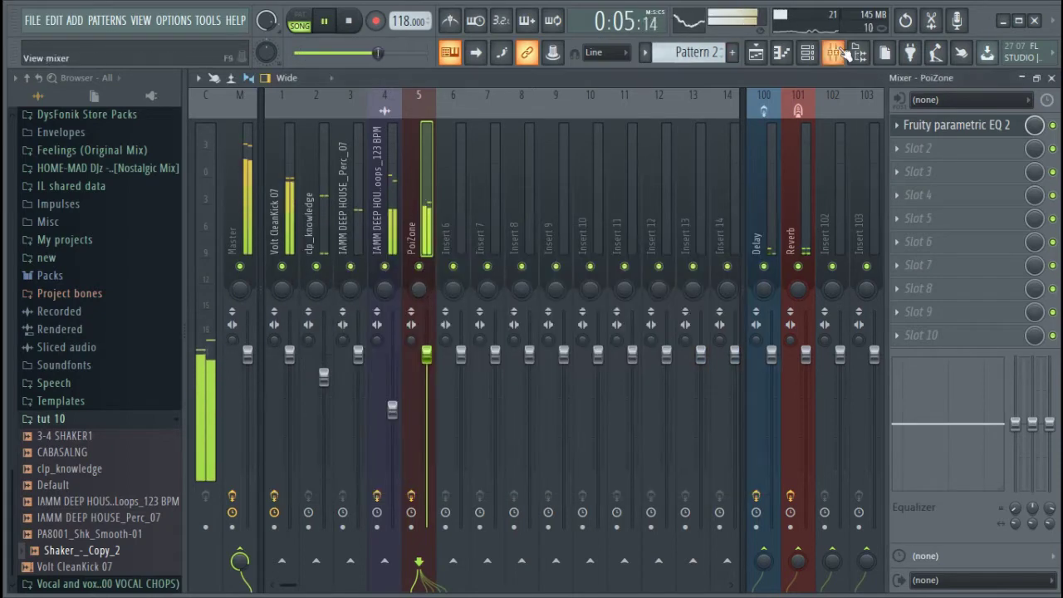
Step: Lower the PoiZone fader on mixer track 5 to sit the pad behind the drums
click(807, 53)
drag(427, 369, 427, 379)
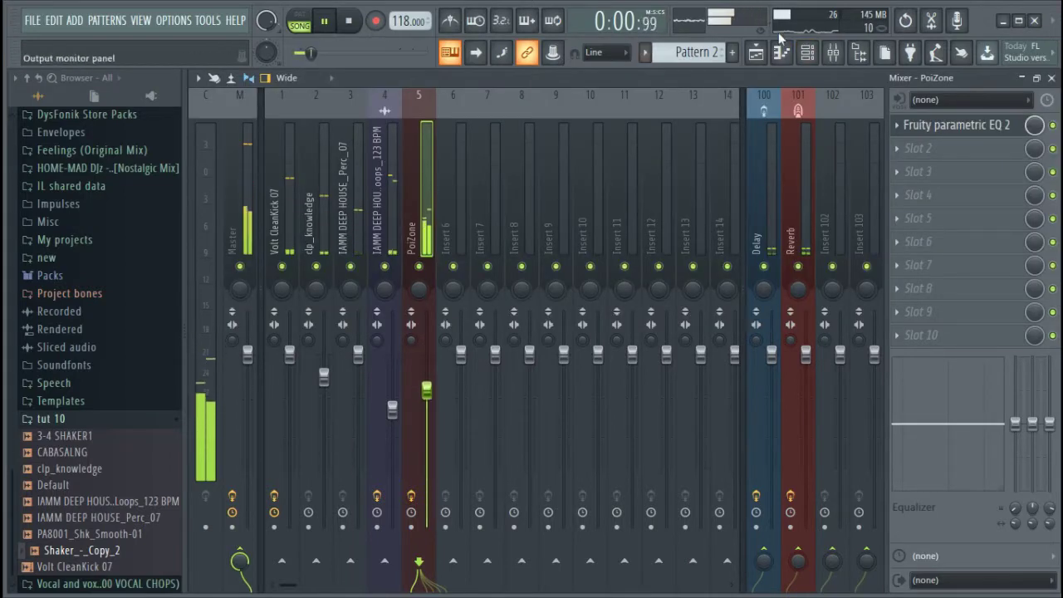
Step: Add a second PoiZone synth channel to the channel rack
click(760, 57)
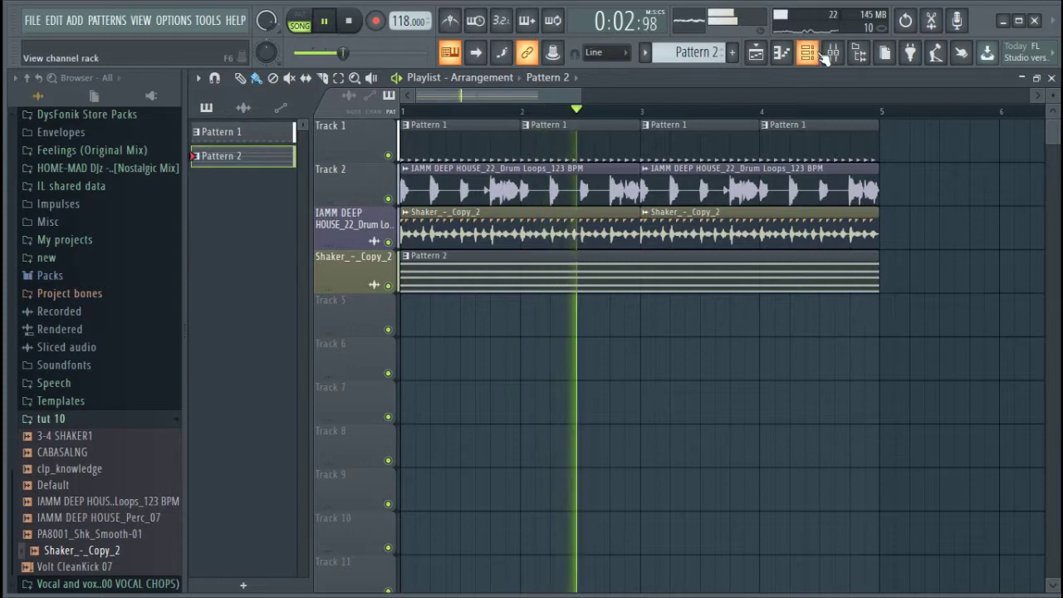
click(807, 53)
click(579, 285)
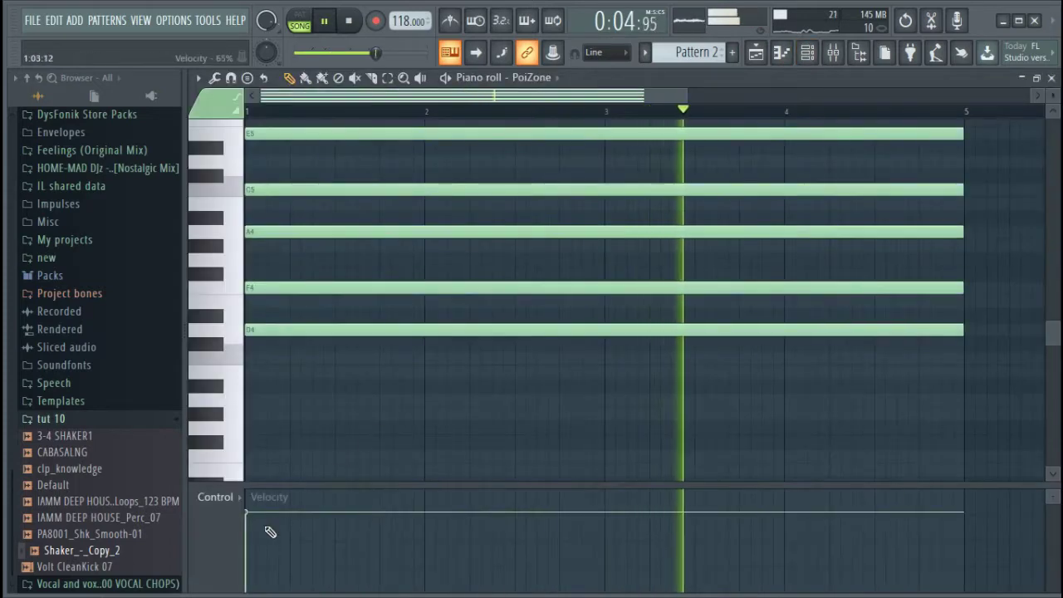
click(759, 56)
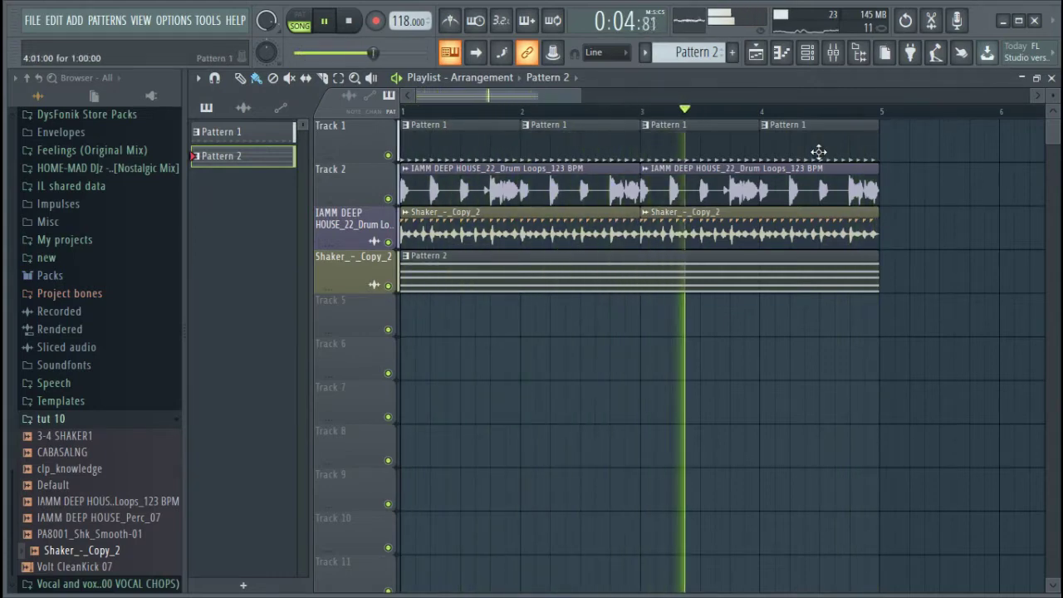
key(F6)
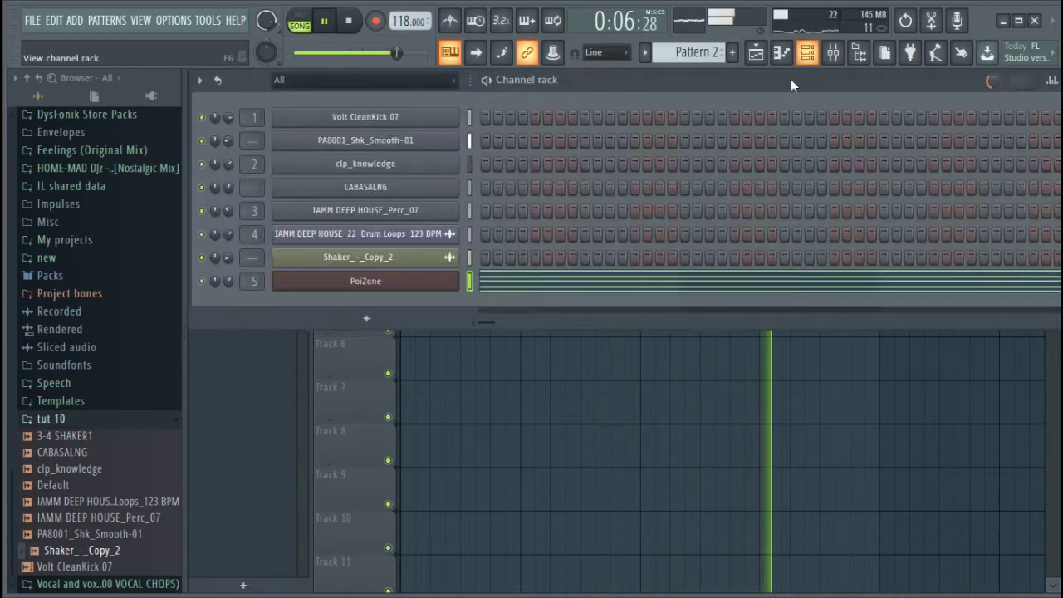
click(430, 302)
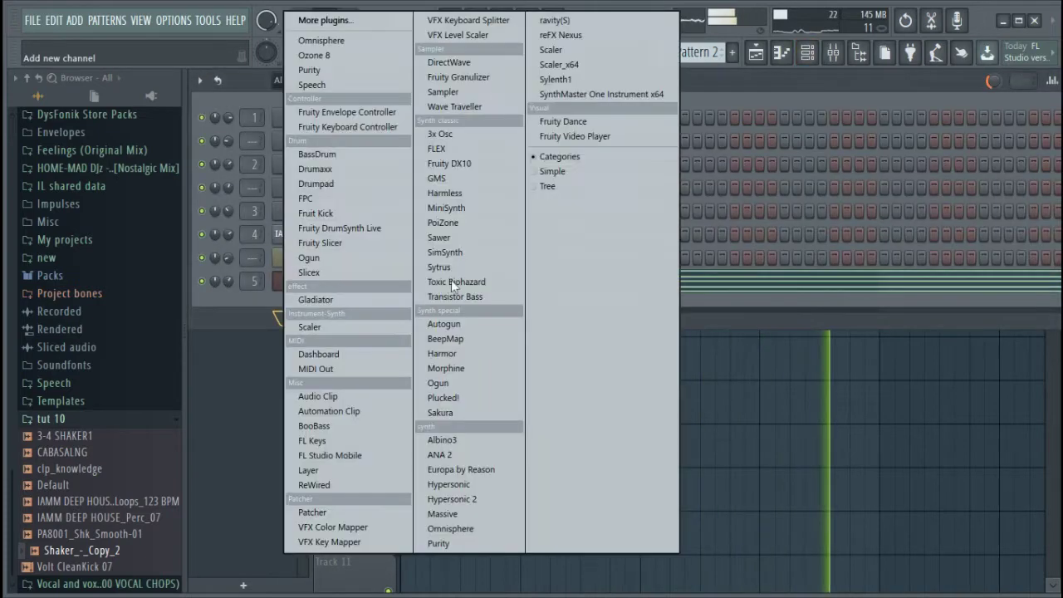
click(454, 223)
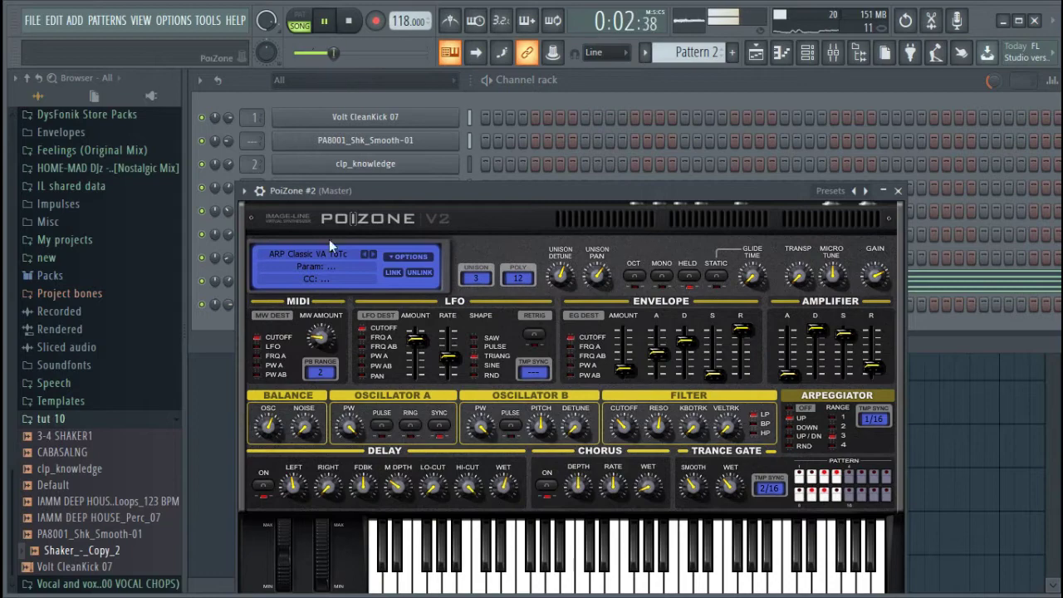
Step: Audition SYN presets from PoiZone #2's Default bank, load SYN Self-Osc. Flute ToTc and close the plugin
click(287, 258)
scroll(646, 420, down, 8)
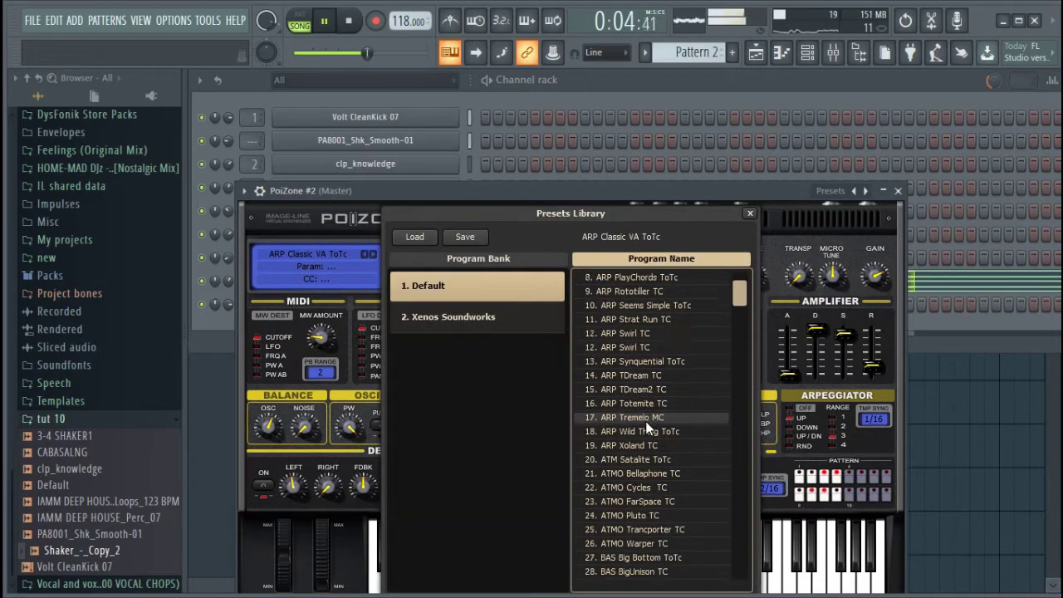
drag(739, 322, 669, 525)
click(624, 502)
click(634, 474)
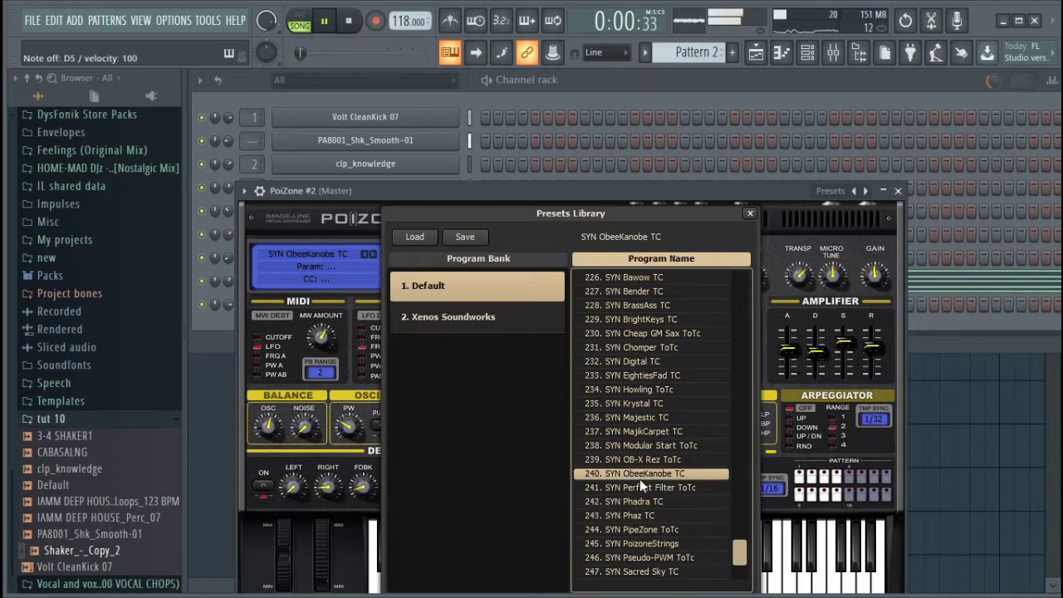
click(636, 447)
click(648, 530)
click(658, 558)
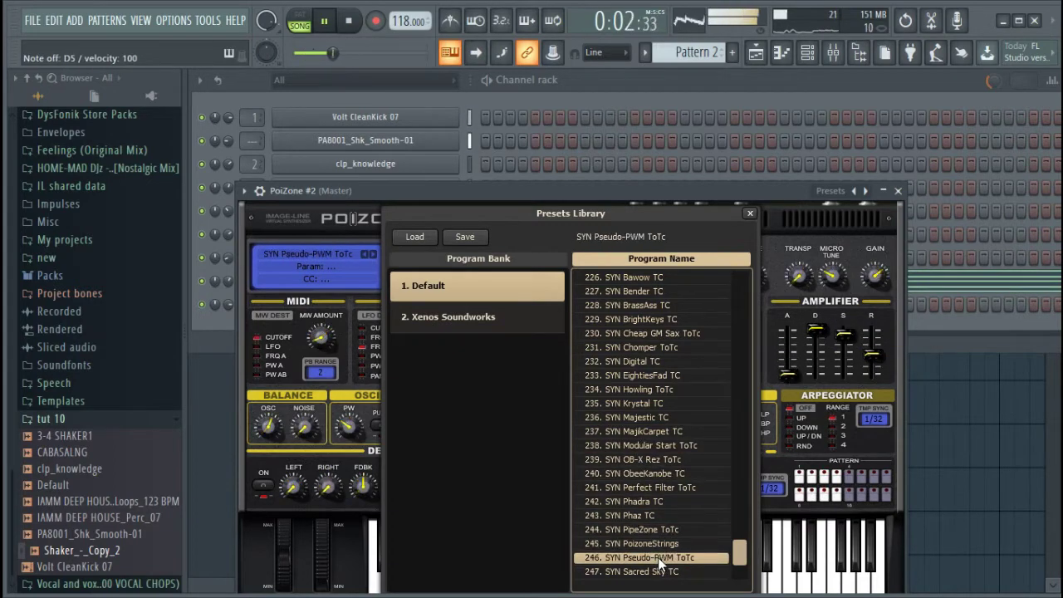
scroll(659, 558, down, 3)
click(659, 557)
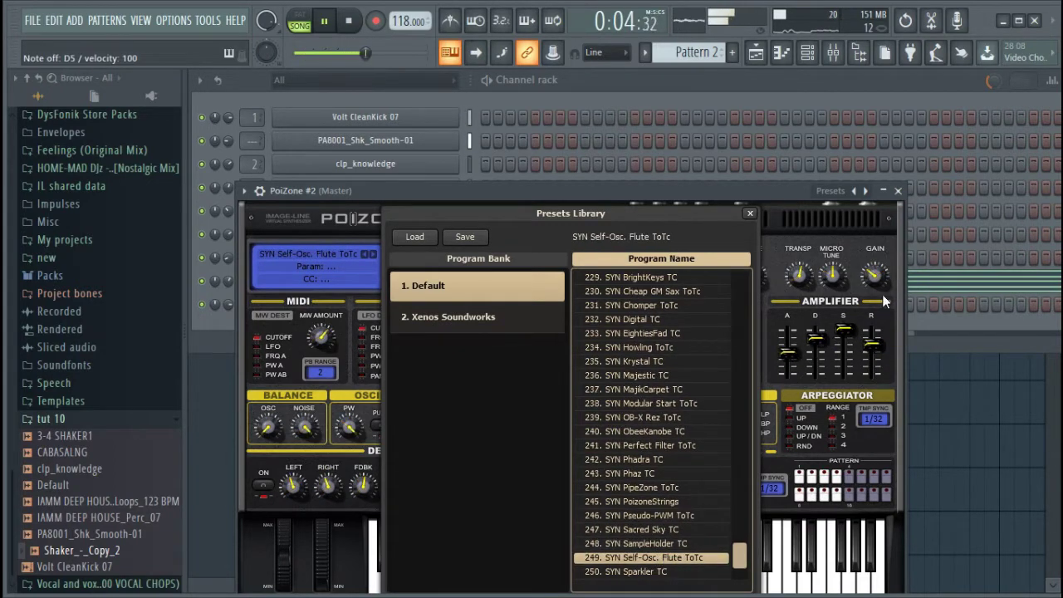
click(898, 191)
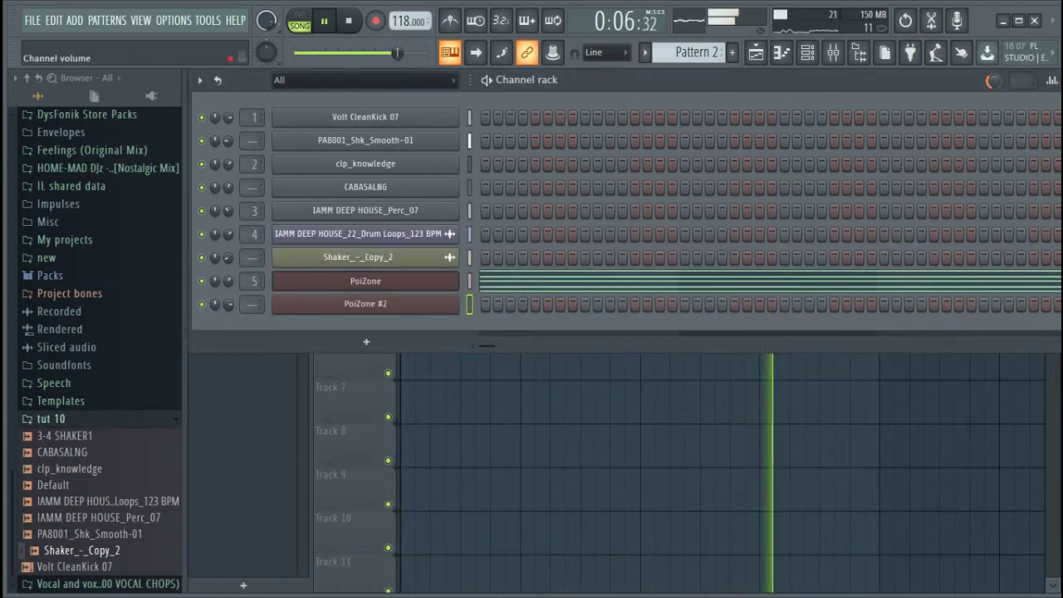
Step: Enter a one-beat D4 note at the start of bar 4 for PoiZone #2, slicing a longer note and deleting its remainder
right_click(370, 309)
click(468, 302)
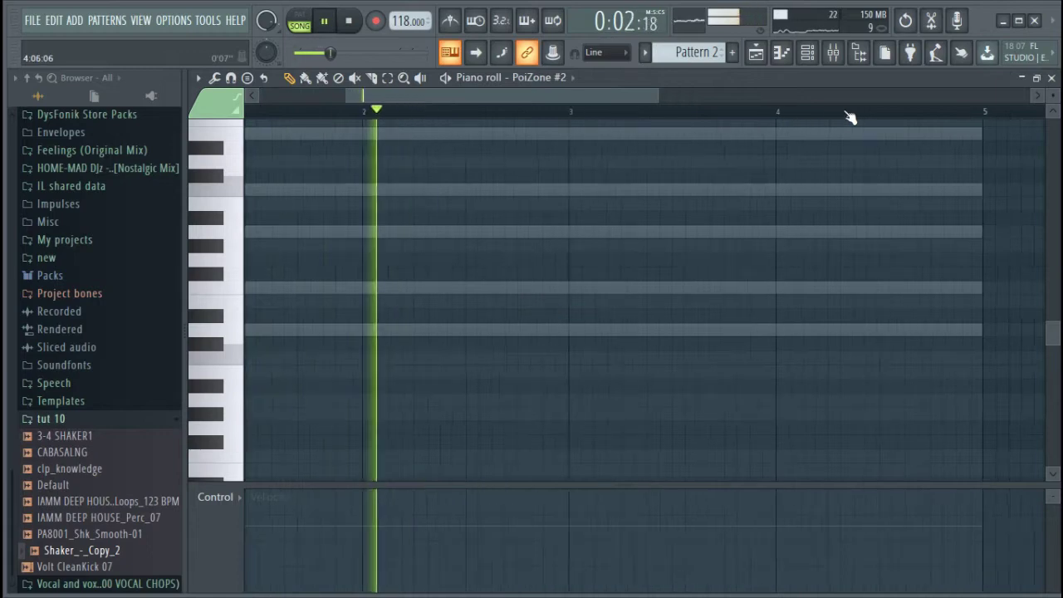
scroll(850, 114, up, 2)
click(800, 329)
key(space)
key(c)
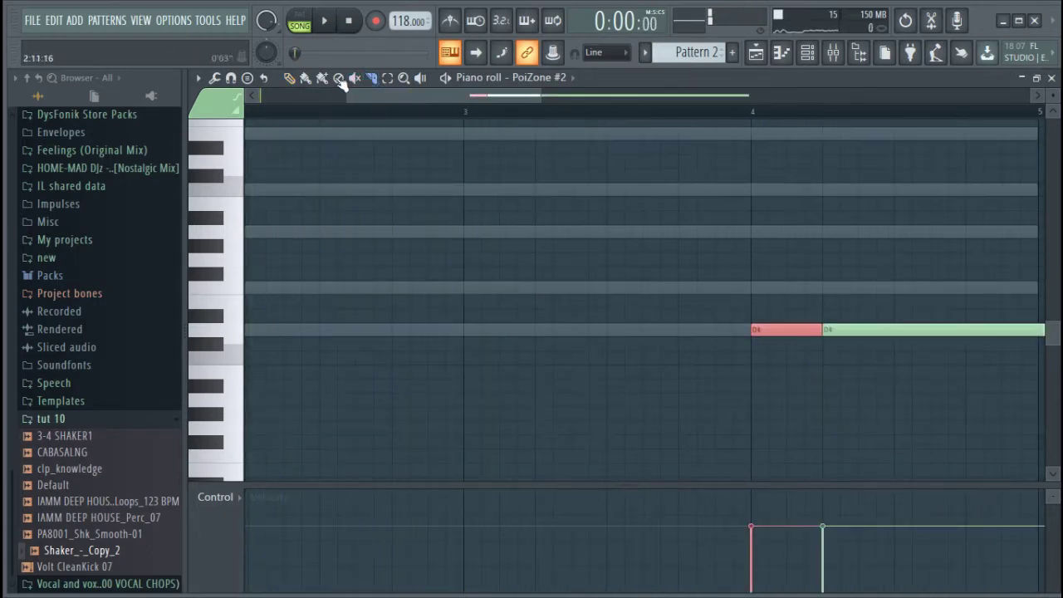
right_click(948, 329)
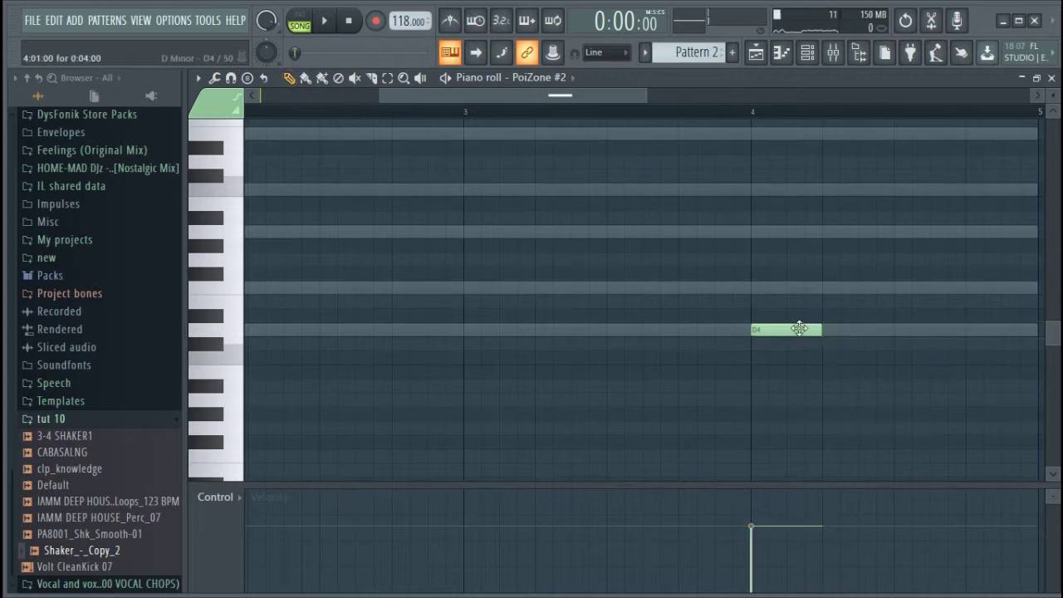
Step: Raise the bar 4 note to D5 and add an F5 note of equal length above it
drag(800, 329, 807, 284)
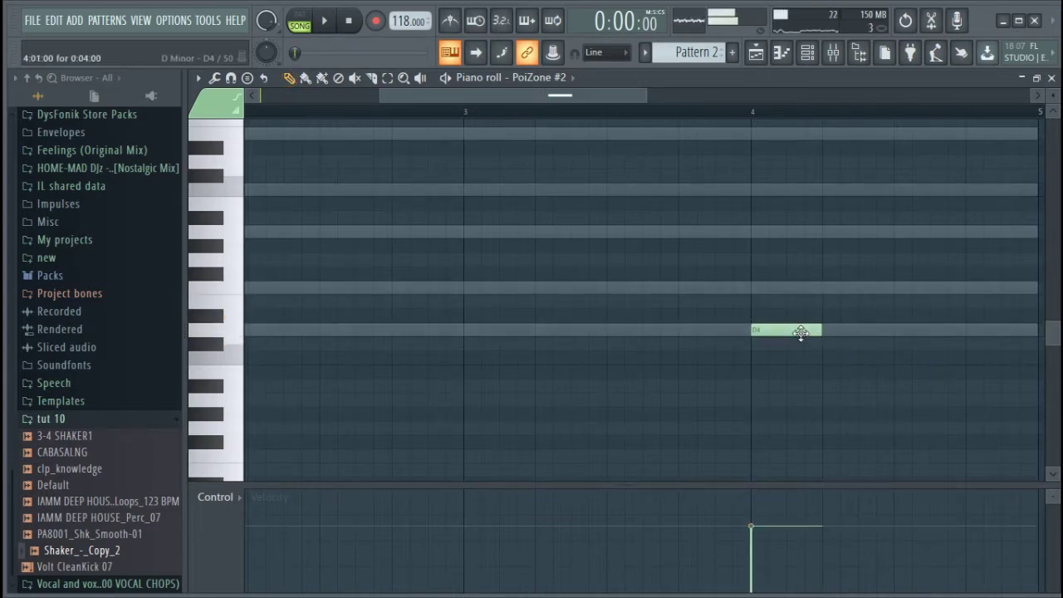
scroll(802, 332, up, 4)
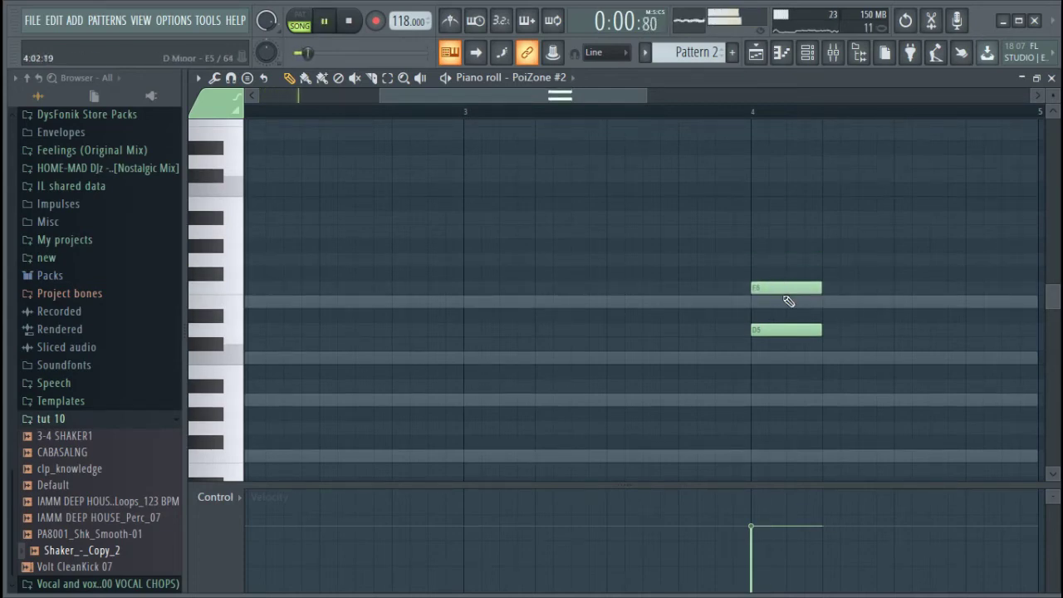
scroll(673, 126, down, 3)
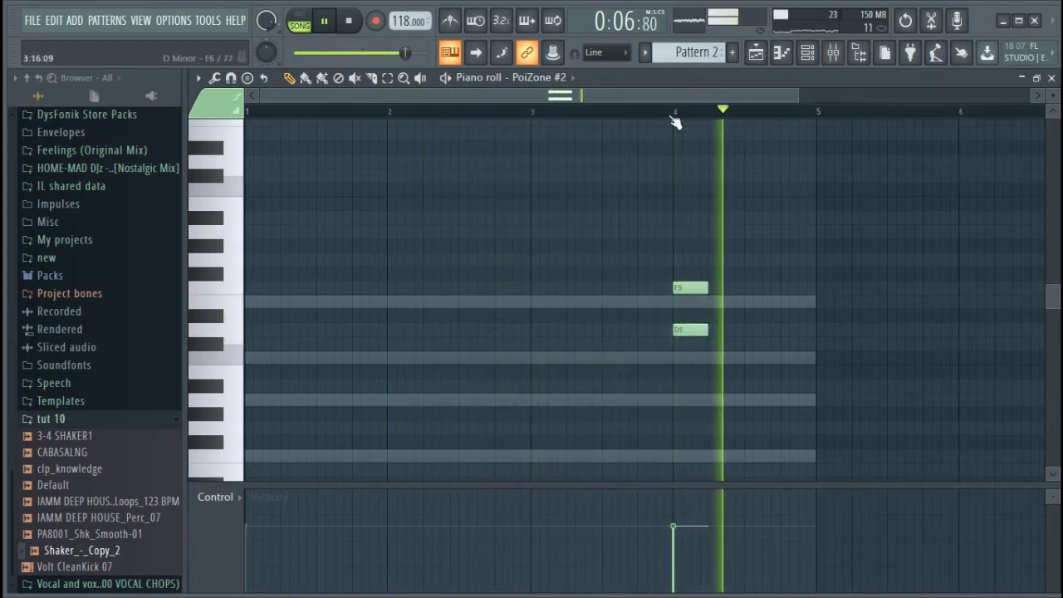
Step: Shorten both the D5 and F5 notes to three sixteenth steps
scroll(709, 122, up, 2)
scroll(702, 250, up, 2)
drag(742, 406, 703, 310)
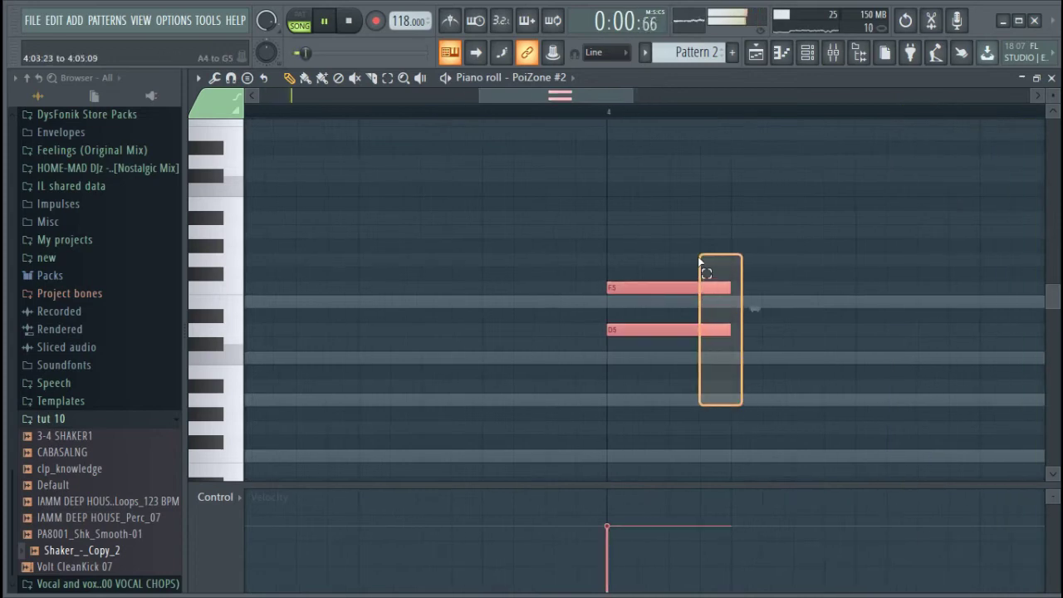
drag(699, 260, 702, 260)
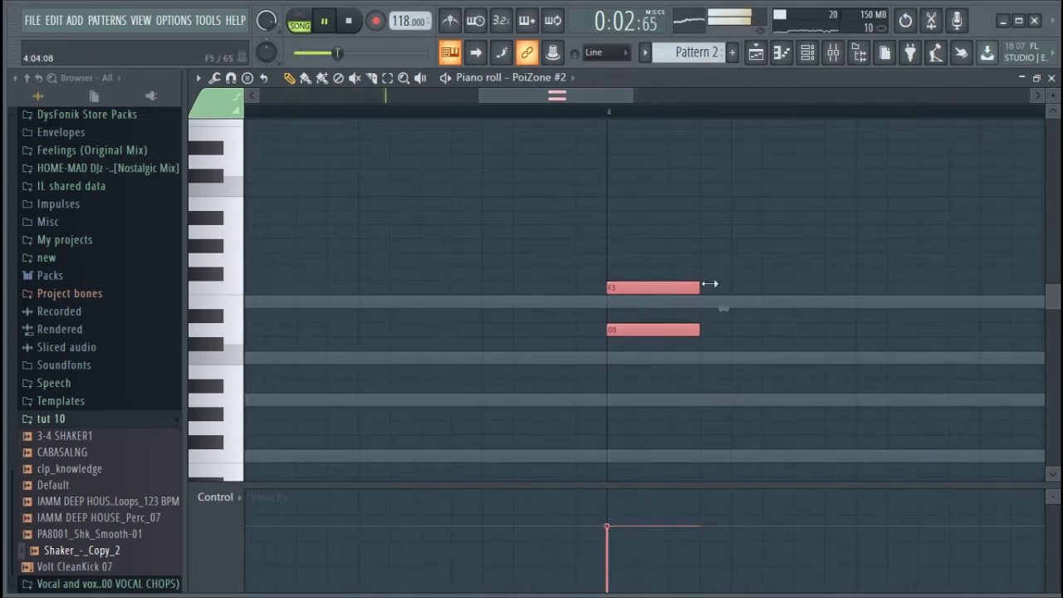
Step: Move the D5 and F5 notes together to the third beat of bar 4 and deselect them
scroll(729, 129, down, 4)
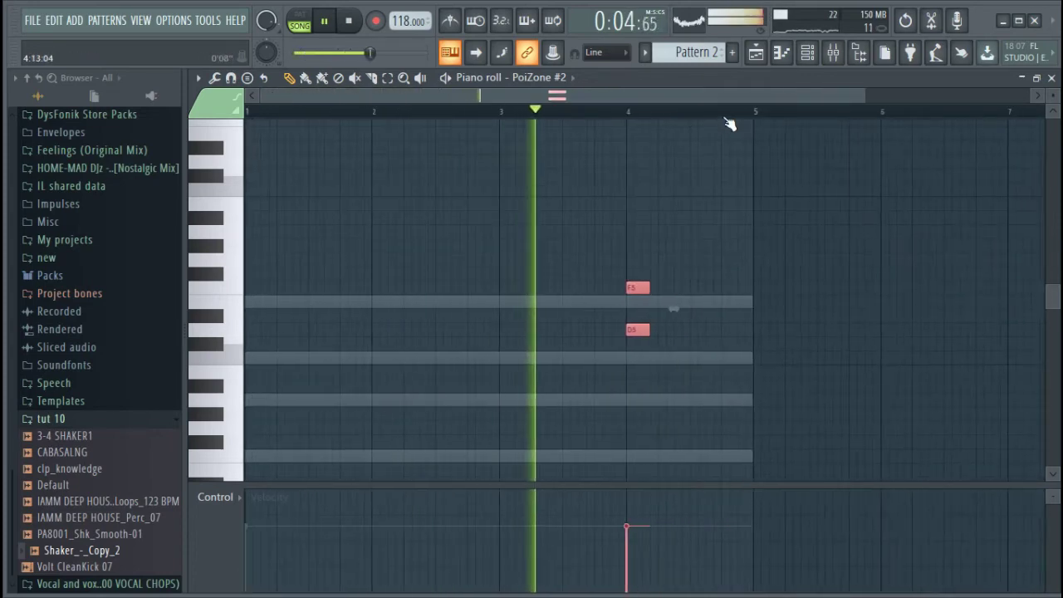
drag(703, 375, 701, 288)
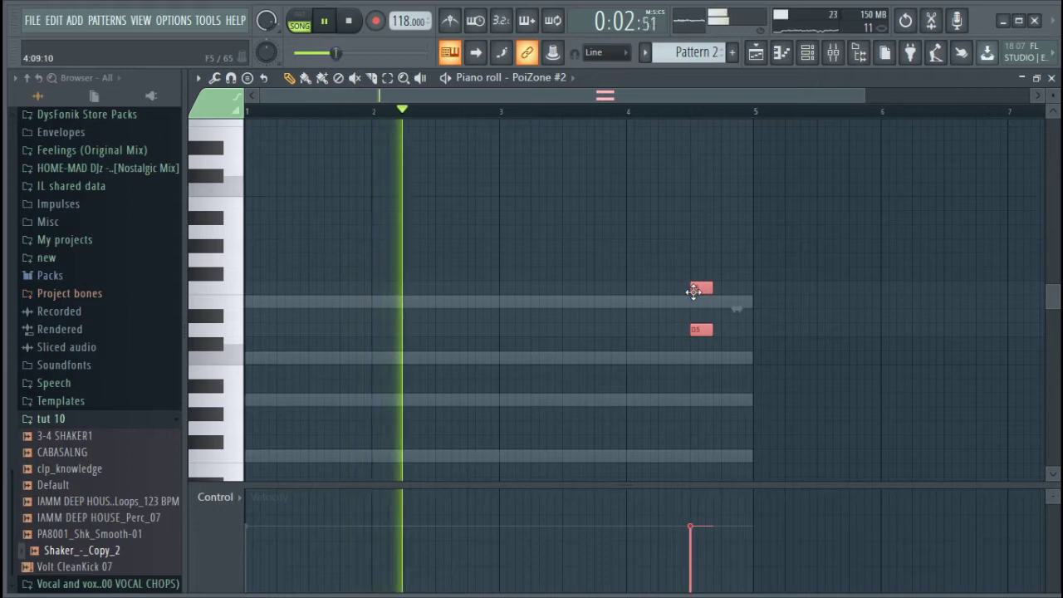
ctrl+click(760, 272)
scroll(696, 123, up, 5)
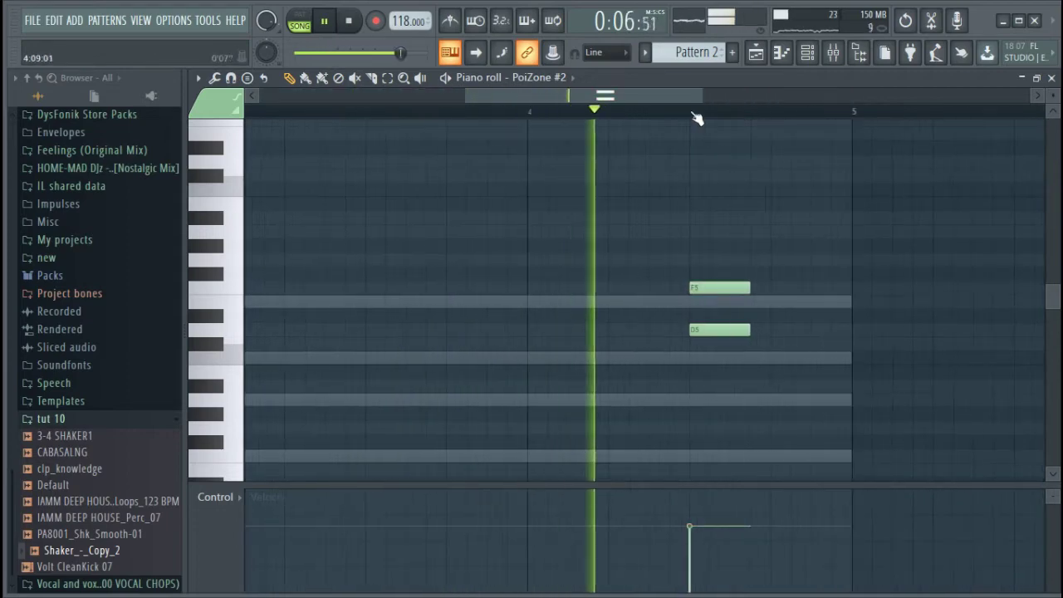
Step: Cut PoiZone #2's notes out of Pattern 2 and paste them into a new Pattern 3
click(807, 53)
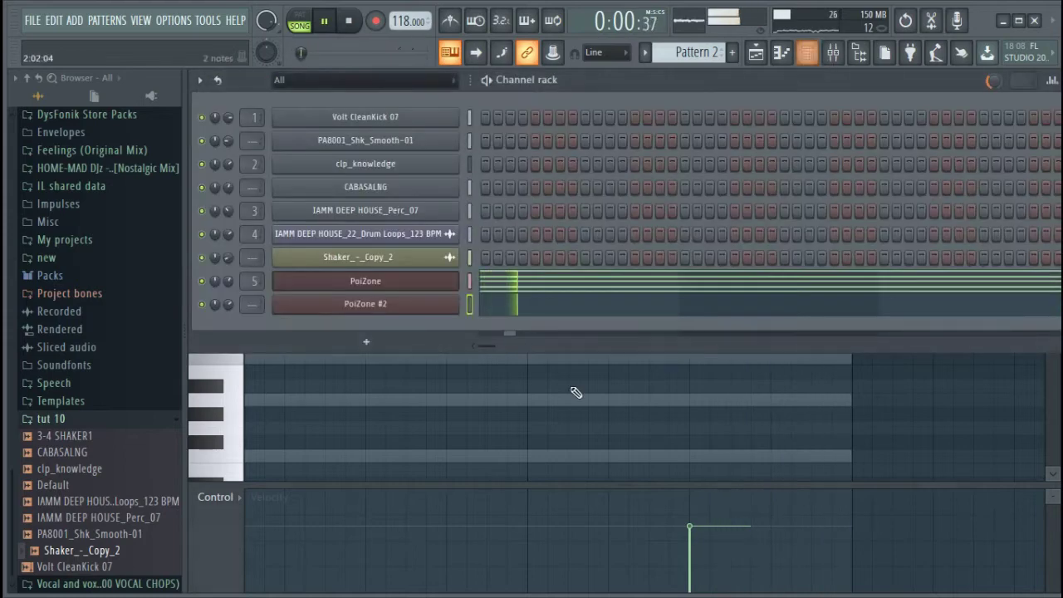
right_click(431, 302)
click(619, 304)
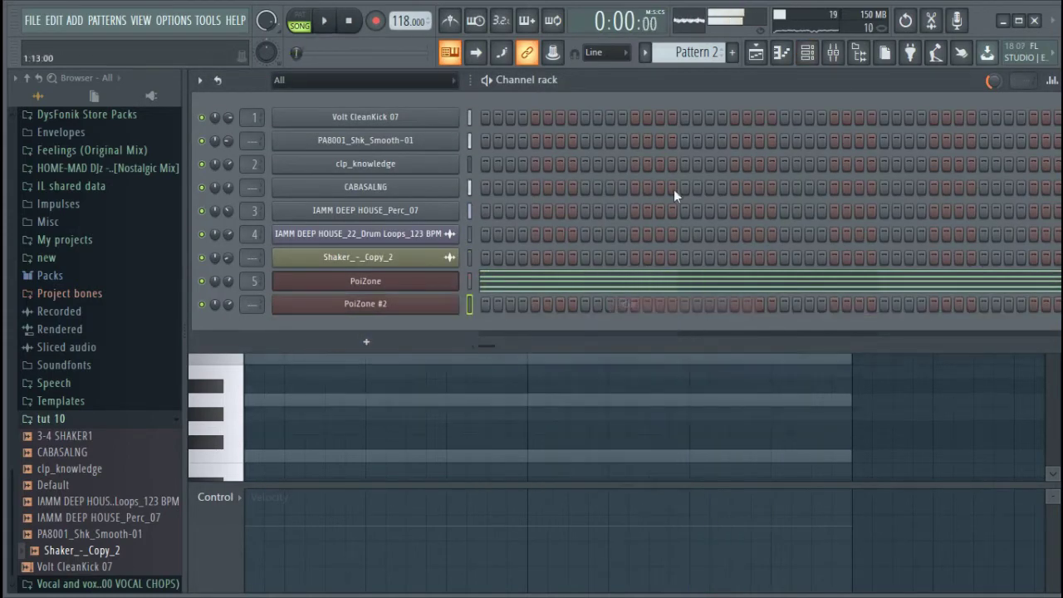
click(736, 51)
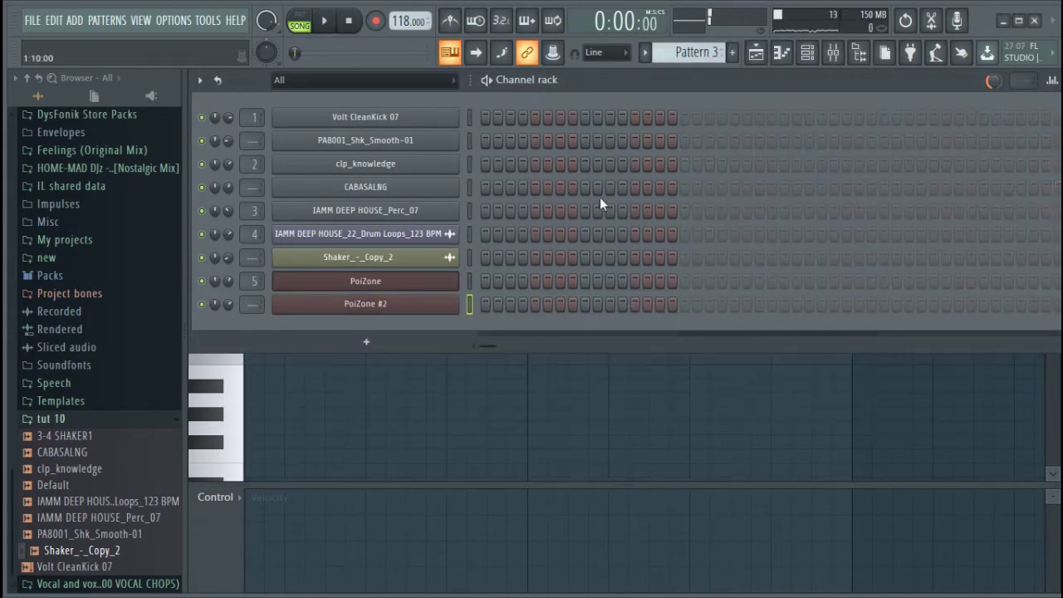
key(ctrl+v)
Step: Route PoiZone #2 to mixer track 6 and lower that track's fader to about -3.9 dB
click(451, 309)
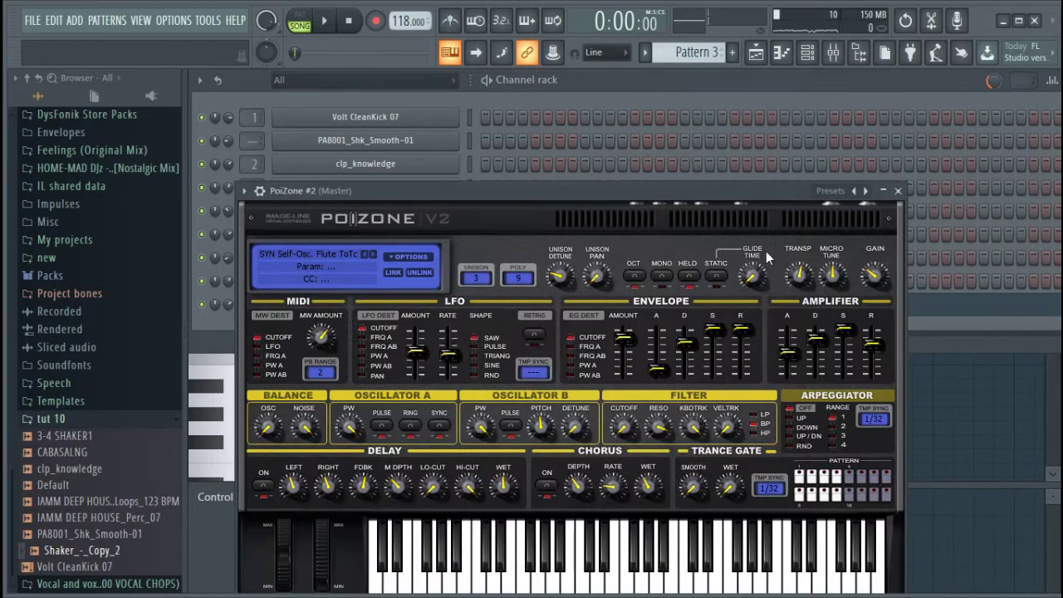
click(261, 191)
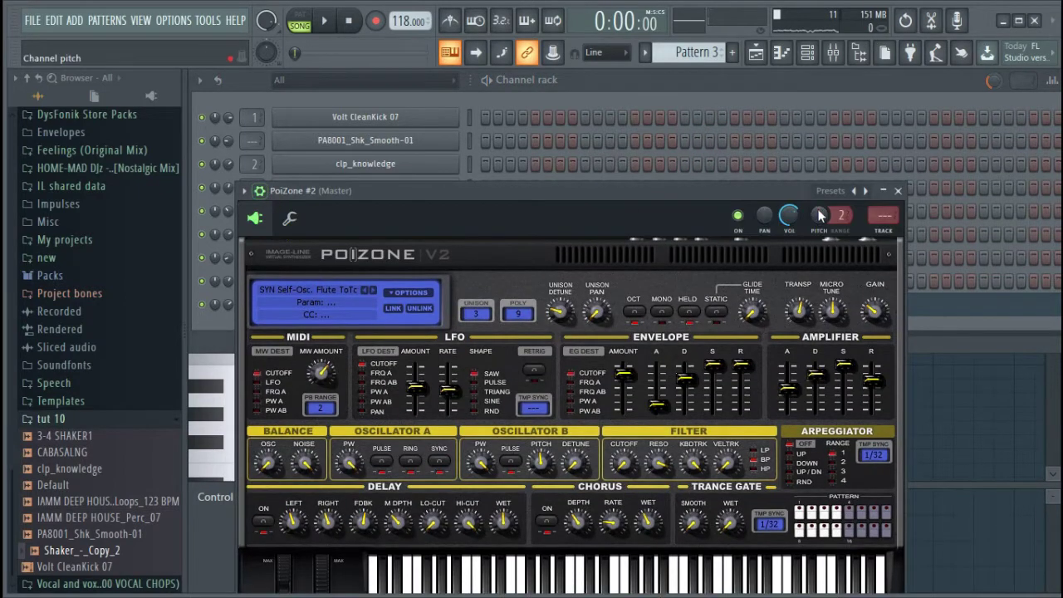
click(875, 233)
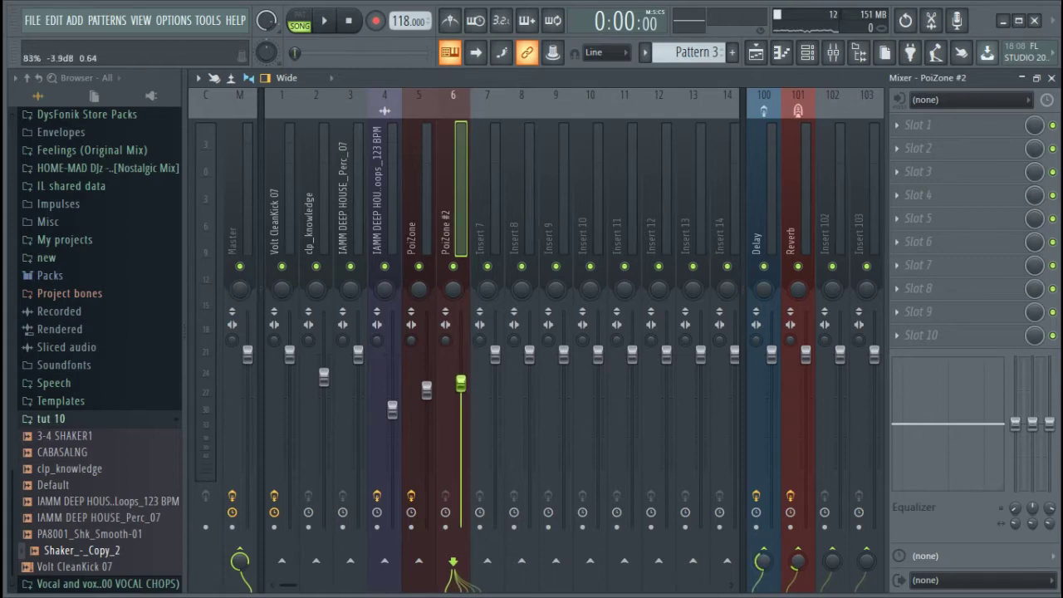
Step: Place a four-bar Pattern 3 clip at bar 1 on playlist Track 5
click(766, 58)
mouse_move(464, 335)
mouse_down()
mouse_move(506, 327)
mouse_move(437, 312)
mouse_up()
scroll(717, 125, down, 5)
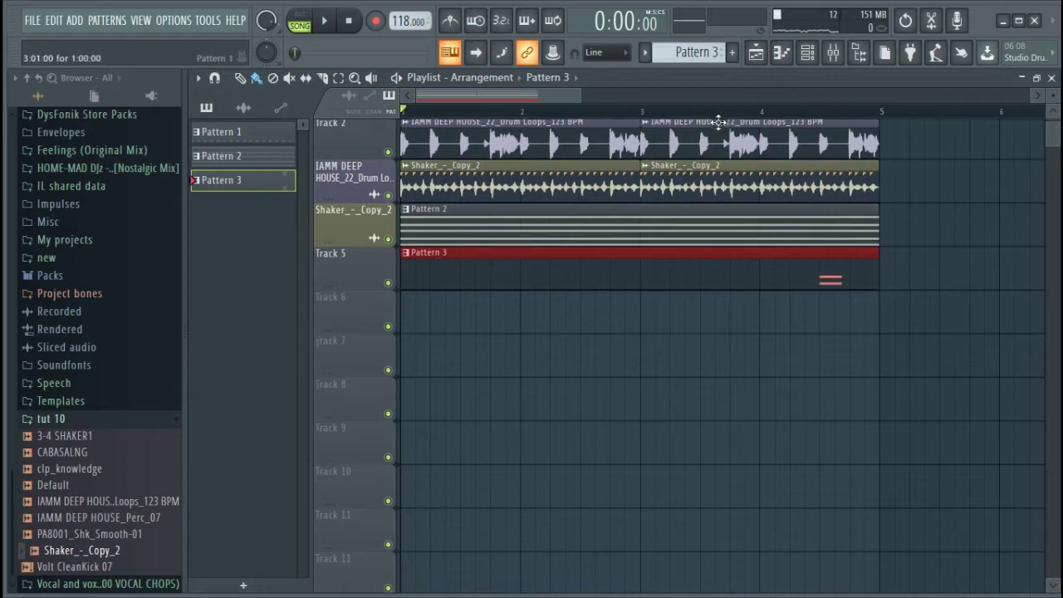
Step: Duplicate the drum loop and shaker clips into bars 5 to 8 of the playlist
scroll(724, 134, up, 4)
scroll(733, 125, down, 2)
drag(737, 186, 442, 153)
key(ctrl+b)
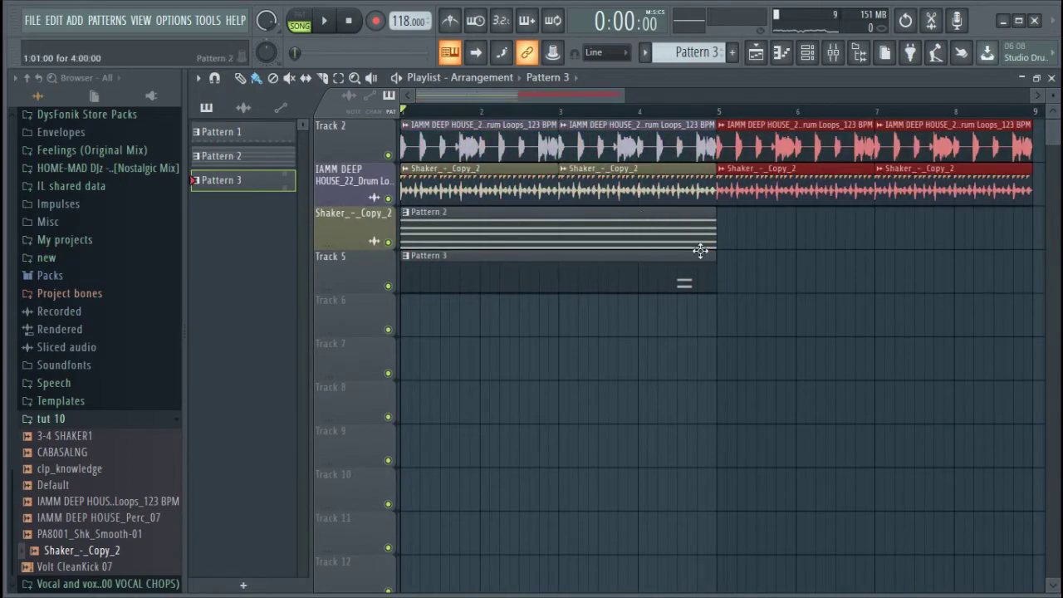
Step: Duplicate the Pattern 2 clip into bars 5 to 8 and extend the Pattern 3 clip to the end of bar 8
drag(741, 246, 683, 230)
key(ctrl+b)
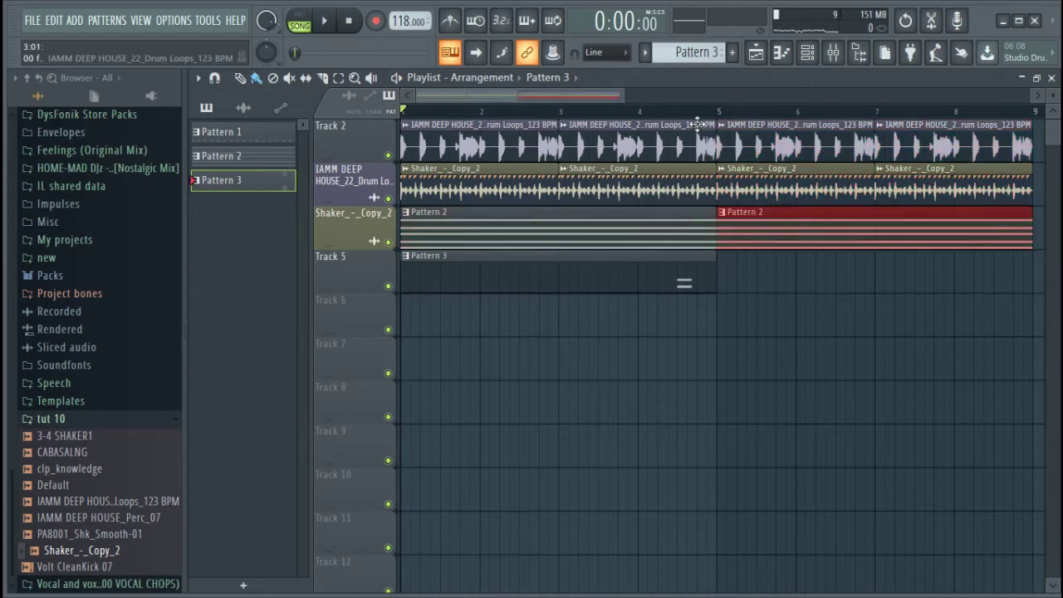
scroll(698, 125, down, 2)
drag(606, 268, 788, 277)
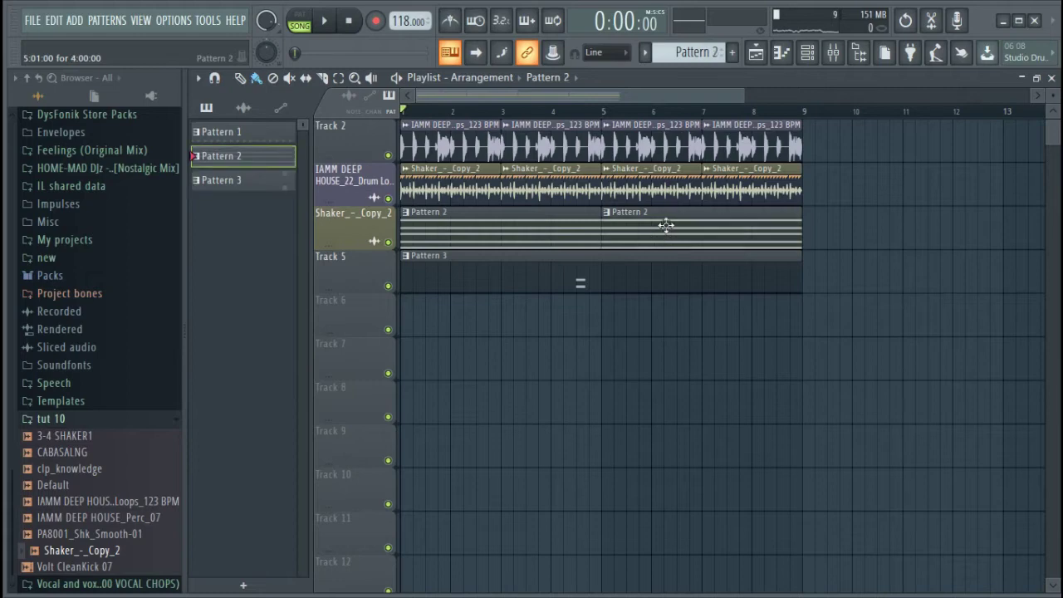
Step: Start song playback and add a third PoiZone synth channel to the channel rack
click(807, 53)
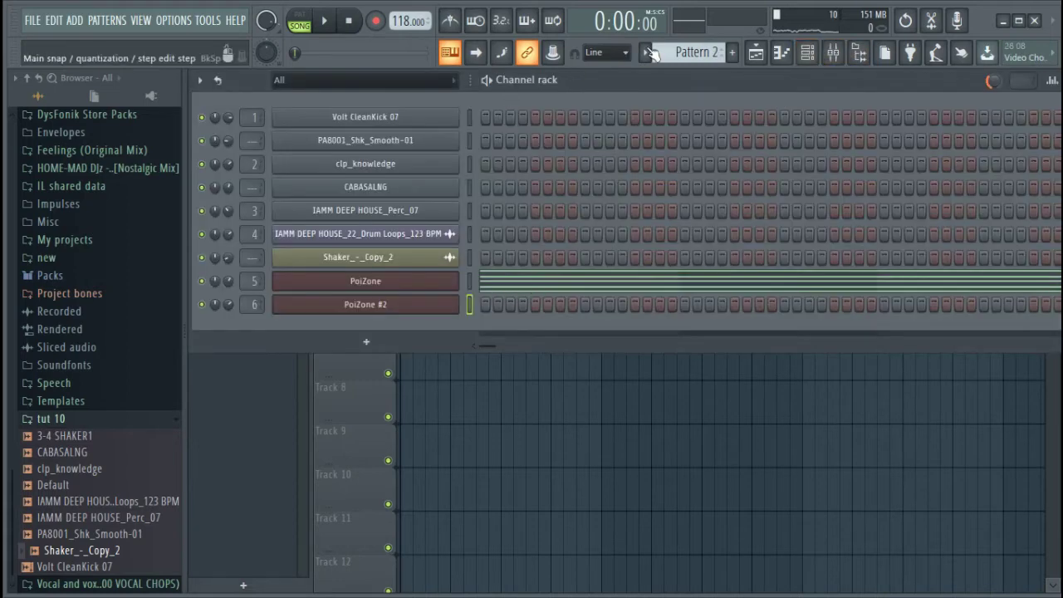
scroll(677, 51, down, 1)
scroll(677, 52, up, 2)
scroll(677, 52, down, 1)
key(space)
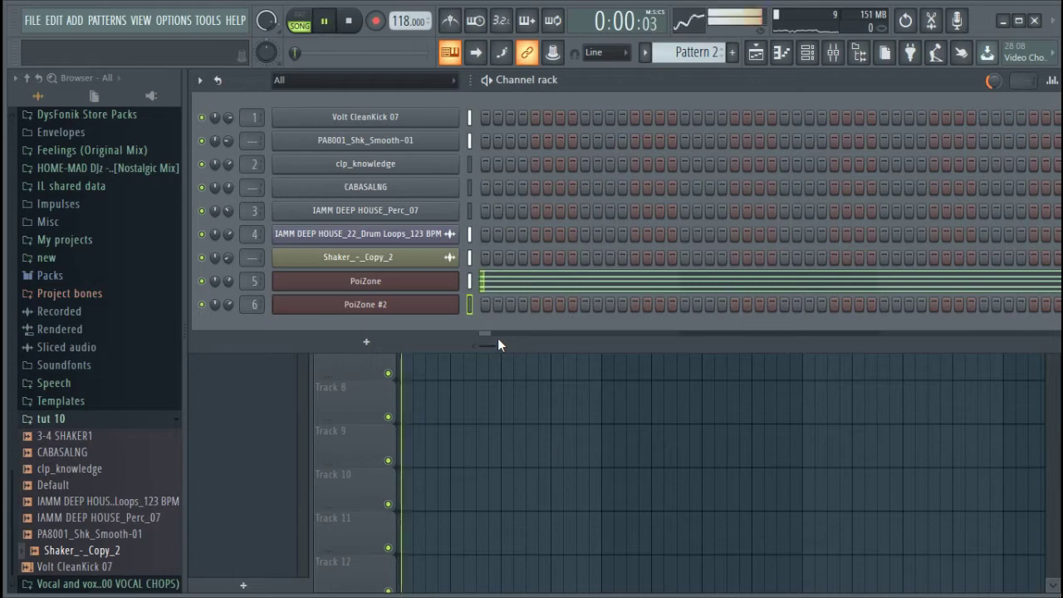
click(401, 346)
click(478, 223)
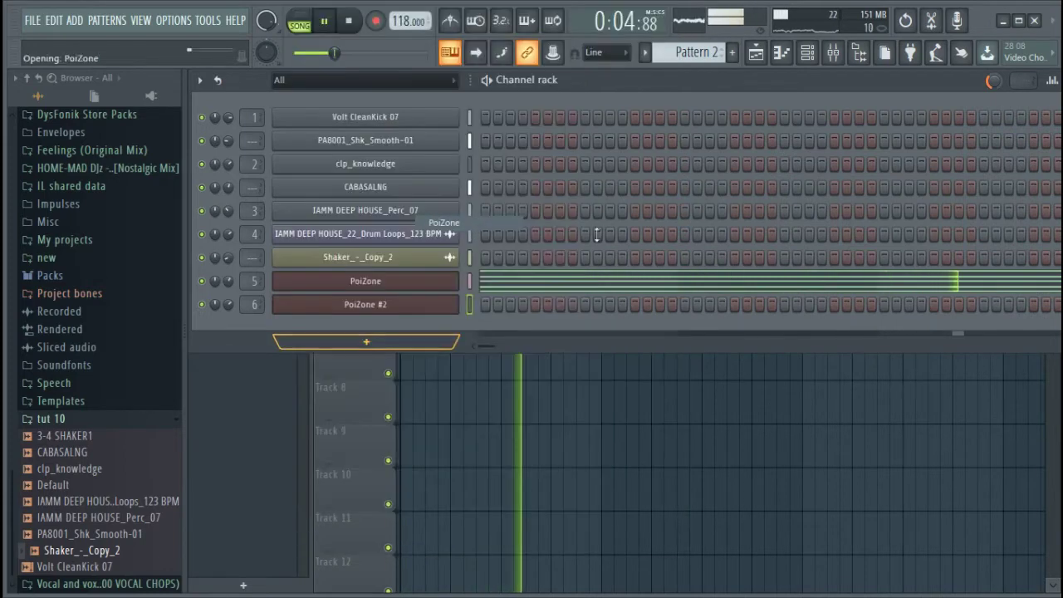
Step: Open the preset library of PoiZone #3 and audition presets from SFX Rise Against ToTc through SYN Majestic TC
click(363, 279)
scroll(635, 467, down, 10)
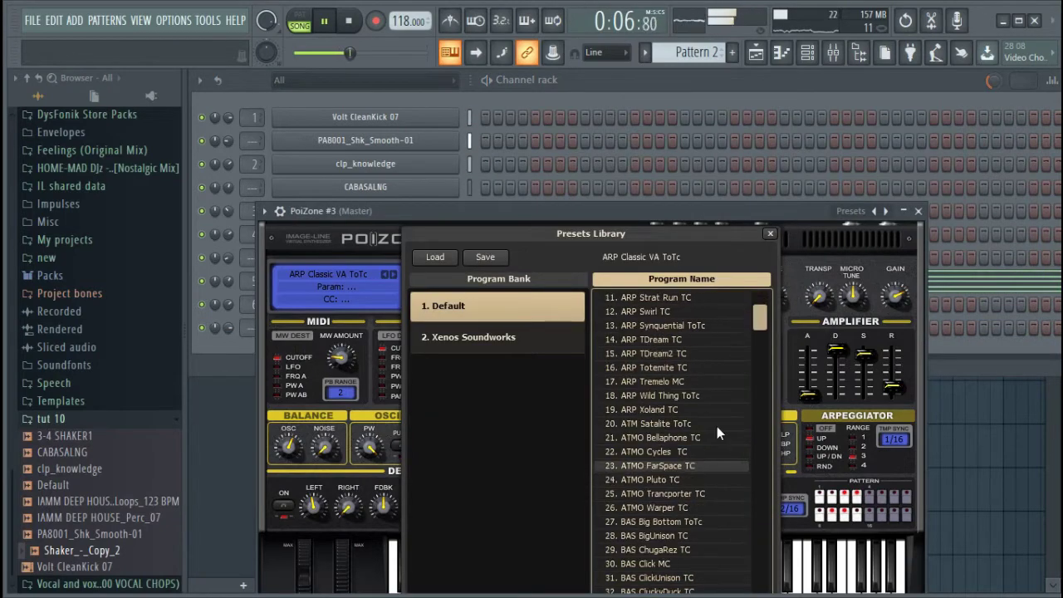
drag(761, 323, 721, 560)
click(684, 524)
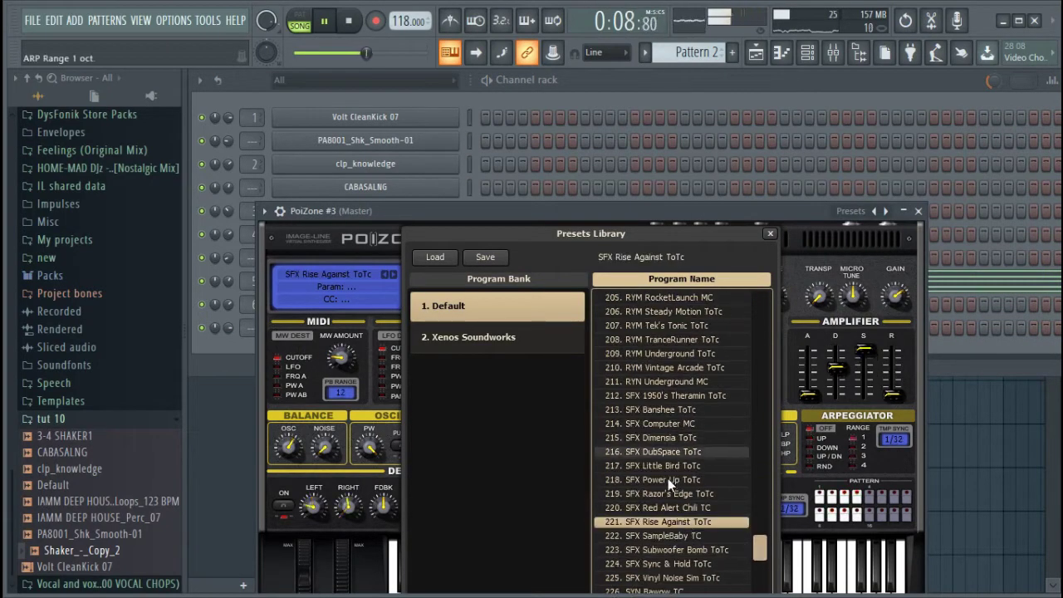
scroll(668, 479, down, 2)
click(673, 522)
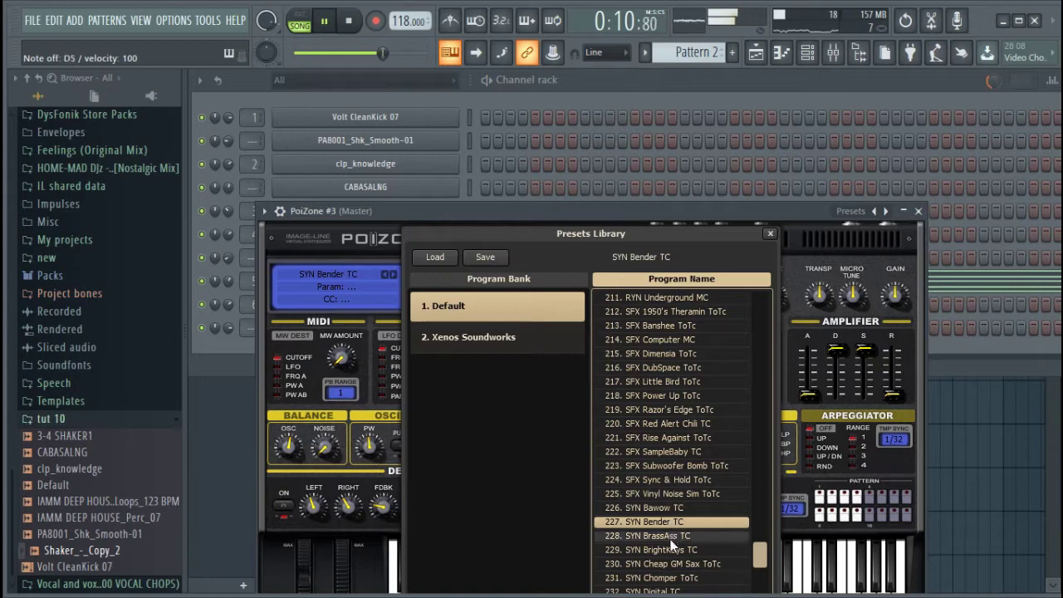
scroll(673, 545, down, 1)
click(673, 550)
scroll(674, 555, down, 1)
click(672, 550)
scroll(668, 553, down, 2)
click(666, 538)
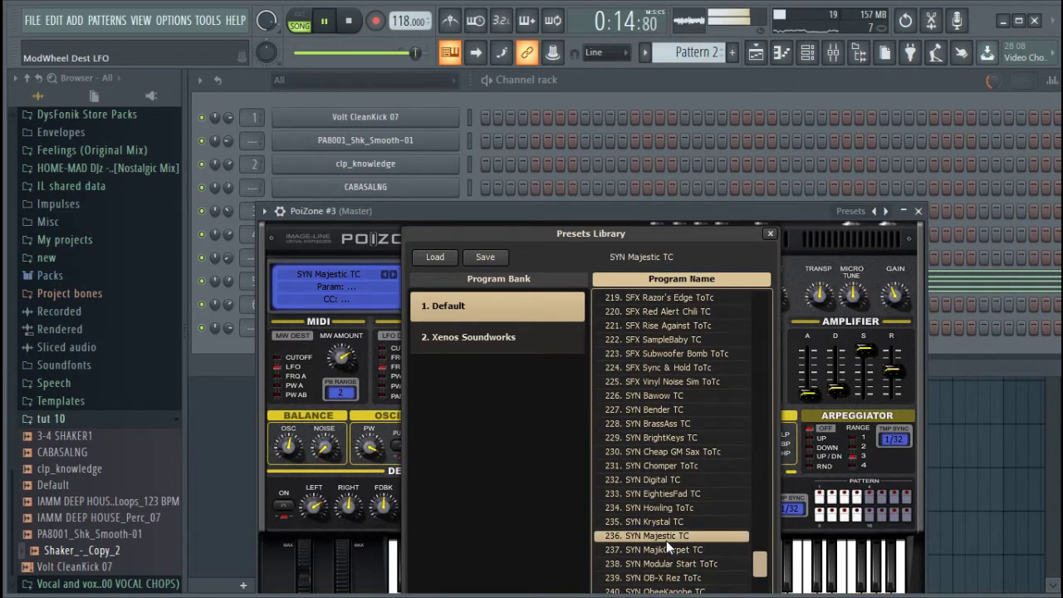
Step: Audition further SYN presets and load SYN Triumperat TC into PoiZone #3
scroll(666, 541, down, 3)
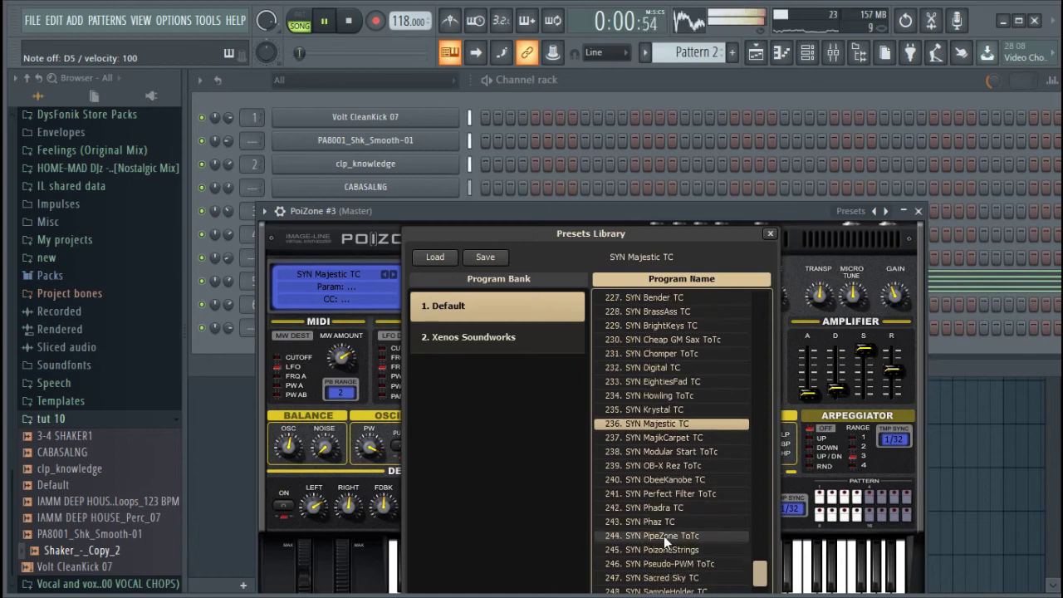
scroll(663, 536, down, 1)
click(663, 536)
scroll(663, 535, down, 3)
click(663, 536)
scroll(663, 554, down, 4)
click(663, 555)
scroll(664, 558, down, 1)
click(668, 564)
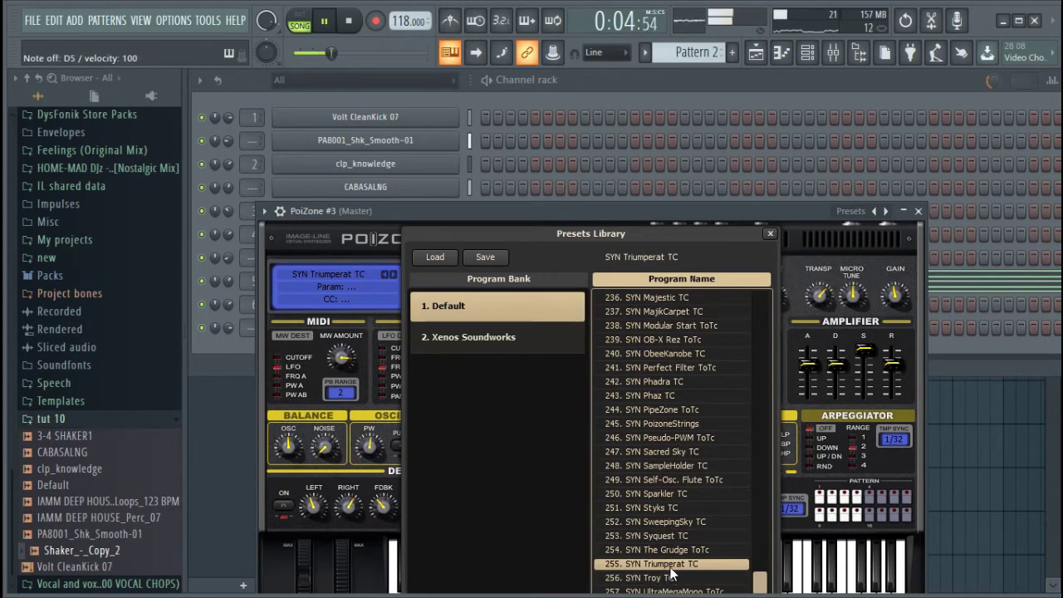
click(919, 212)
Step: Duplicate the drum pattern clip into bars 5 to 8 of the playlist and clear the selection
click(752, 53)
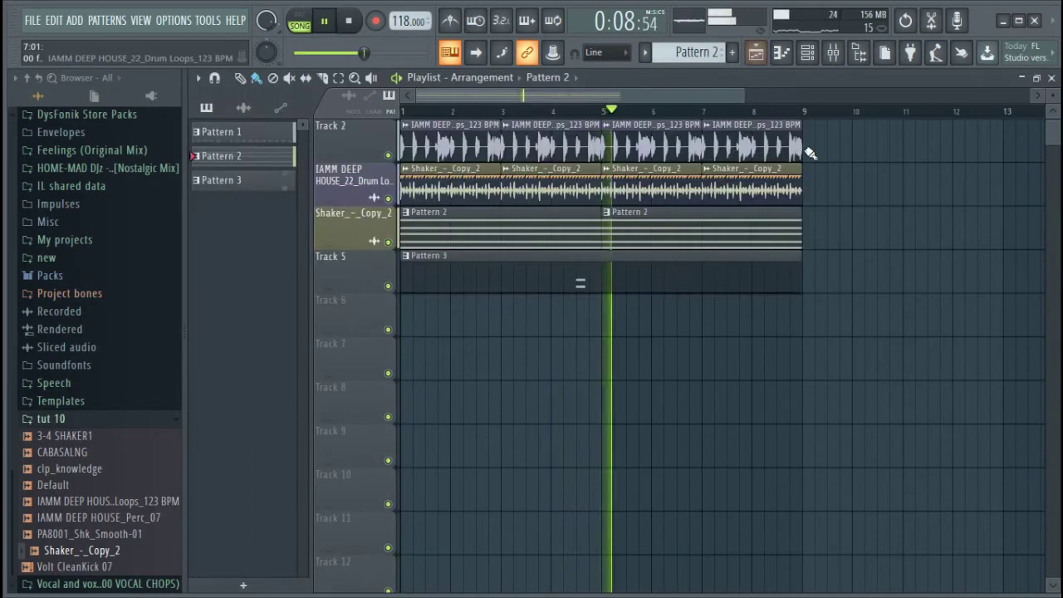
drag(588, 141, 546, 142)
key(ctrl+b)
ctrl+click(819, 138)
Step: Draw a D4, F4, A4, C5 and E5 chord in bar 3 of the PoiZone #3 piano roll
click(815, 54)
right_click(459, 326)
click(550, 325)
scroll(332, 378, down, 4)
click(320, 329)
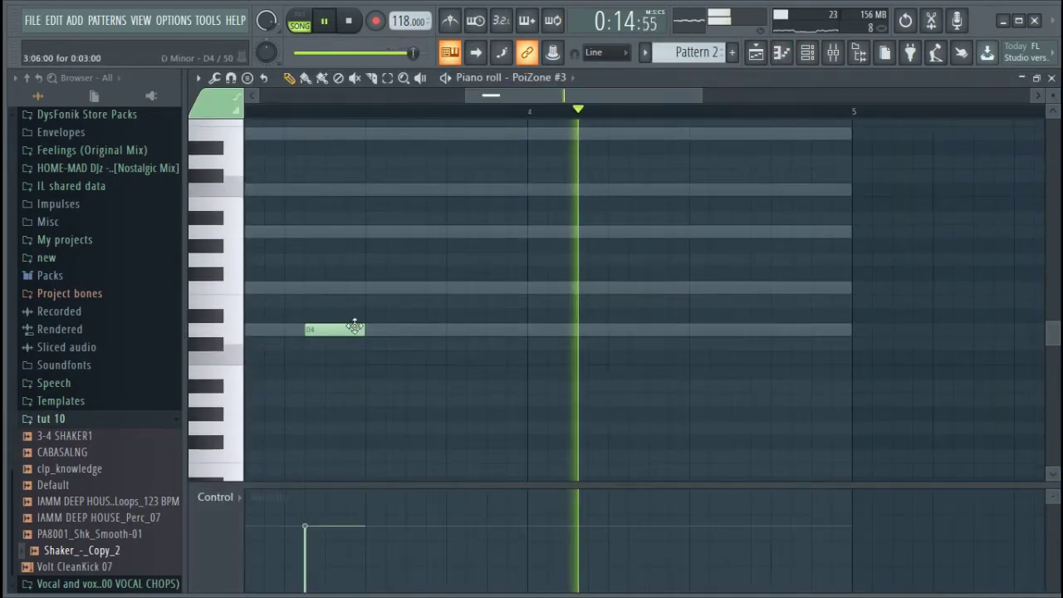
click(314, 287)
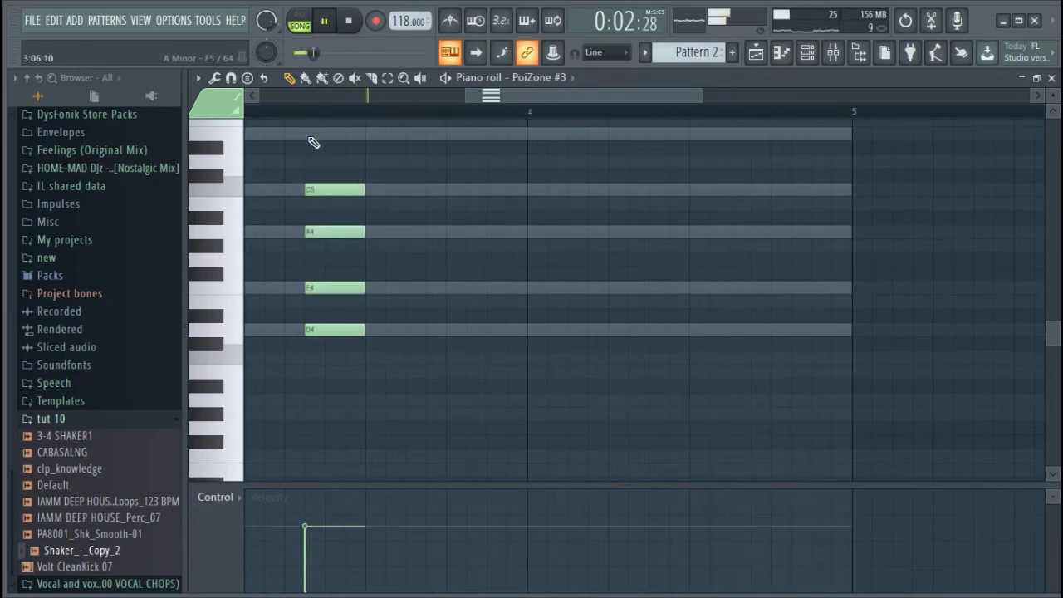
scroll(462, 157, up, 4)
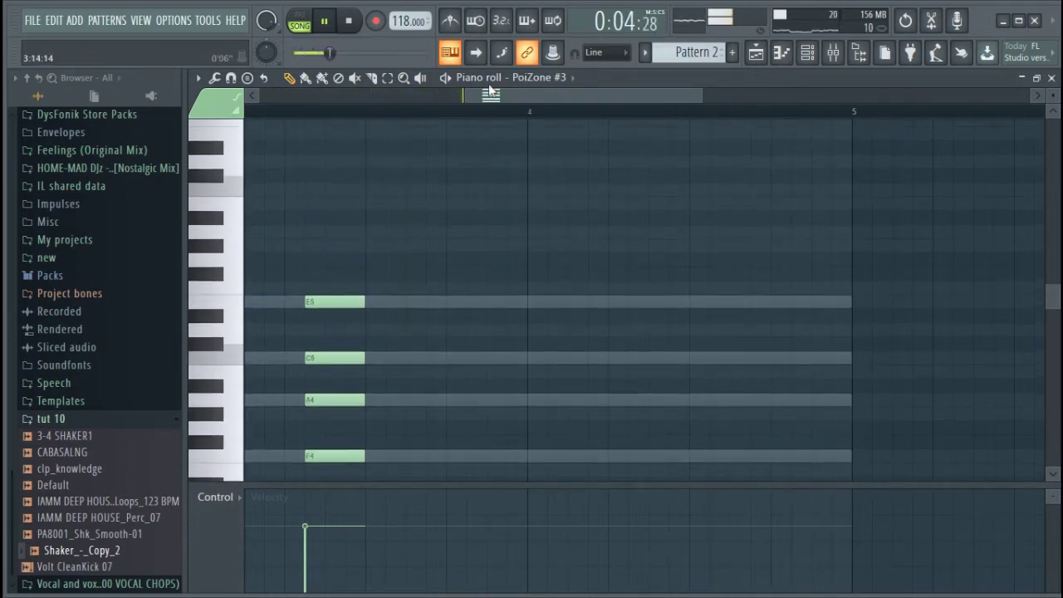
scroll(559, 326, down, 2)
scroll(560, 326, down, 4)
Step: Move the PoiZone #3 chord to the start of bar 2 and lengthen its notes to about five steps
drag(669, 368, 332, 133)
key(space)
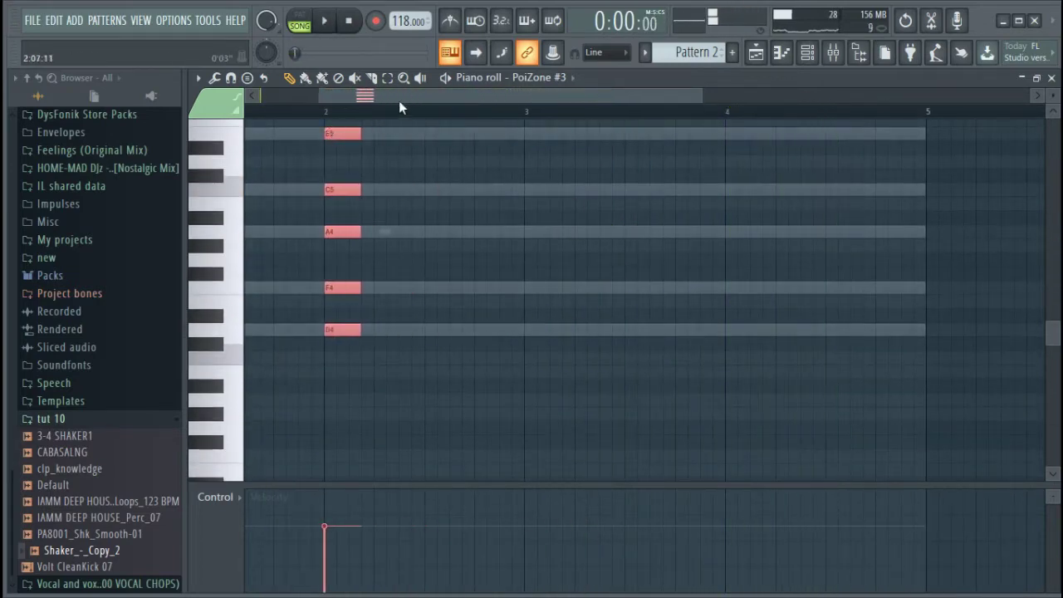
drag(395, 98, 285, 100)
key(space)
drag(481, 136, 515, 143)
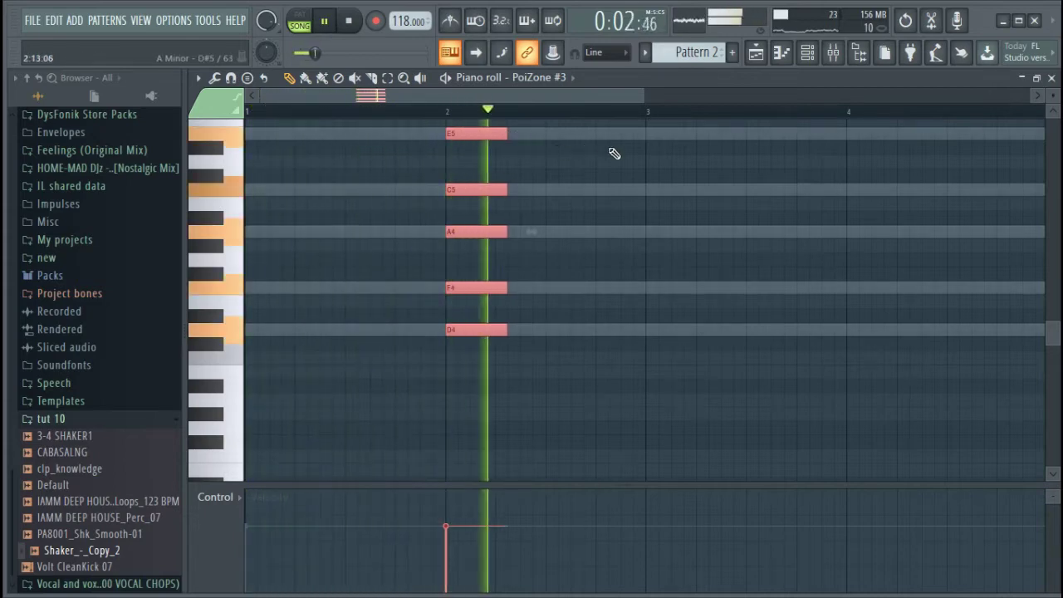
scroll(643, 175, up, 2)
scroll(644, 177, down, 1)
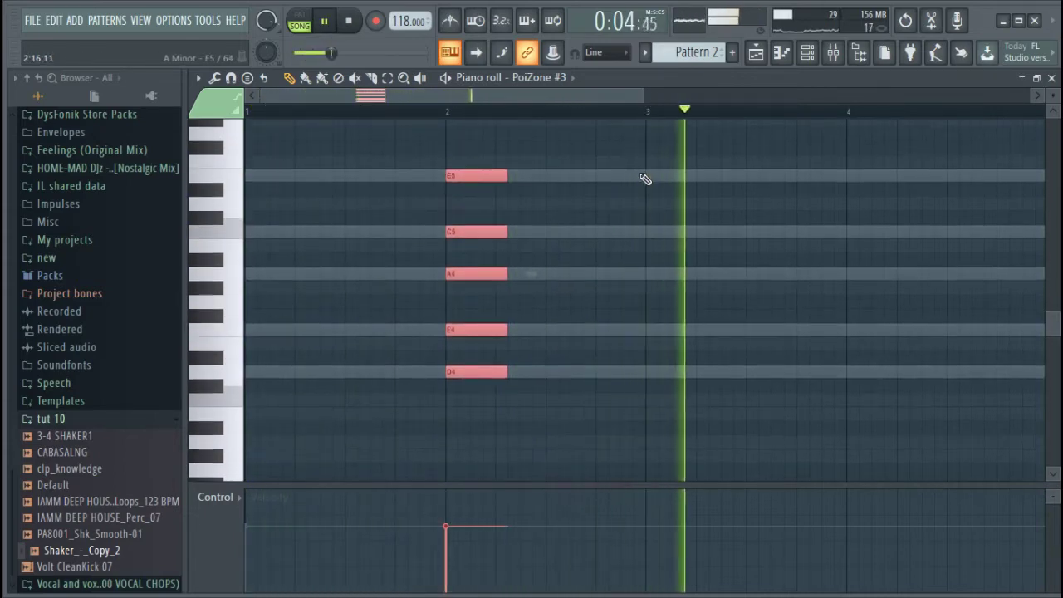
click(646, 218)
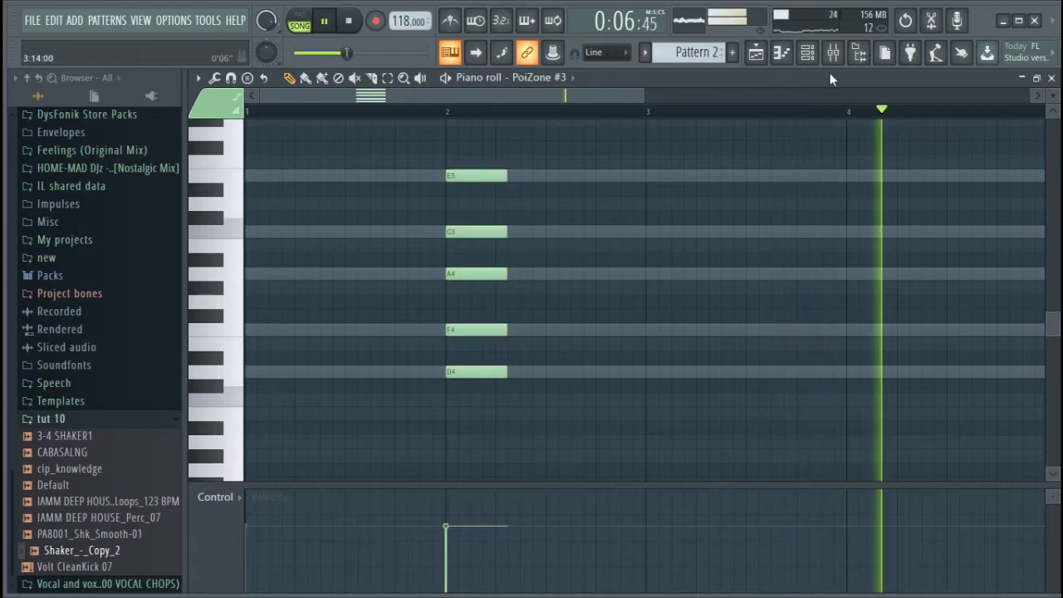
Step: Route PoiZone #3 to mixer track 7 and lower that track's fader slightly
click(833, 52)
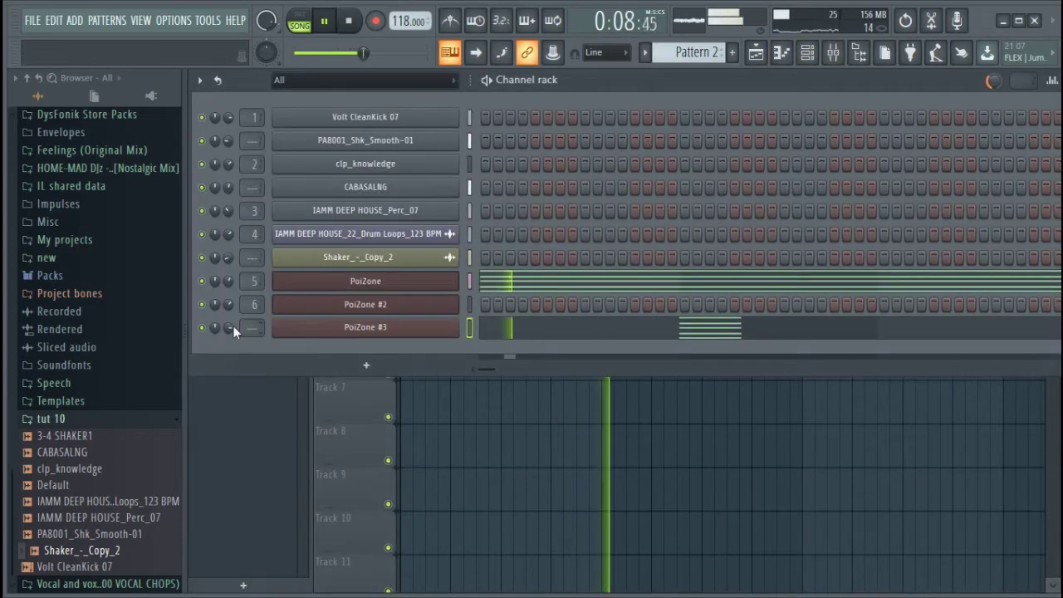
click(432, 324)
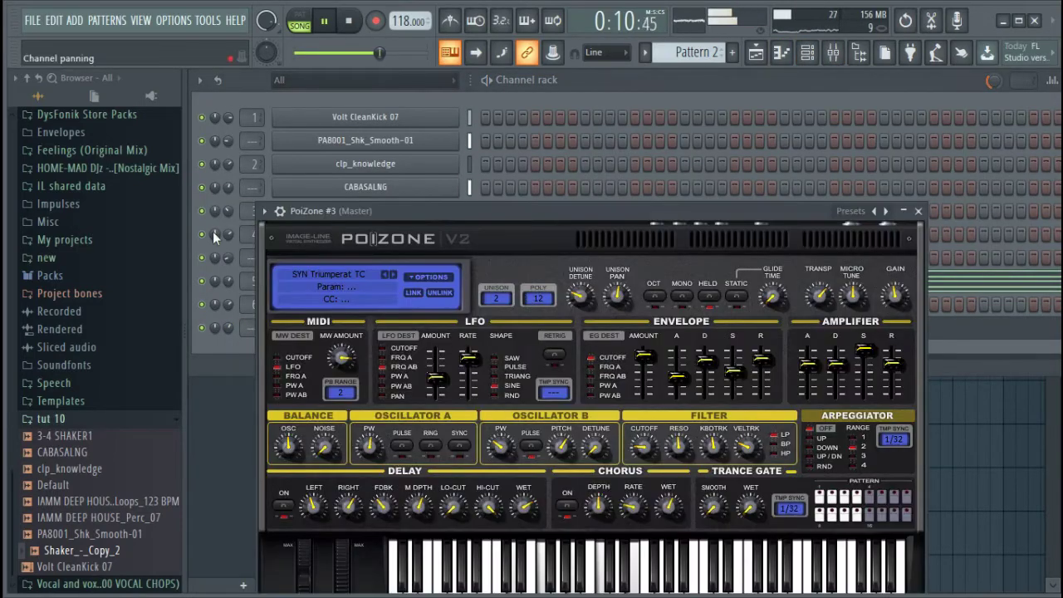
click(282, 212)
click(912, 262)
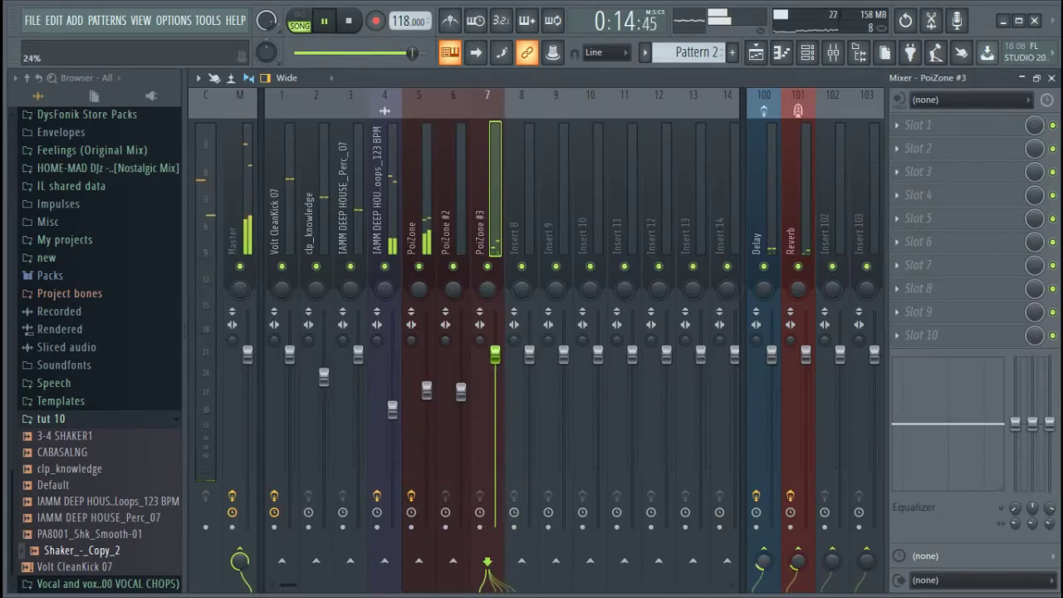
drag(503, 366, 502, 374)
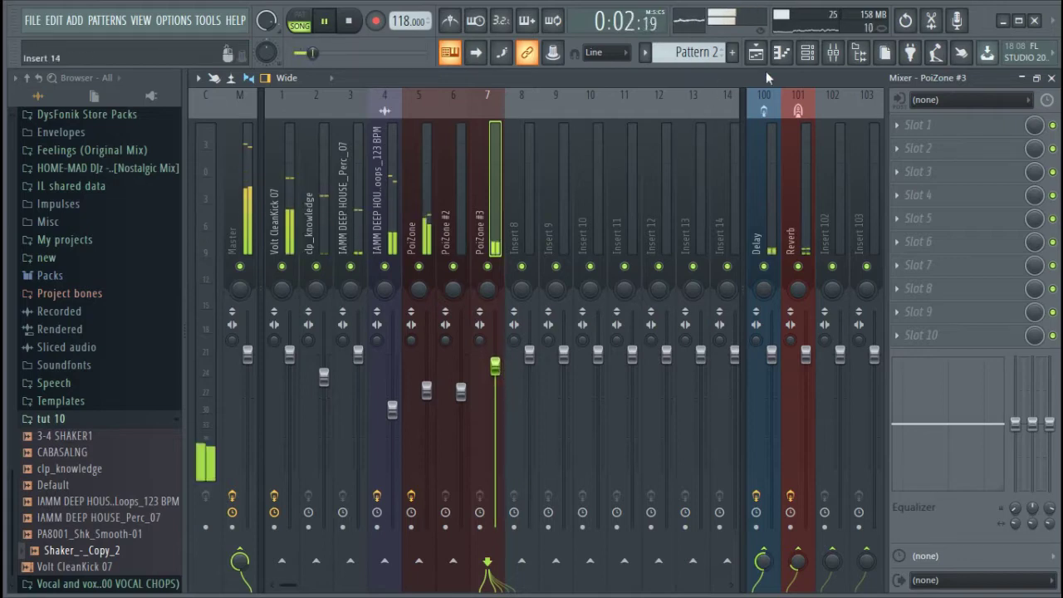
Step: Lower the velocity of the PoiZone #3 chord in its piano roll
click(814, 56)
click(517, 327)
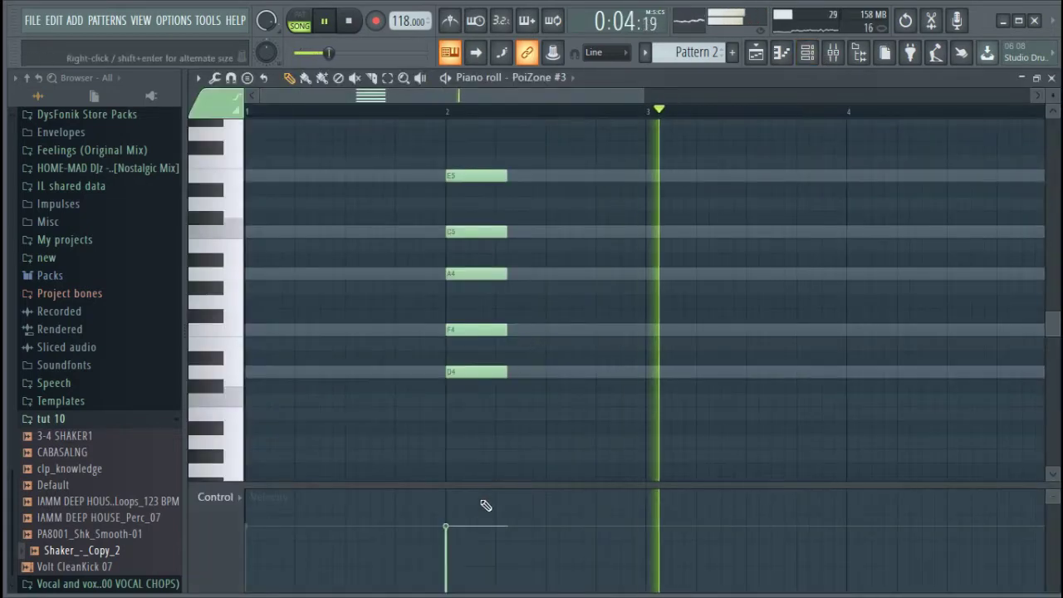
click(465, 542)
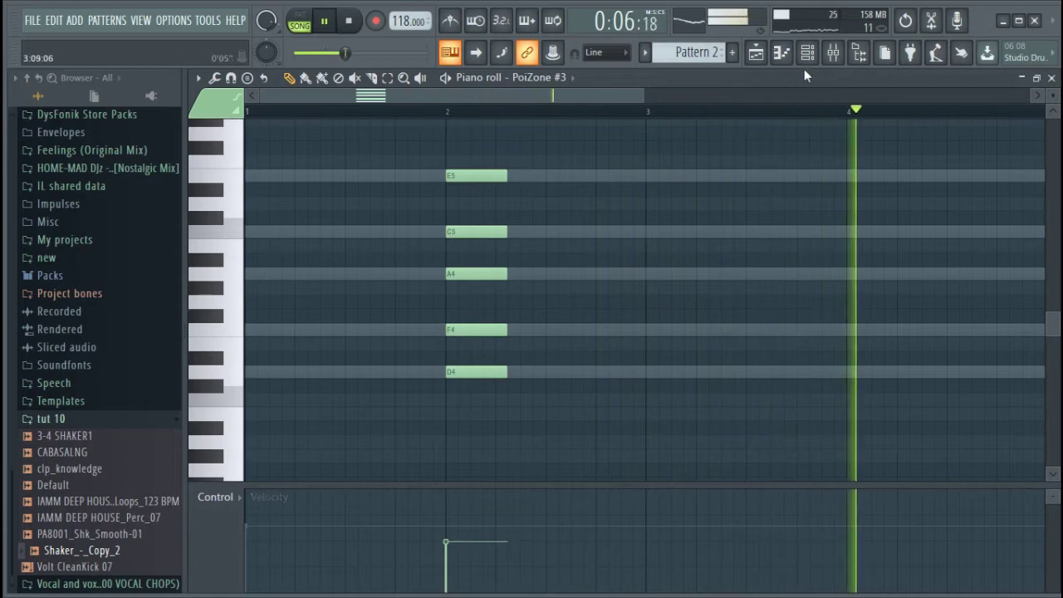
Step: Insert Fruity parametric EQ 2 on the PoiZone #3 mixer track and pull down band 1 and band 7 to cut lows and highs
click(806, 54)
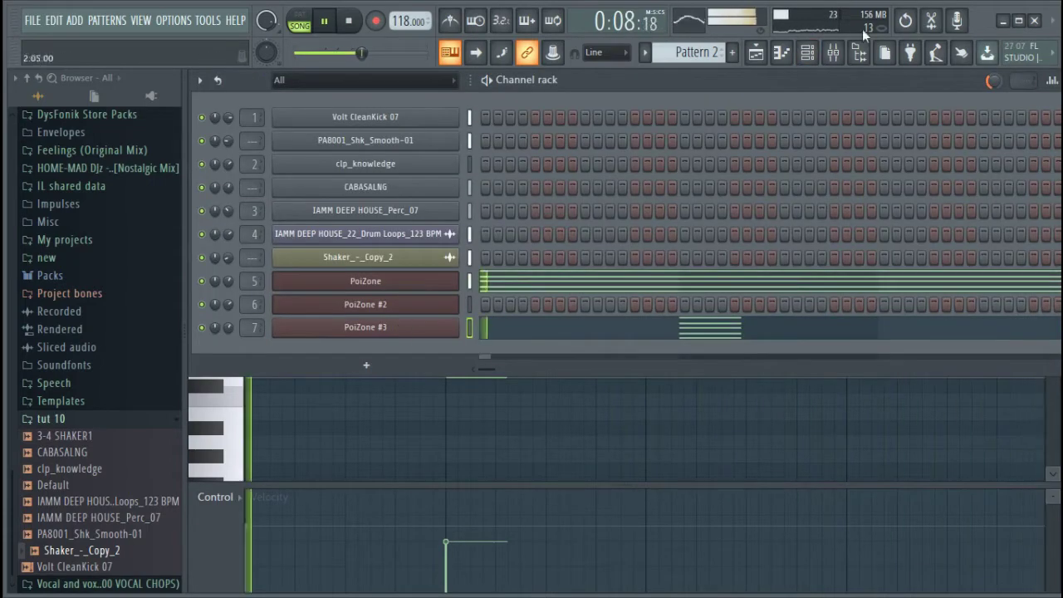
click(833, 53)
click(920, 127)
click(749, 88)
drag(475, 276, 477, 337)
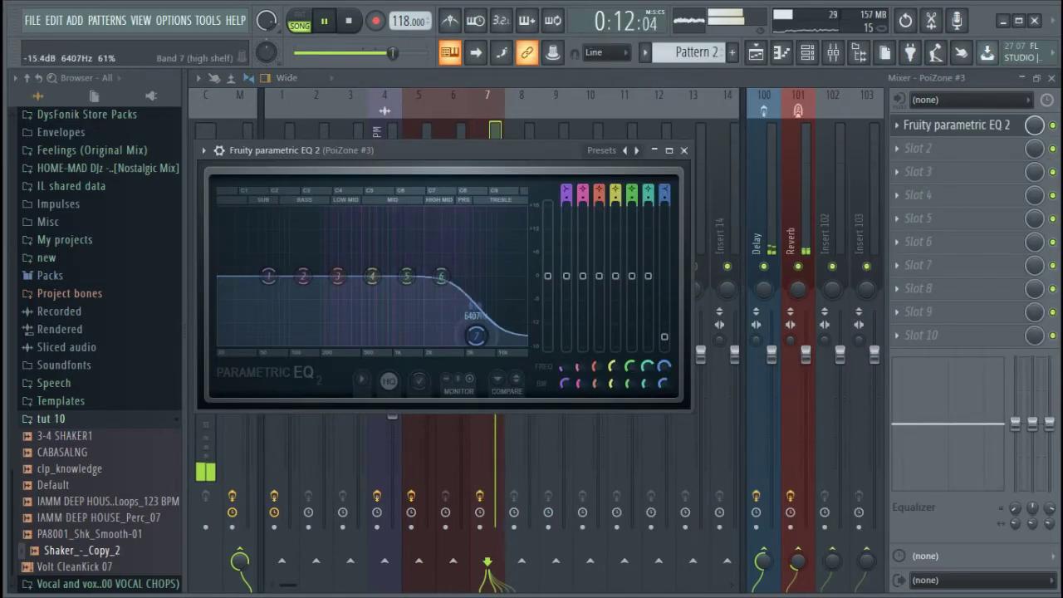
drag(269, 276, 288, 341)
Step: Change EQ band 7 to a steeper low pass at the zero line and shift band 1's low cut to a higher frequency
right_click(478, 339)
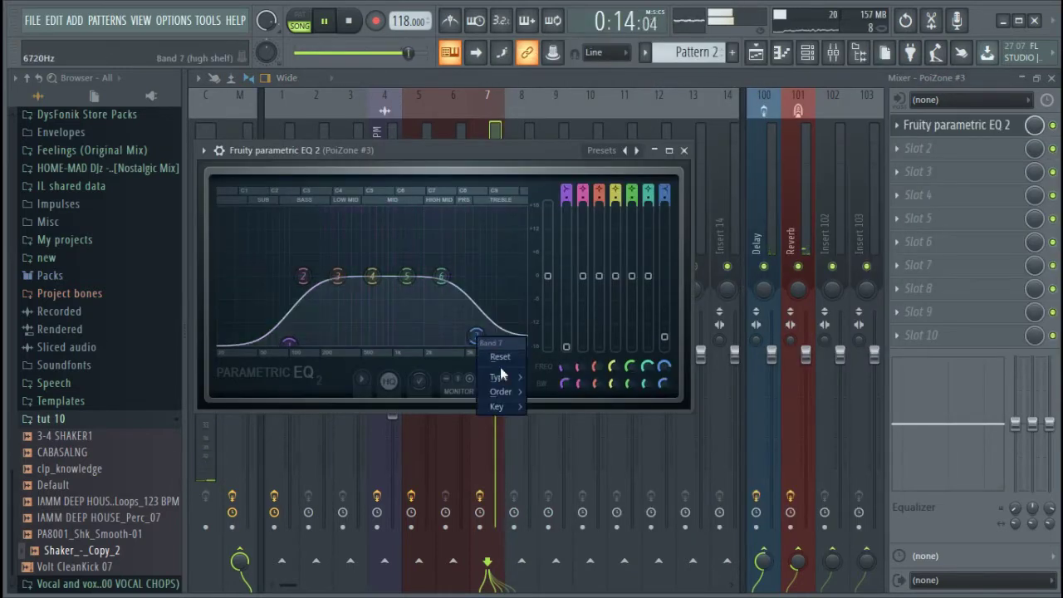
mouse_move(501, 377)
click(557, 391)
drag(477, 337, 476, 276)
right_click(475, 276)
mouse_move(496, 317)
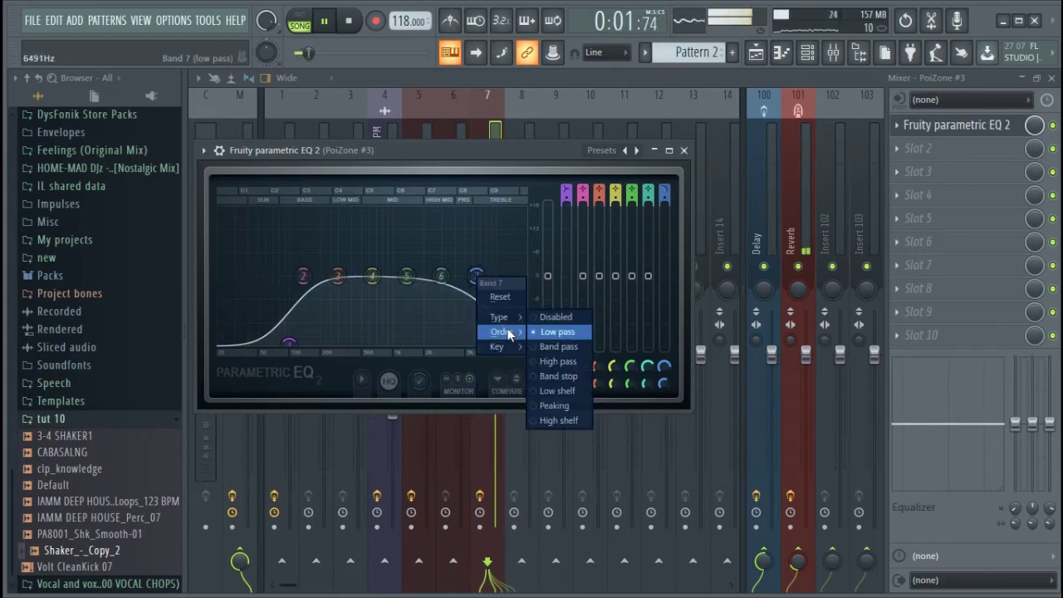
click(538, 332)
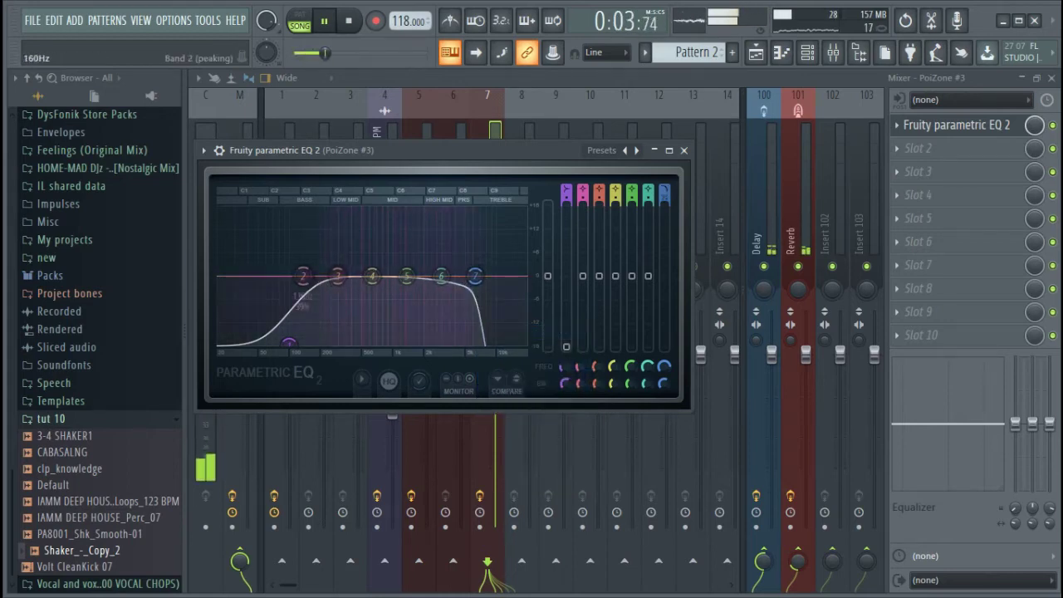
drag(289, 342, 316, 342)
Step: Add a Fruity DX10 channel and load its dysfonik log 11 preset
click(807, 54)
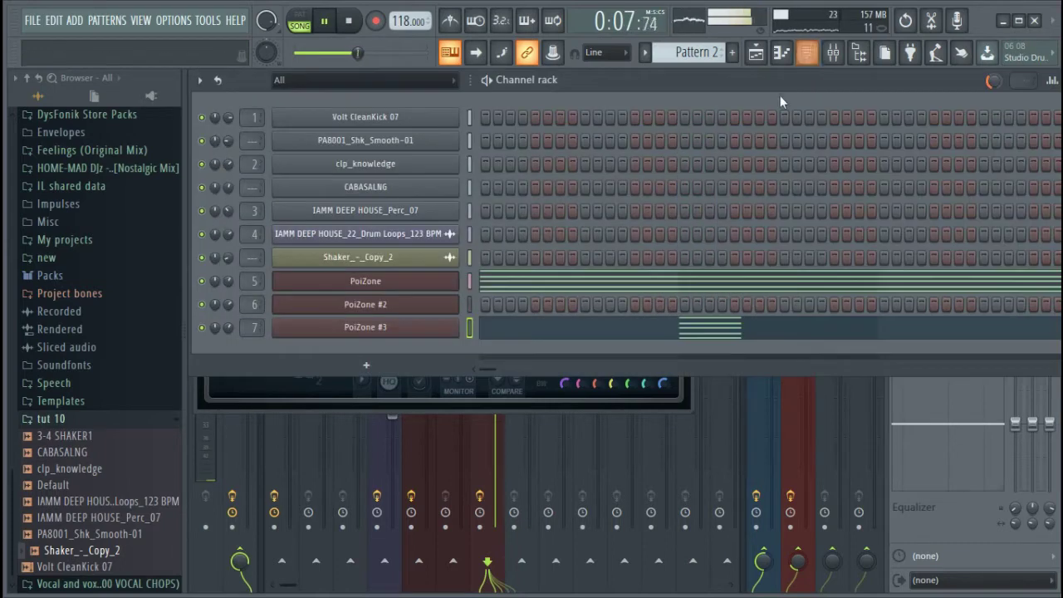
click(385, 359)
click(513, 164)
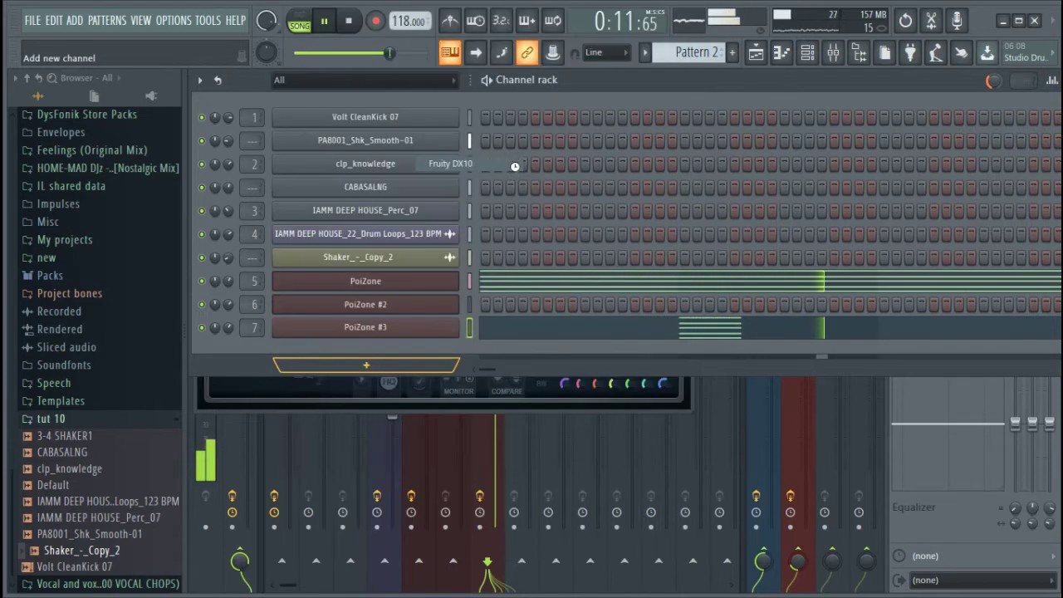
click(653, 232)
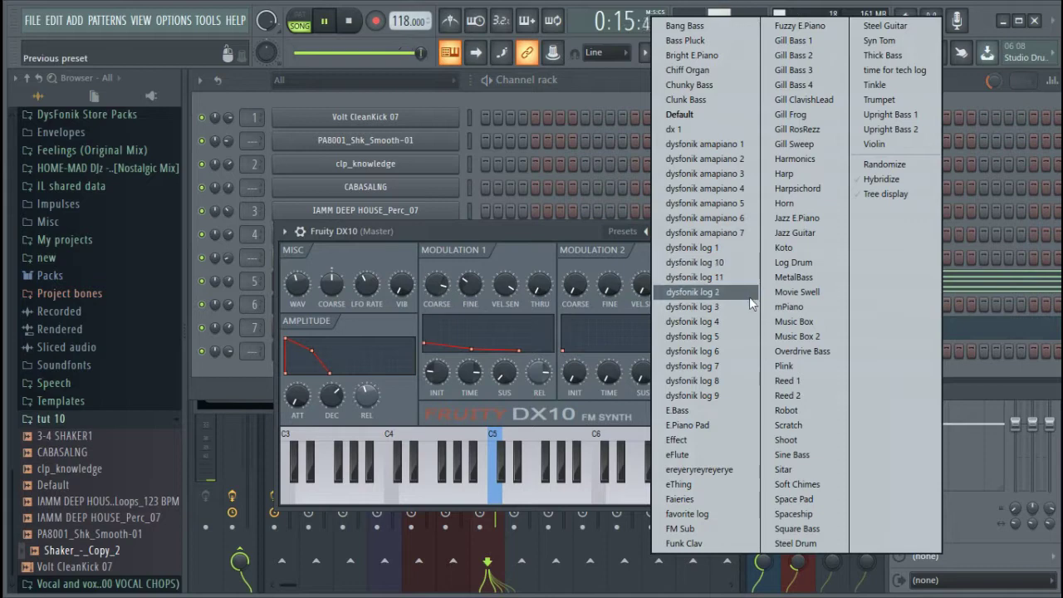
click(724, 277)
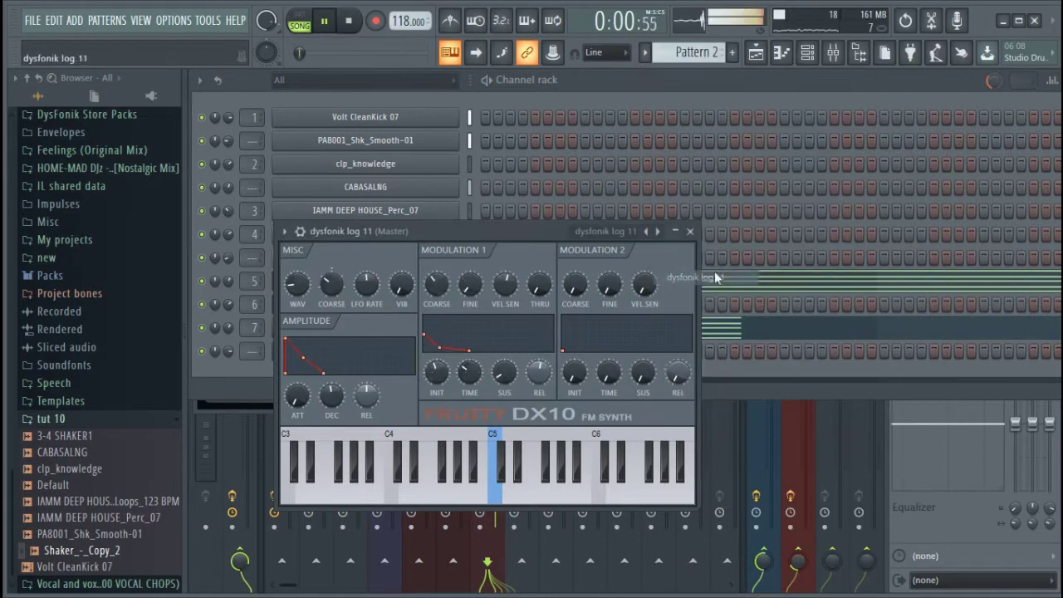
click(690, 231)
Step: Draw a one-step D4 note on the third step of bar 1 in the dysfonik log 11 piano roll, and stop playback
right_click(459, 348)
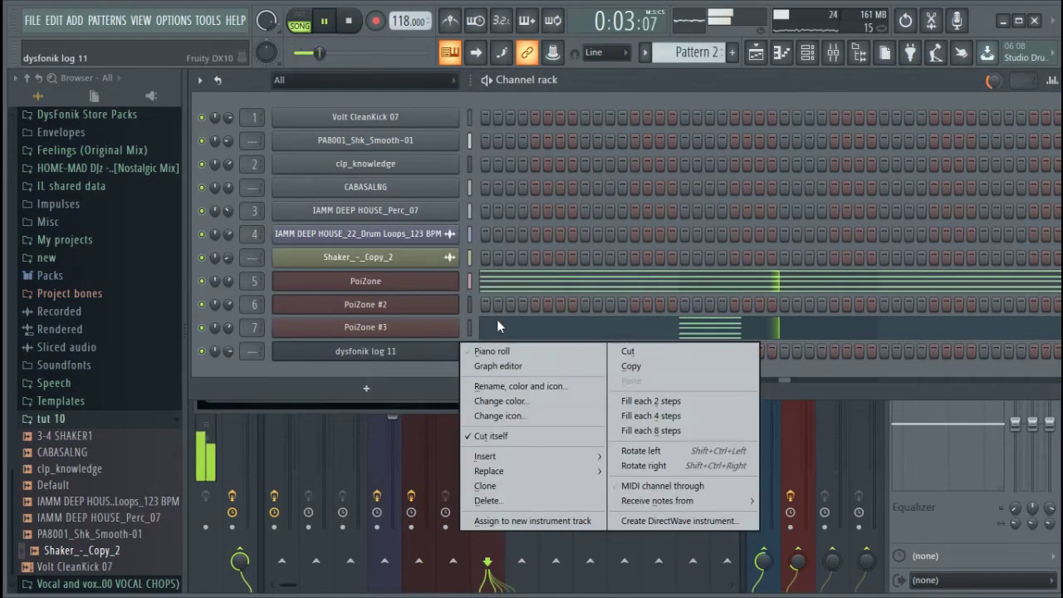
click(494, 351)
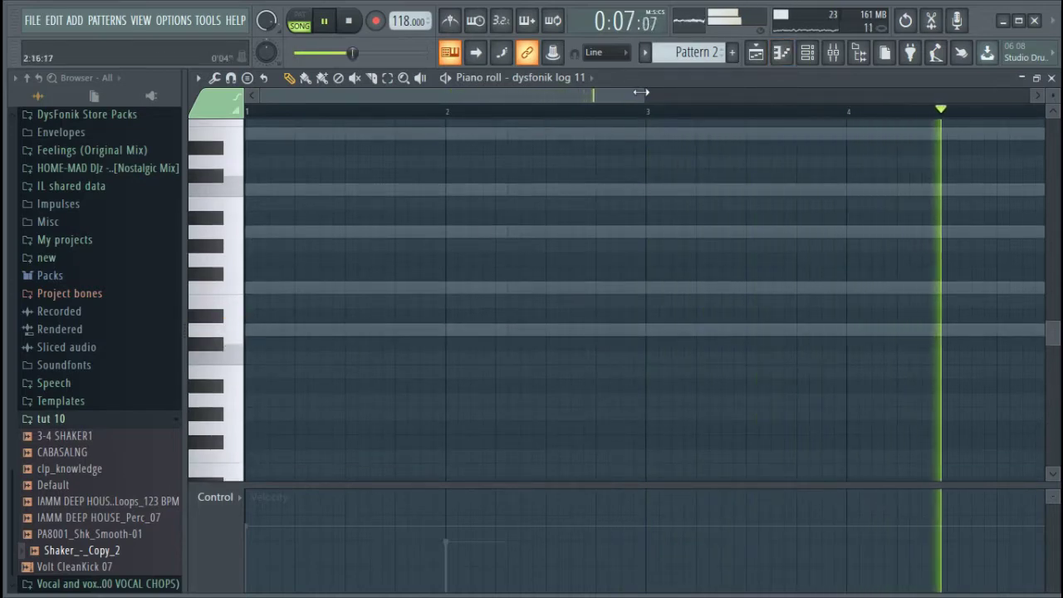
drag(644, 95, 717, 96)
click(273, 330)
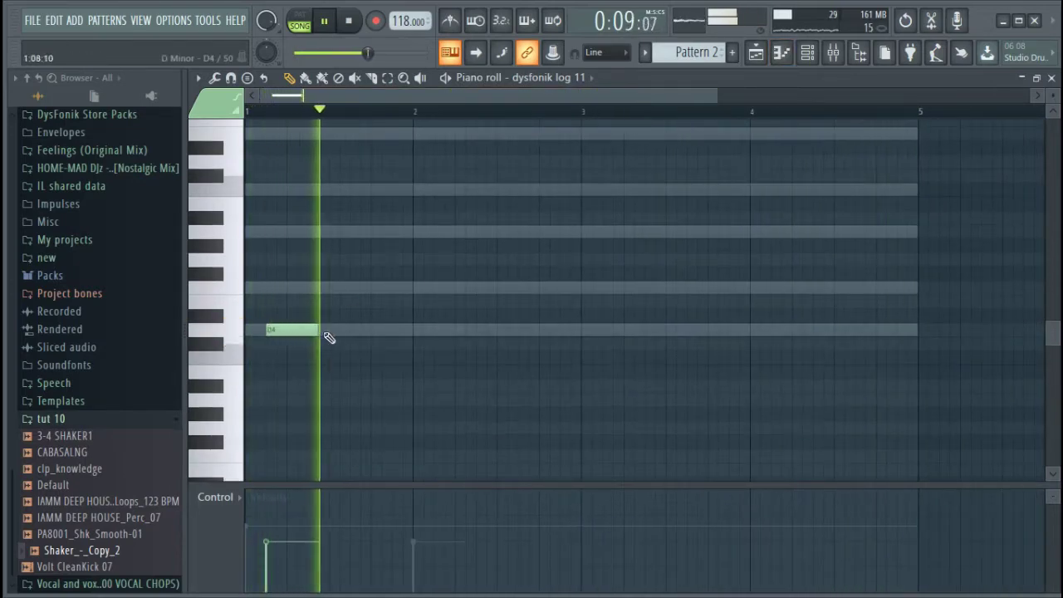
drag(317, 330, 277, 330)
key(space)
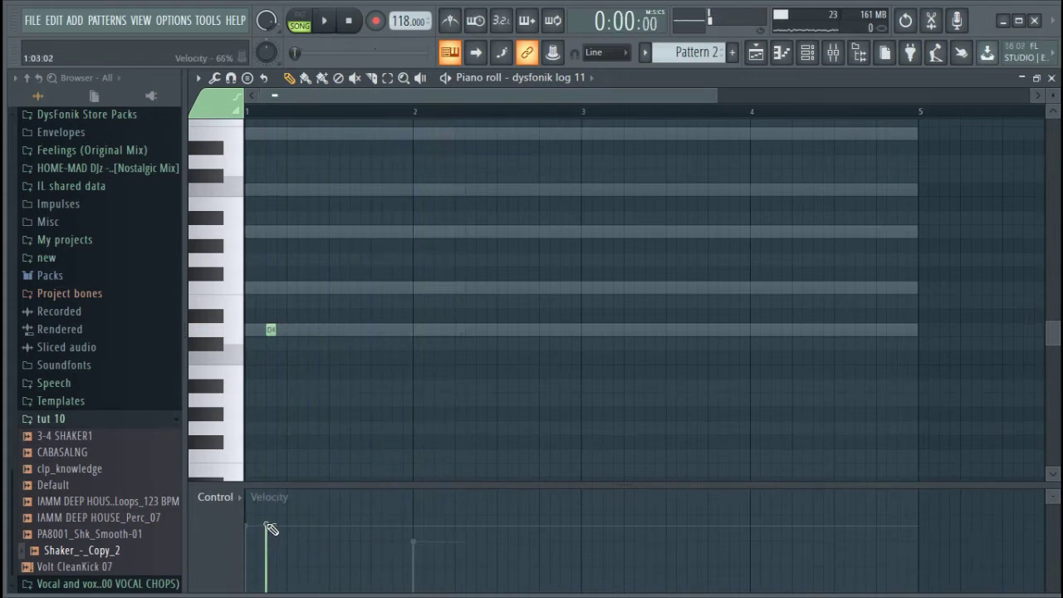
Step: Move the short note to A4 on the fourth step of bar 1 and play the song to check it
drag(717, 92, 383, 96)
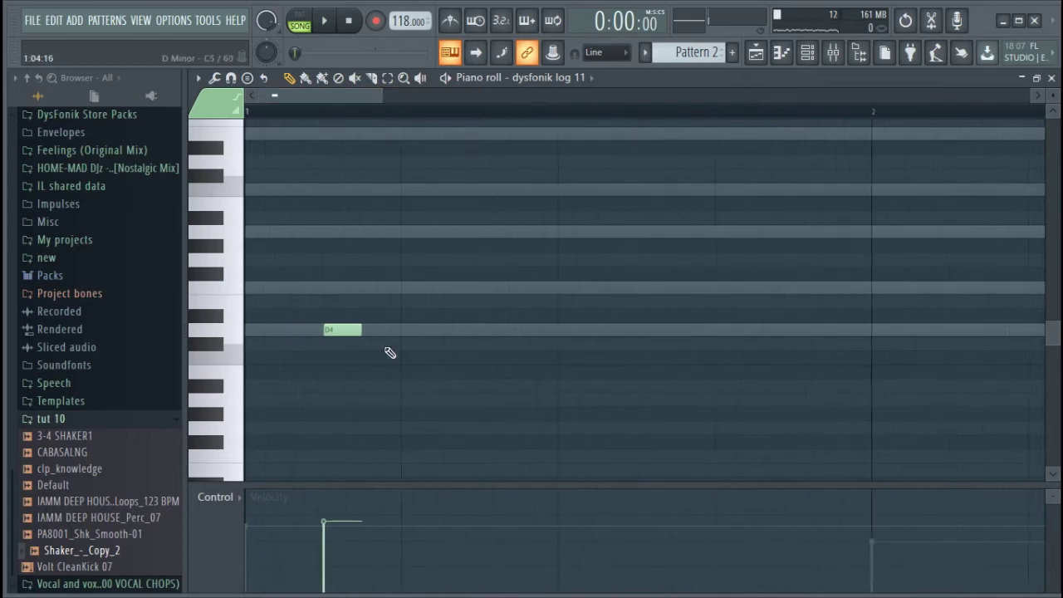
drag(331, 329, 380, 236)
key(space)
key(space)
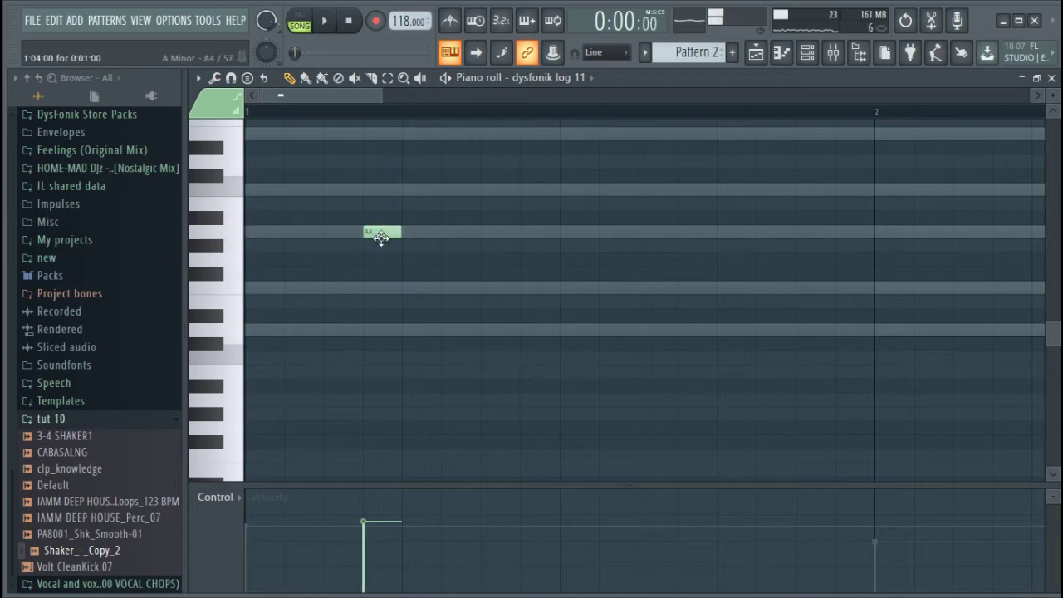
Step: Add two more one-step A4 notes on the seventh and ninth steps of bar 1 and play the song to check them
key(space)
key(space)
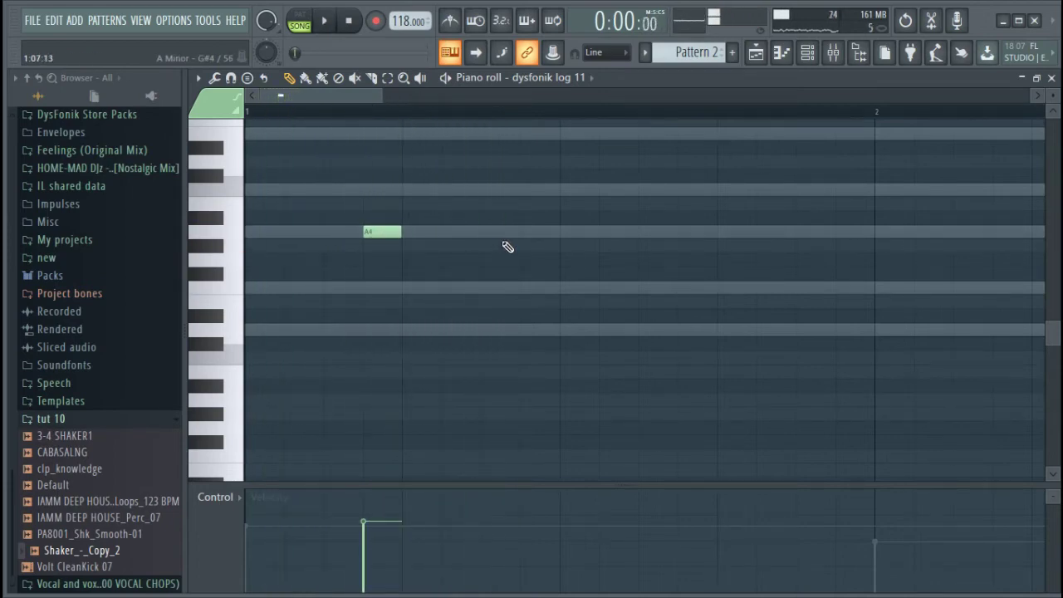
key(space)
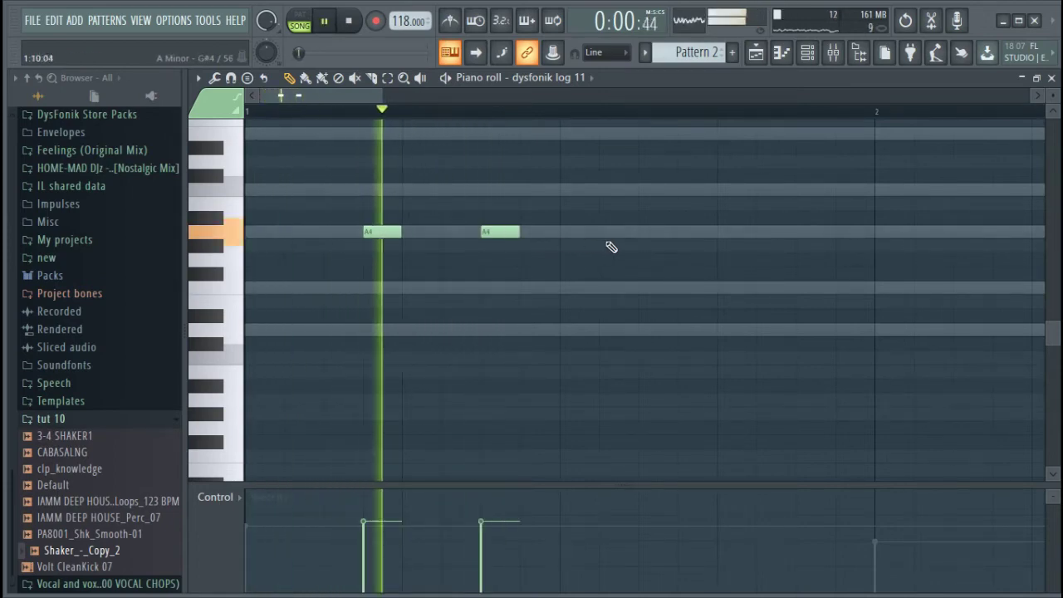
click(592, 232)
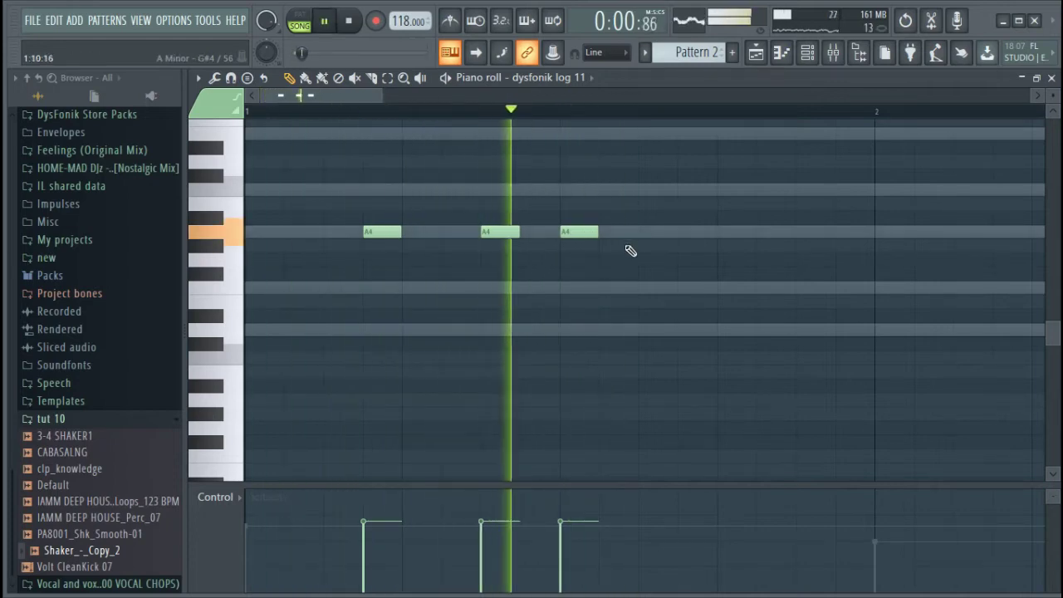
key(space)
key(space)
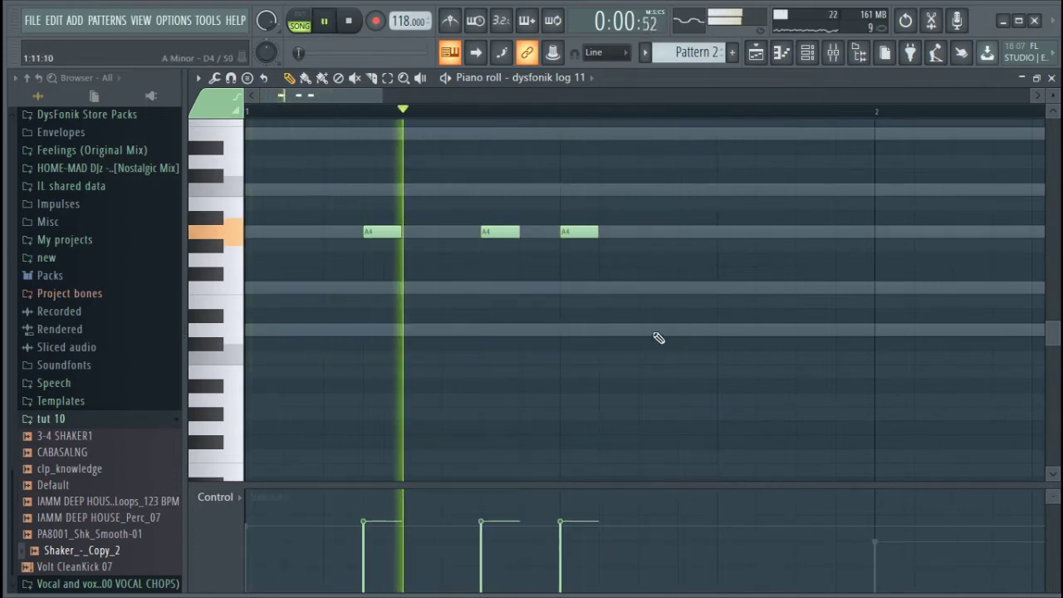
Step: Add a one-step F4 note on the eleventh step of bar 1 and audition it with the song
click(658, 331)
key(space)
drag(645, 334, 655, 288)
key(space)
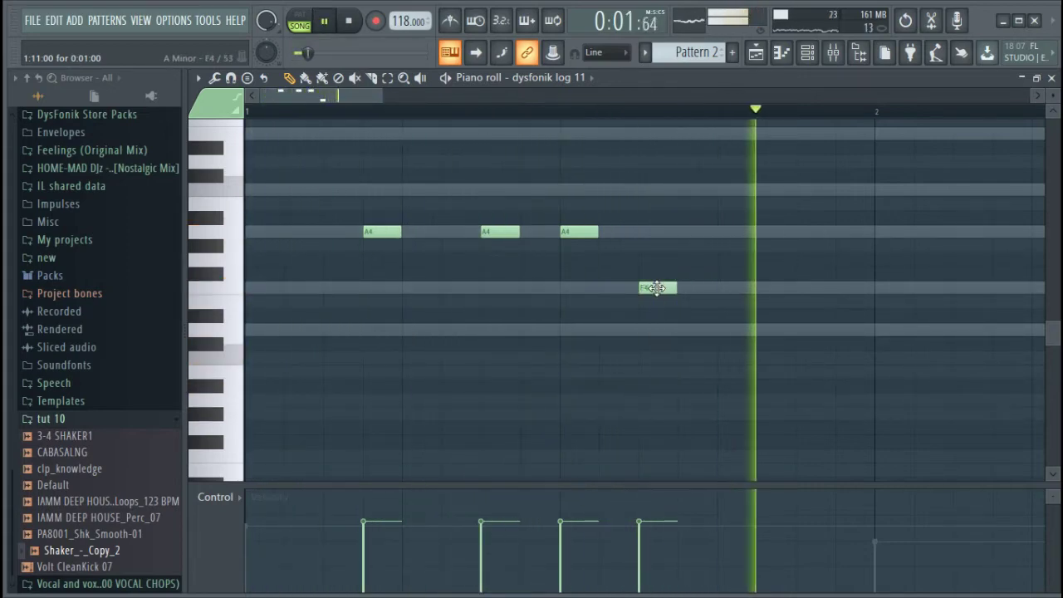
Step: Add a one-step note on the fourteenth step of bar 1, audition lower pitches and settle it on D4
click(765, 396)
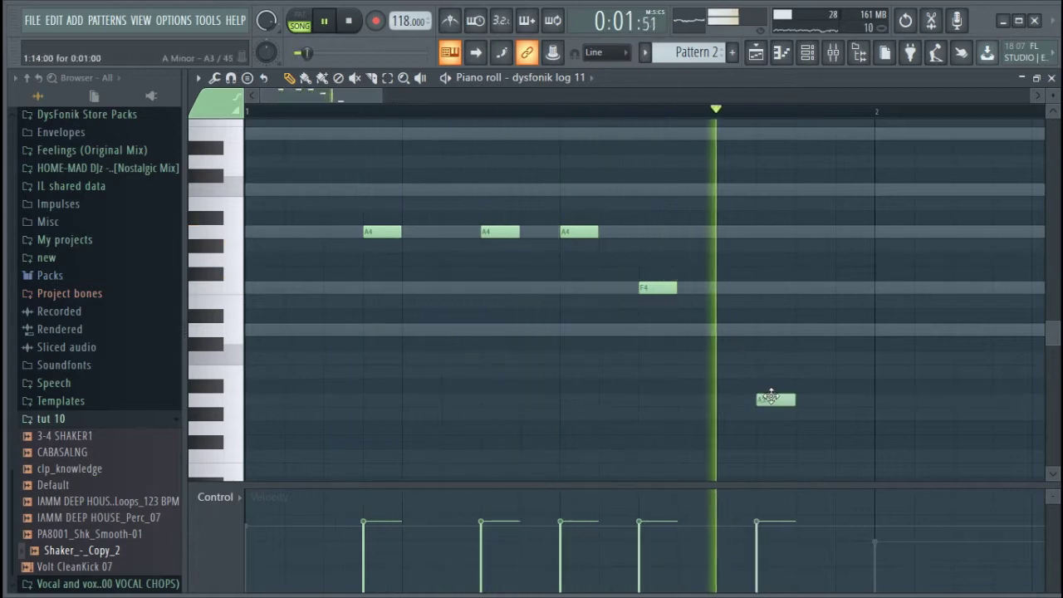
drag(771, 396, 757, 481)
key(space)
drag(757, 421, 759, 367)
key(space)
scroll(755, 297, down, 2)
key(space)
drag(777, 289, 773, 244)
key(space)
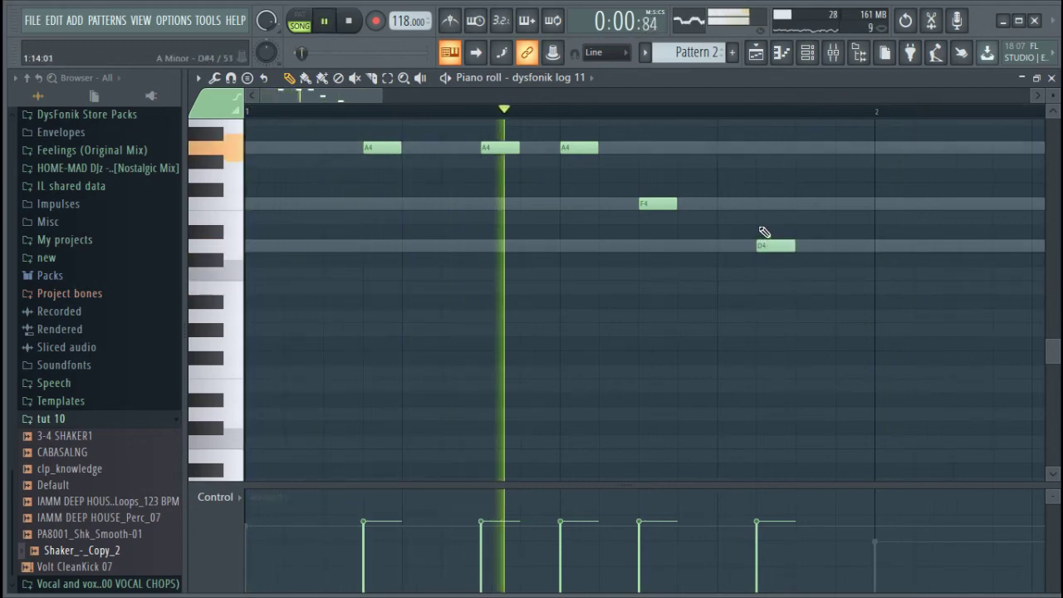
Step: Stop playback, transpose all five log drum notes down one octave and play the song
scroll(765, 233, down, 4)
scroll(743, 119, down, 3)
scroll(610, 299, up, 5)
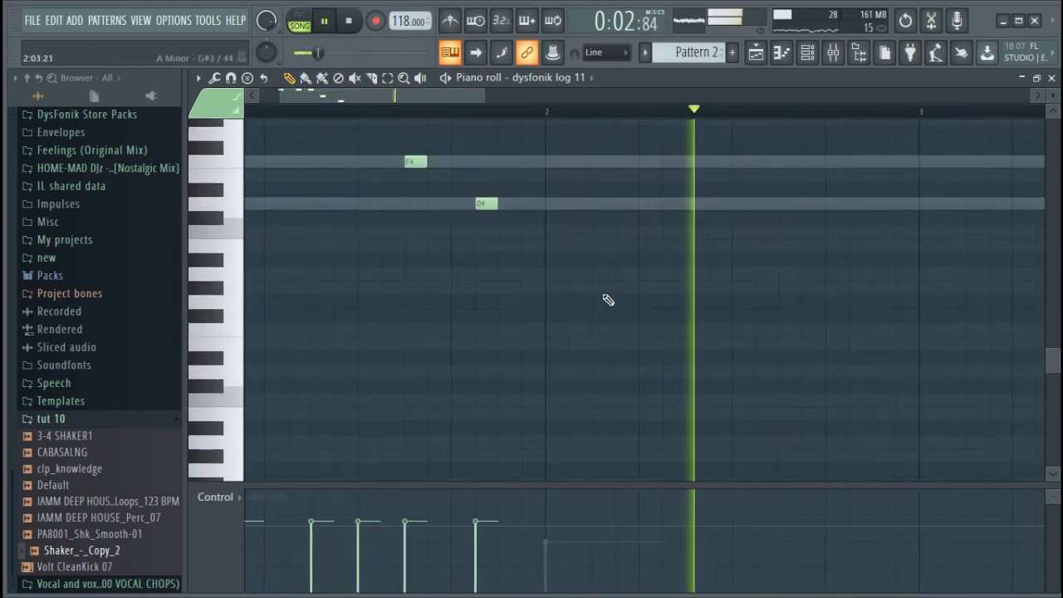
key(space)
scroll(521, 118, down, 2)
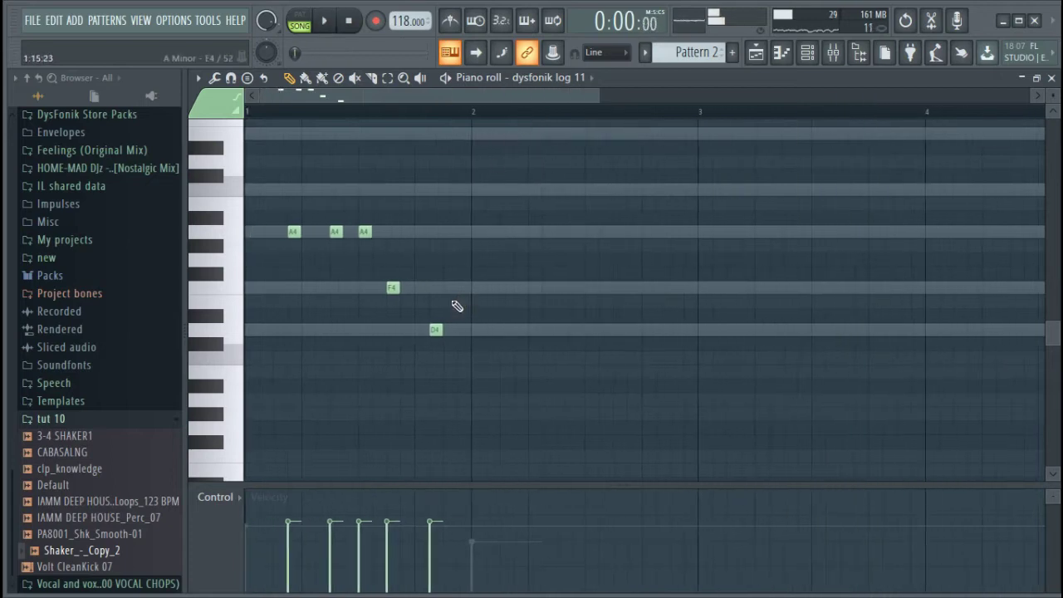
key(ctrl+a)
scroll(436, 266, down, 4)
drag(435, 197, 435, 342)
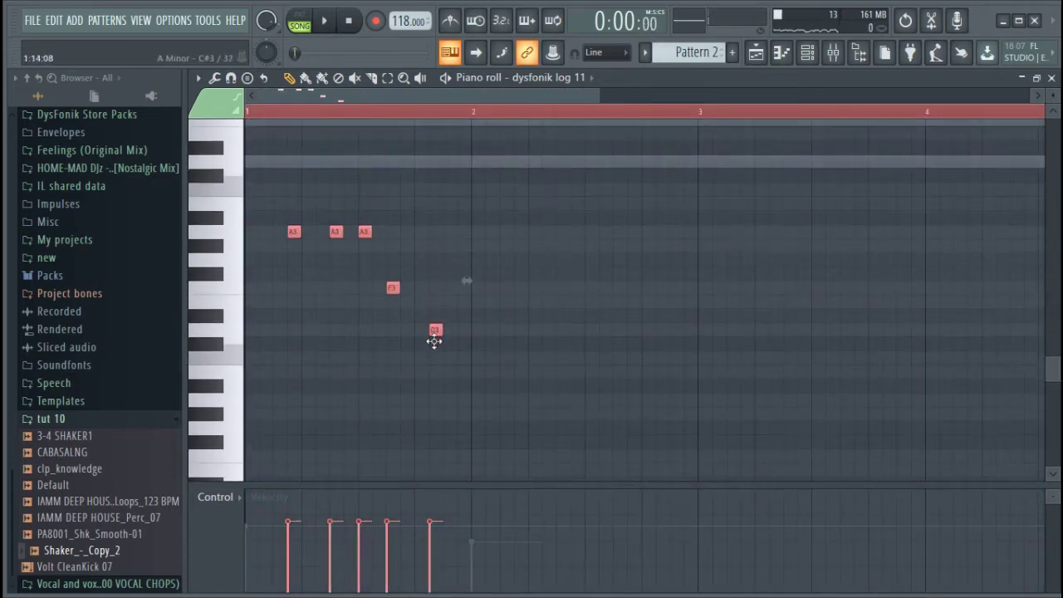
key(space)
Step: Duplicate the notes of bars 1–2 into bars 3–4 and raise the third note of bar 3 to D4
drag(591, 97, 568, 120)
ctrl+click(570, 118)
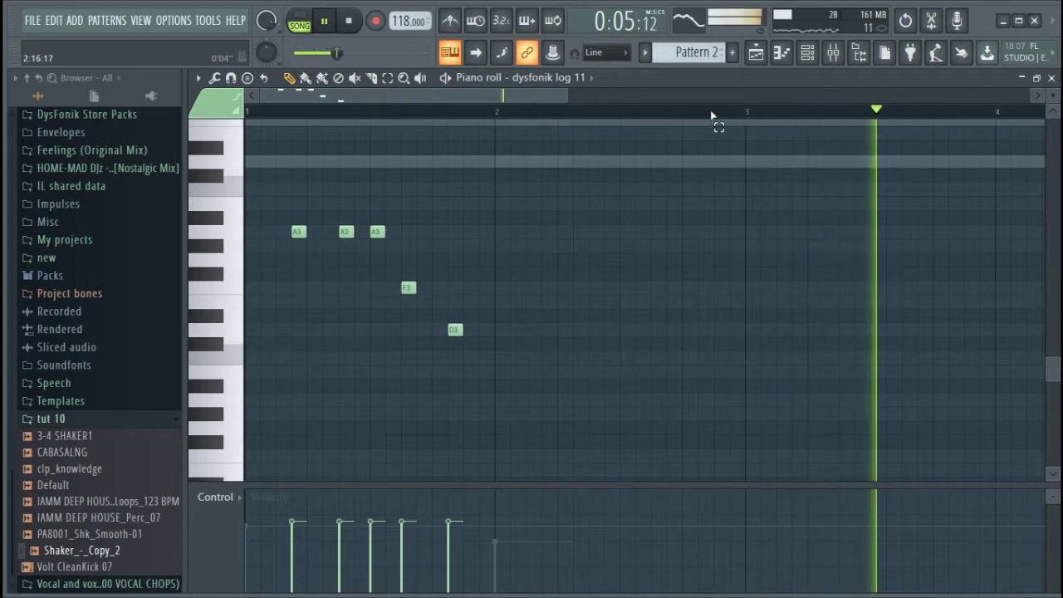
drag(742, 111, 41, 125)
key(ctrl+b)
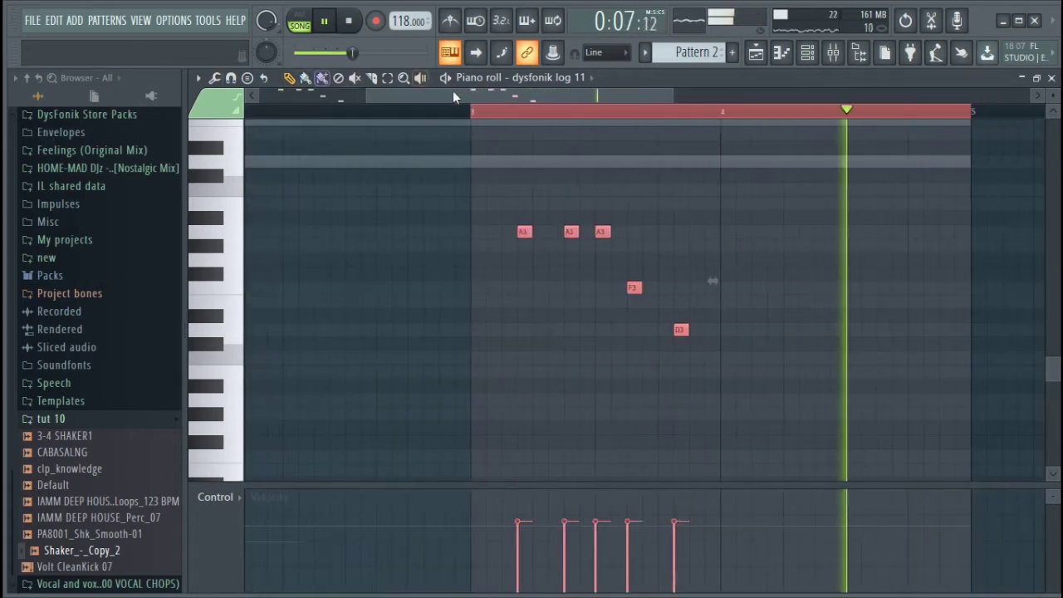
click(477, 112)
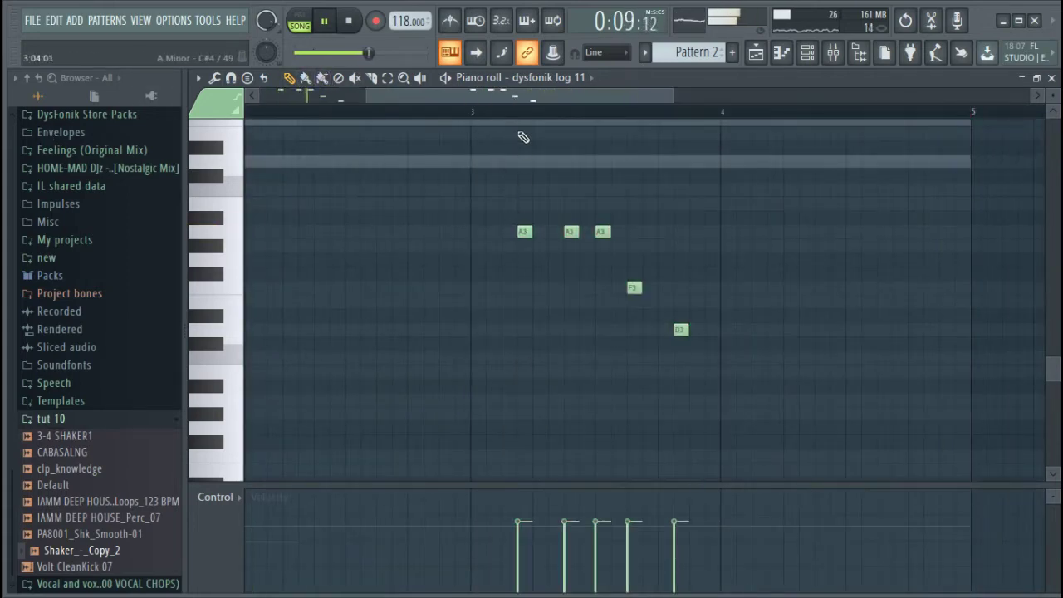
drag(508, 99, 360, 98)
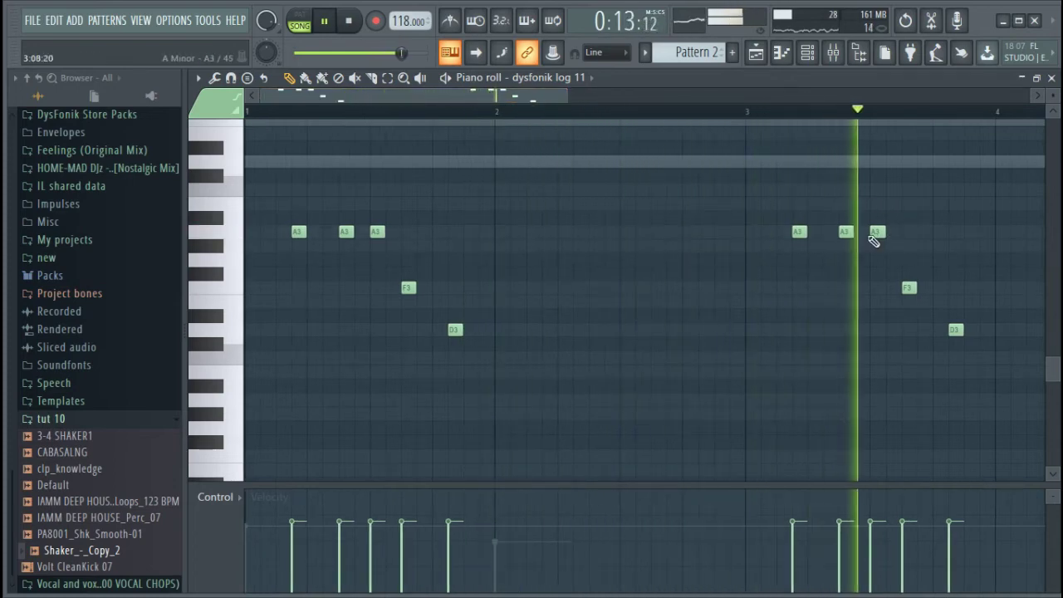
drag(876, 231, 874, 158)
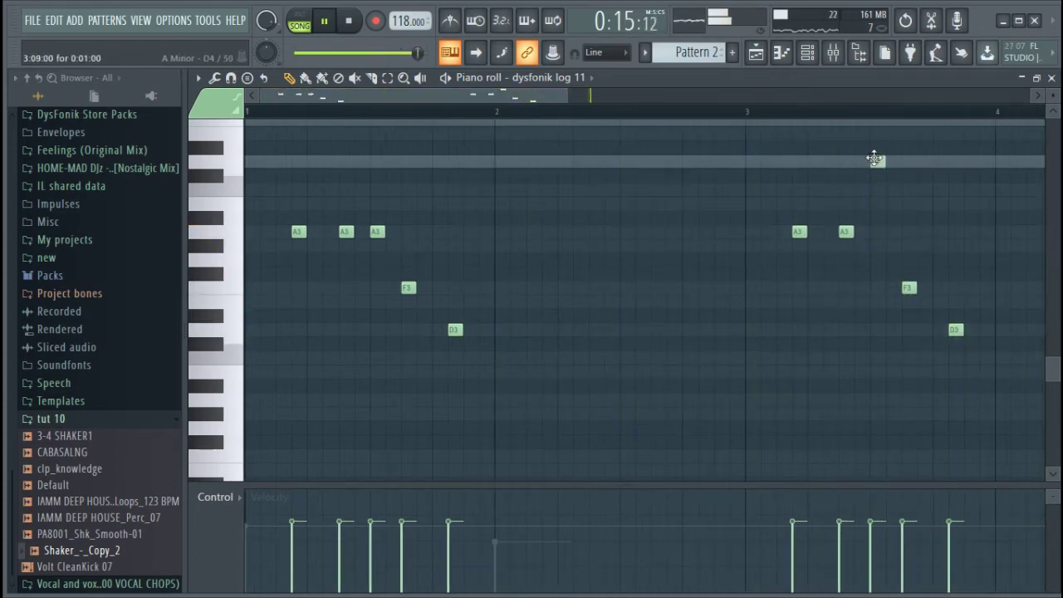
Step: Stop playback, show the dysfonik log 11 channel's detailed settings and route it to mixer track 8
click(807, 52)
click(454, 358)
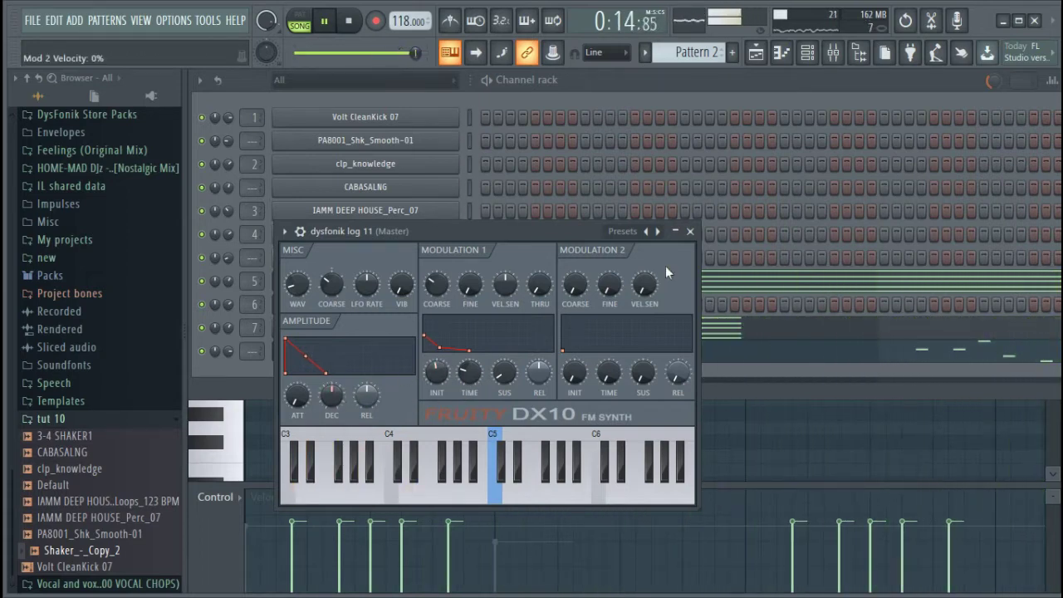
key(space)
click(300, 232)
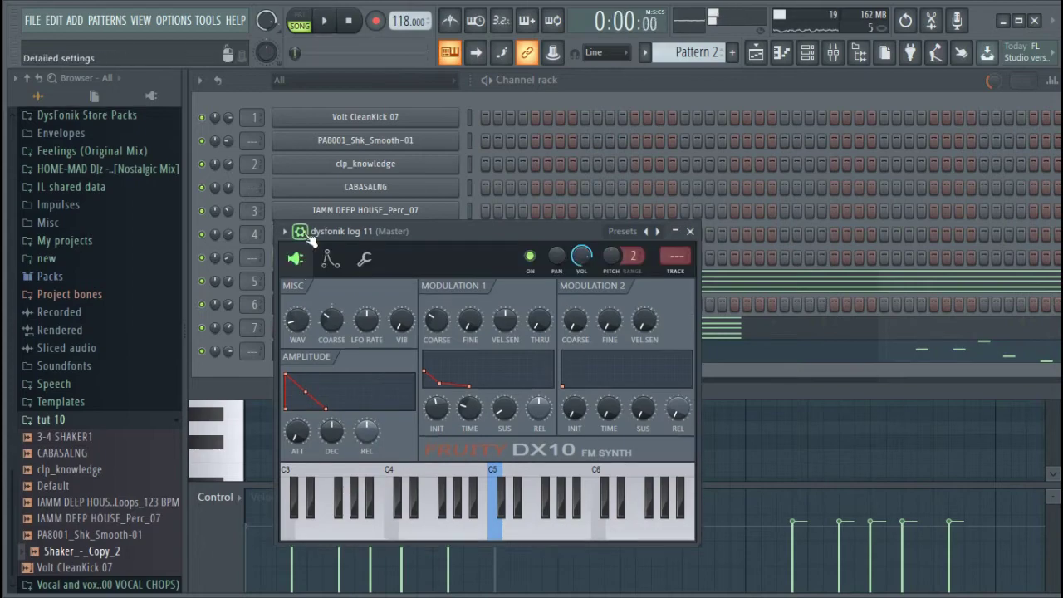
click(675, 277)
Step: Load Maximus in the first effect slot of the dysfonik log 11 mixer track with the DysFoniK Log fx1 preset
click(994, 134)
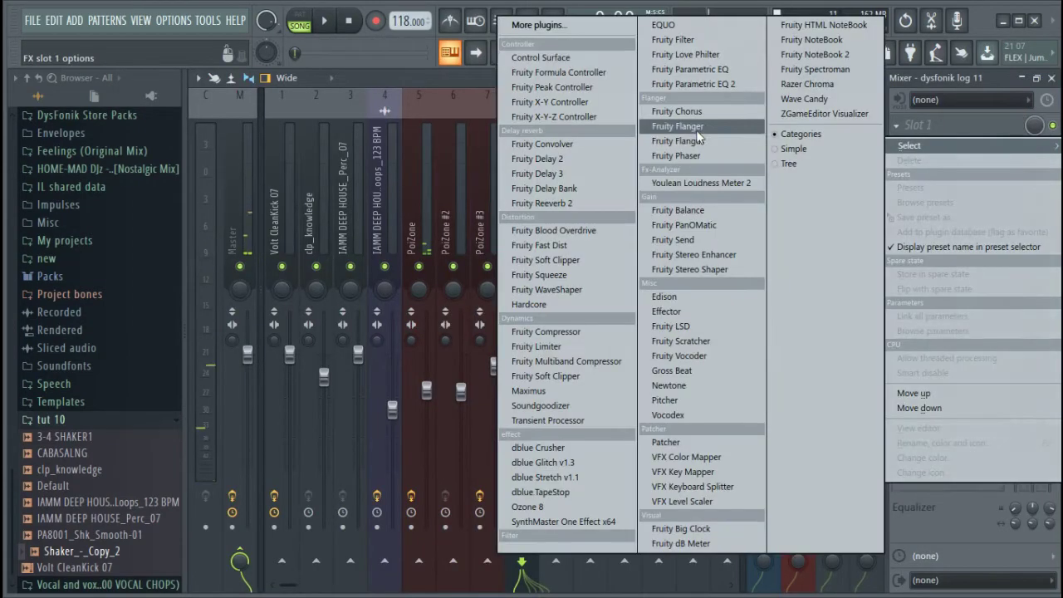
click(532, 393)
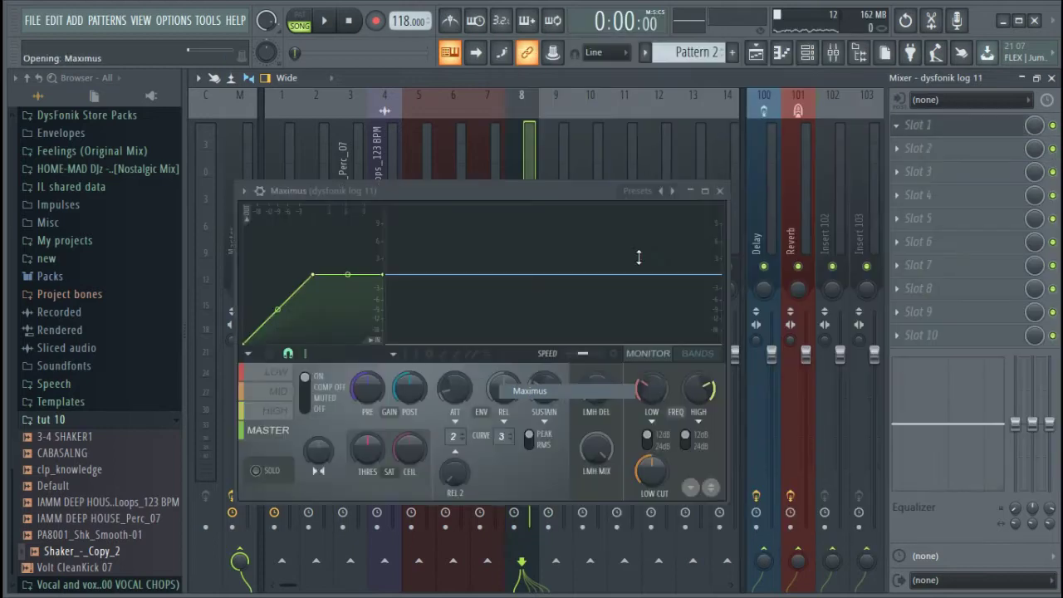
right_click(674, 192)
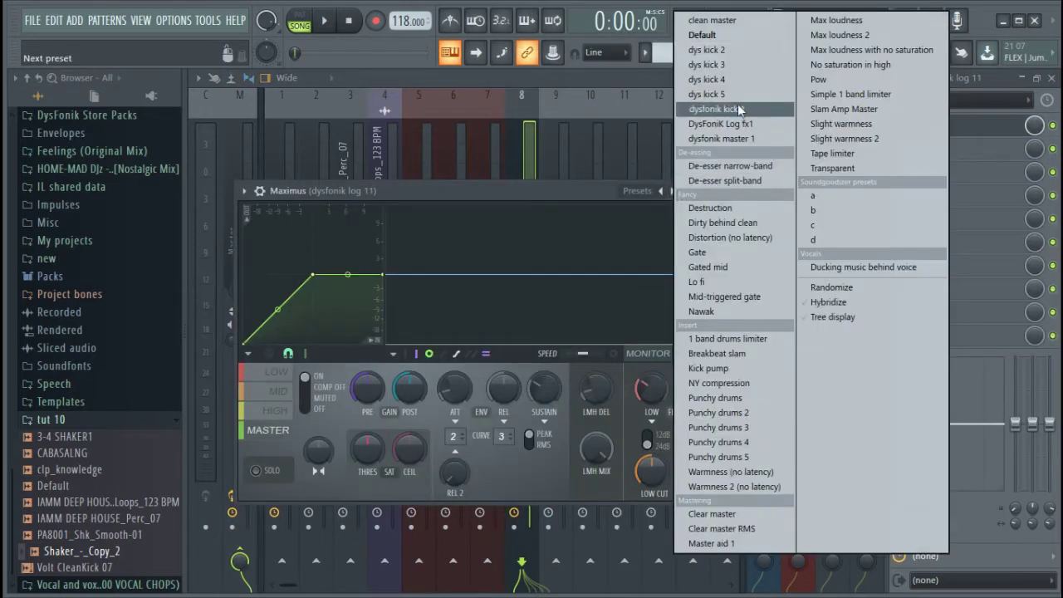
click(724, 124)
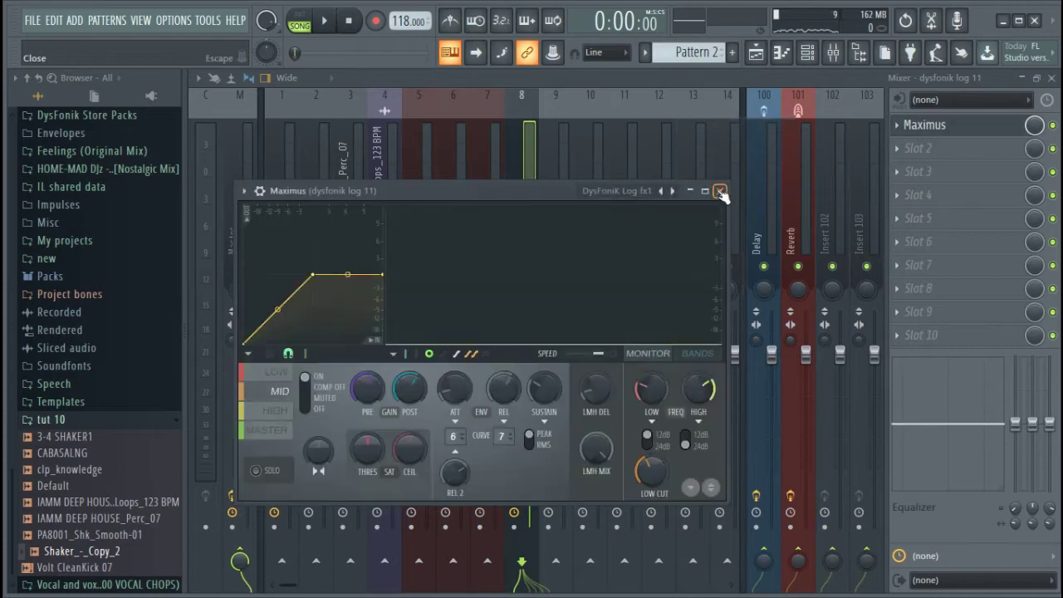
click(721, 191)
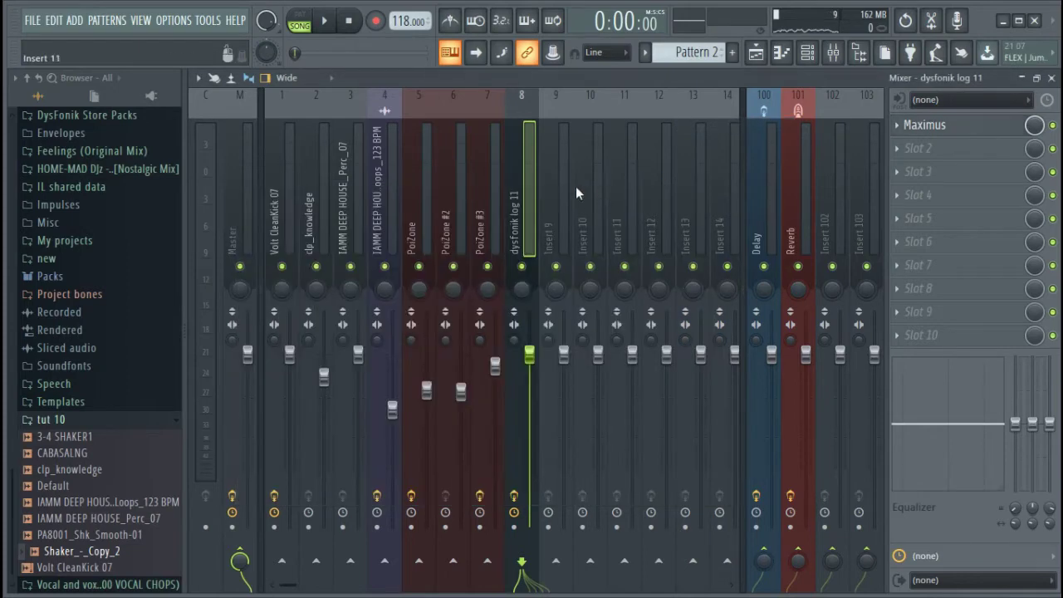
Step: Load Fruity Flangus in the second effect slot with the dysfonik log fx 1 preset
click(918, 149)
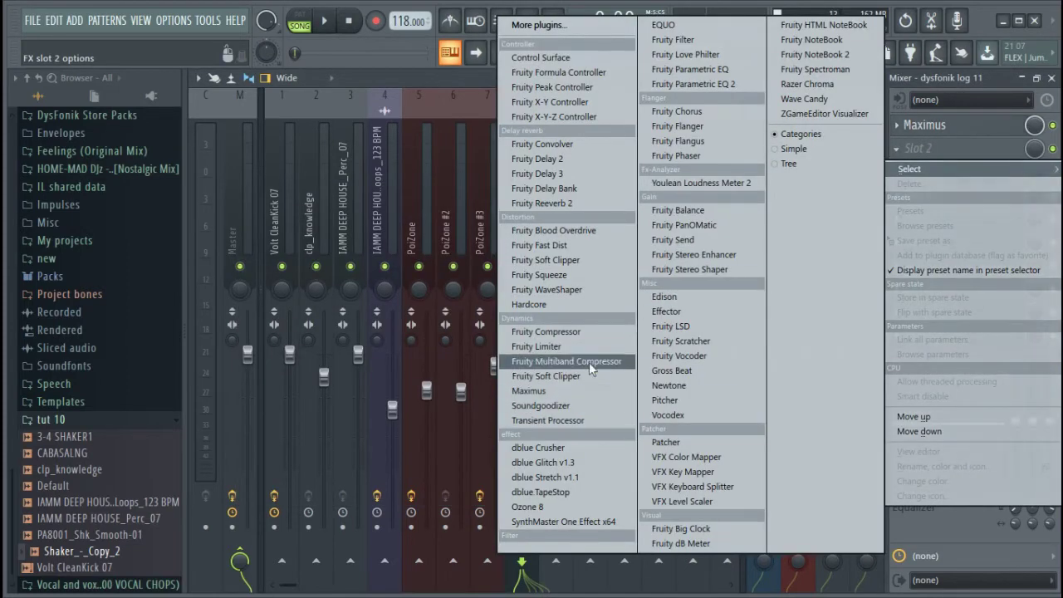
click(703, 141)
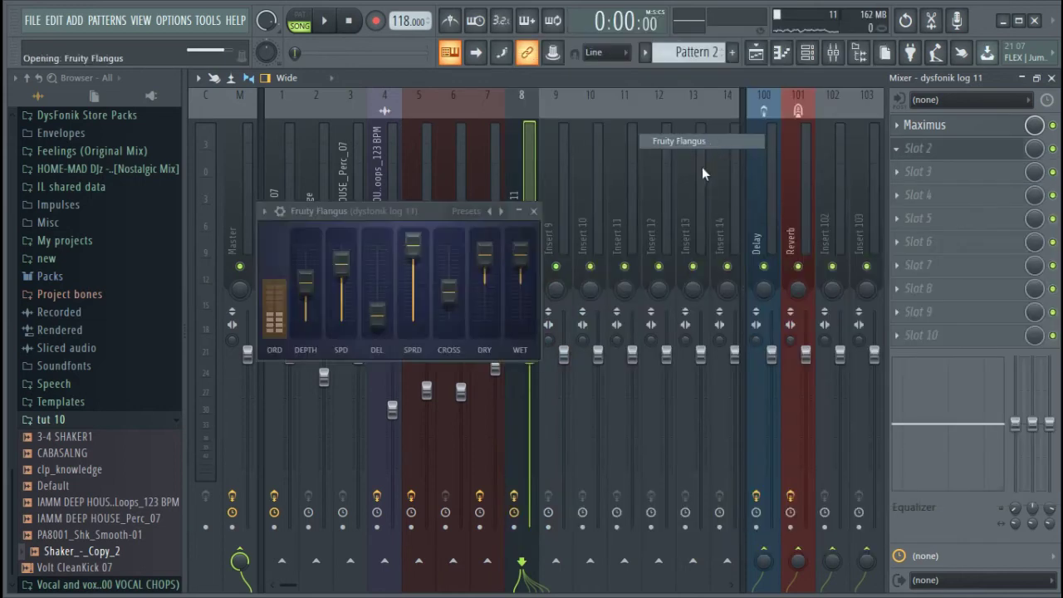
click(502, 212)
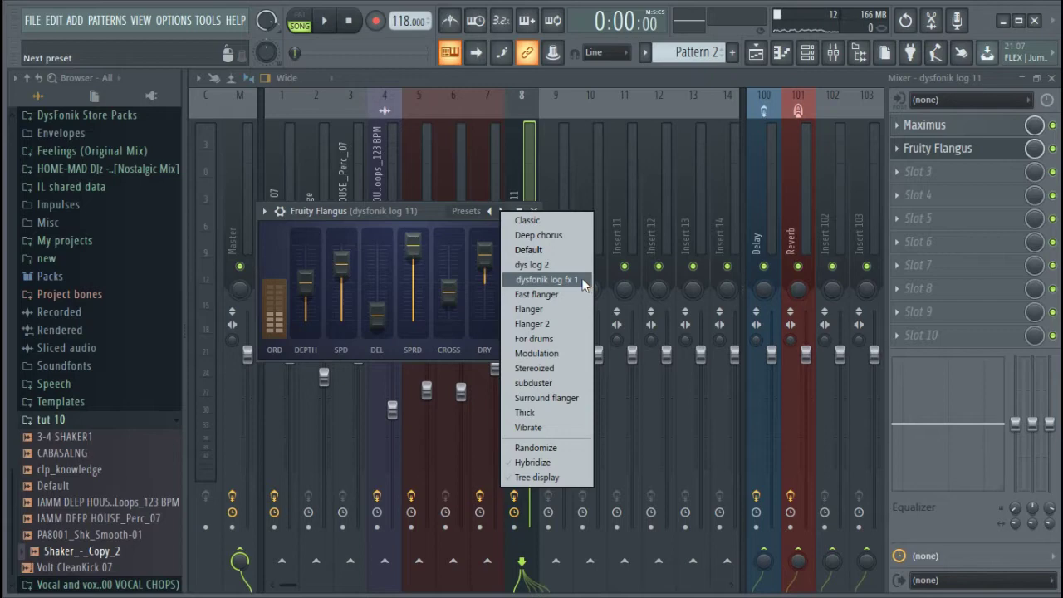
click(583, 280)
click(535, 211)
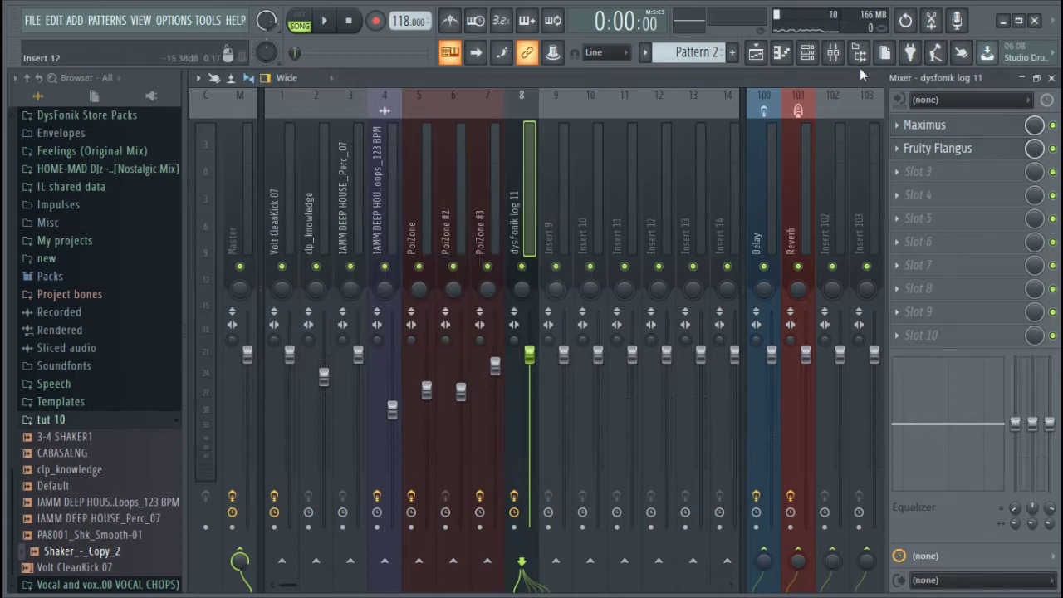
Step: During playback, lower the dysfonik log 11 mixer fader slightly and set its channel volume to 59%
click(807, 55)
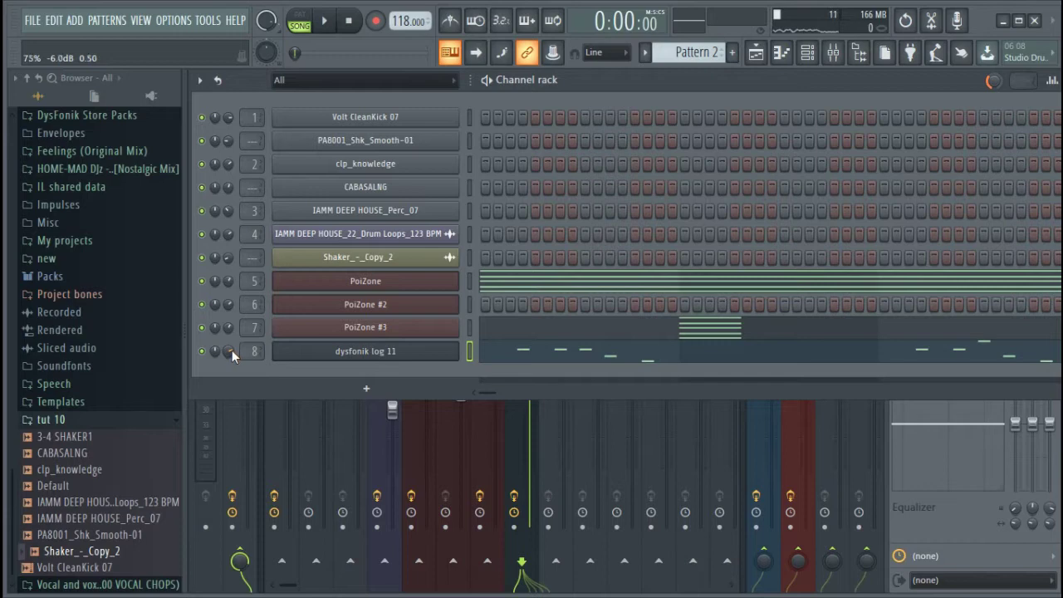
key(space)
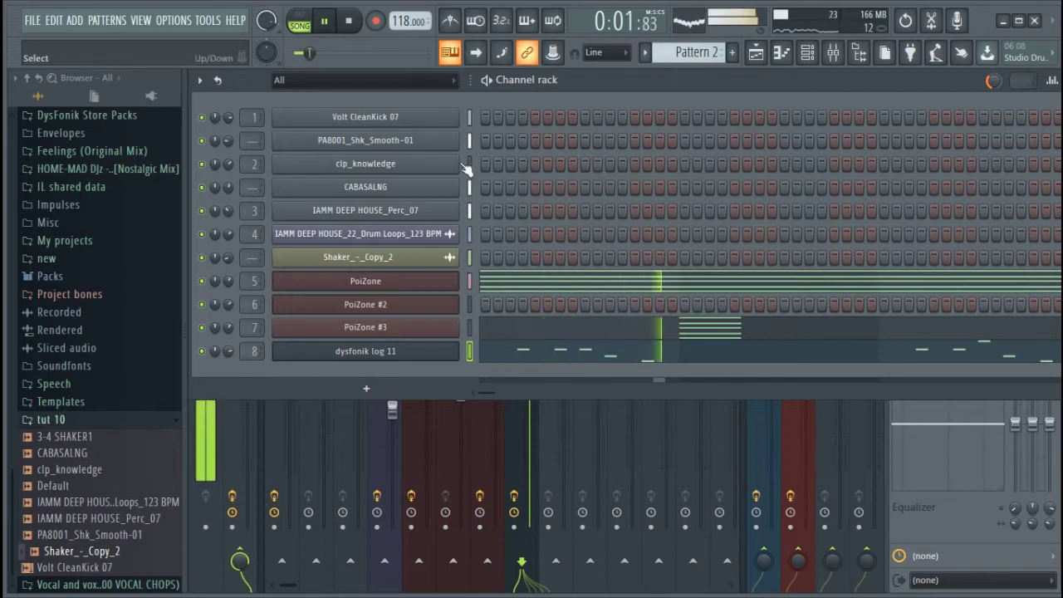
click(515, 435)
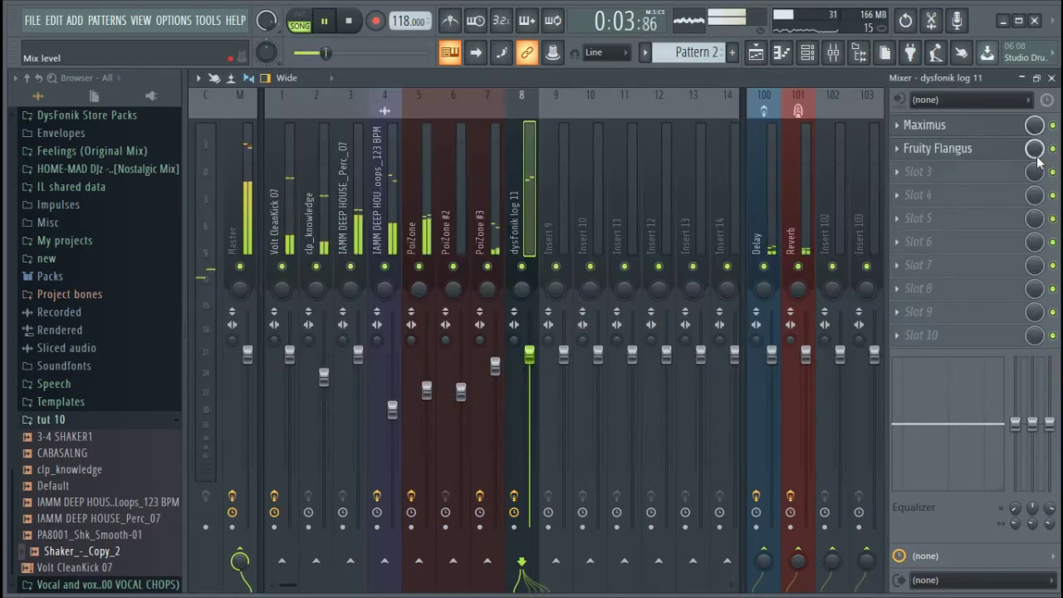
drag(529, 355, 529, 366)
click(807, 53)
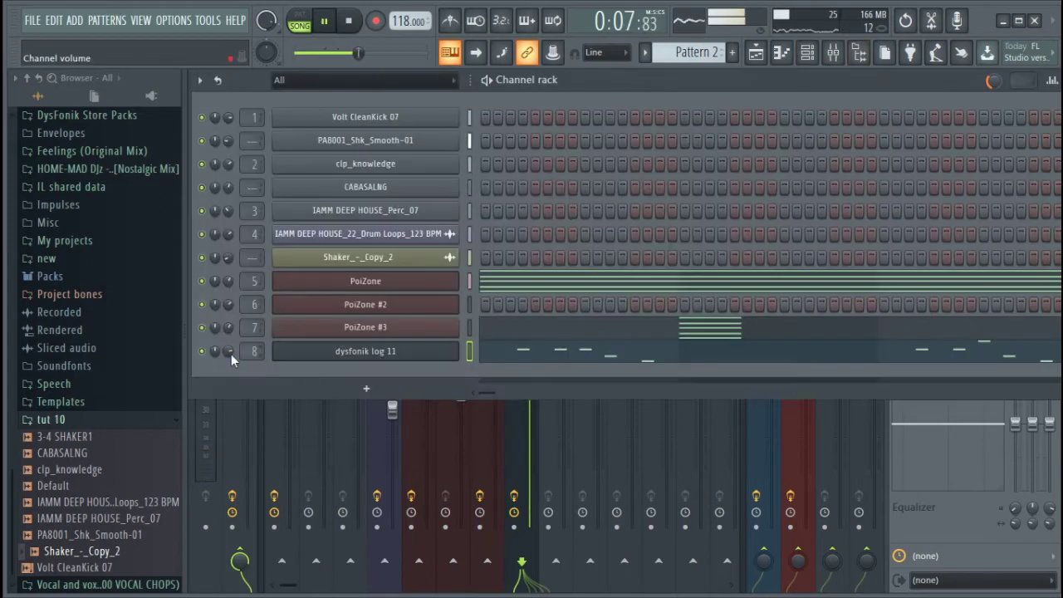
drag(229, 351, 230, 358)
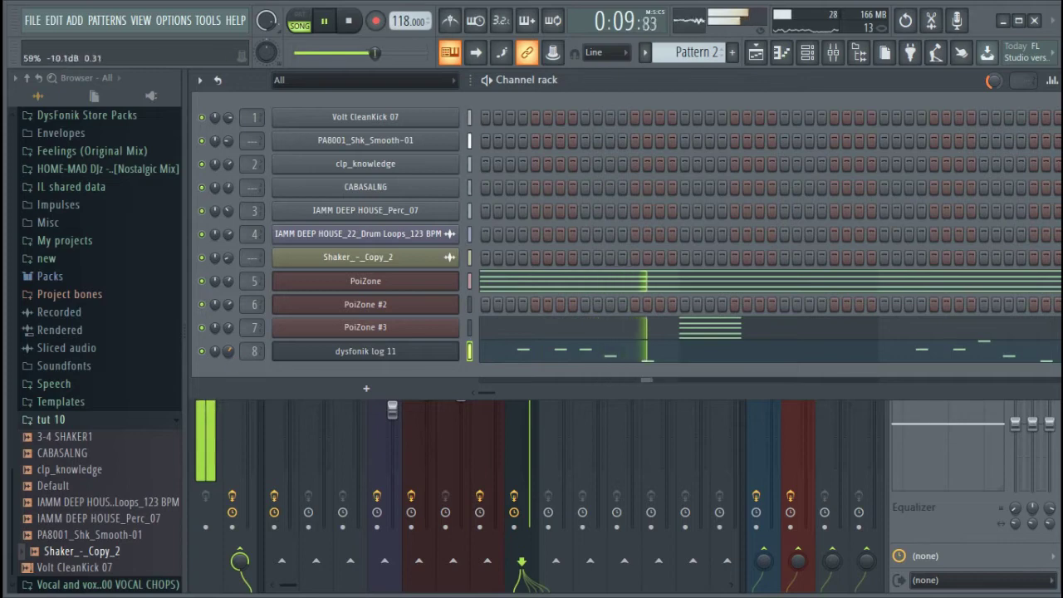
Step: Set the log drum's Modulation 1 sustain to 8% in Fruity DX10 and create an automation clip for it
click(392, 351)
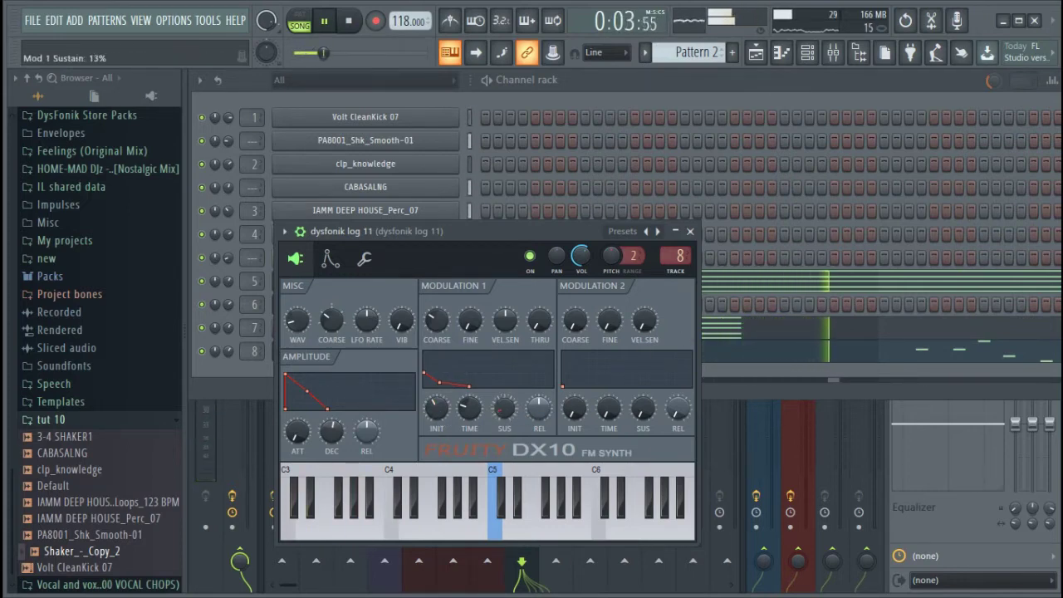
drag(504, 408, 505, 377)
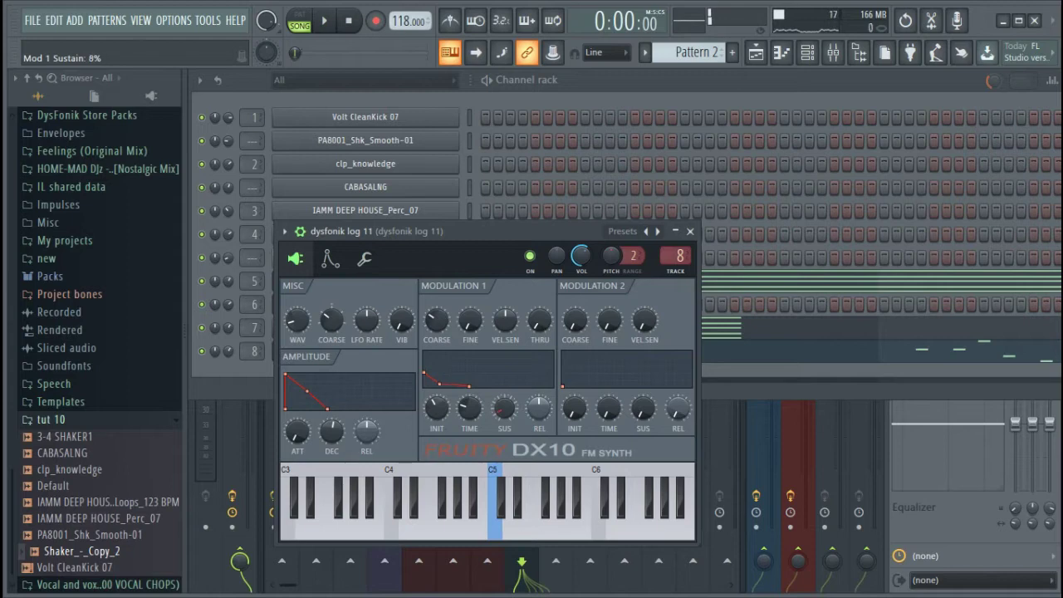
right_click(512, 411)
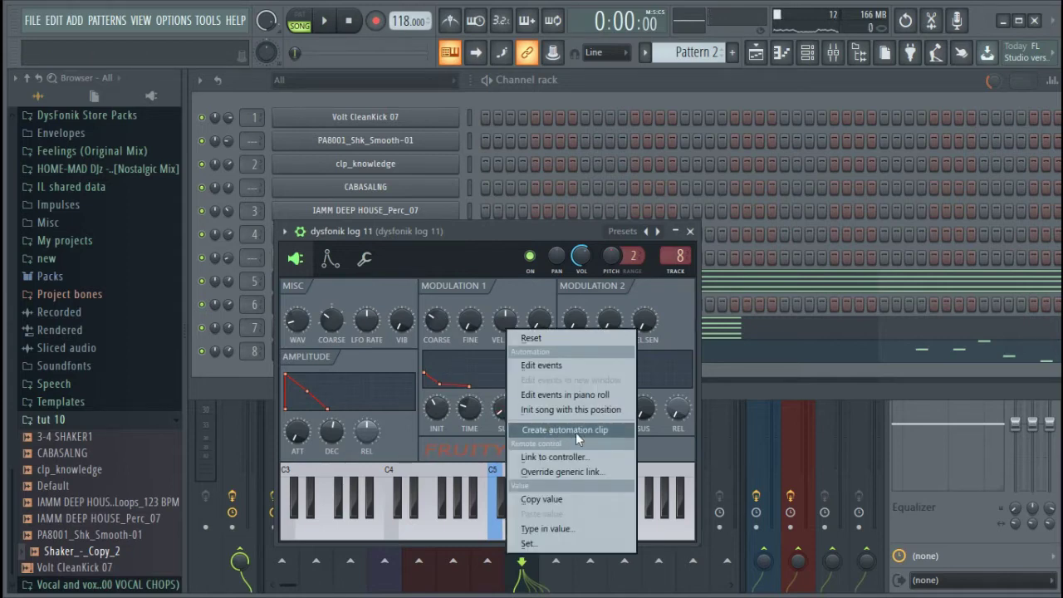
click(574, 431)
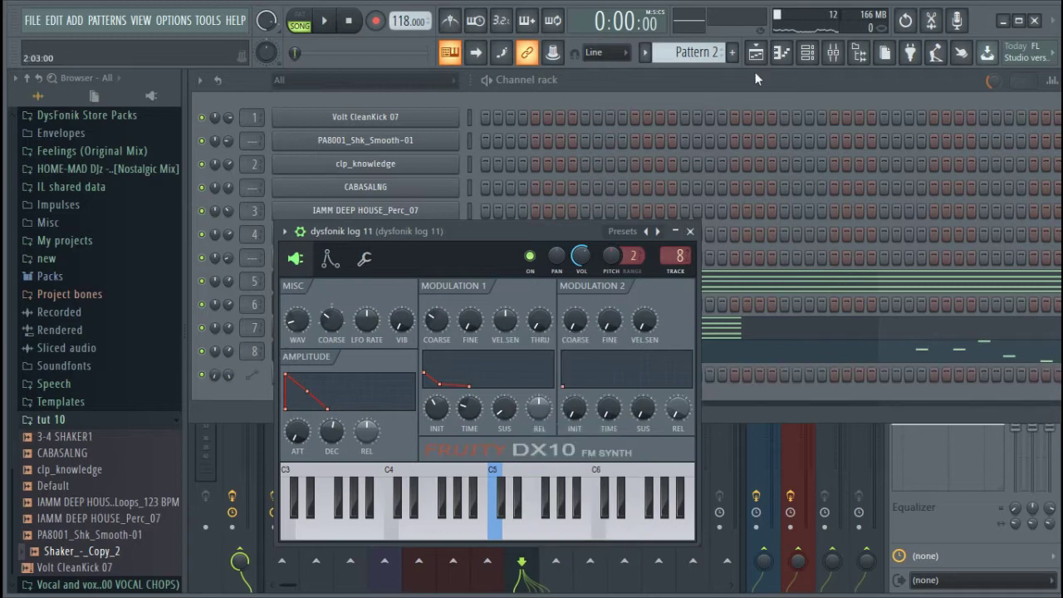
Step: In the playlist, enlarge Track 6 and add Mod 1 Sustain automation points forming a vertical jump at 8:02:00
click(756, 52)
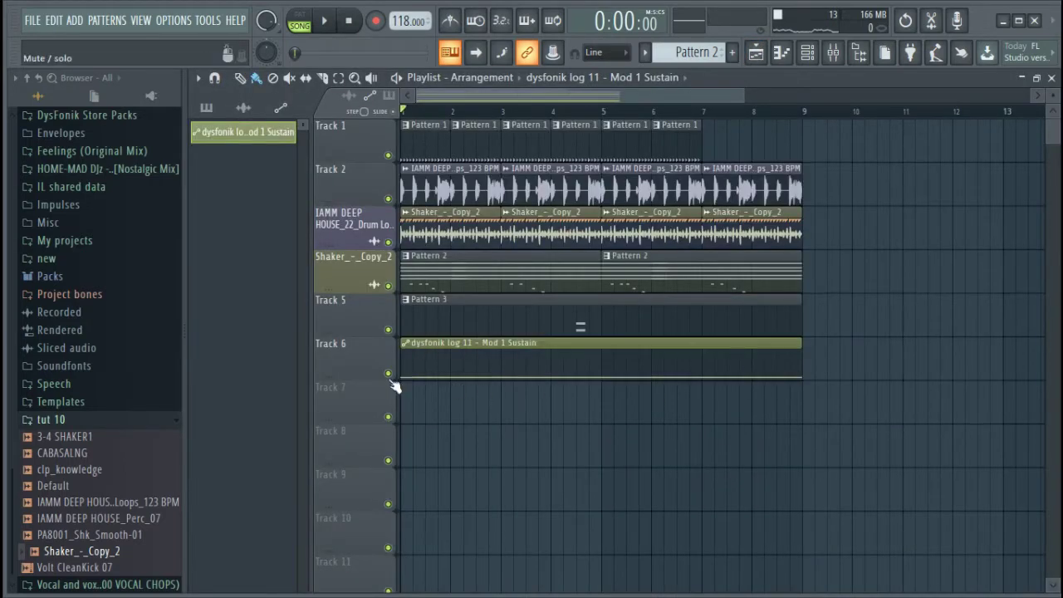
drag(372, 418, 786, 452)
scroll(762, 126, up, 3)
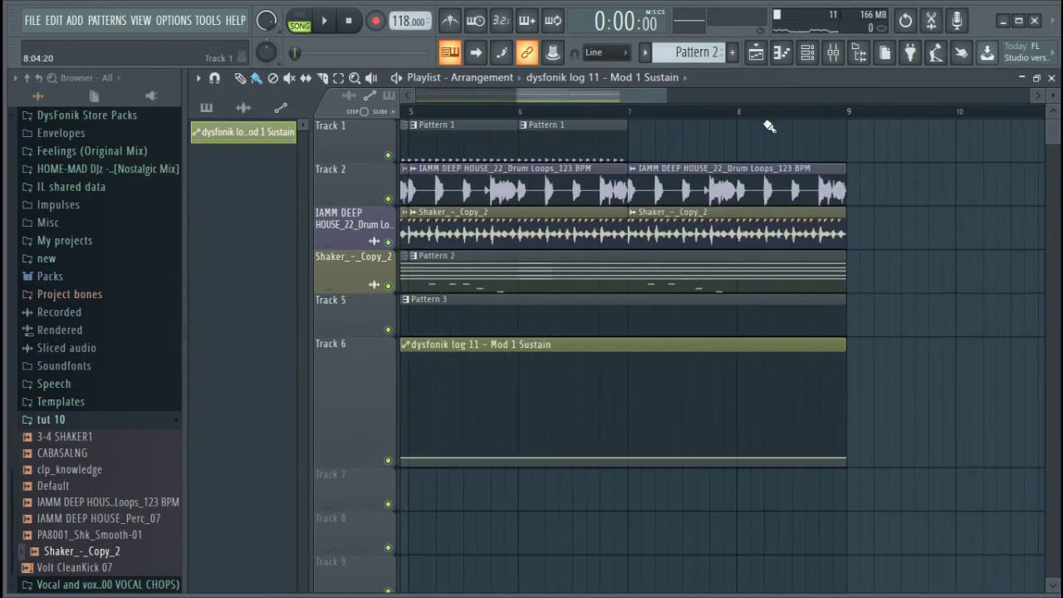
scroll(666, 122, up, 5)
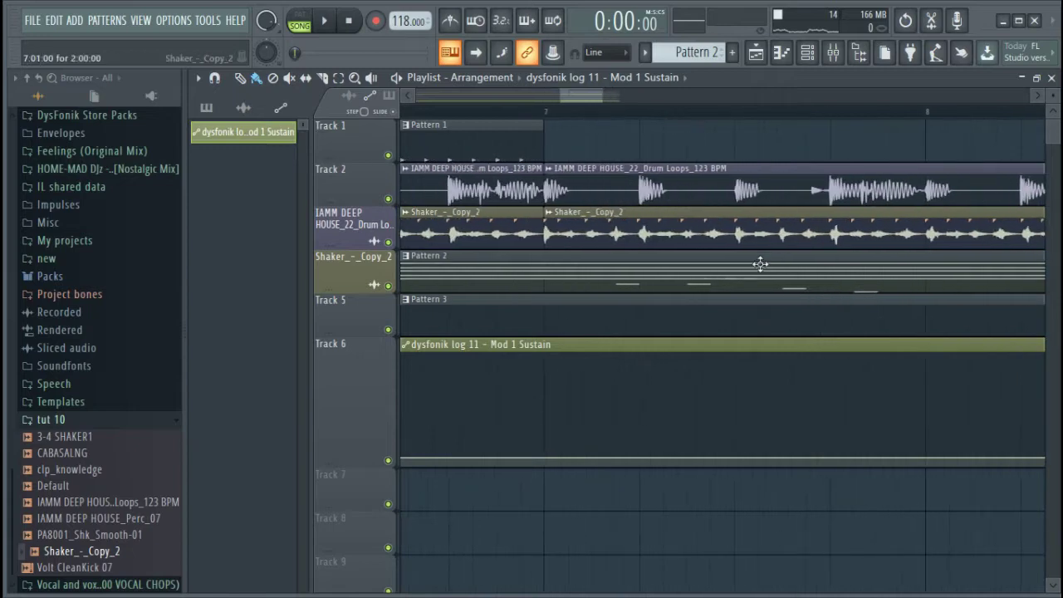
scroll(681, 299, down, 2)
drag(364, 380, 746, 499)
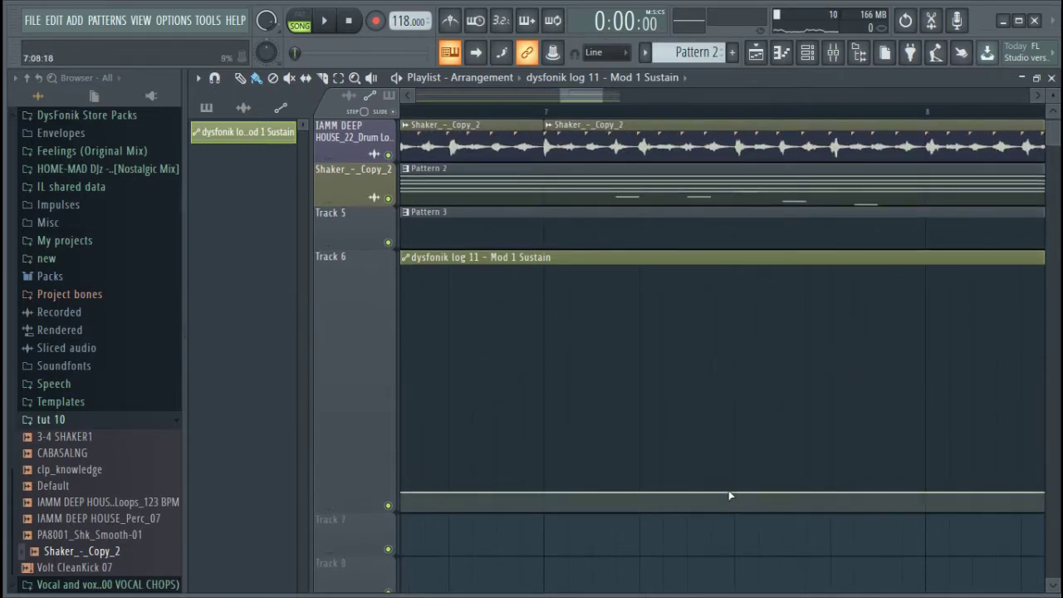
right_click(954, 490)
right_click(950, 443)
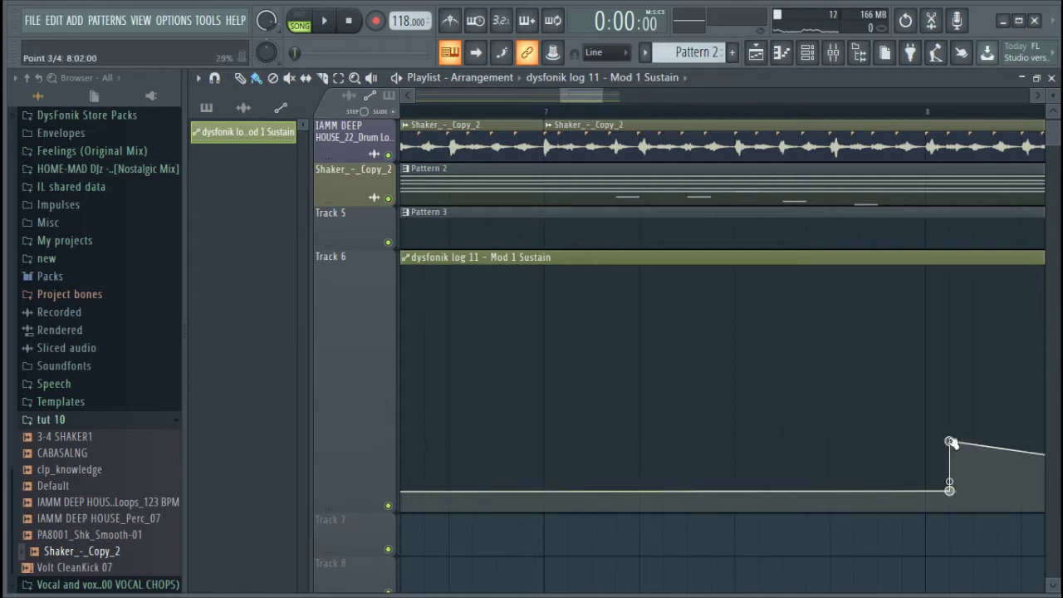
drag(952, 443, 949, 356)
Step: Set the upper automation point at 8:02:00 to an exact value of 52
right_click(949, 356)
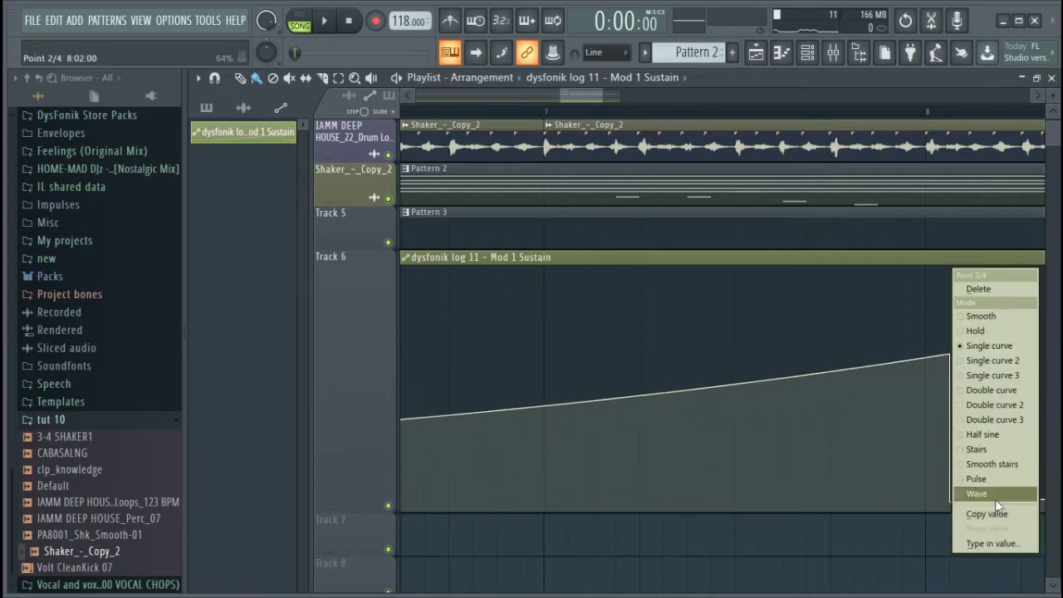
click(998, 544)
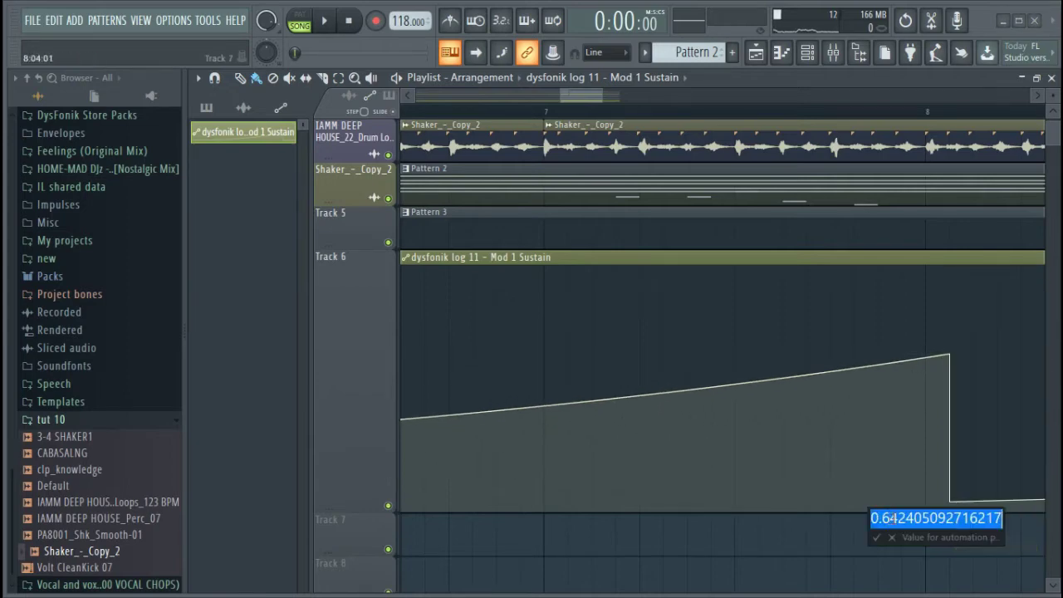
text(52)
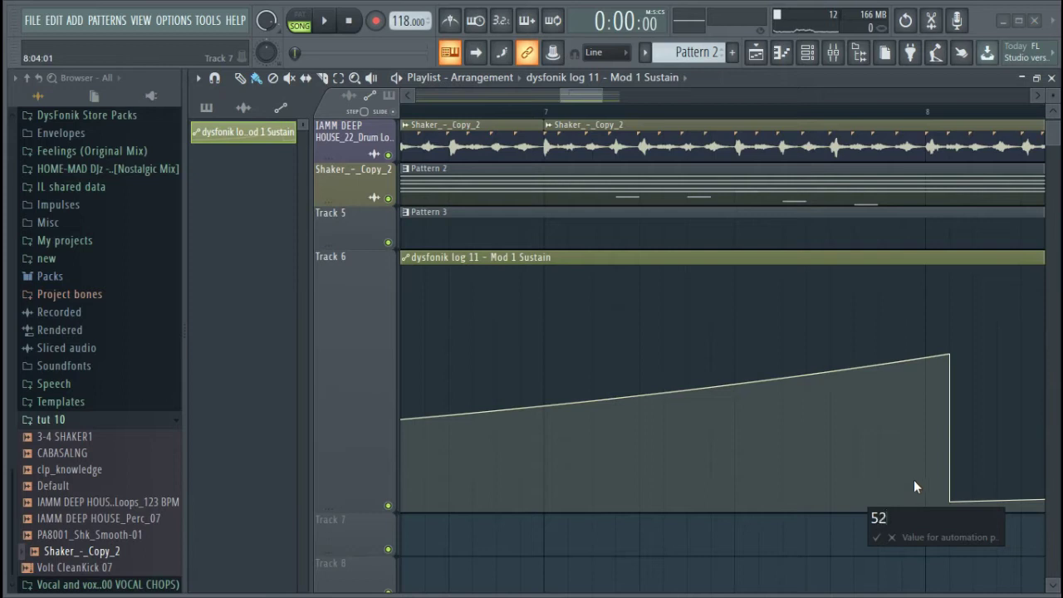
key(Return)
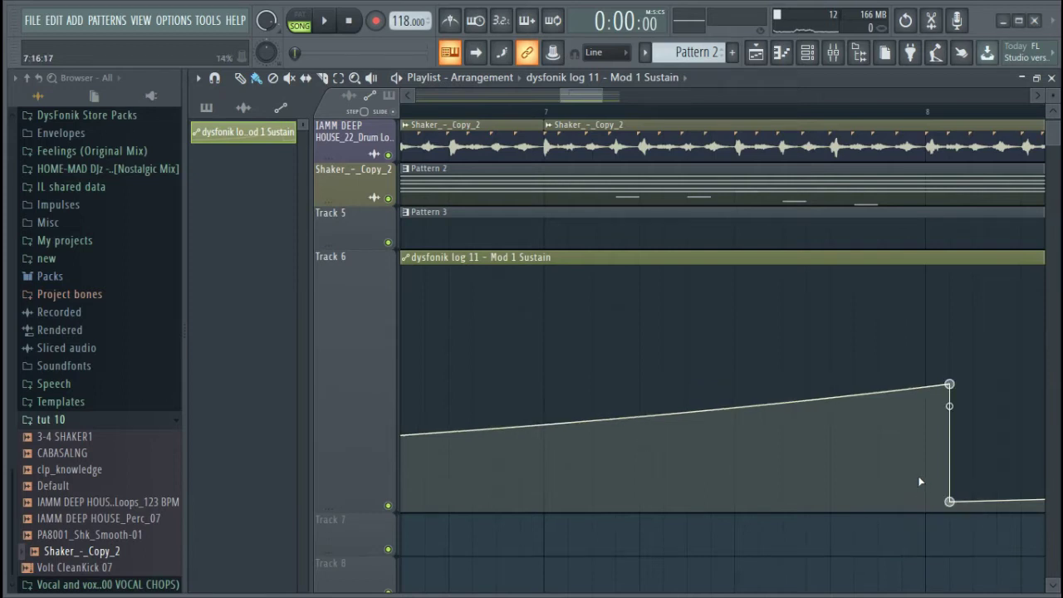
Step: Add two automation points at 7:07:00, one above the other, so the sustain steps up before ramping to the peak
click(688, 411)
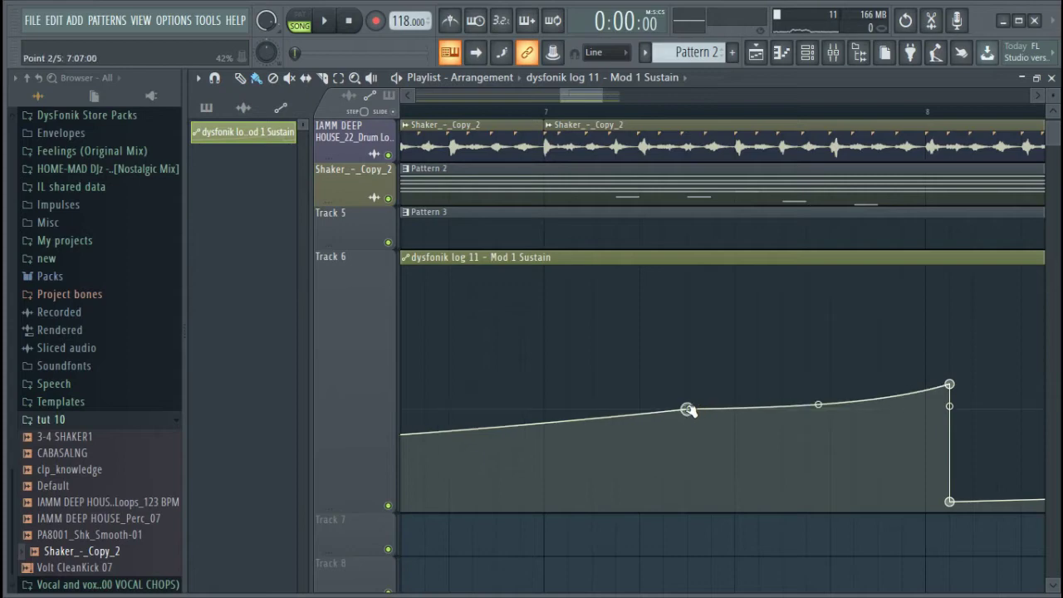
click(663, 424)
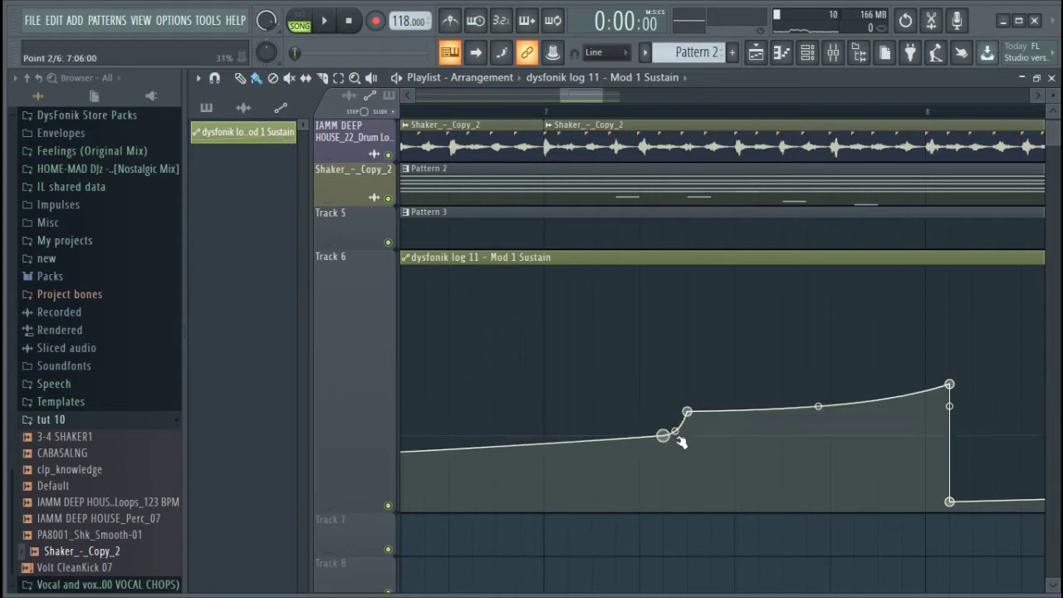
drag(663, 424, 693, 468)
drag(712, 413, 688, 438)
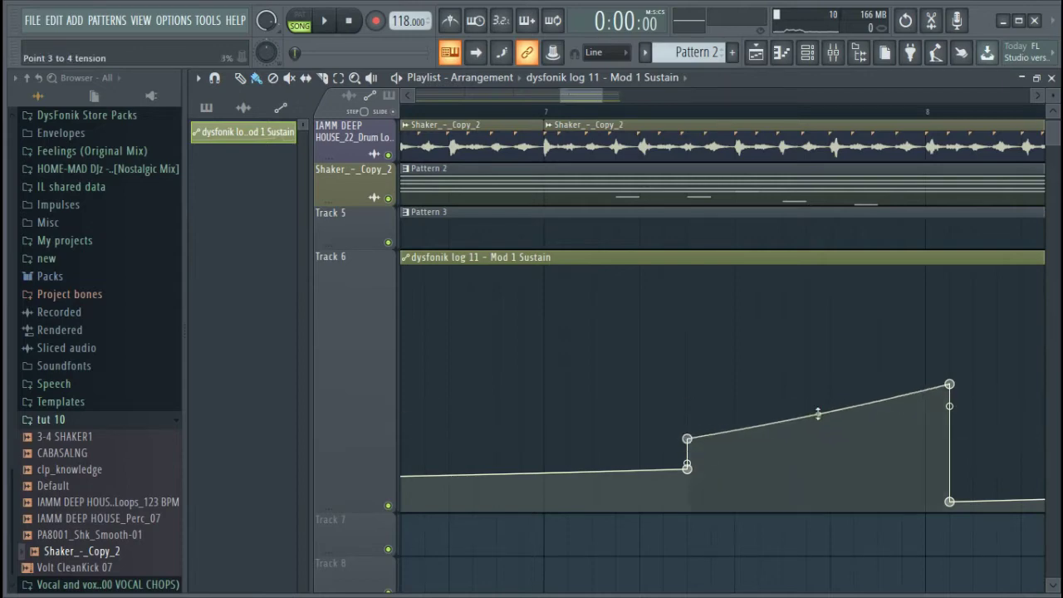
Step: During playback, lower the bottom point at 7:07:00, raise the low point at 8:02:00 slightly, and shrink Track 6
scroll(726, 119, down, 8)
key(space)
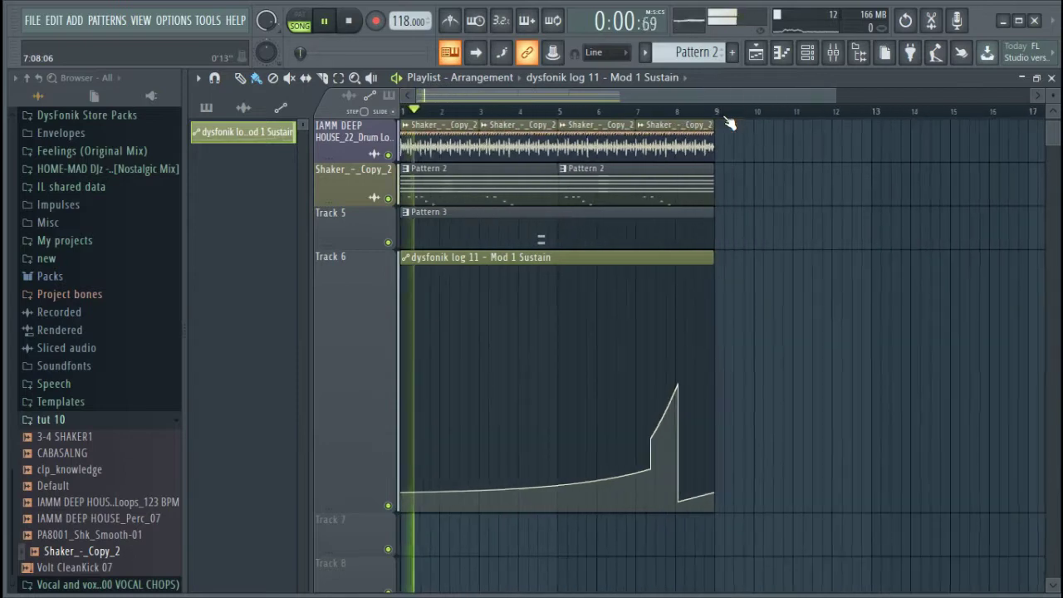
drag(678, 501, 654, 492)
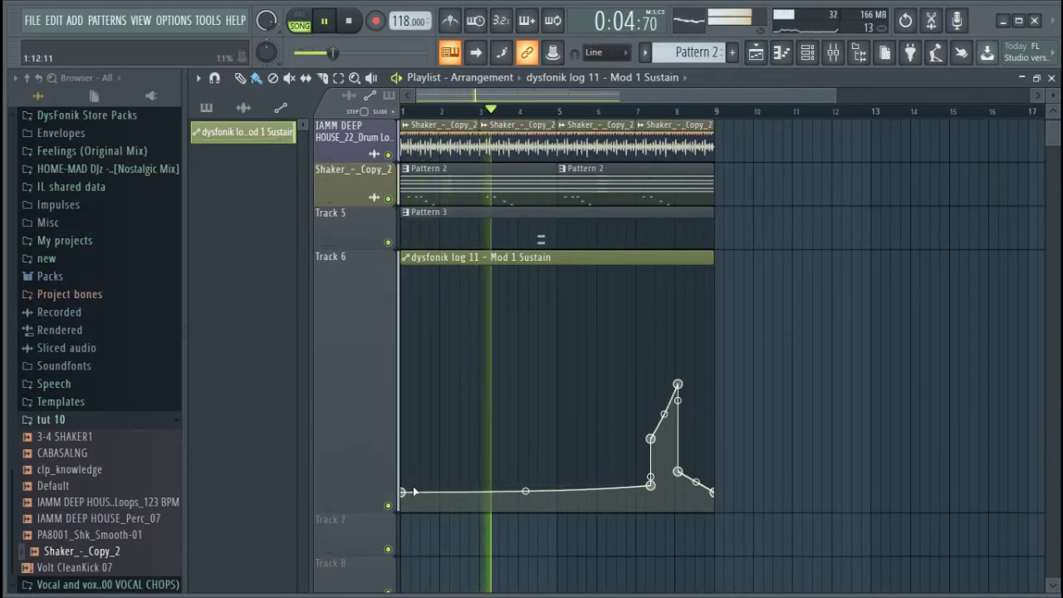
drag(405, 493, 368, 315)
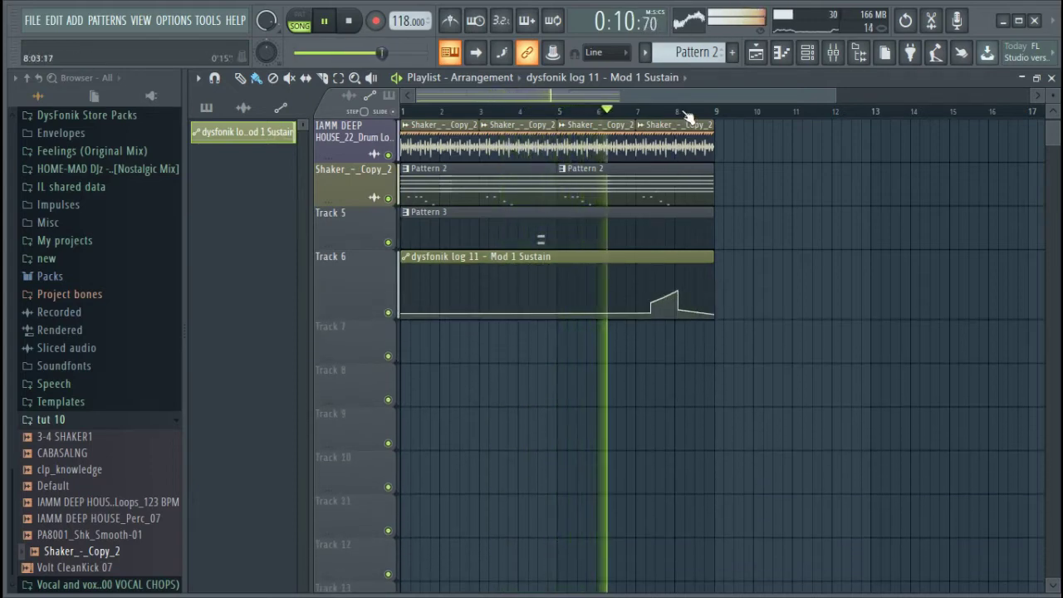
Step: While the song plays, fine-tune the sustain peak at 8:02:00, lowering it to 48% and nudging it back up slightly
scroll(688, 117, up, 3)
scroll(689, 116, up, 4)
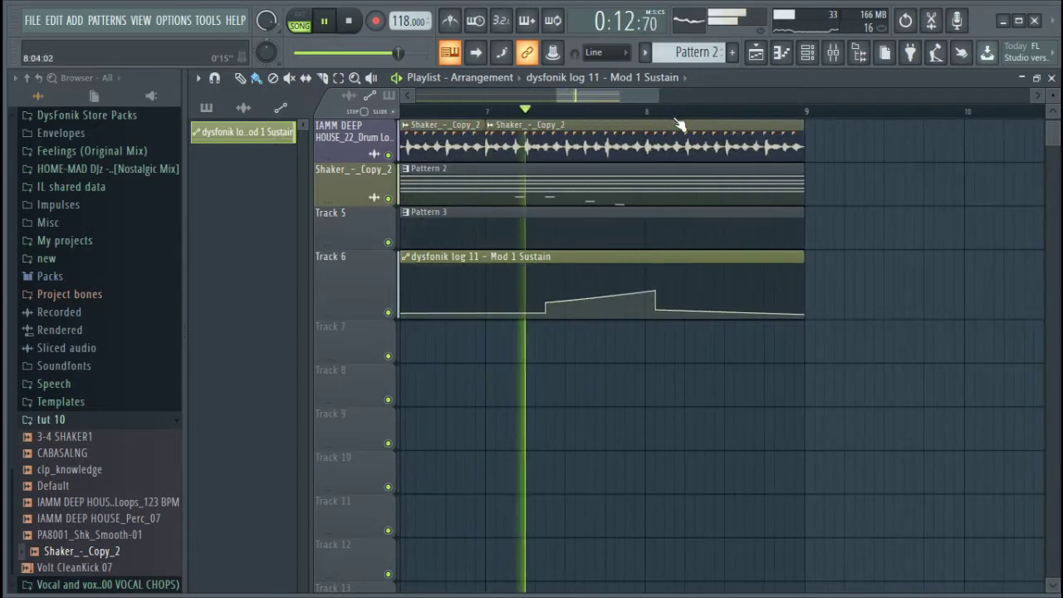
drag(376, 321, 373, 382)
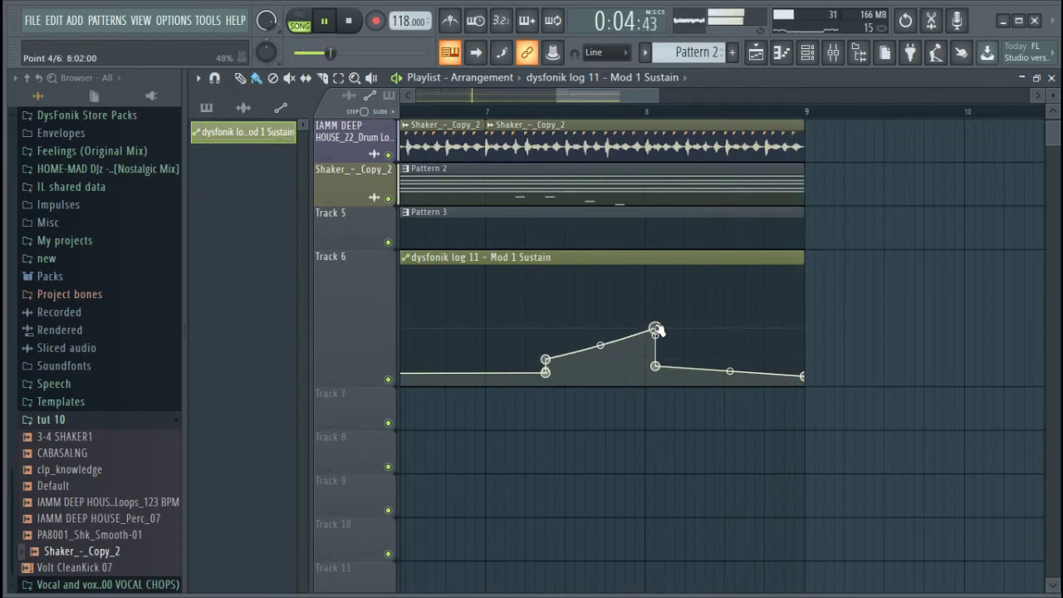
scroll(582, 118, down, 4)
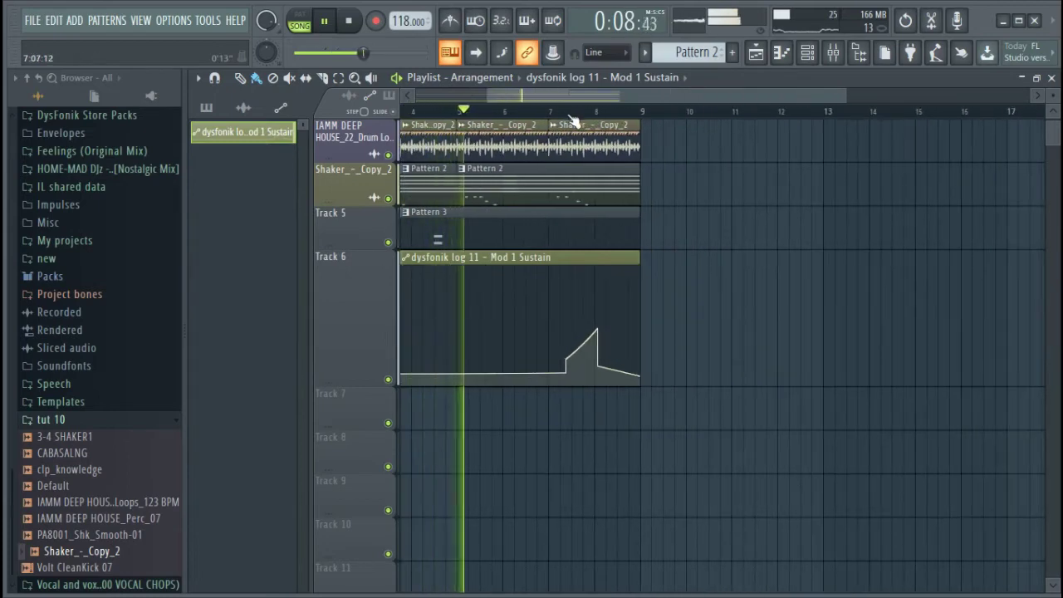
scroll(572, 118, down, 3)
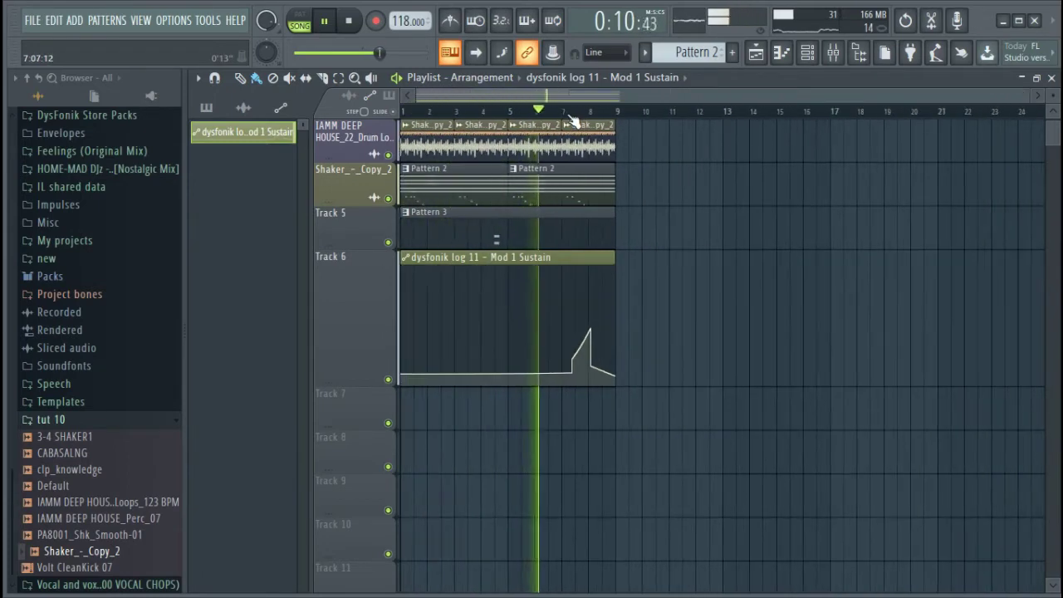
drag(369, 382, 369, 310)
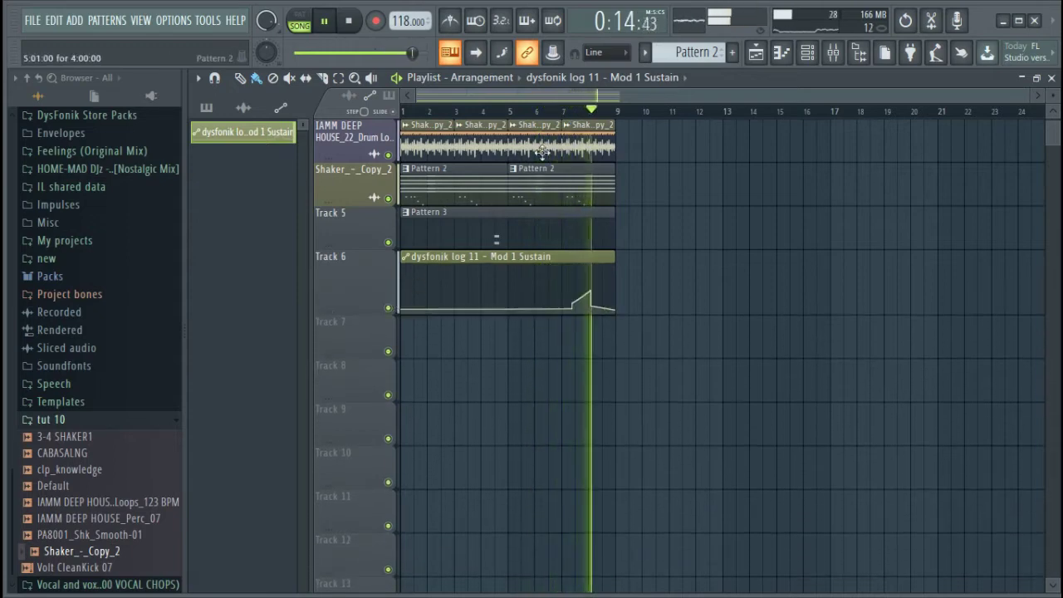
scroll(570, 121, up, 4)
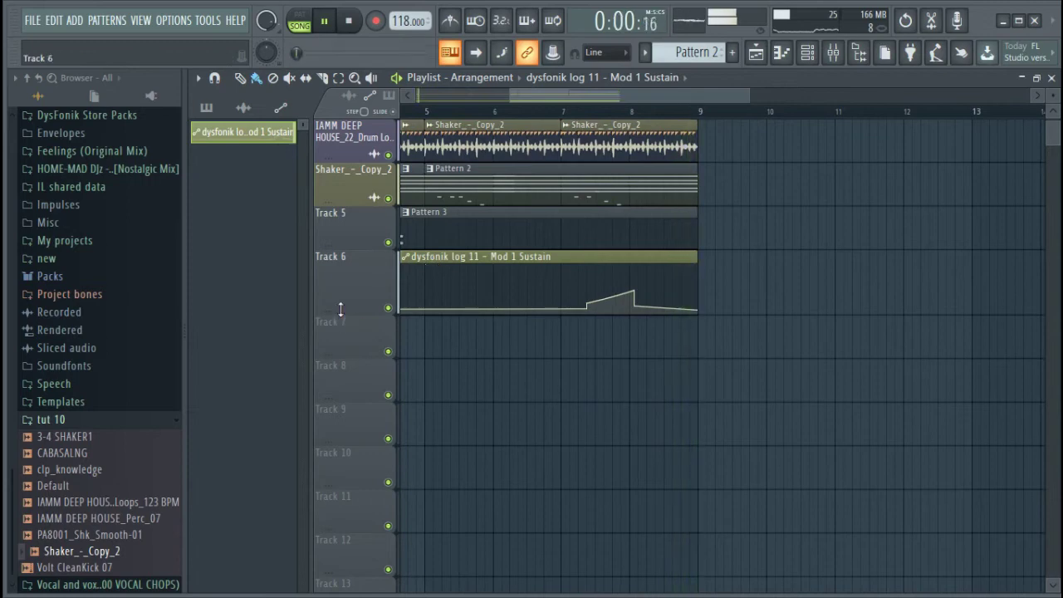
drag(339, 310, 340, 387)
scroll(631, 124, up, 5)
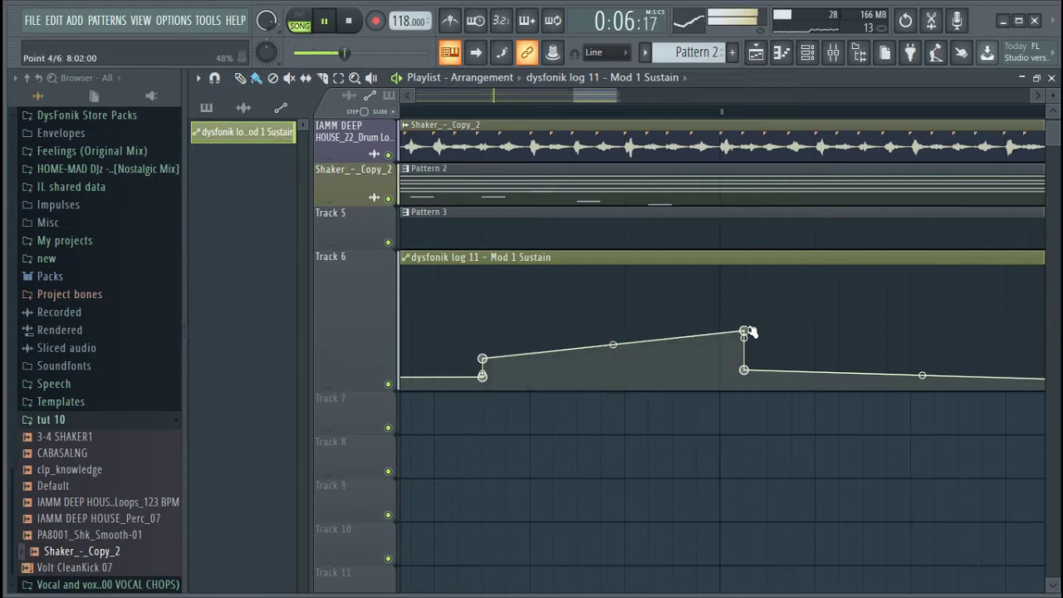
Step: Show the Unsorted group in the channel rack and lower the dysfonik log 11 channel volume to 50%
click(807, 53)
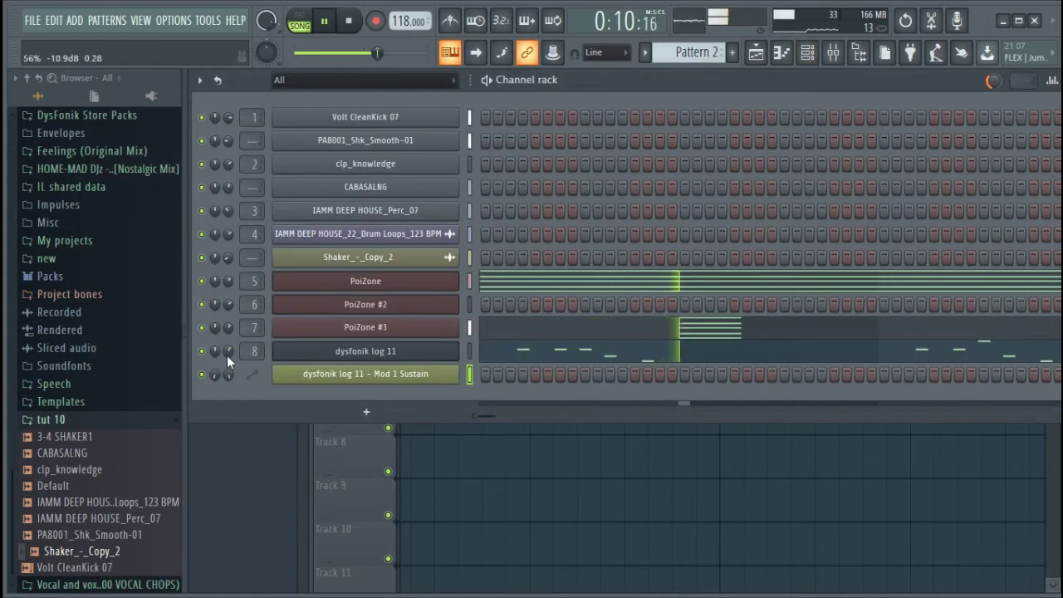
scroll(408, 85, down, 2)
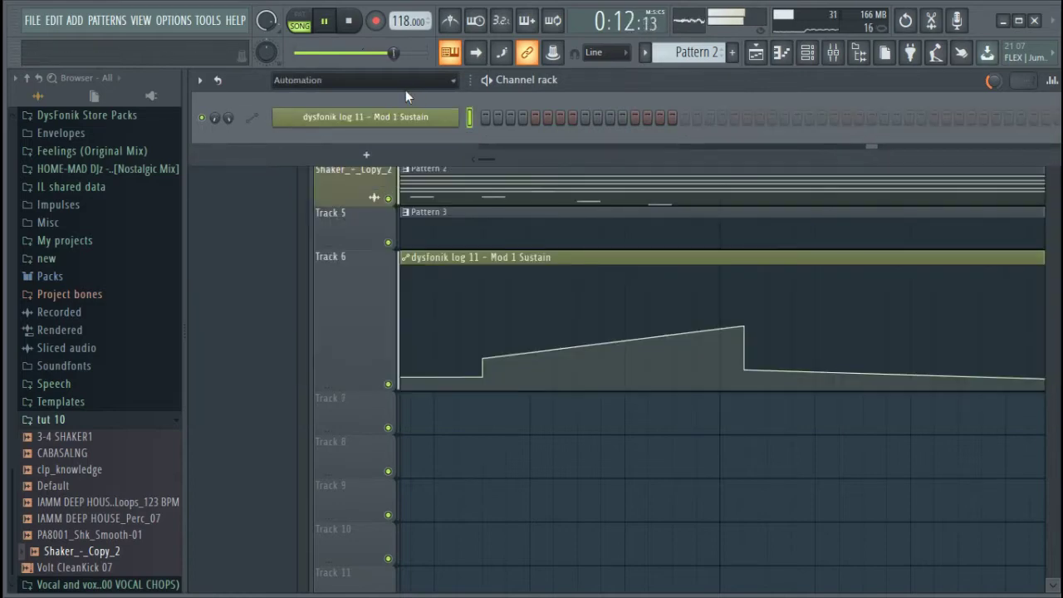
scroll(406, 92, down, 1)
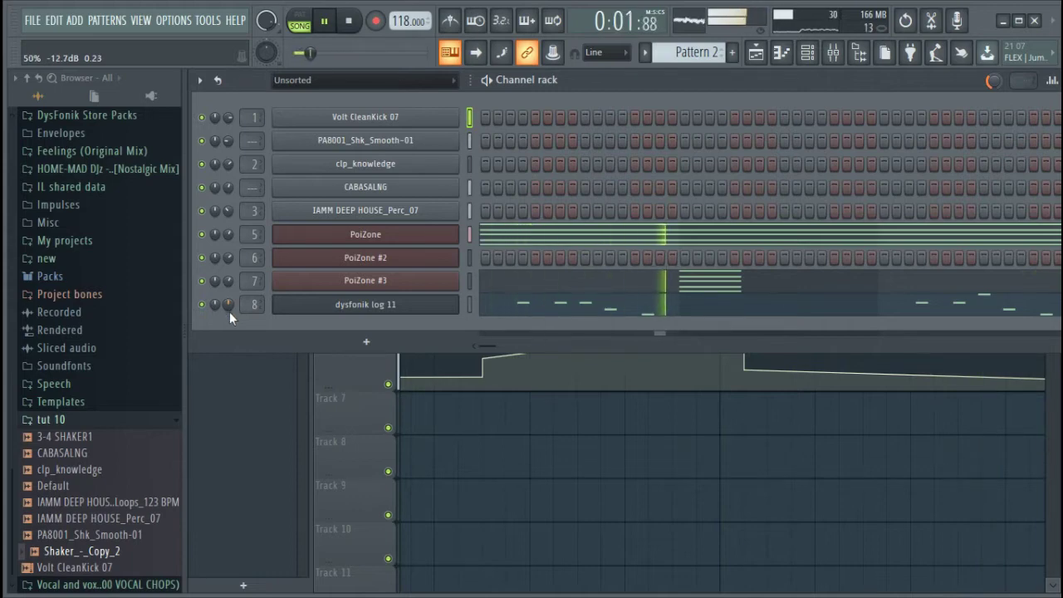
Step: Clone the dysfonik log 11 channel and load the dysfonik log 2 preset in the copy
click(364, 343)
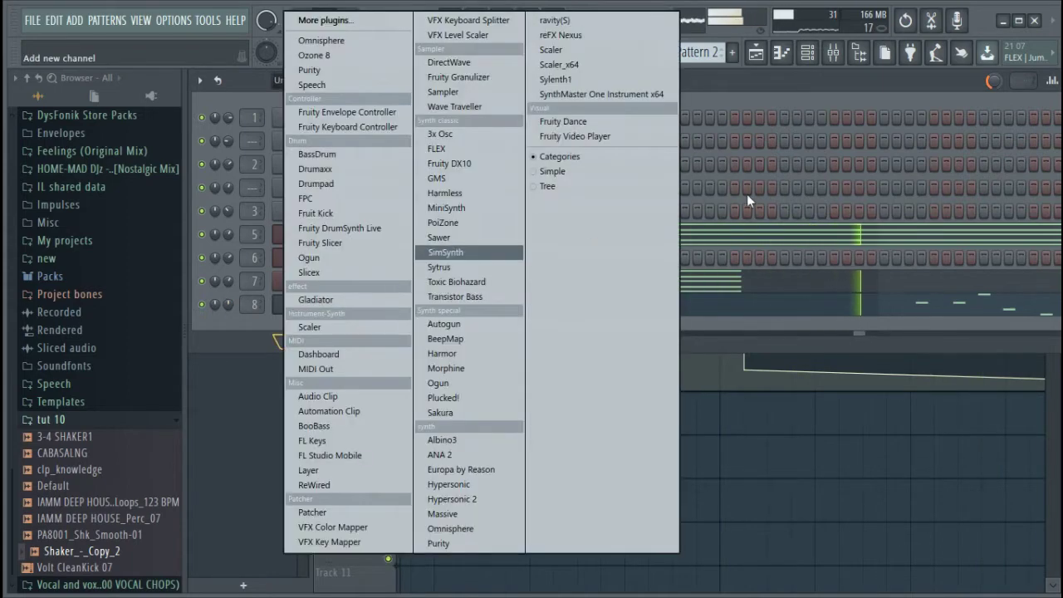
click(744, 196)
right_click(366, 308)
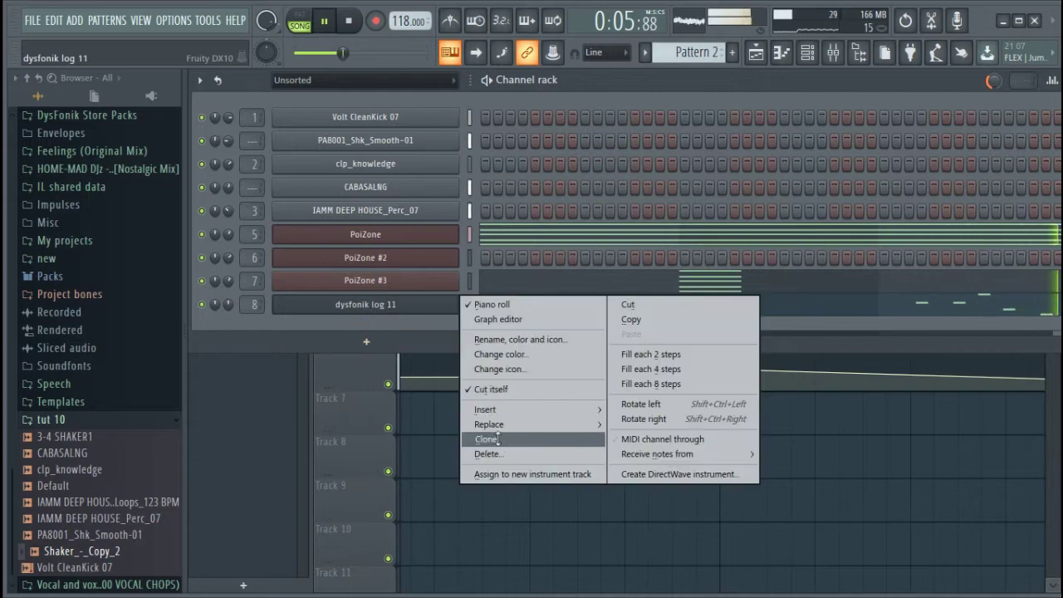
click(489, 439)
click(668, 251)
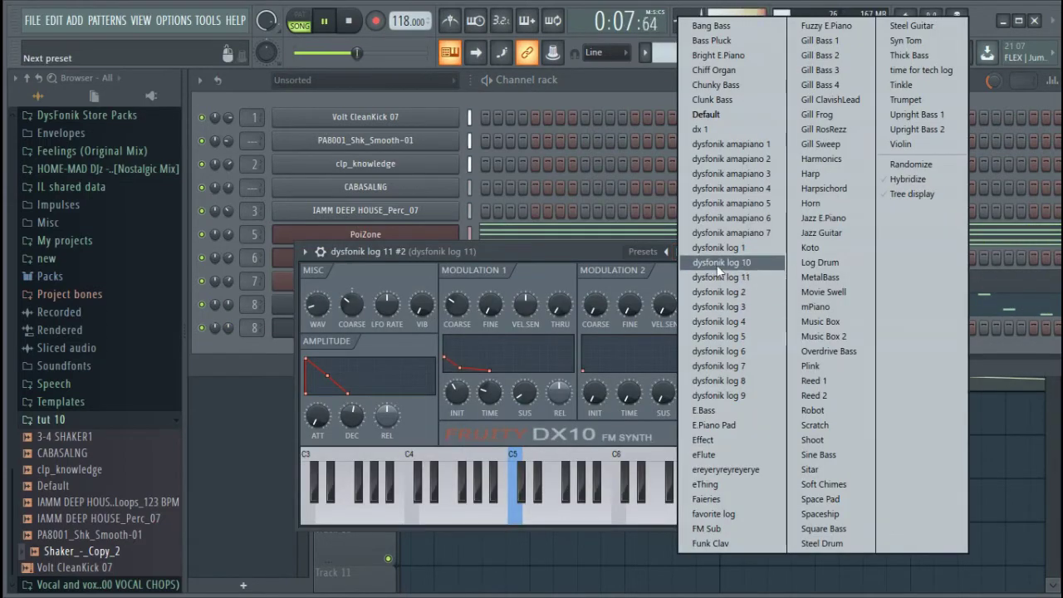
click(734, 293)
click(708, 251)
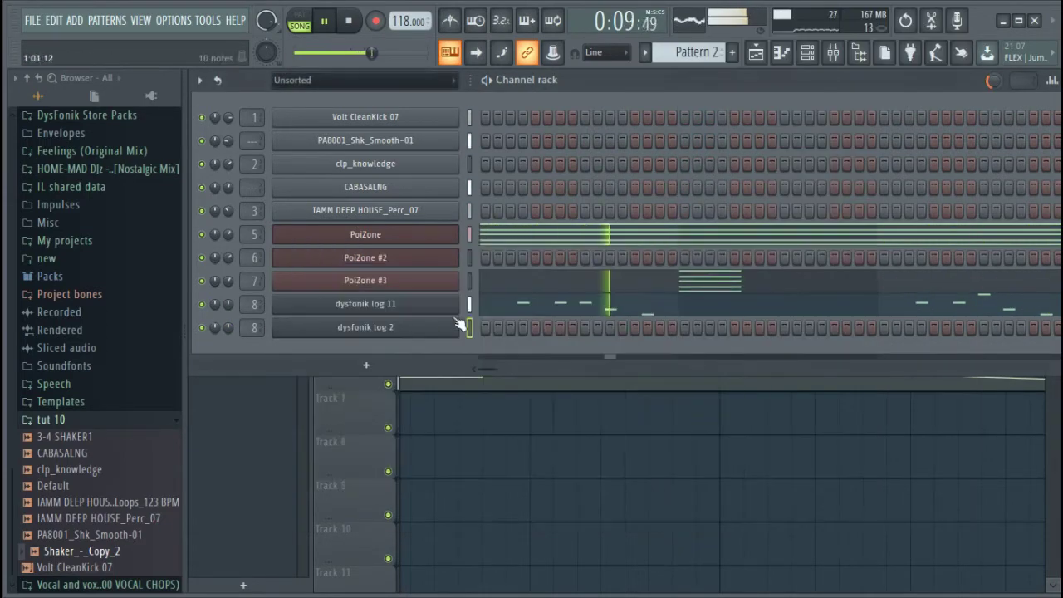
Step: In the dysfonik log 2 piano roll, place a three-step D5 note at 4:05:00
right_click(410, 329)
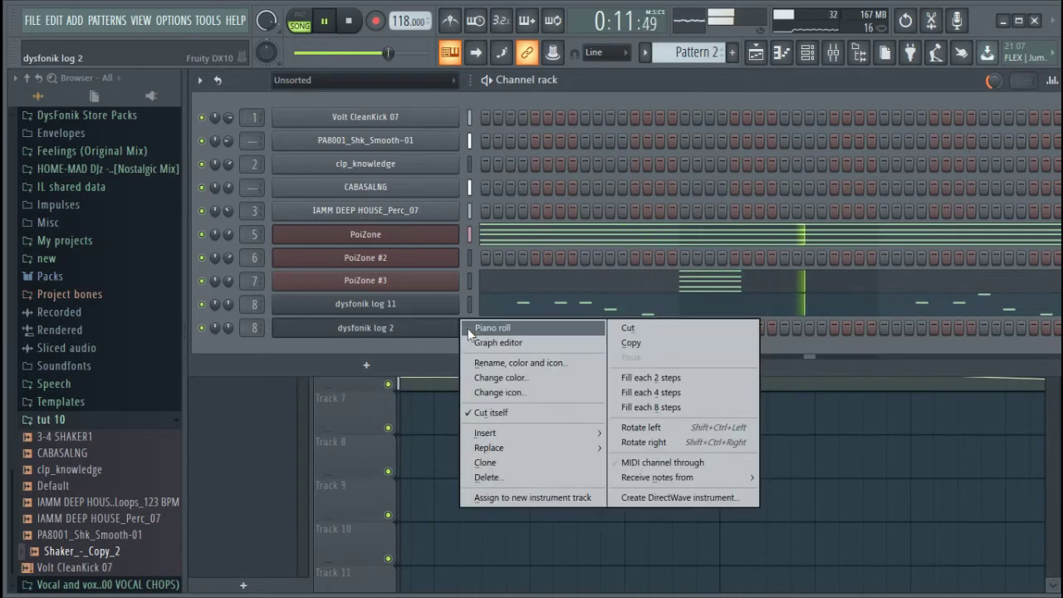
click(465, 329)
drag(656, 96, 727, 97)
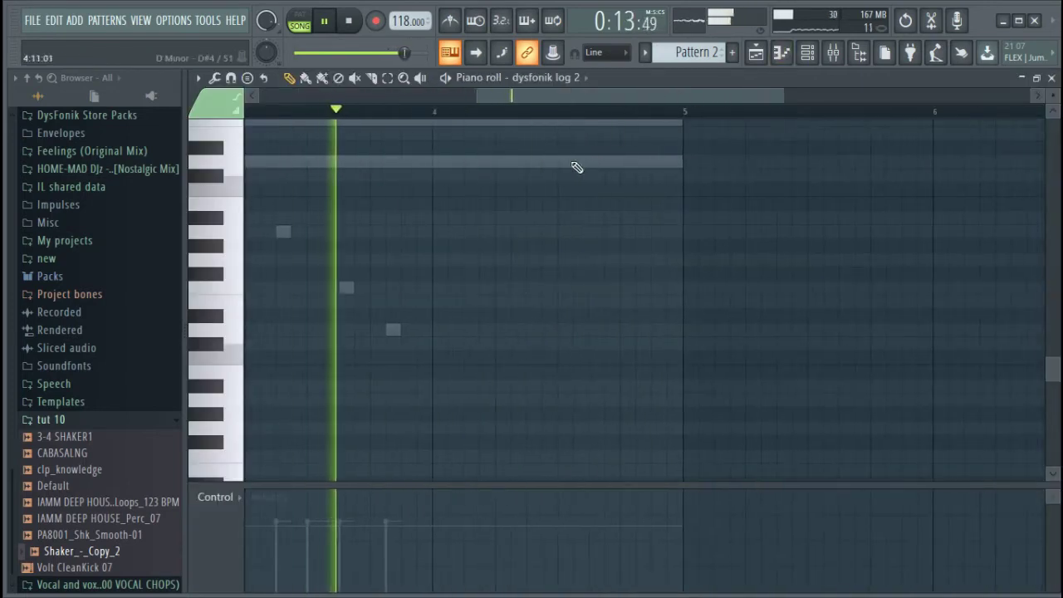
scroll(509, 208, up, 1)
click(498, 215)
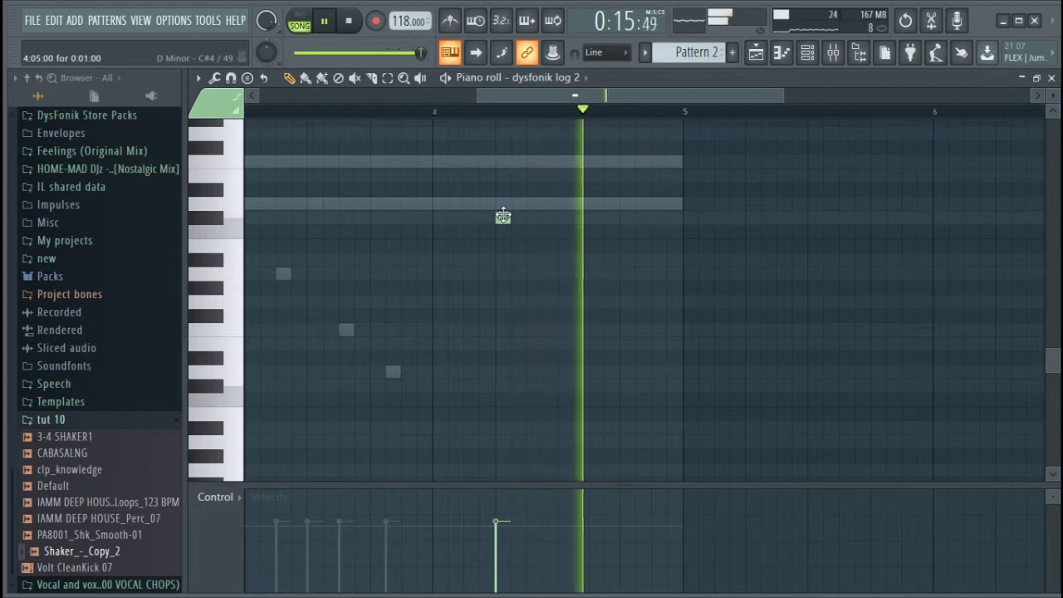
drag(503, 216, 512, 176)
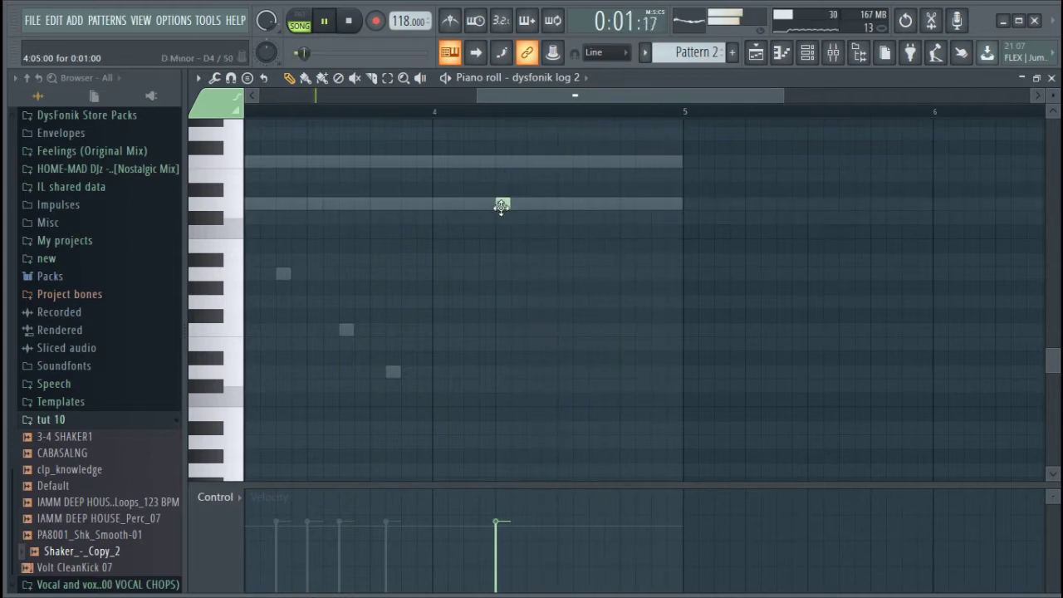
scroll(533, 222, up, 4)
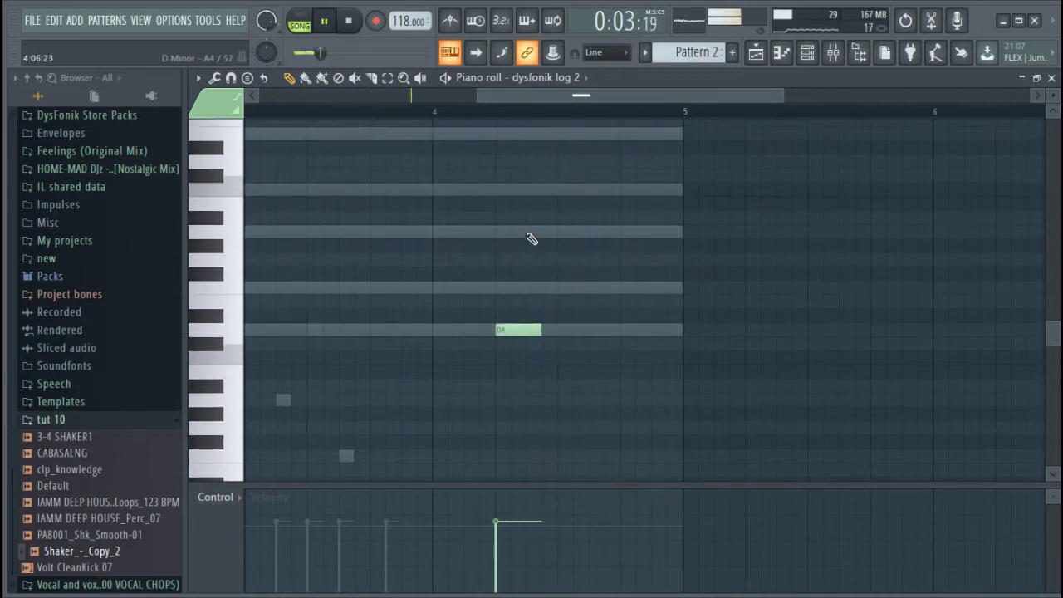
scroll(536, 238, up, 2)
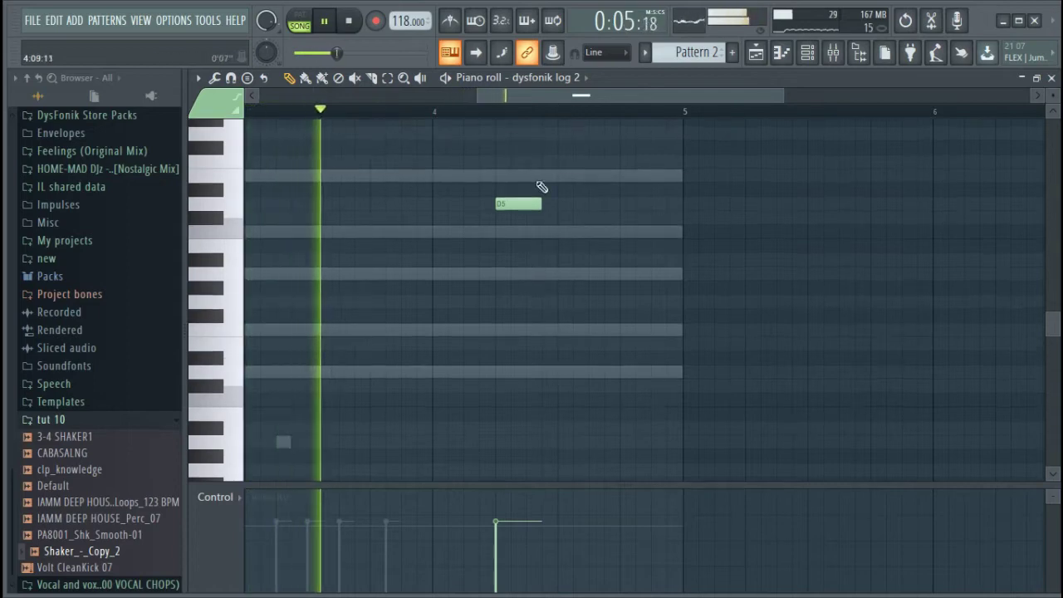
Step: In the dysfonik log 2 piano roll, shorten the D5 note to one step at 4:07 and place an A5 note at 4:09
drag(541, 205, 503, 202)
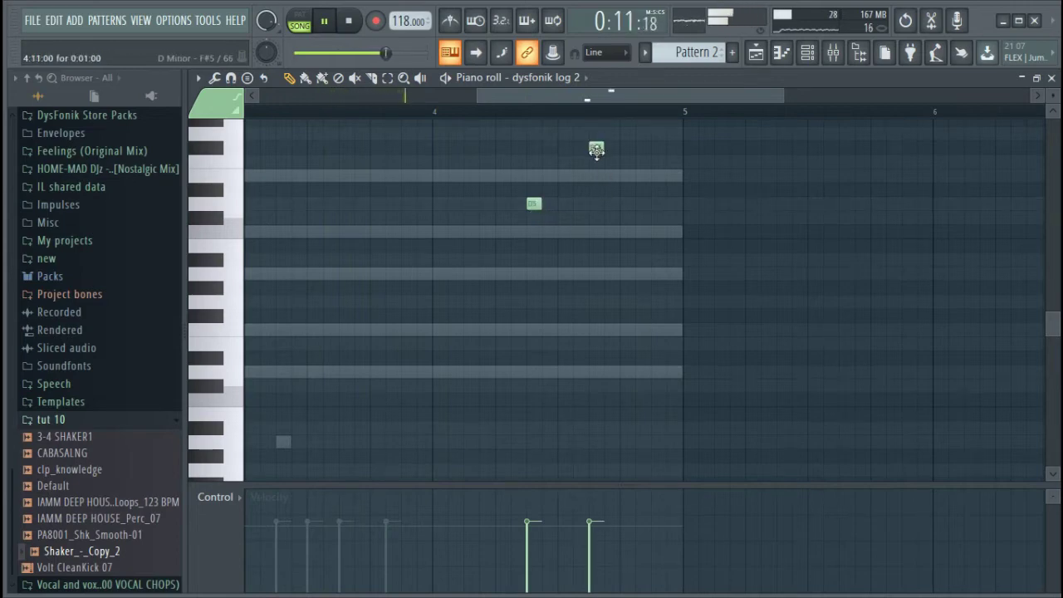
scroll(581, 157, up, 4)
drag(564, 216, 563, 188)
key(space)
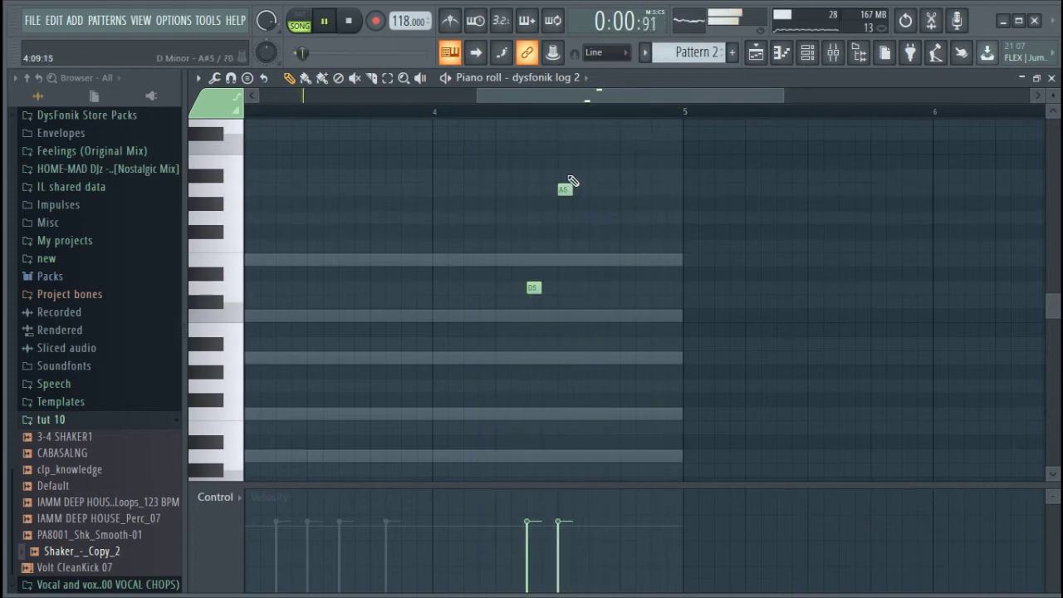
Step: Complete the run with an E6 note, positioning D5, A5 and E6 at 4:11, 4:13 and 4:15 with reduced velocities
scroll(582, 117, up, 3)
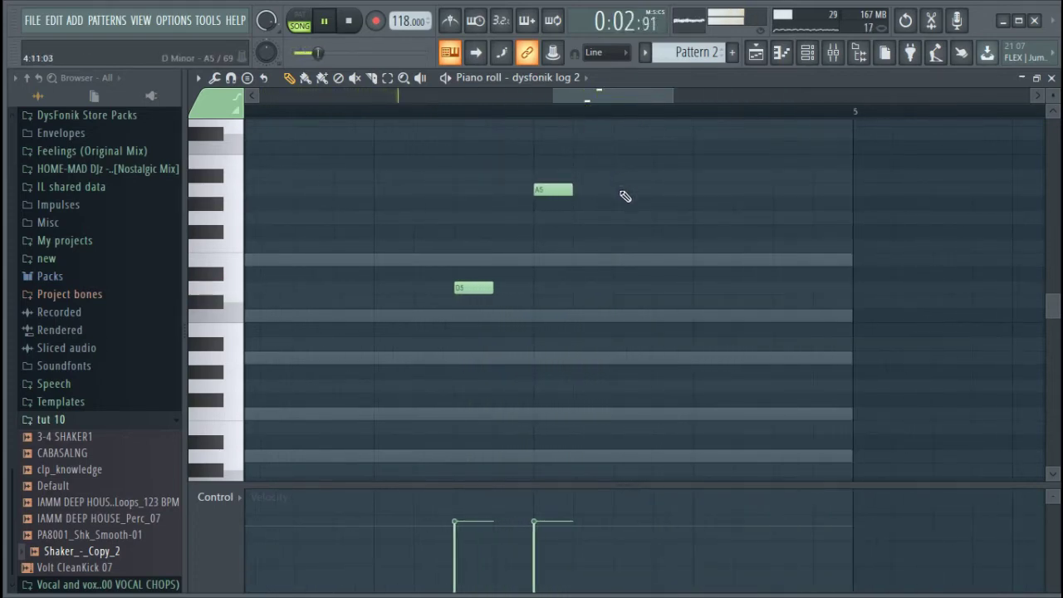
scroll(631, 200, up, 3)
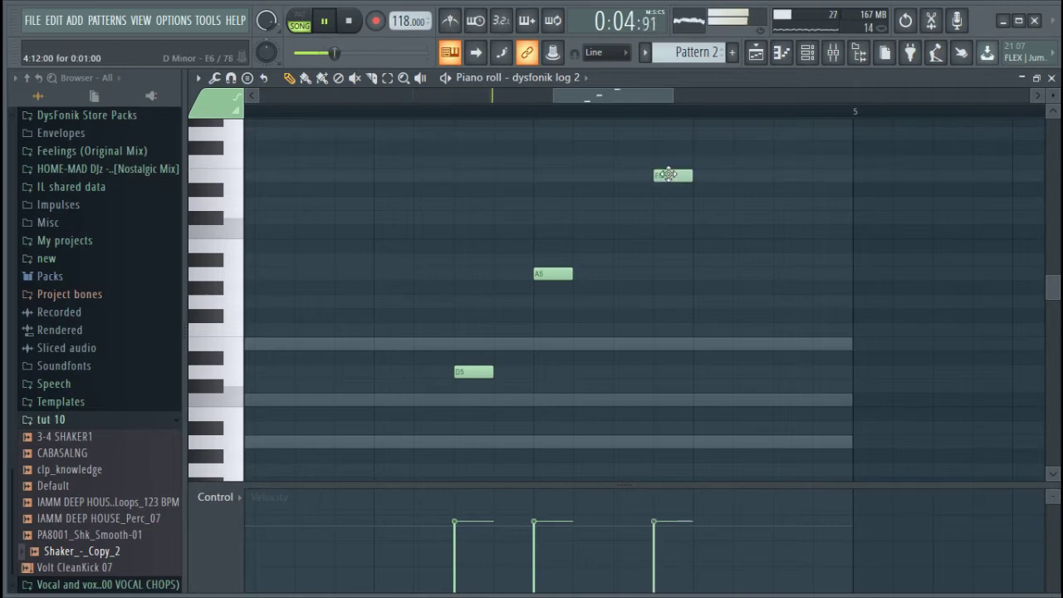
drag(670, 175, 779, 185)
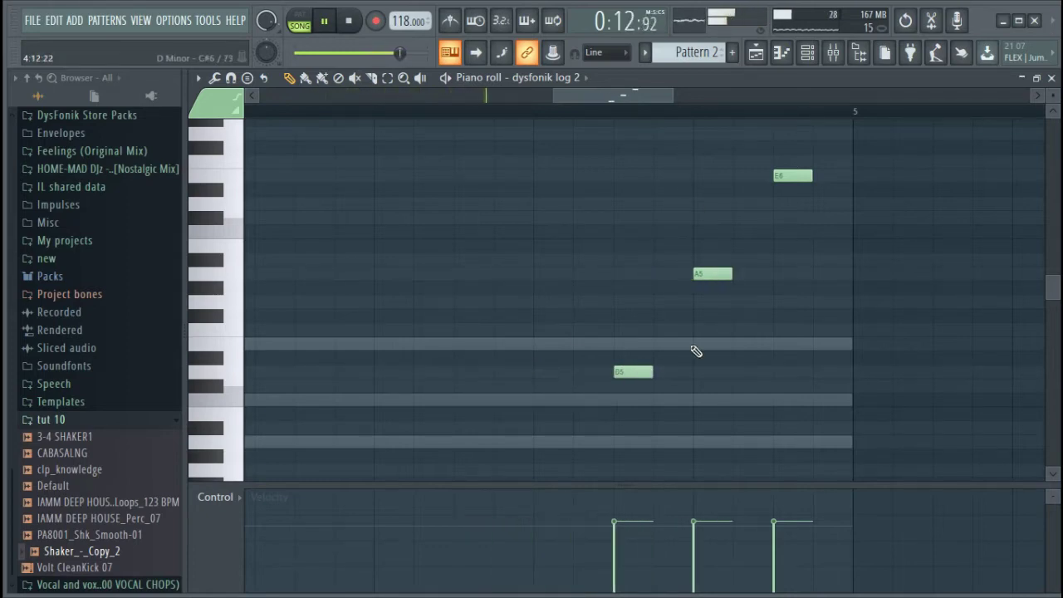
drag(710, 550, 713, 540)
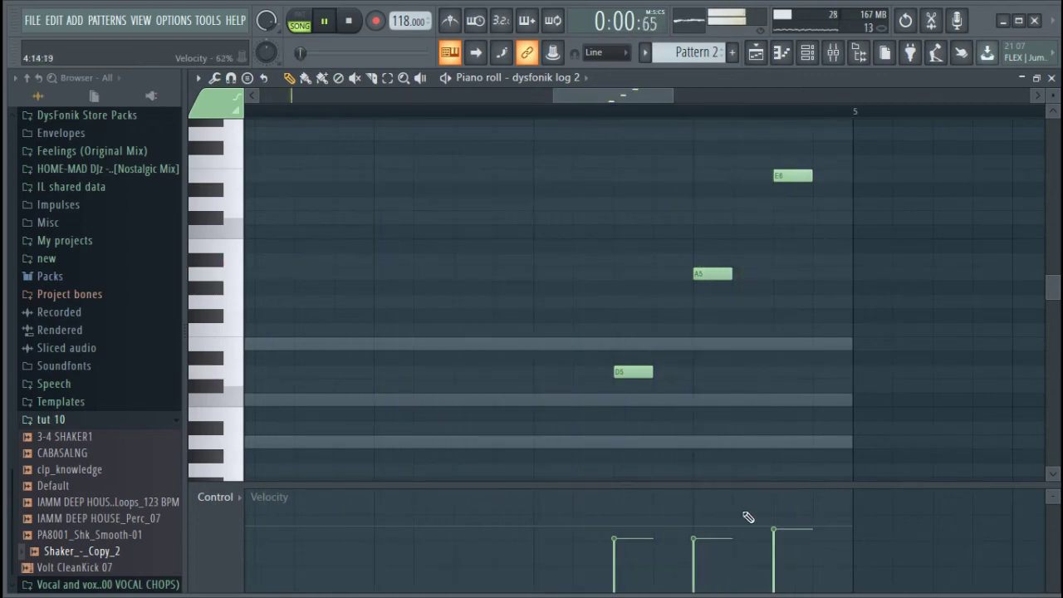
Step: Add a reFX Nexus channel with its Saw Init sound and lower its filter modifier cutoff
click(806, 52)
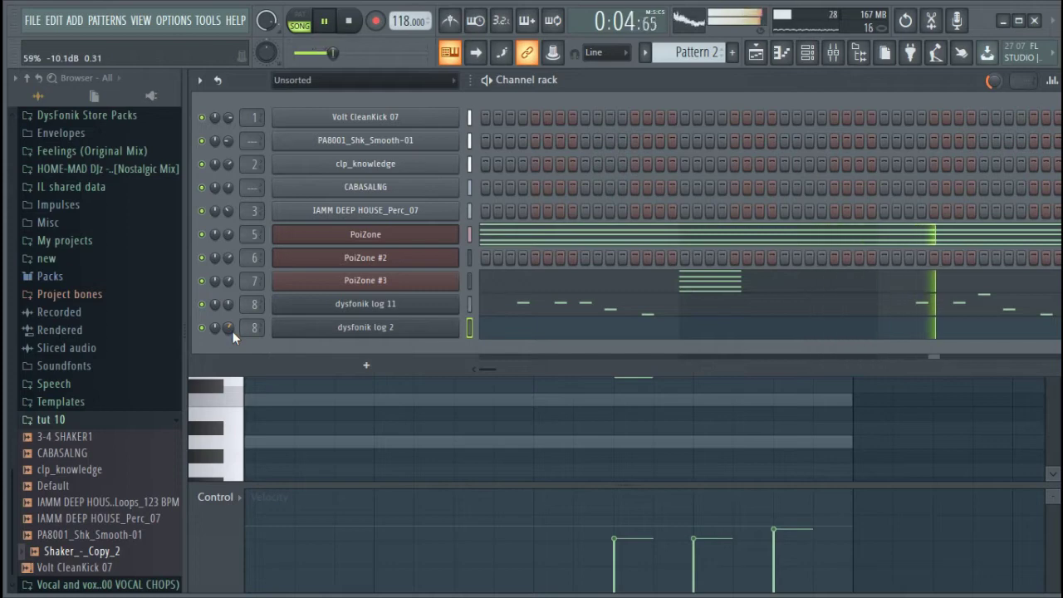
click(365, 365)
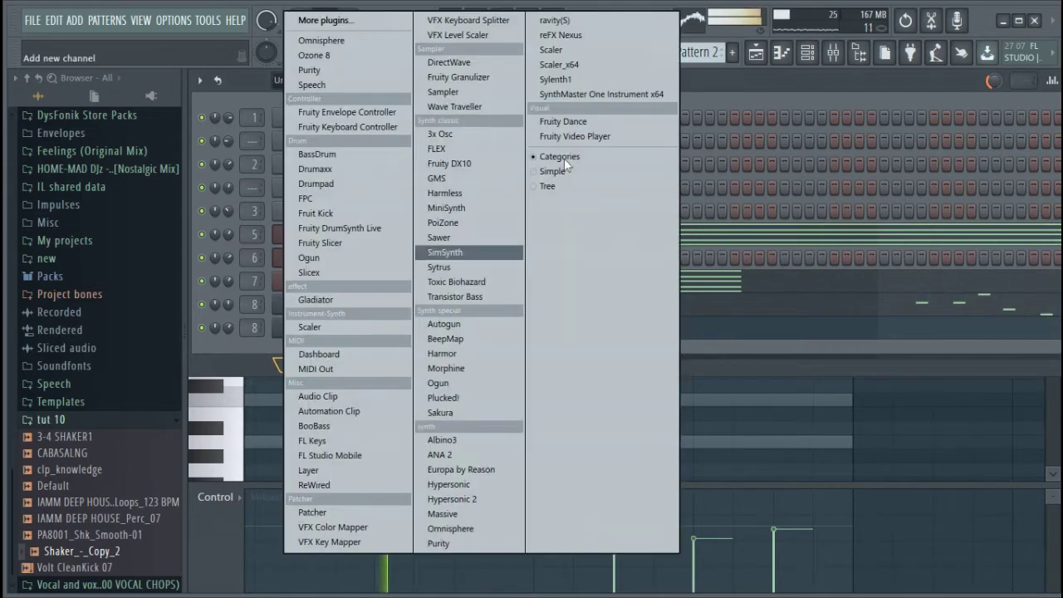
click(593, 35)
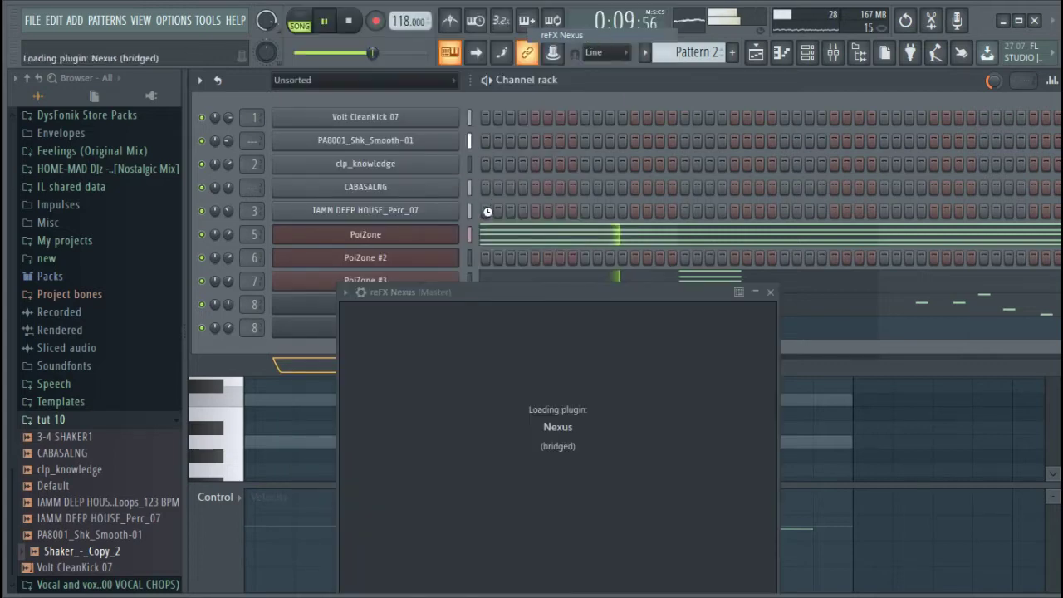
drag(738, 280, 724, 135)
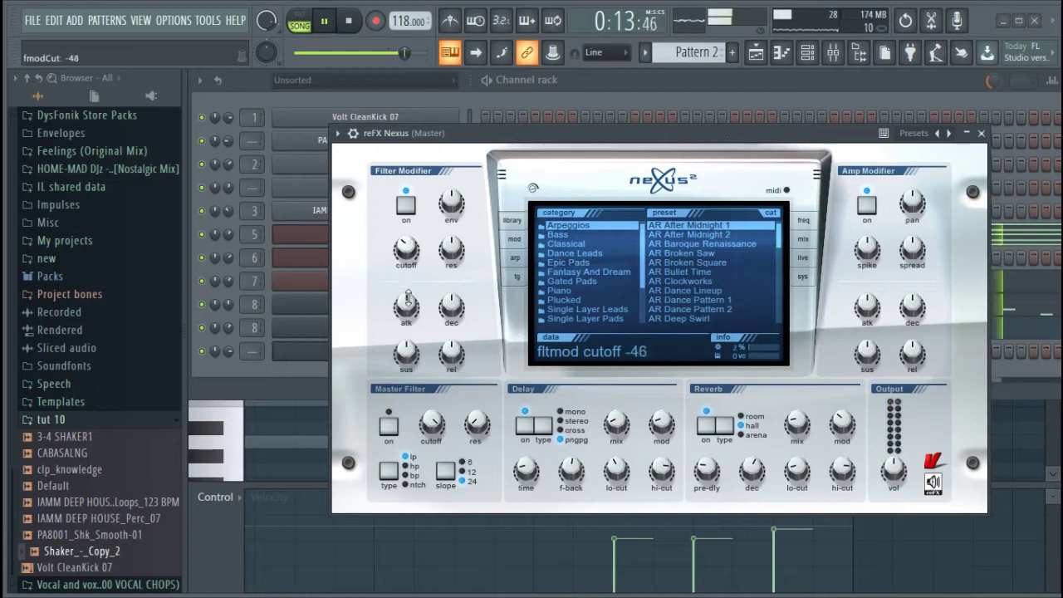
drag(406, 247, 407, 251)
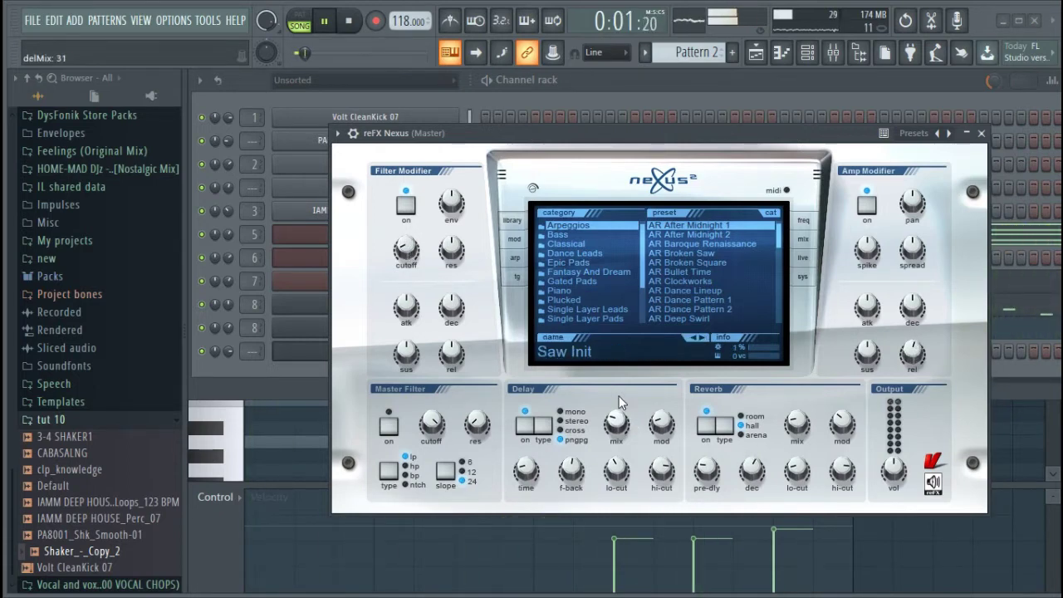
click(983, 133)
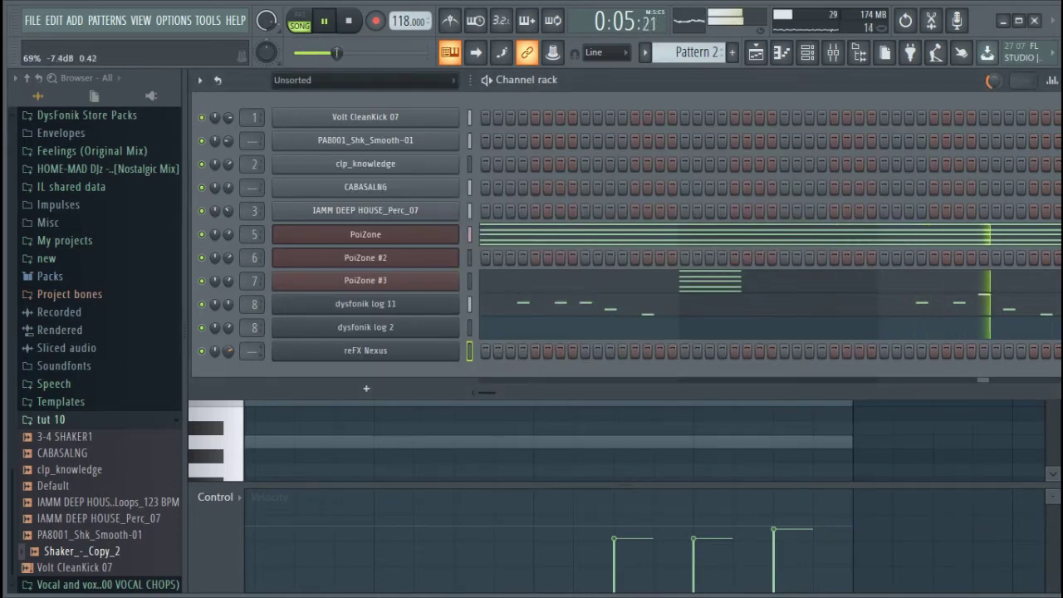
Step: Open the reFX Nexus channel's piano roll and place a one-step A4 note at 1:04, auditioning pitches during playback
right_click(405, 349)
click(516, 350)
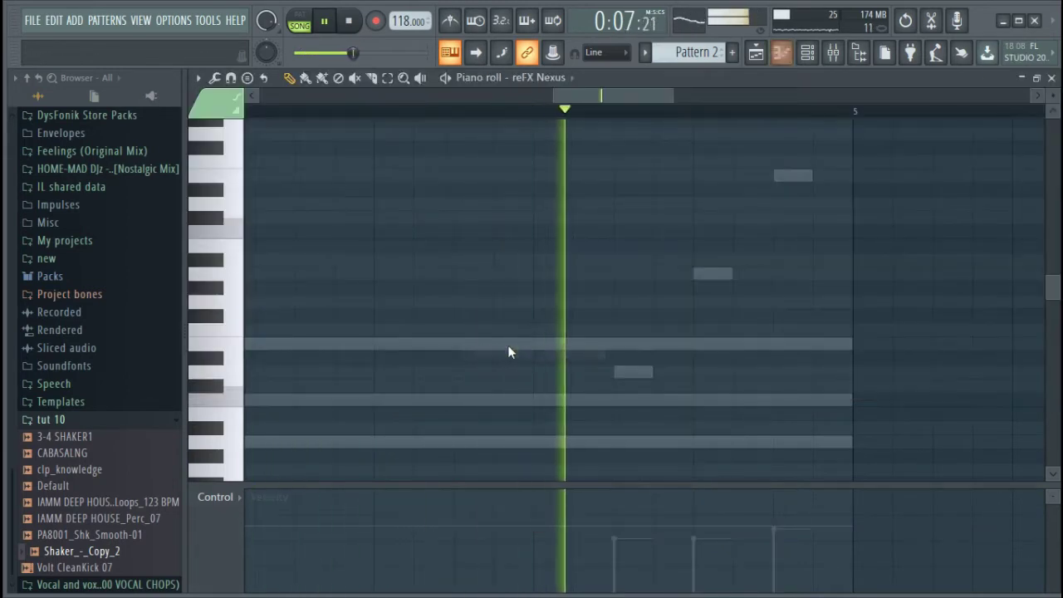
scroll(560, 244, down, 2)
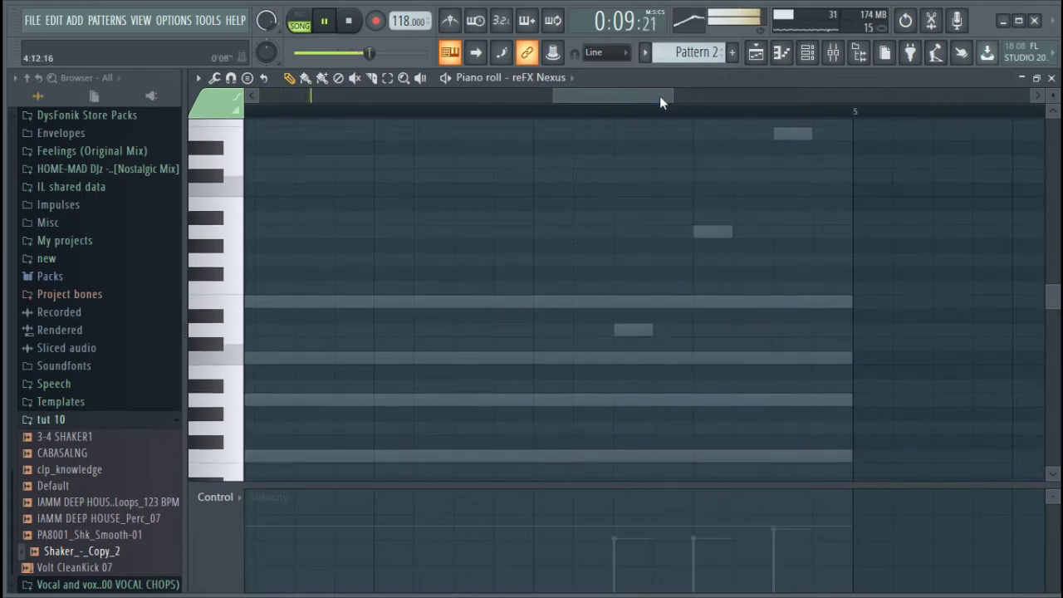
click(382, 302)
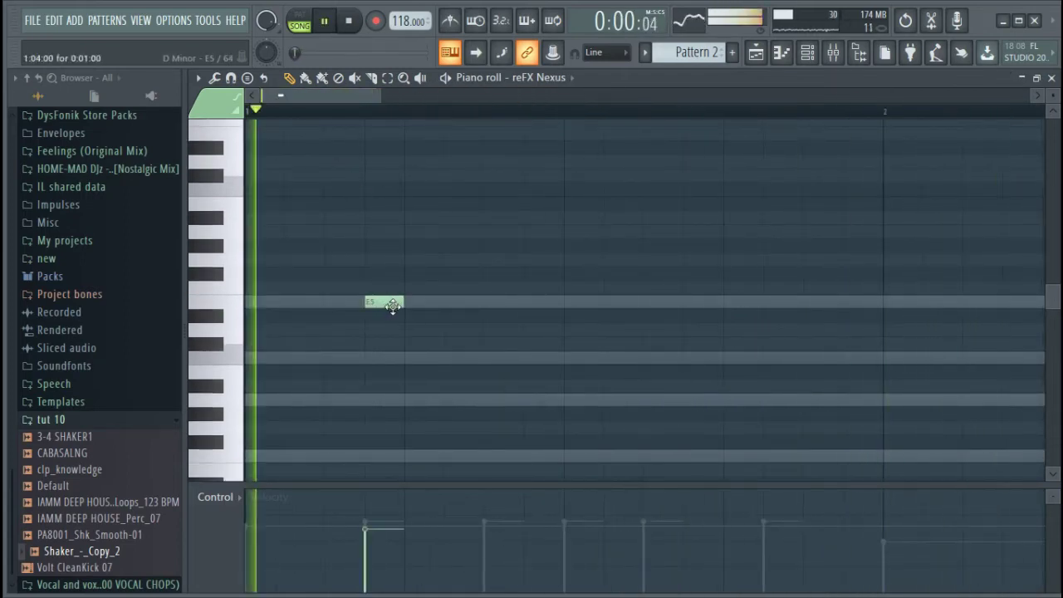
key(space)
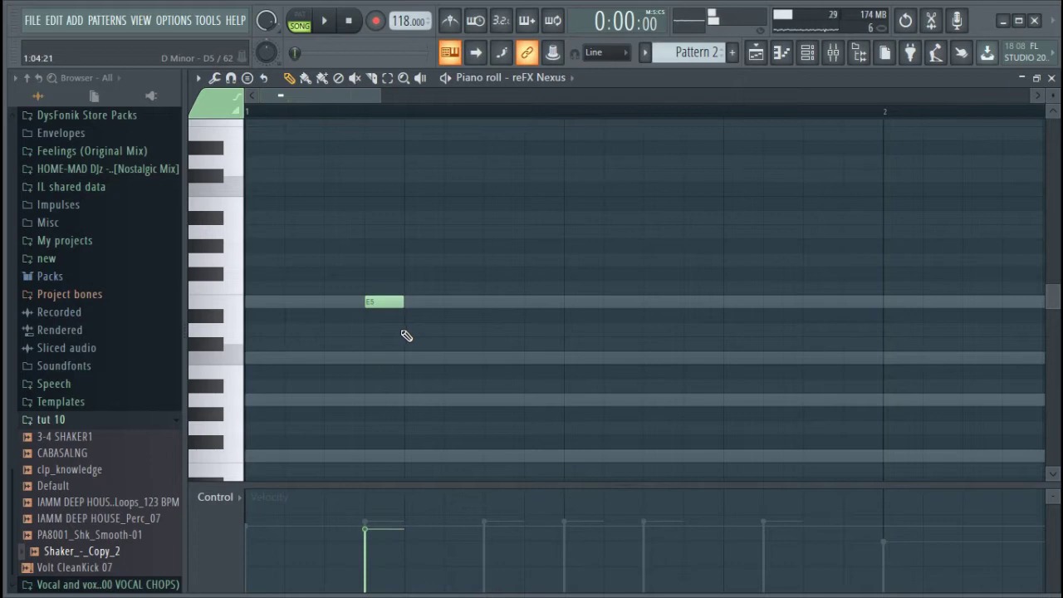
mouse_move(374, 323)
mouse_down()
mouse_move(387, 454)
mouse_move(378, 304)
mouse_up()
key(space)
key(space)
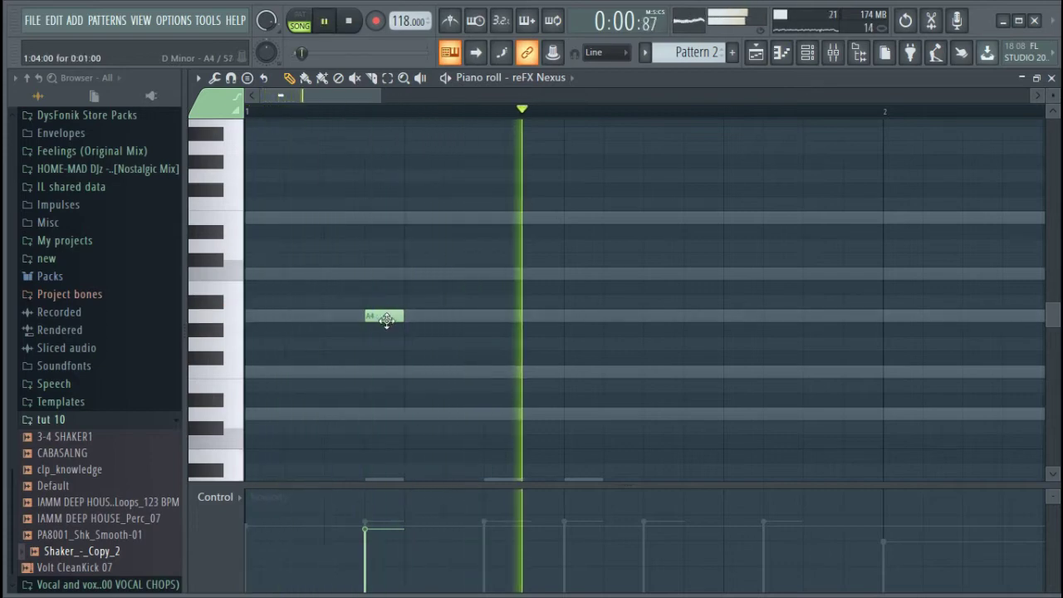
Step: Add one-step notes on C5 at 1:07 and E5 at 1:09 to the Nexus melody, checking them in playback
drag(457, 302, 507, 275)
key(space)
key(space)
key(space)
key(space)
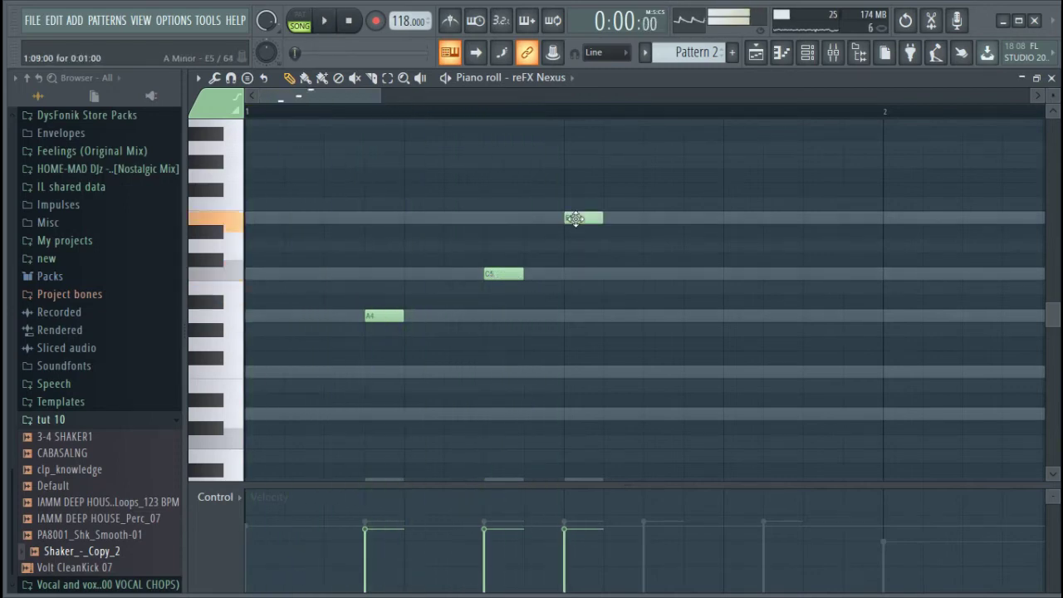
Step: Add a one-step note at 1:11, settle it on E5, and lower the 1:09 note to D5
key(space)
key(space)
key(space)
click(665, 176)
key(space)
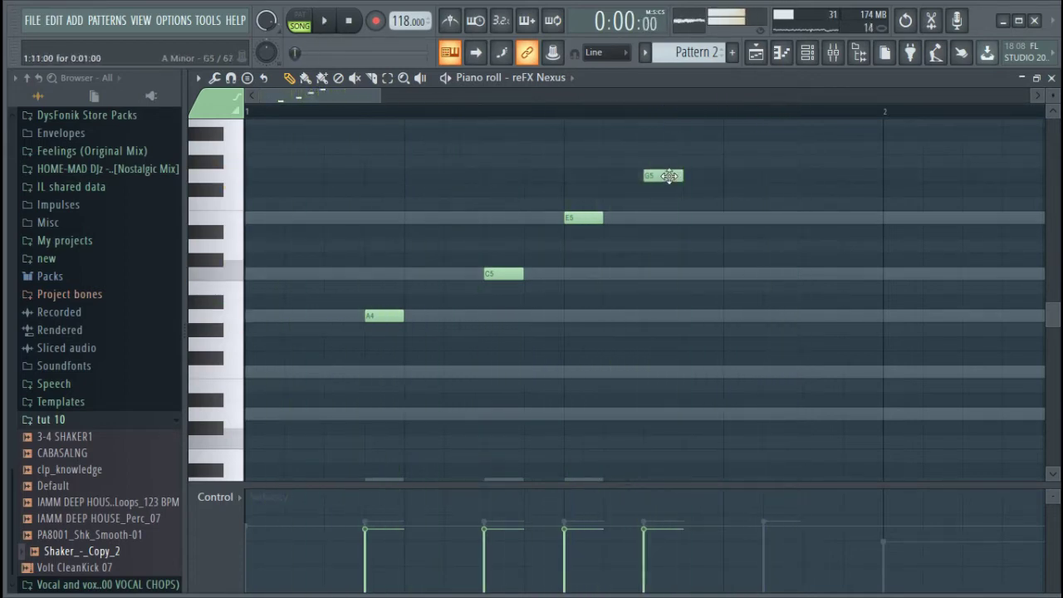
drag(673, 141, 680, 221)
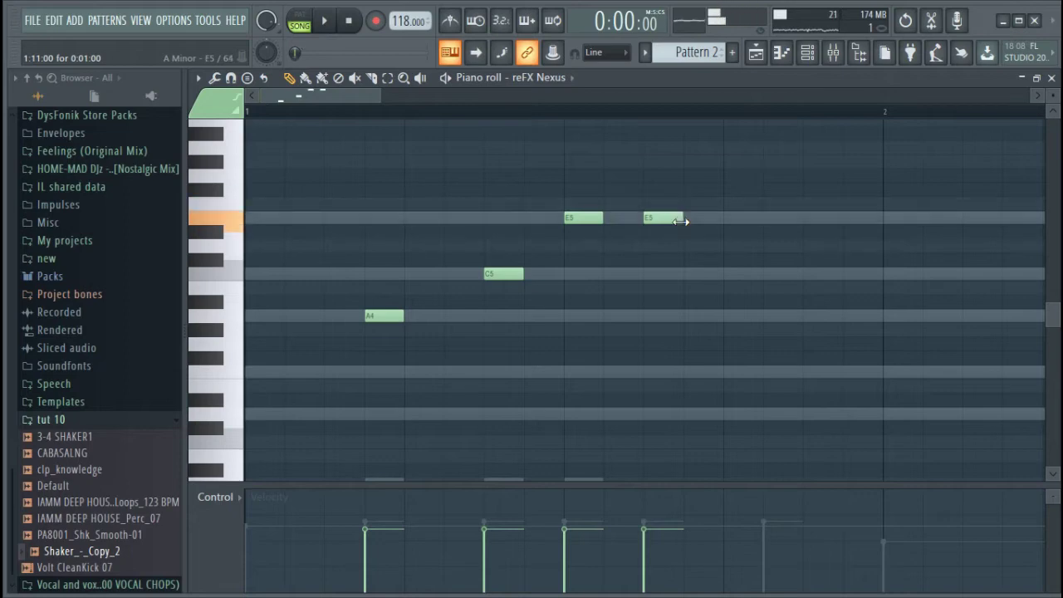
drag(593, 233, 593, 256)
key(space)
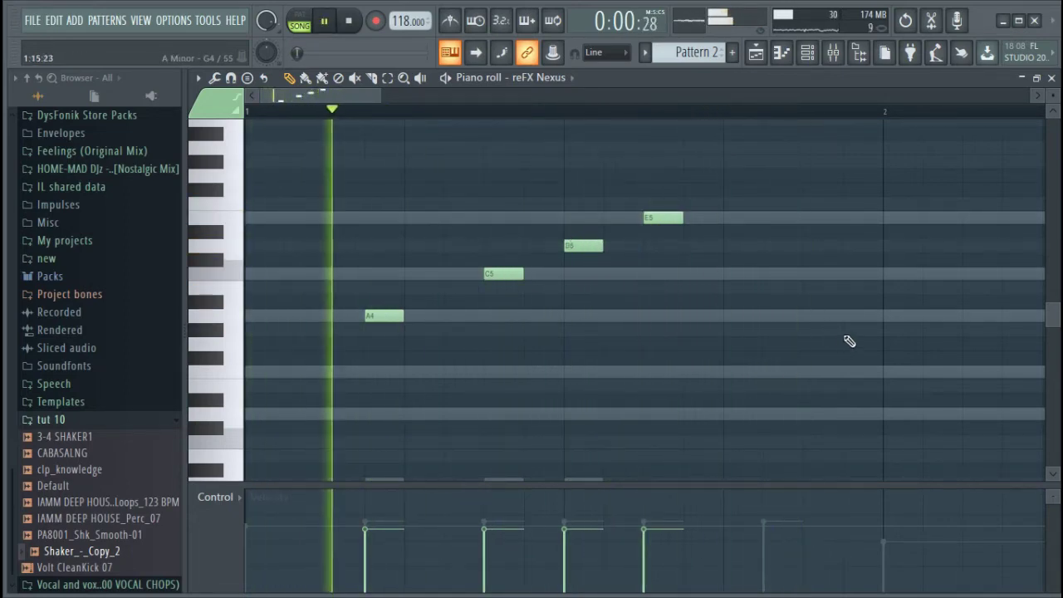
Step: Finish the first bar of the Nexus melody with a one-step A4 note at 1:14 and check it in playback
click(814, 315)
key(space)
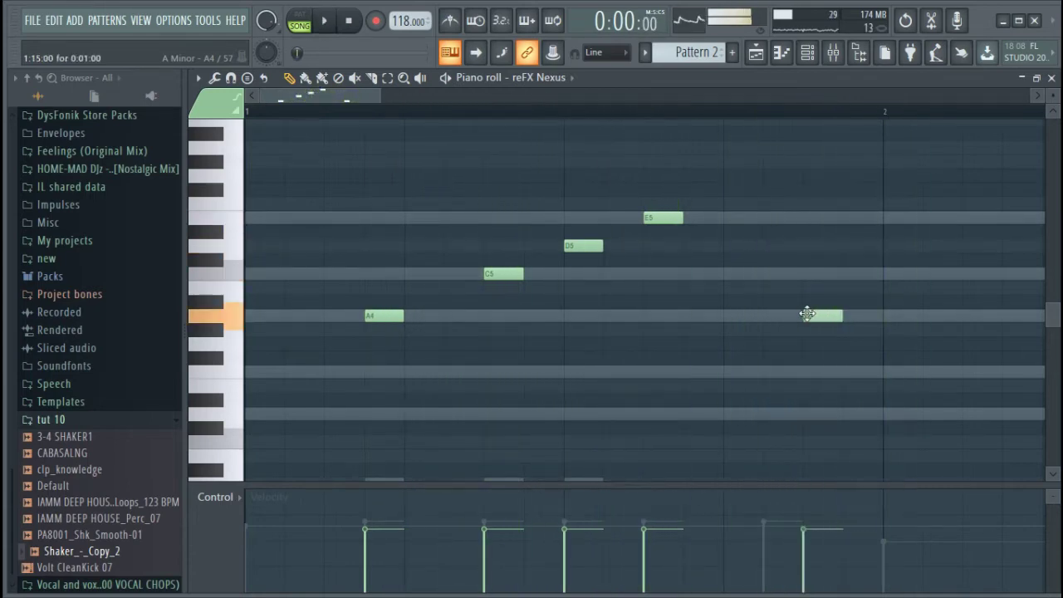
key(space)
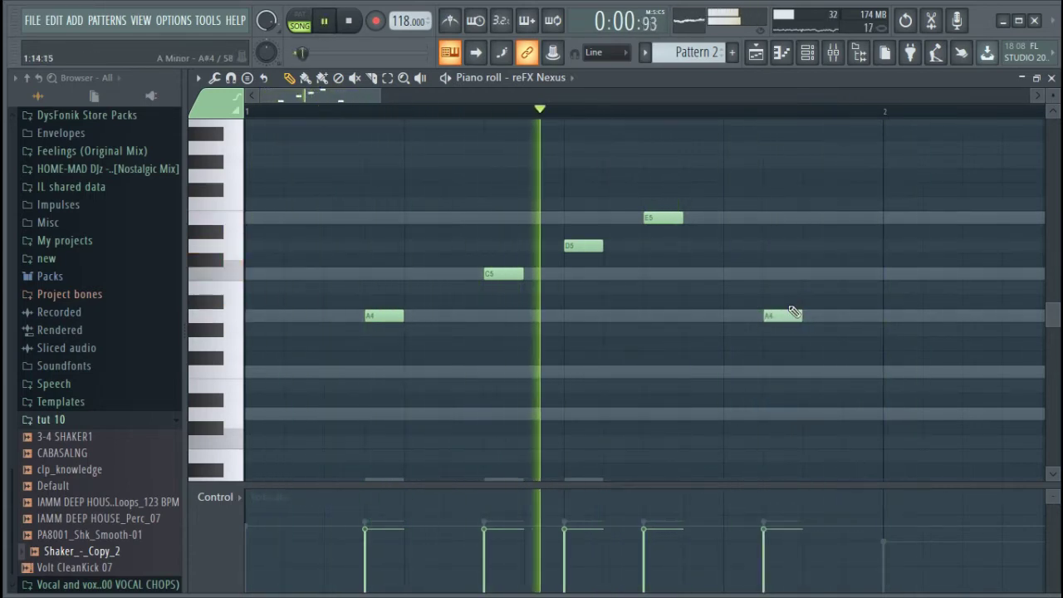
key(space)
Step: Transpose the whole one-bar Nexus melody up one octave
scroll(800, 126, down, 1)
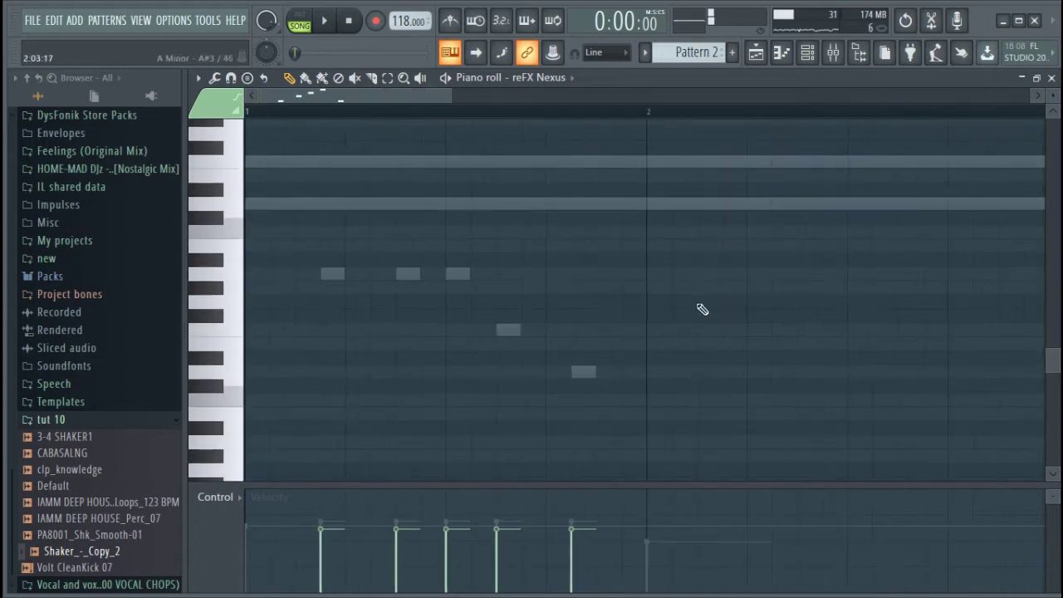
scroll(703, 309, up, 3)
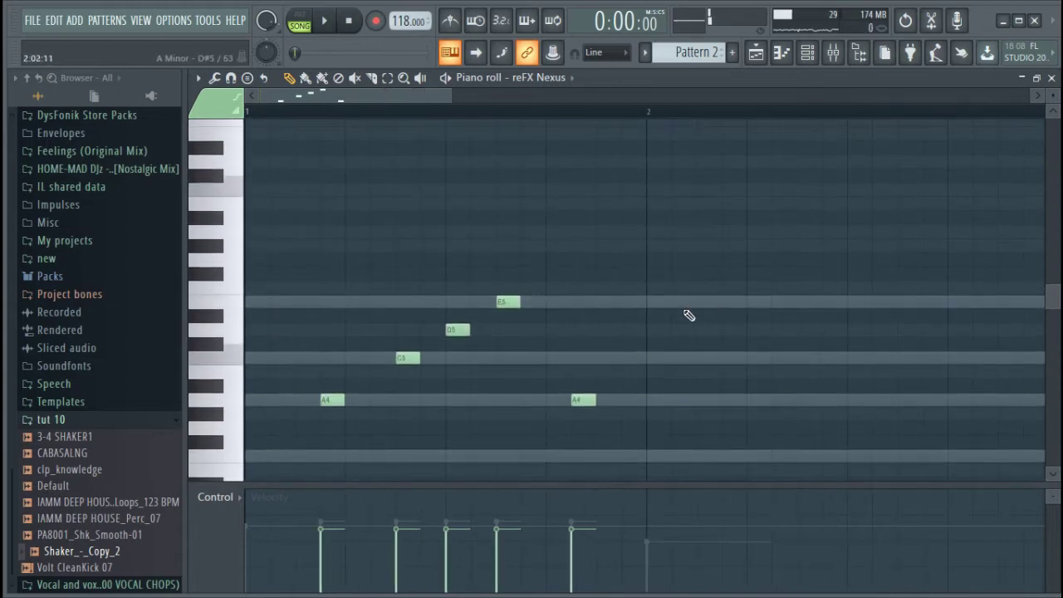
key(ctrl+Up)
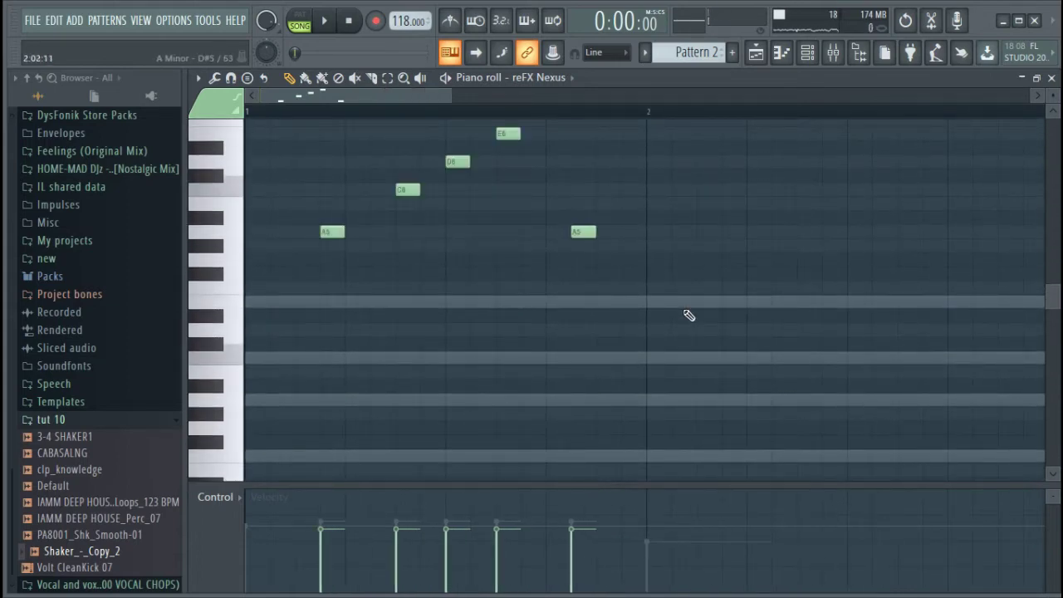
scroll(645, 157, up, 2)
scroll(601, 118, down, 2)
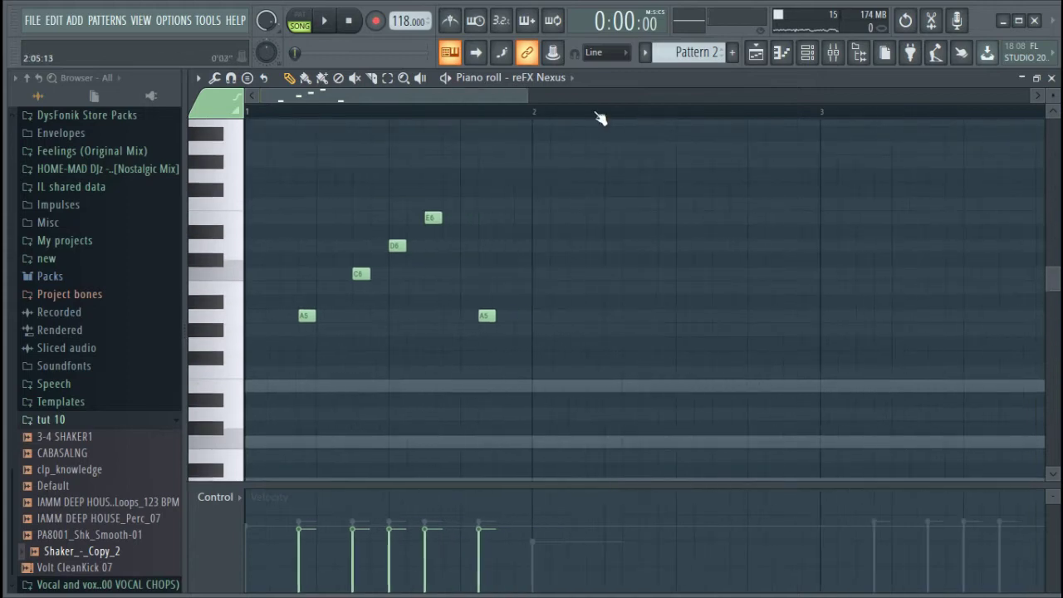
Step: Duplicate the first bar of the Nexus melody across bars 2 to 4 and play the song
double_click(461, 114)
key(ctrl+b)
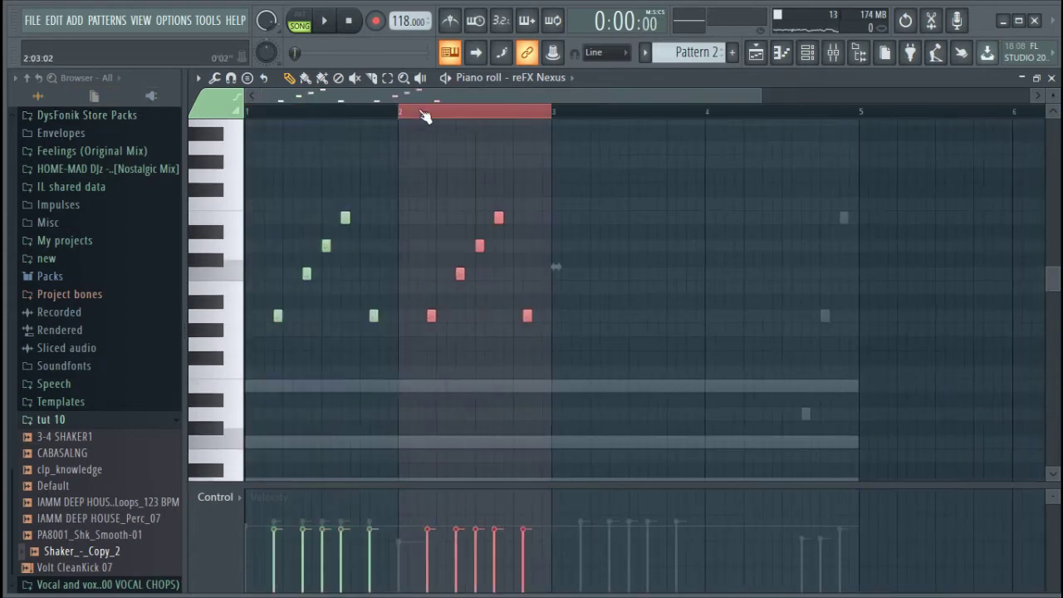
key(ctrl+b)
key(ctrl+b)
key(ctrl+d)
drag(763, 92, 596, 101)
key(space)
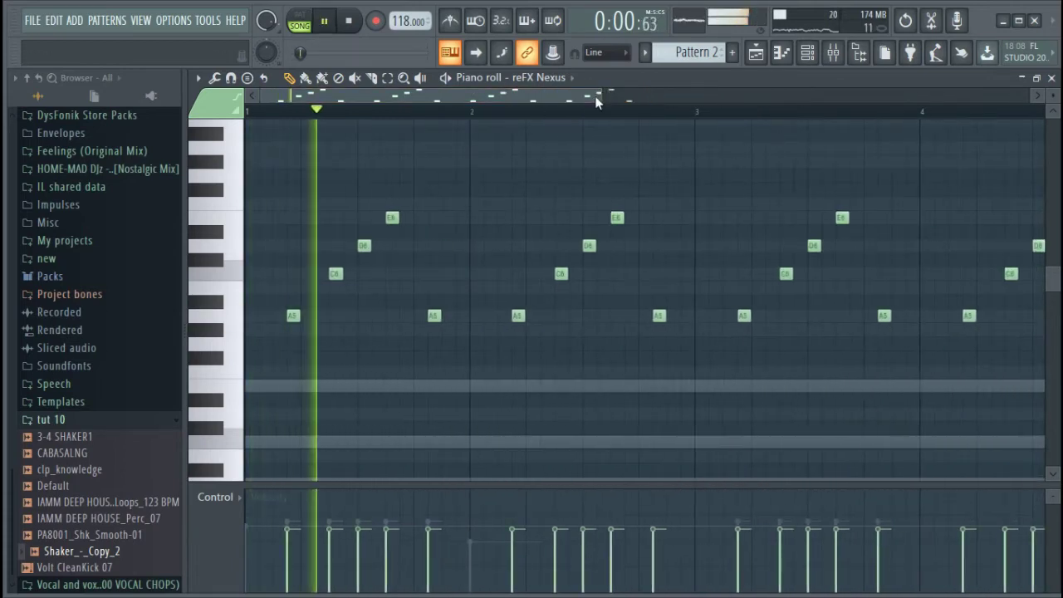
Step: In the reFX Nexus settings, raise the reverb mix and set the delay mix to 61 while the song plays
click(808, 55)
click(449, 350)
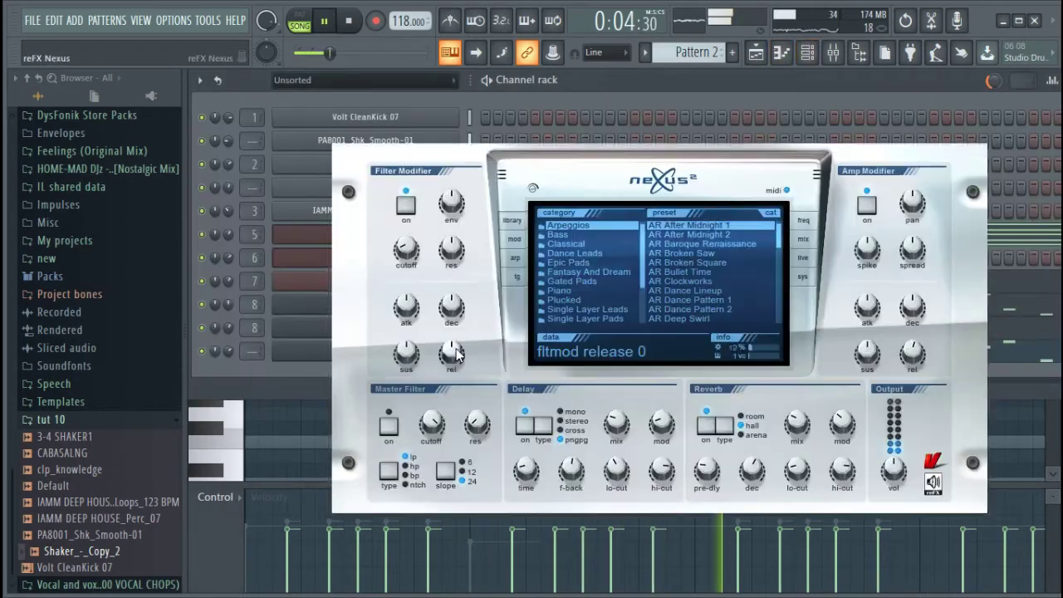
drag(617, 425, 617, 419)
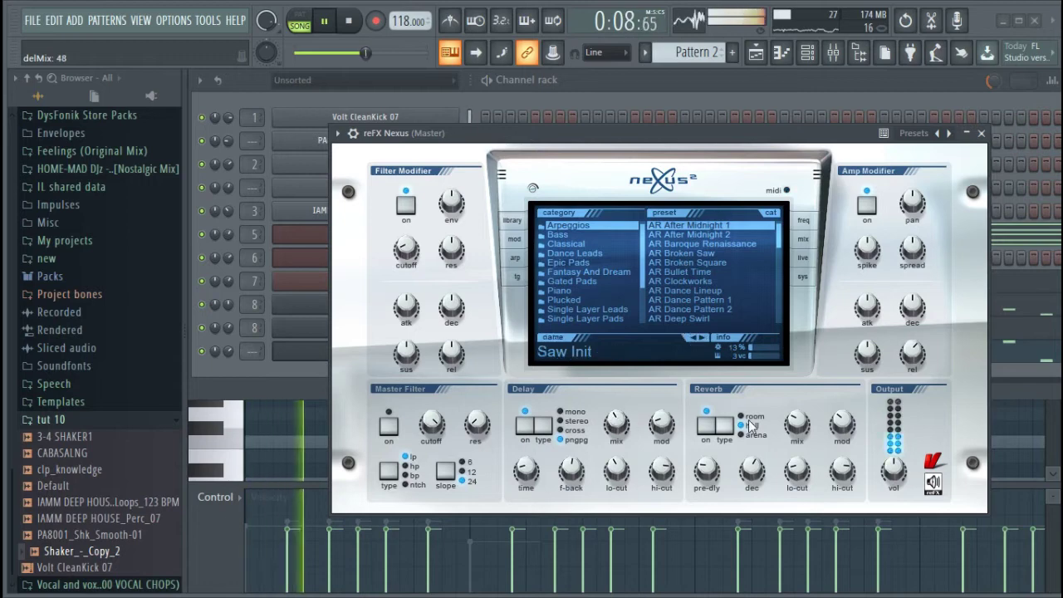
click(791, 405)
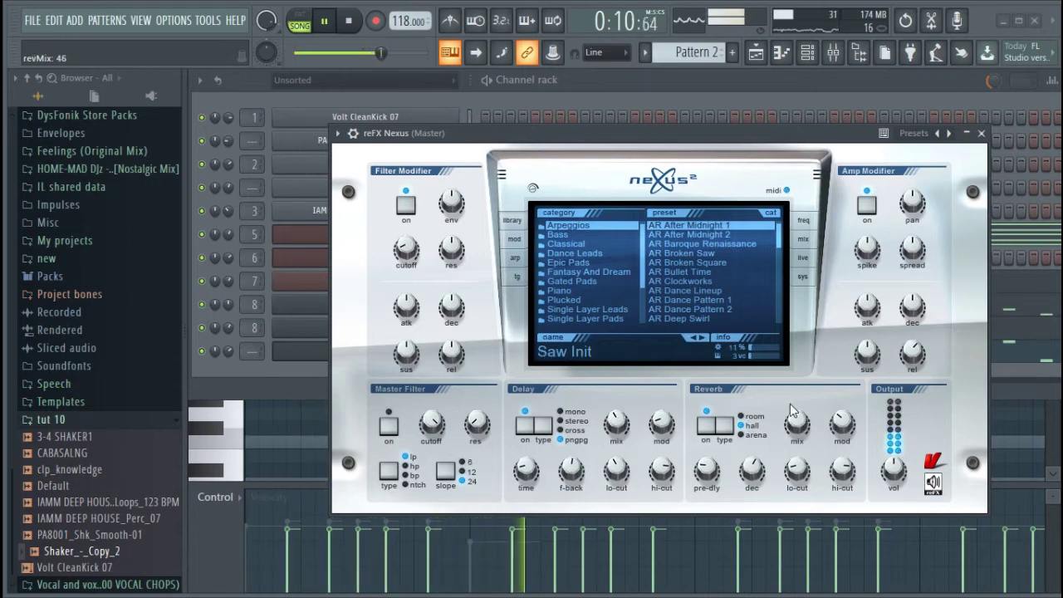
drag(630, 436, 630, 430)
drag(800, 428, 800, 423)
drag(624, 429, 625, 425)
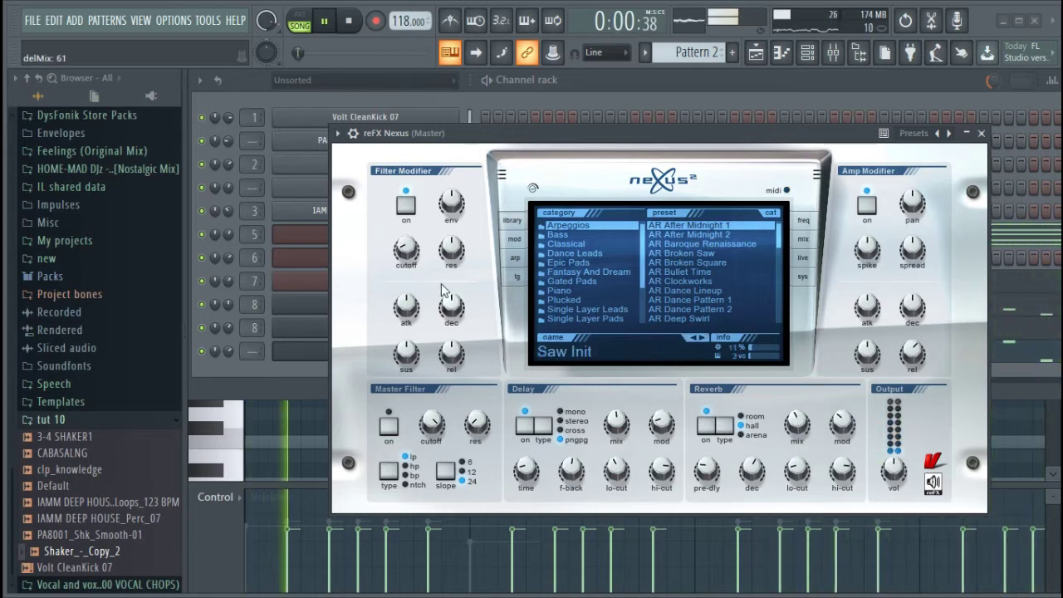
Step: Fine-tune the Nexus filter modifier cutoff around -101 by ear and stop playback
mouse_move(405, 252)
mouse_down()
mouse_move(414, 197)
mouse_move(412, 257)
mouse_up()
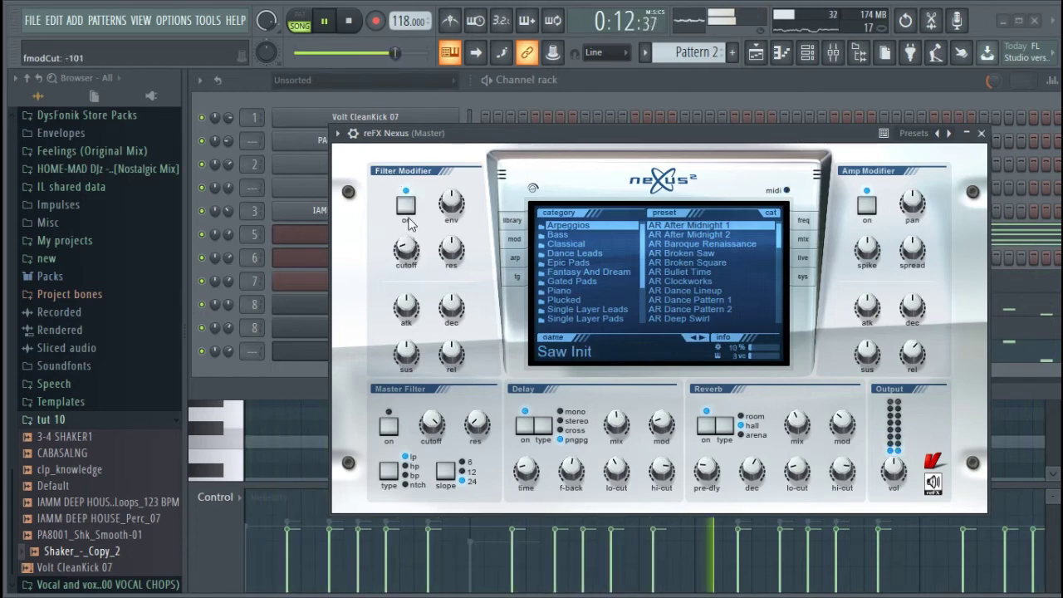
mouse_move(408, 242)
mouse_down()
mouse_move(416, 158)
mouse_move(413, 254)
mouse_up()
key(space)
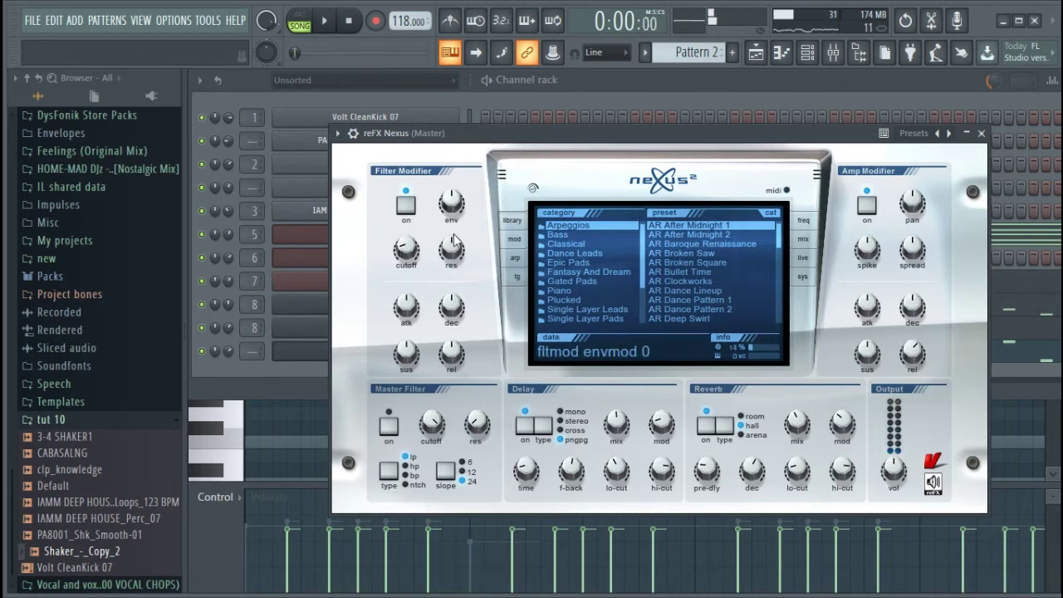
Step: Arm recording for notes and automation
click(376, 23)
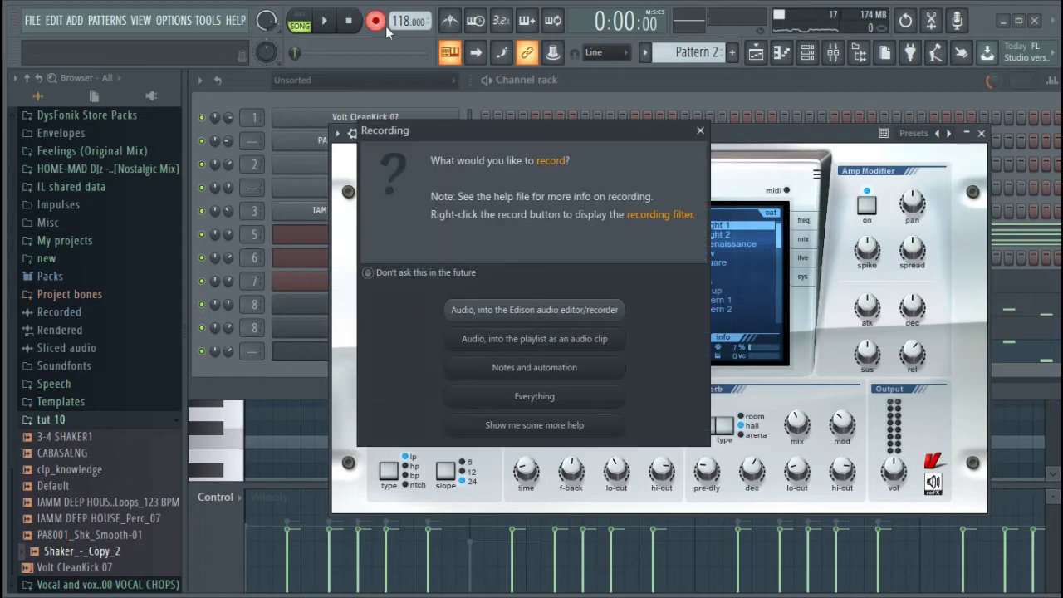
click(545, 372)
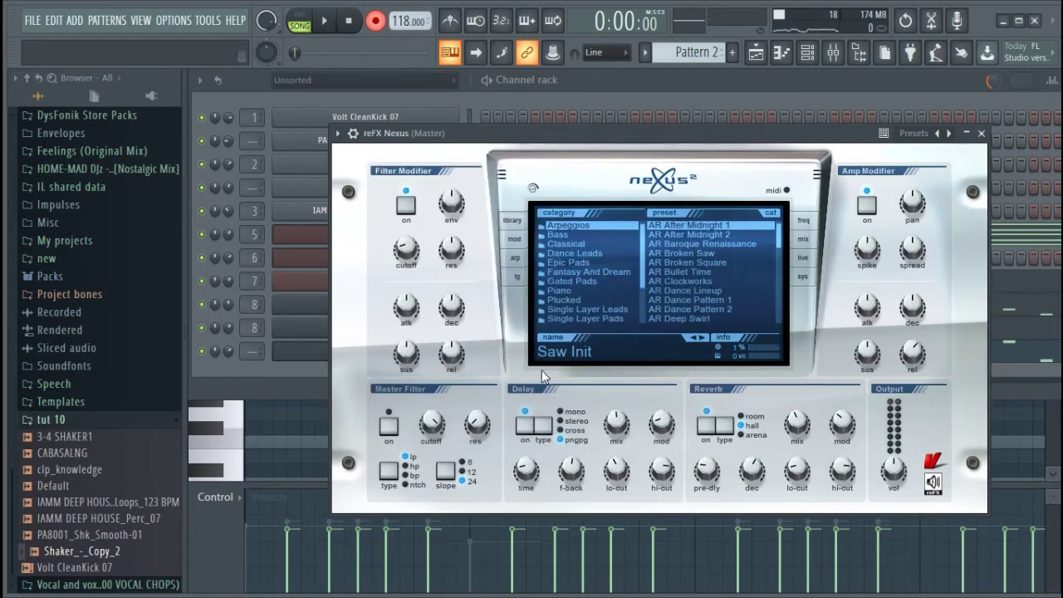
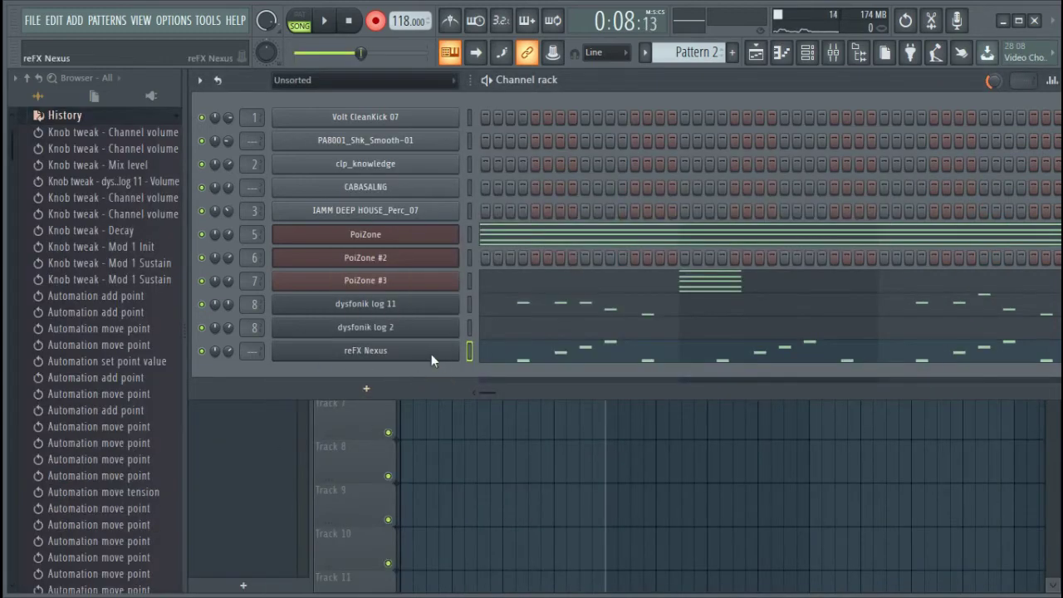
Step: Move the reFX Nexus melody notes from Pattern 2 into a new Pattern 4
right_click(457, 344)
click(639, 352)
click(732, 52)
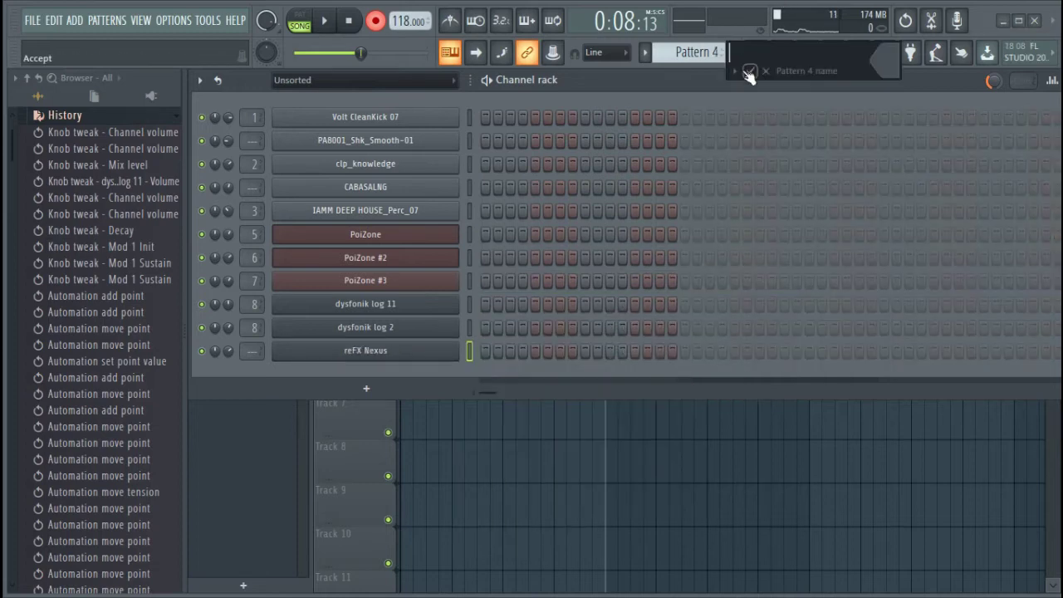
click(751, 71)
key(ctrl+v)
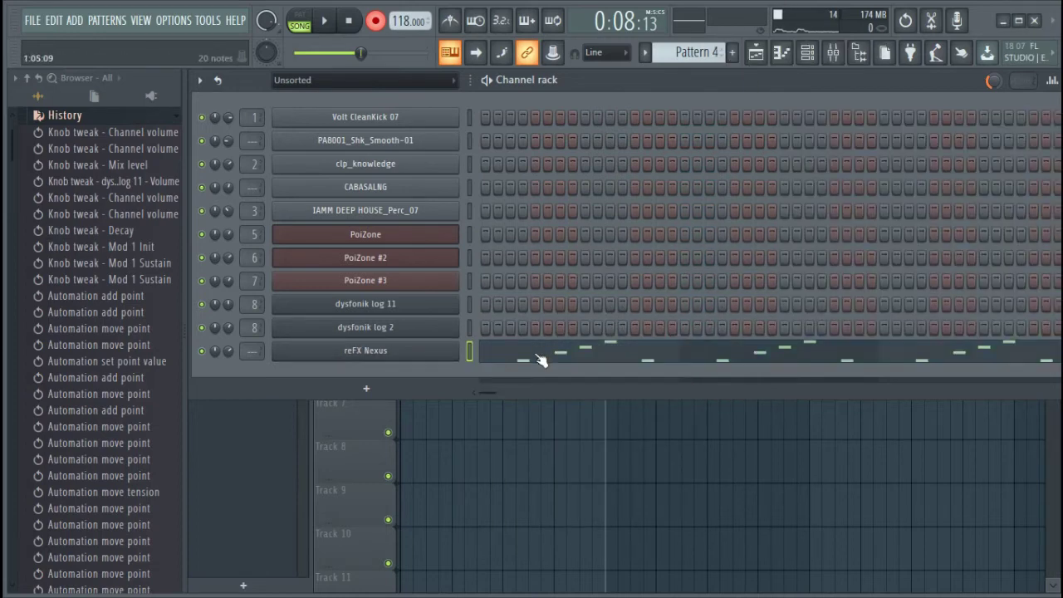
Step: Duplicate the four-bar Nexus melody in Pattern 4 across bars 5 to 8 and clear the selection
click(540, 359)
scroll(653, 115, down, 4)
key(ctrl+a)
key(ctrl+b)
scroll(521, 114, down, 2)
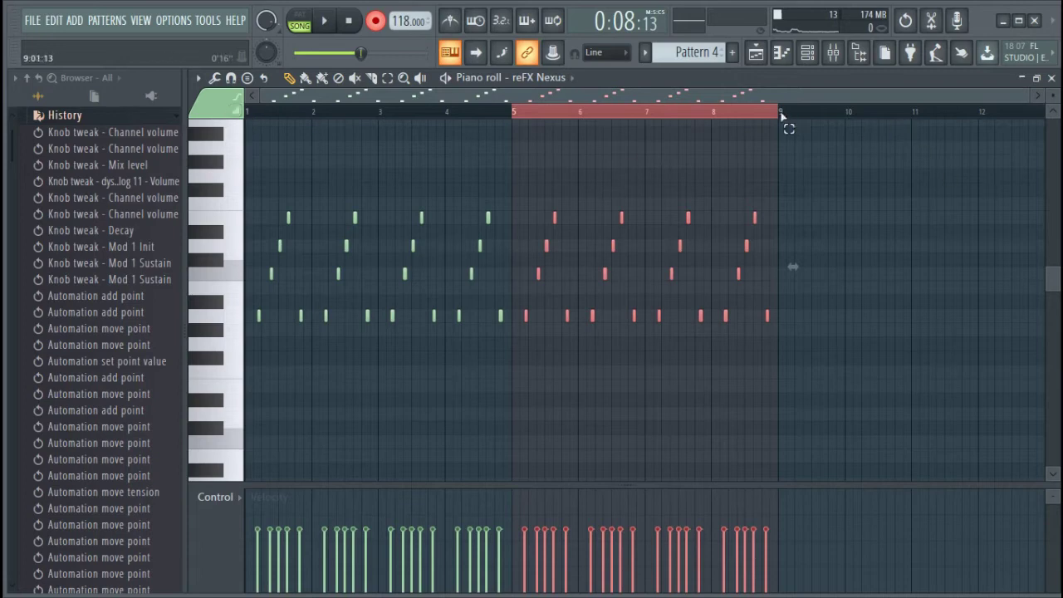
key(ctrl+d)
Step: Place Pattern 4 on playlist Track 7 starting at bar 1 and return the song position to the start
click(757, 55)
click(531, 412)
drag(532, 412, 412, 416)
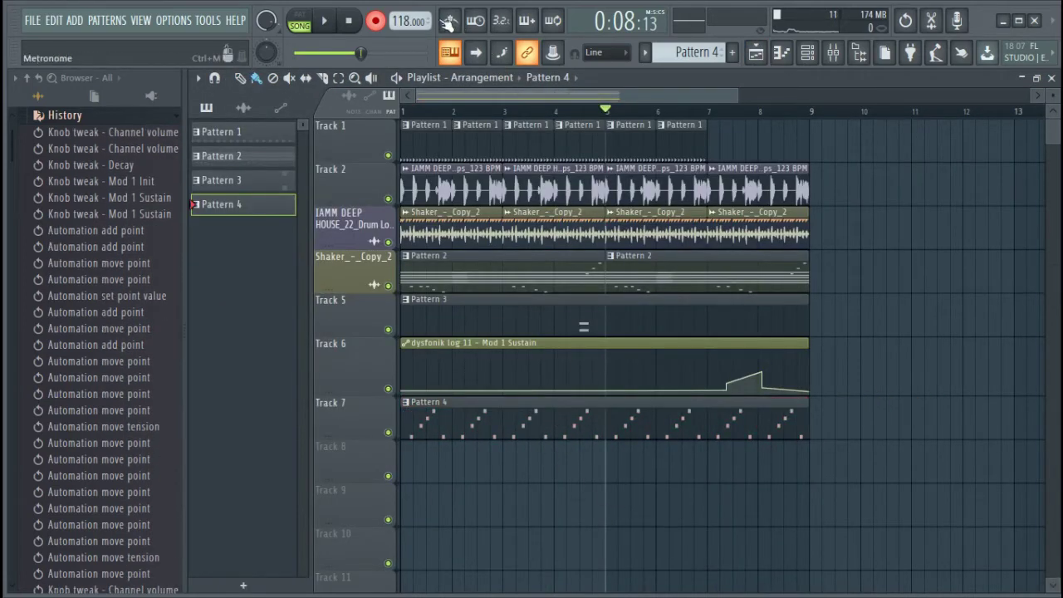
click(352, 22)
Step: Open the reFX Nexus settings and start the armed song recording to automate the filter modifier cutoff
click(807, 52)
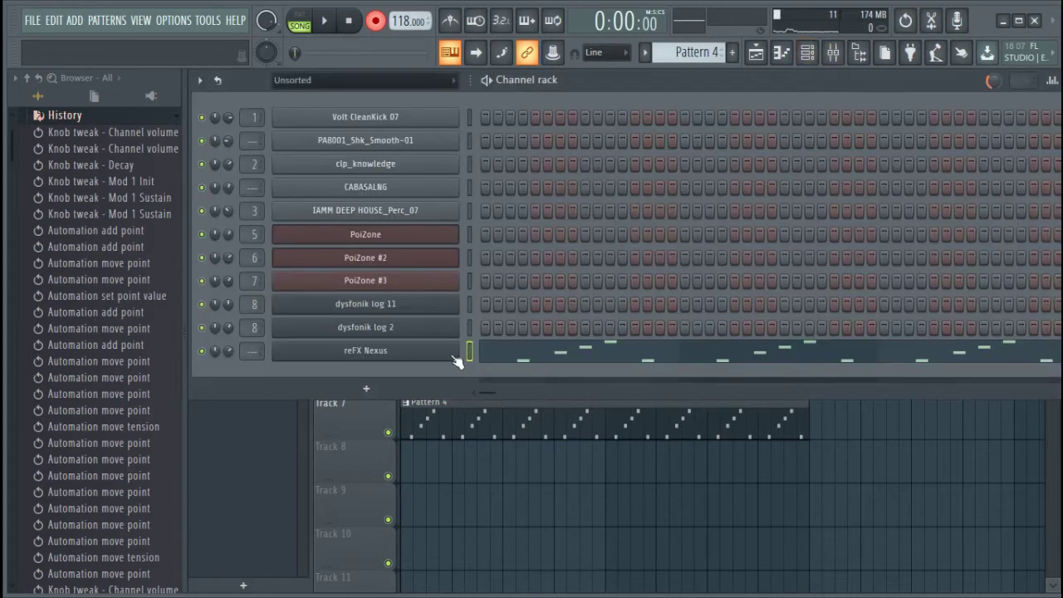
click(420, 350)
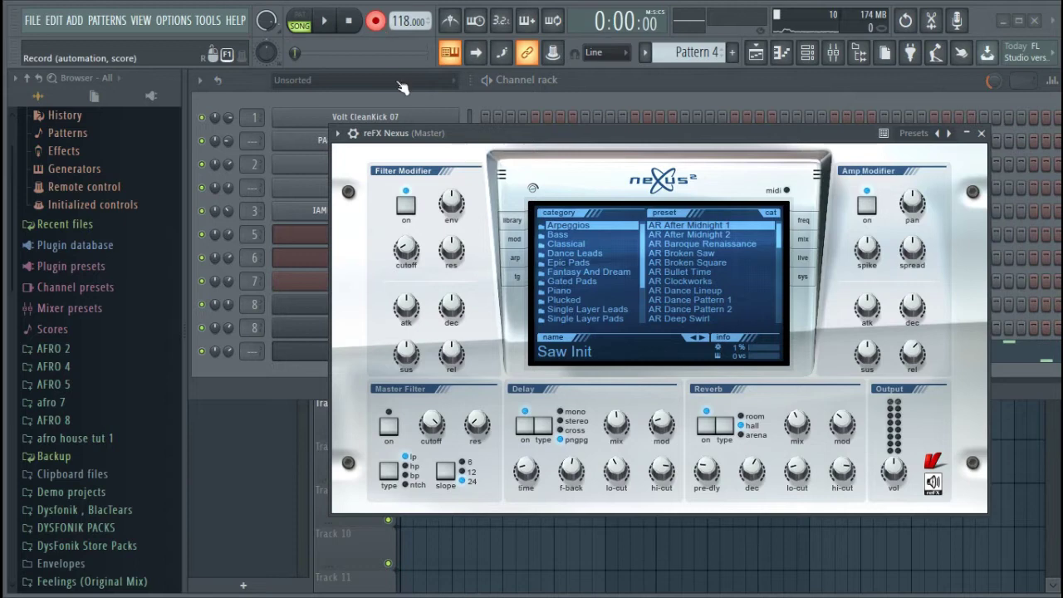
key(space)
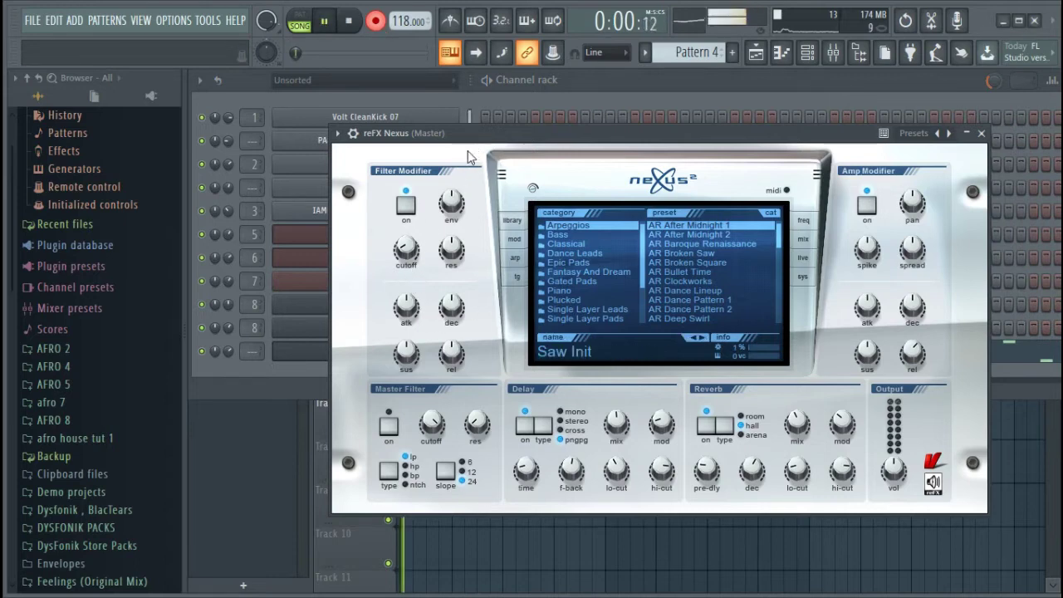
mouse_move(405, 252)
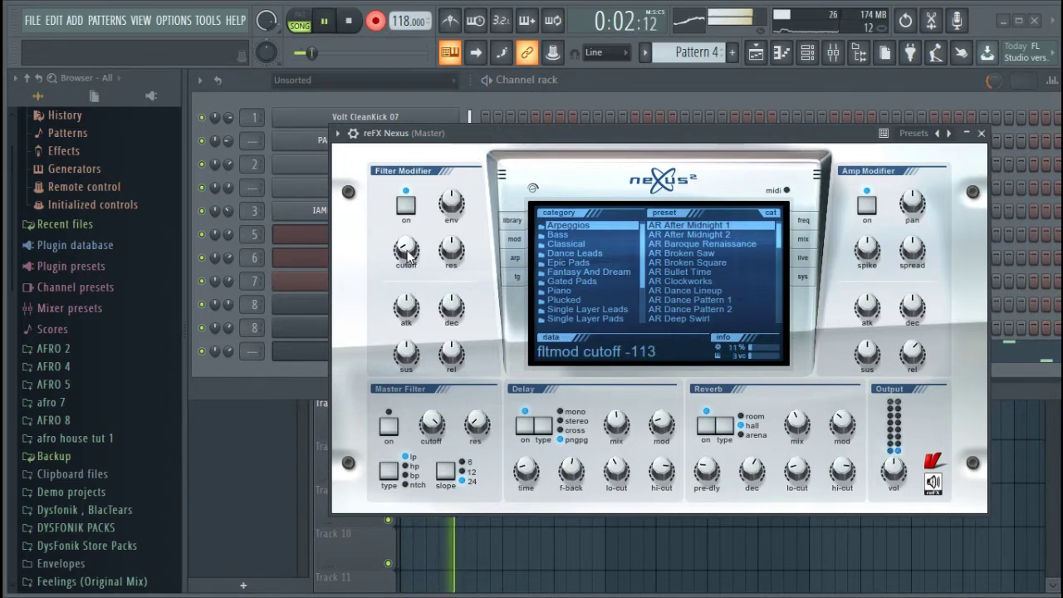
Step: Record a movement of the Nexus filter modifier cutoff while the song plays, ending the recording and playback
drag(406, 247, 429, 245)
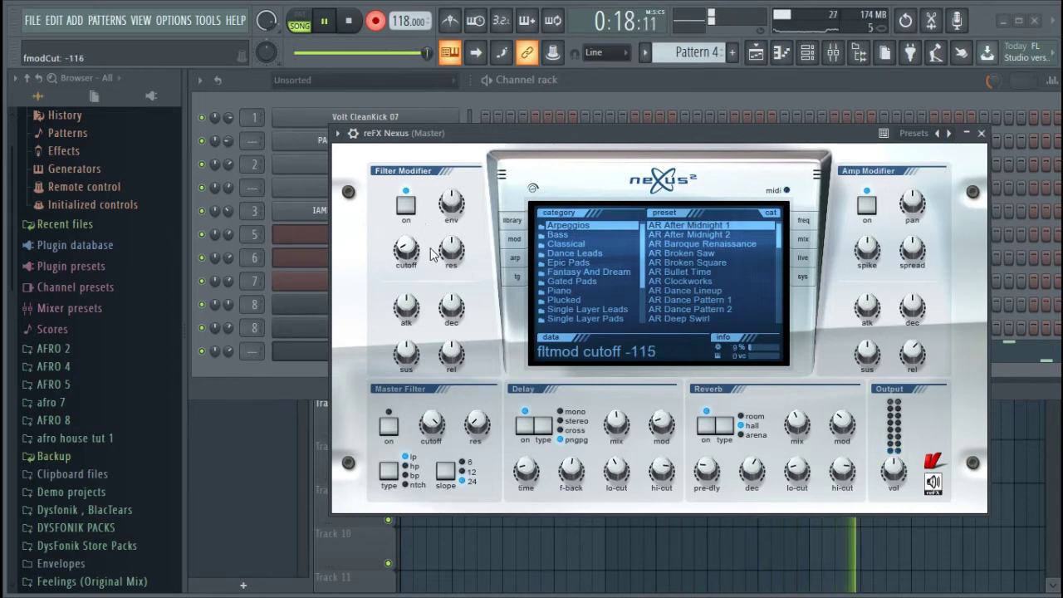
click(381, 24)
key(space)
Step: Lower the project tempo to 117 BPM and restretch all channels
click(536, 81)
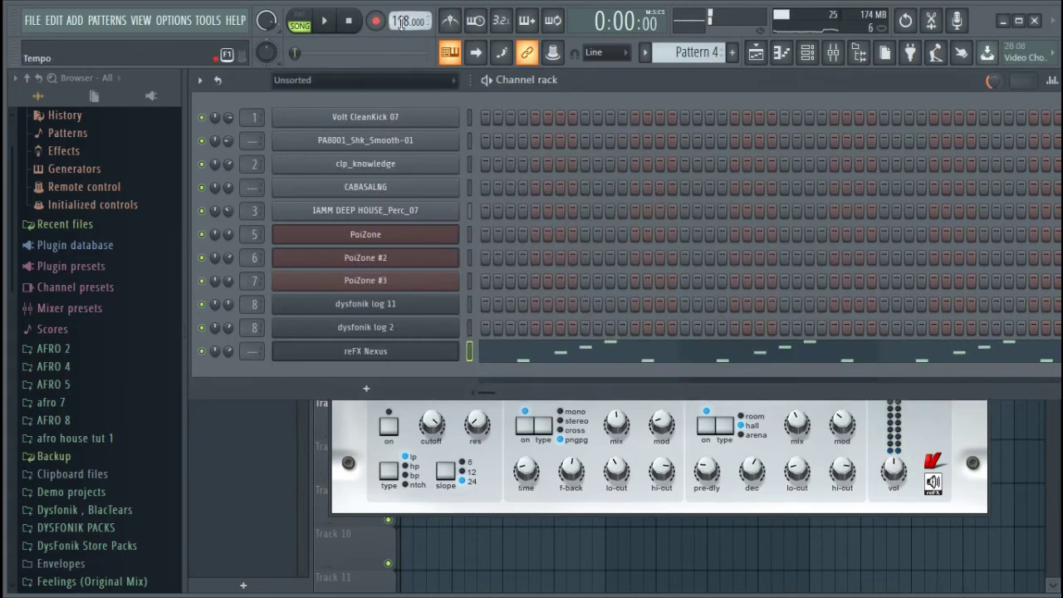
drag(399, 22, 481, 114)
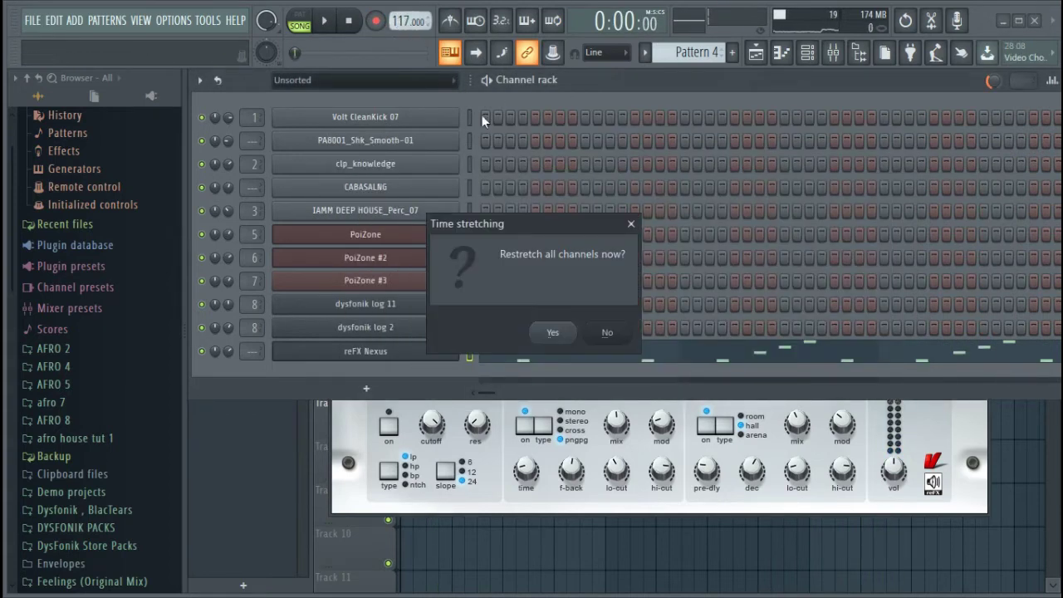
click(554, 333)
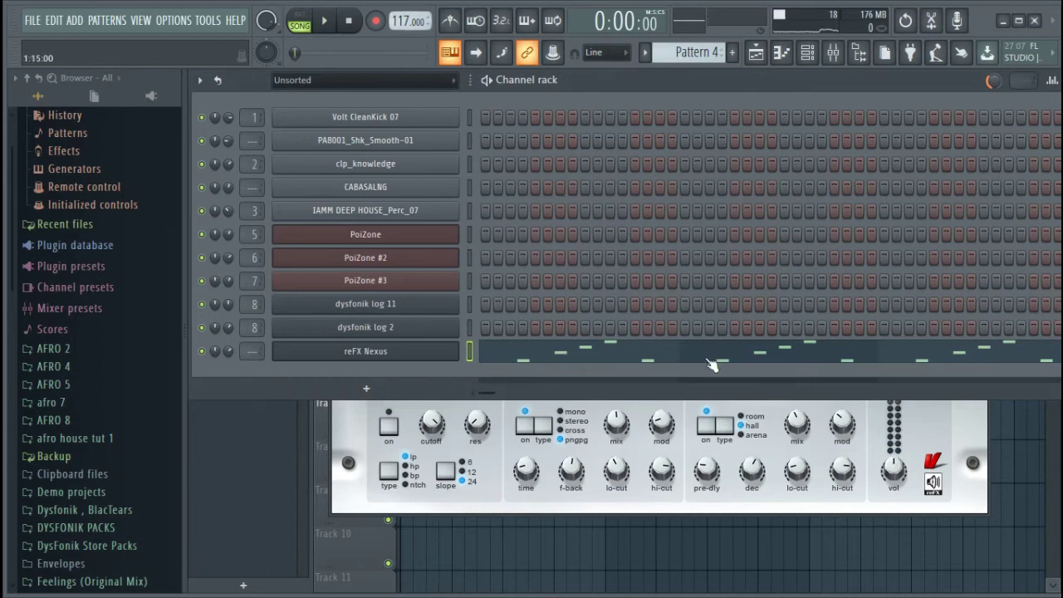
Step: Enlarge Track 7 in the playlist and examine the Pattern 4 clip's recorded automation and its end
click(706, 566)
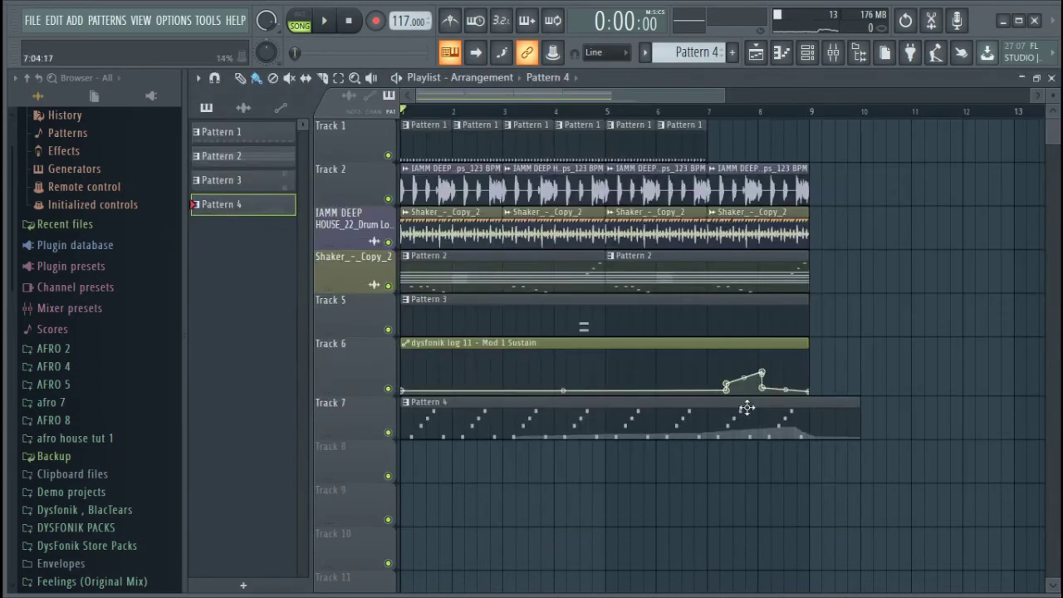
scroll(811, 420, down, 1)
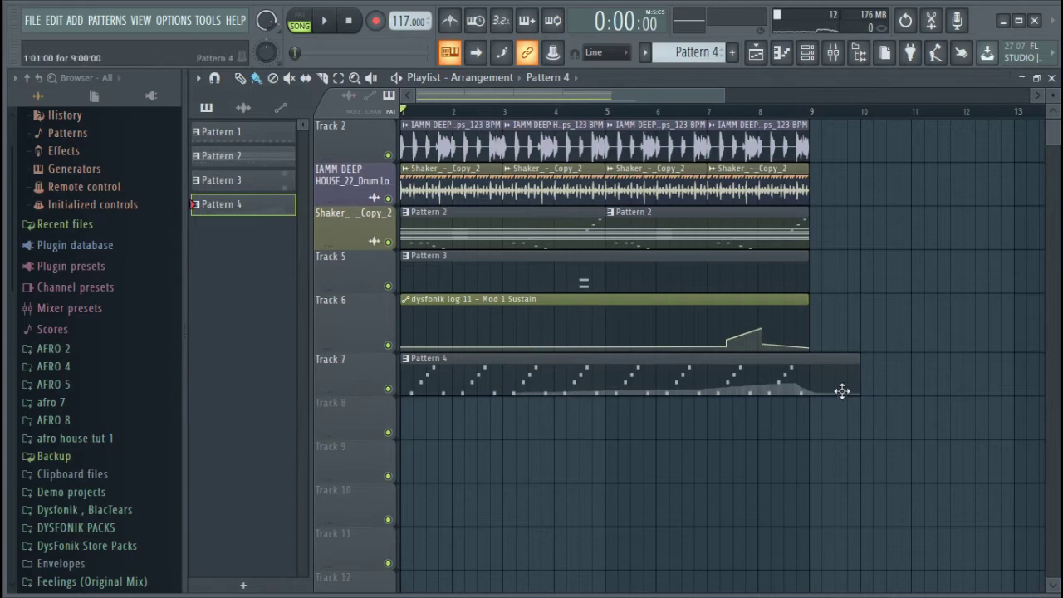
scroll(526, 397, down, 2)
drag(389, 308, 432, 489)
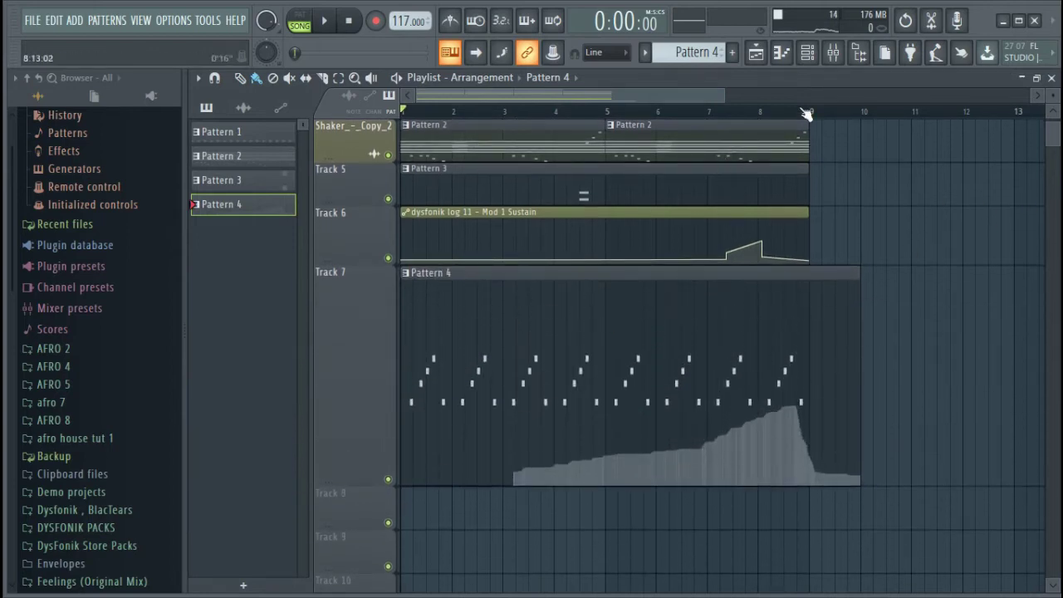
scroll(806, 115, up, 2)
scroll(806, 115, up, 2)
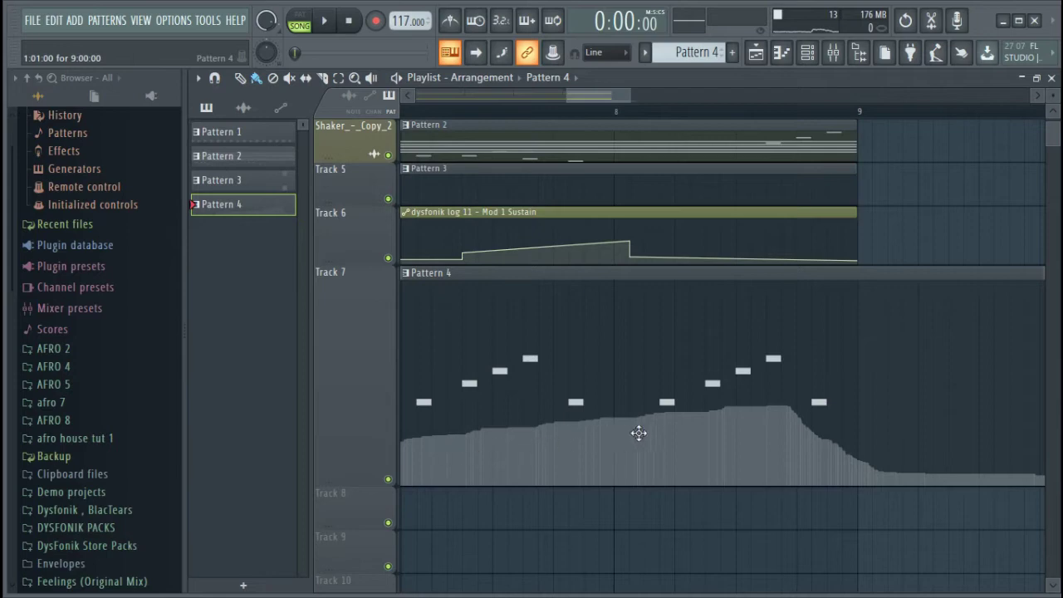
scroll(727, 122, down, 4)
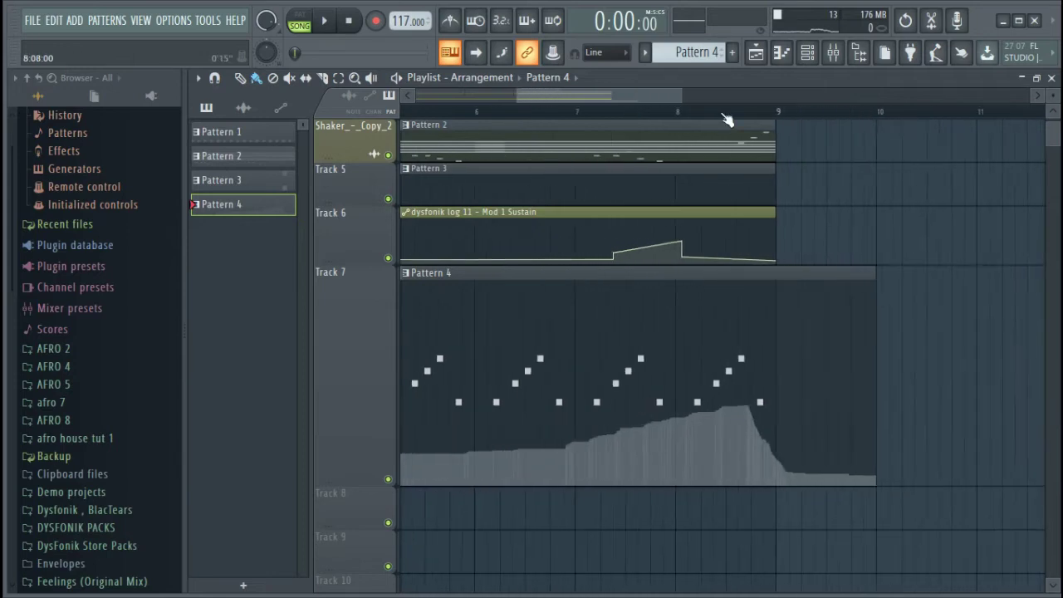
scroll(725, 118, down, 3)
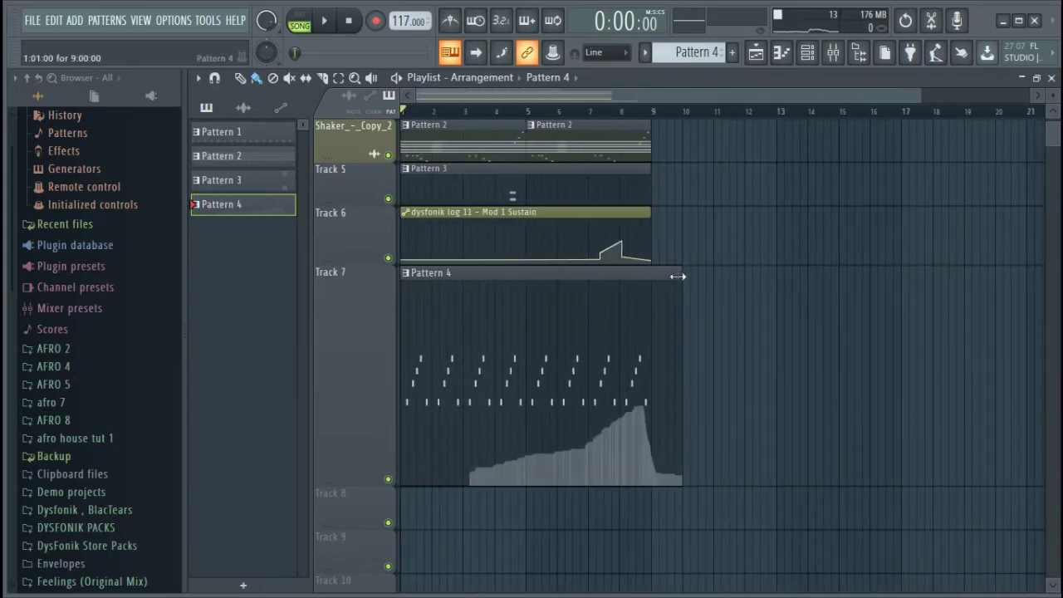
Step: Duplicate all clips on Tracks 1 to 6 directly after the originals
scroll(686, 266, up, 3)
drag(679, 381, 402, 119)
key(ctrl+b)
Step: Duplicate the Pattern 4 clip on Track 7, trim the copy to end at bar 17, and reduce the track height
scroll(759, 285, down, 4)
drag(759, 285, 556, 288)
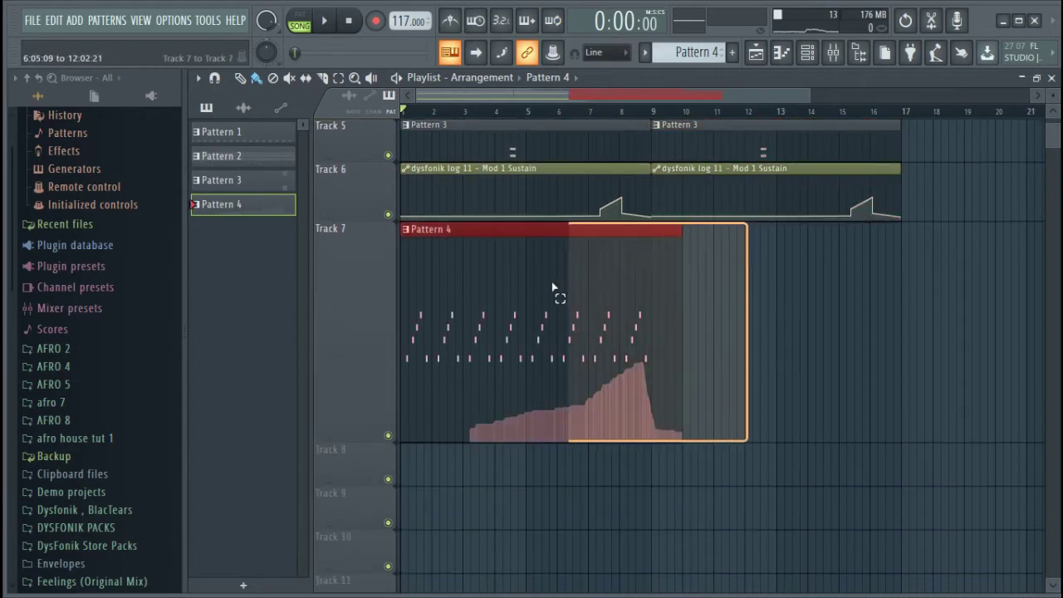
key(ctrl+b)
drag(960, 228, 901, 228)
click(959, 293)
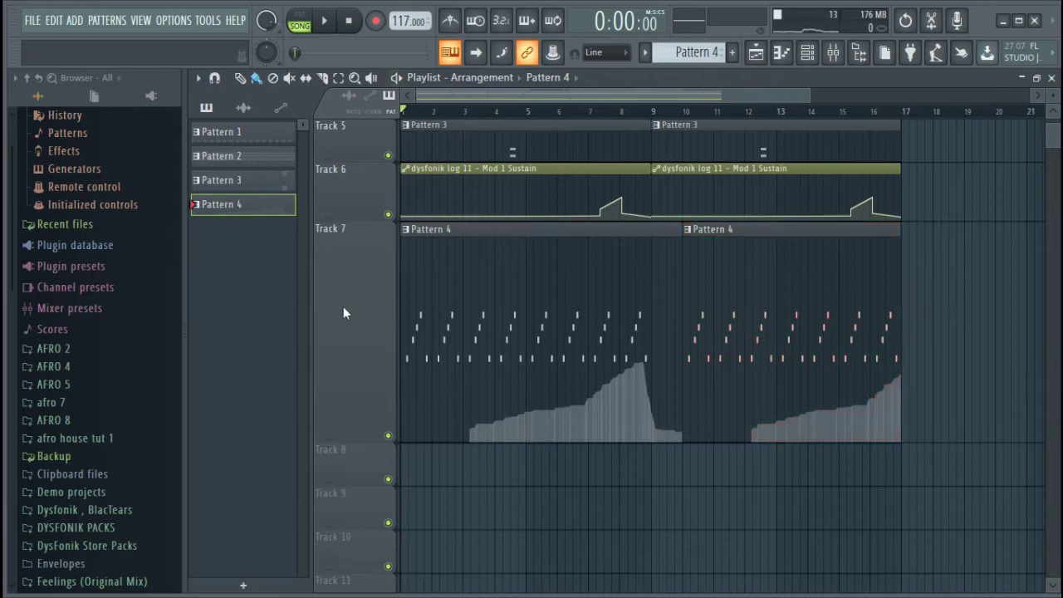
drag(353, 434, 356, 300)
Step: Play the arrangement from the start to check how Pattern 4 runs into its copy, and stop playback
key(space)
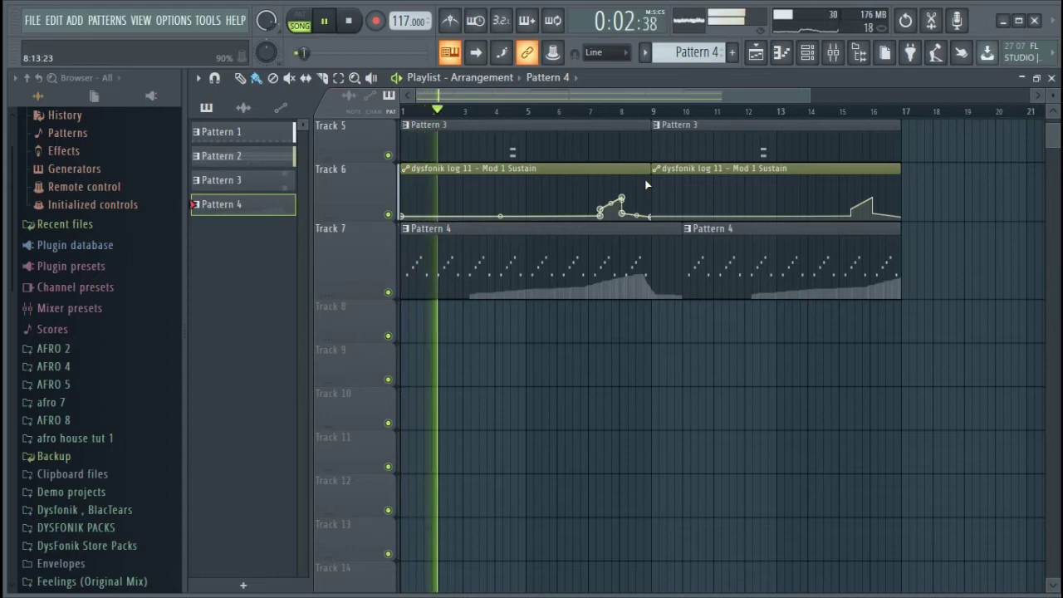
click(810, 54)
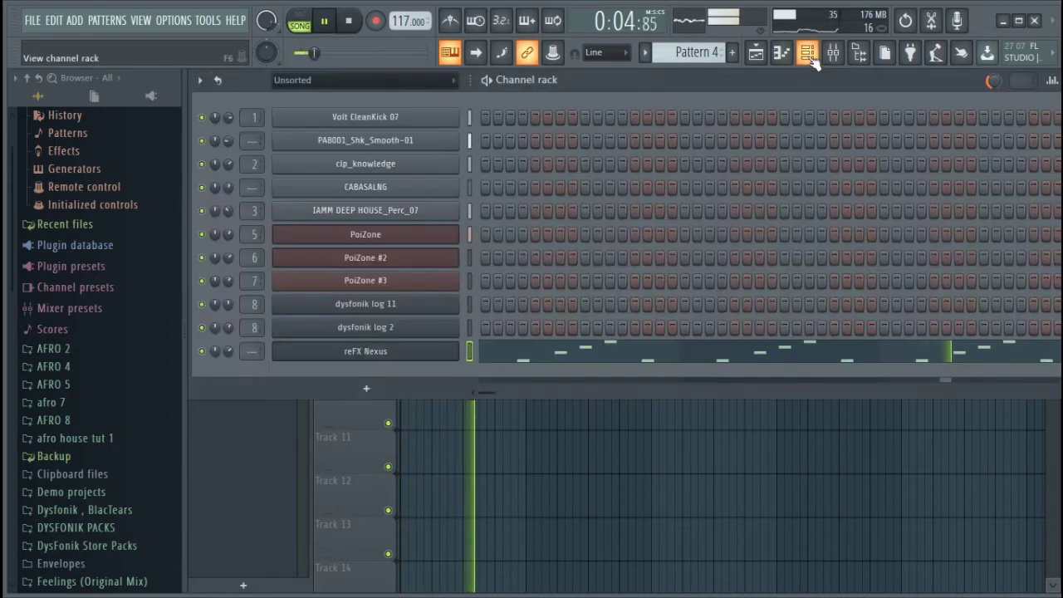
click(757, 54)
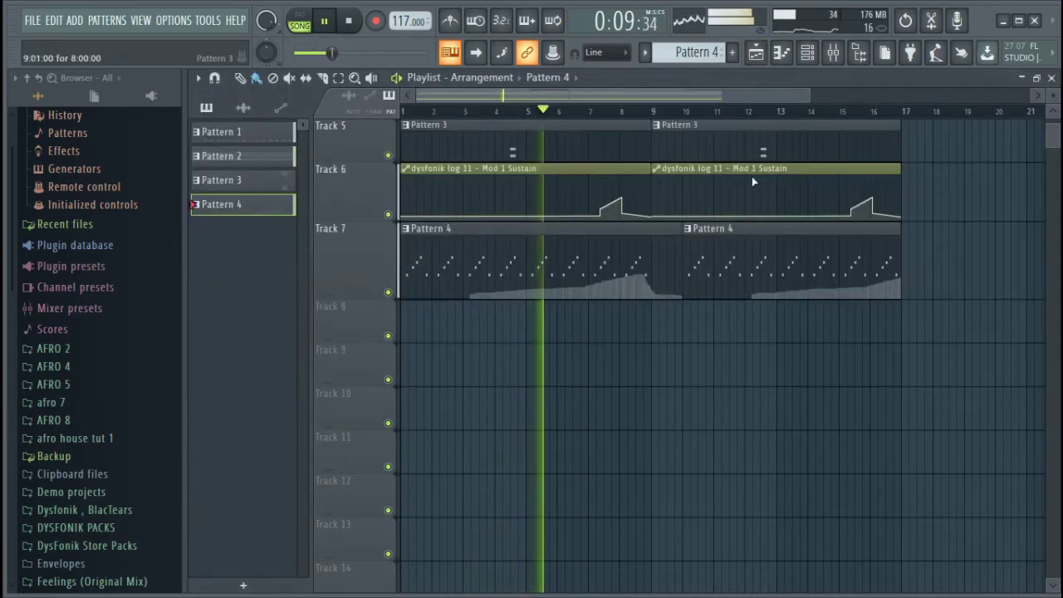
click(815, 67)
click(577, 445)
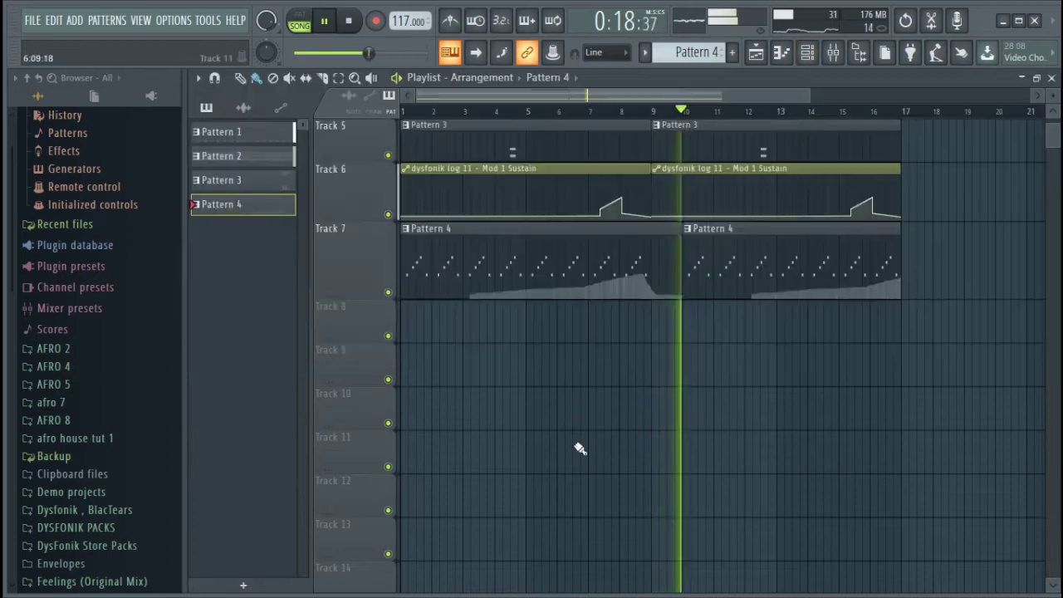
key(space)
Step: Trim the first Pattern 4 clip to end at bar 9, and make its copy span bars 9 to 17
drag(680, 274, 660, 273)
drag(726, 269, 695, 269)
click(875, 270)
right_click(903, 279)
mouse_move(868, 270)
mouse_down()
mouse_move(928, 270)
mouse_move(896, 272)
mouse_up()
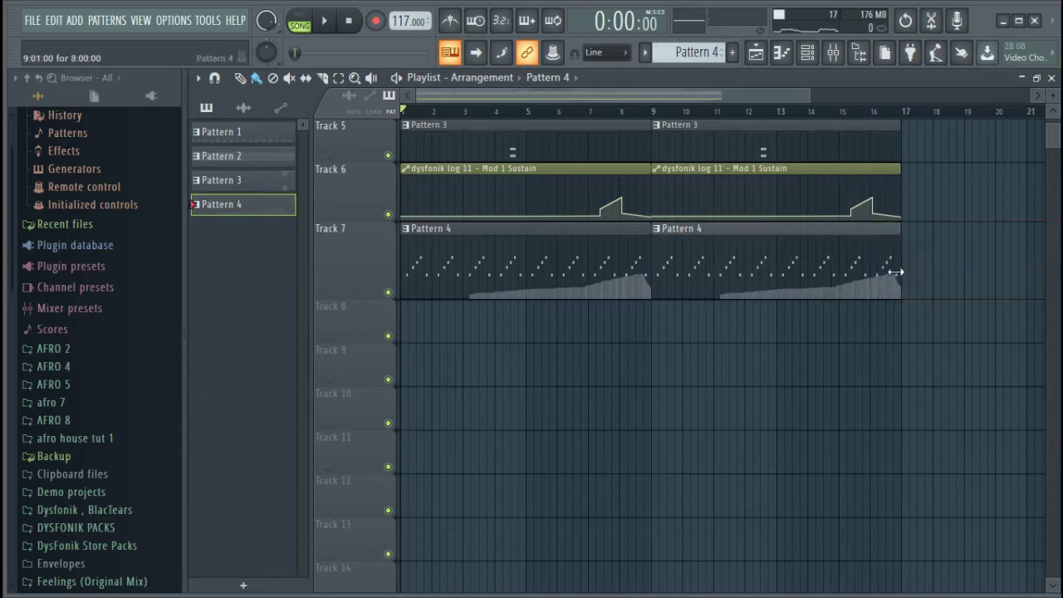
Step: Switch the channel rack to Pattern 2 and add a Purity instrument channel
click(820, 52)
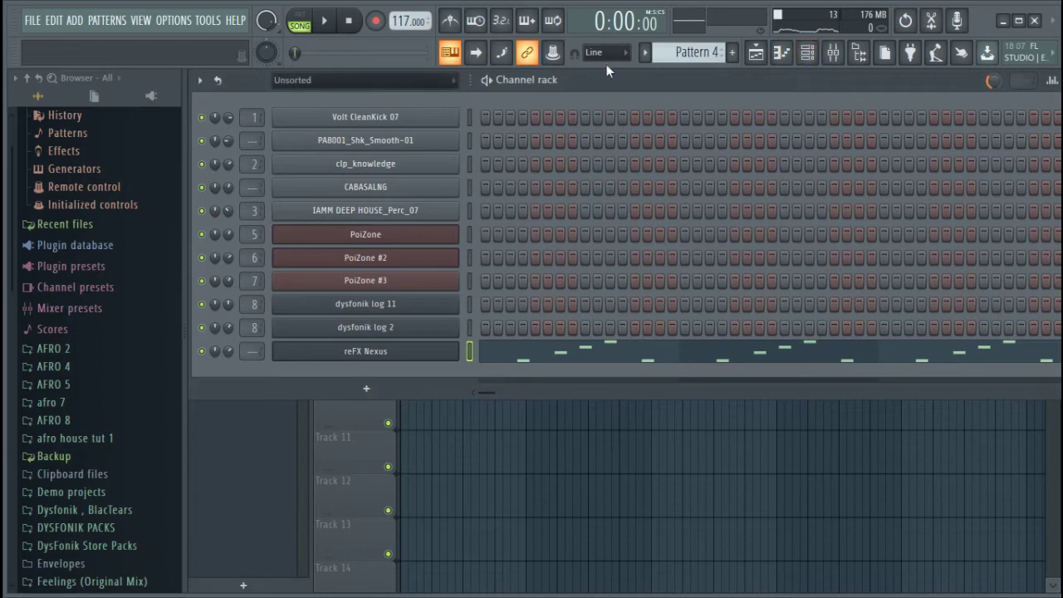
scroll(694, 62, up, 1)
scroll(698, 65, up, 1)
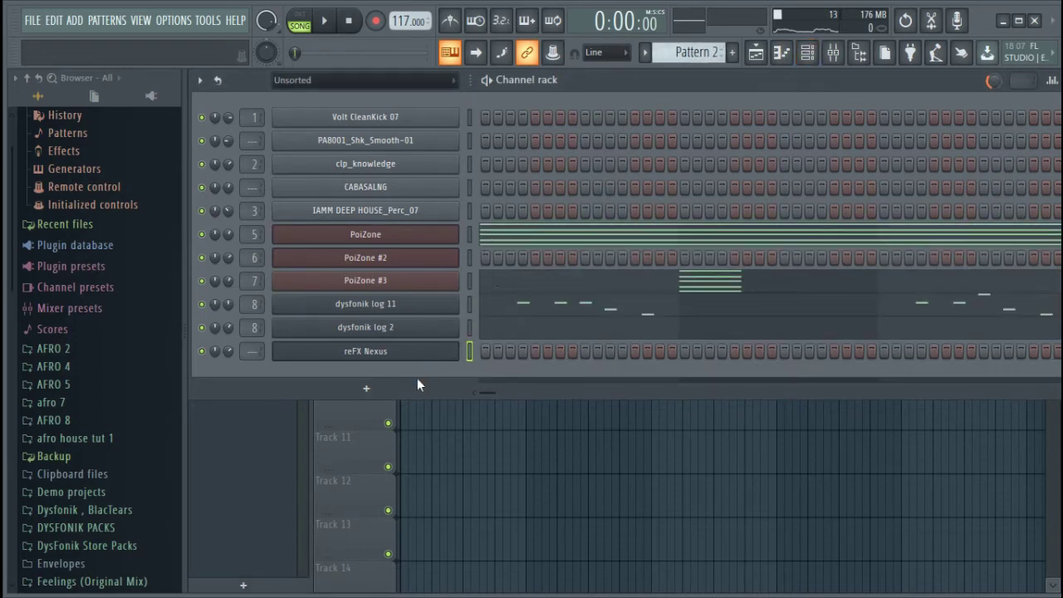
click(365, 388)
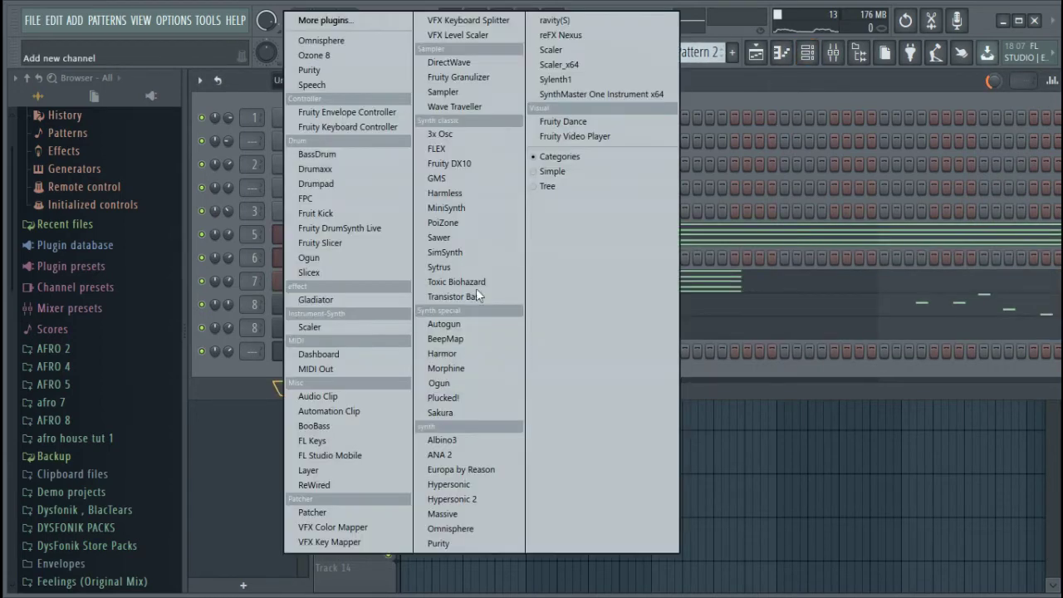
click(466, 544)
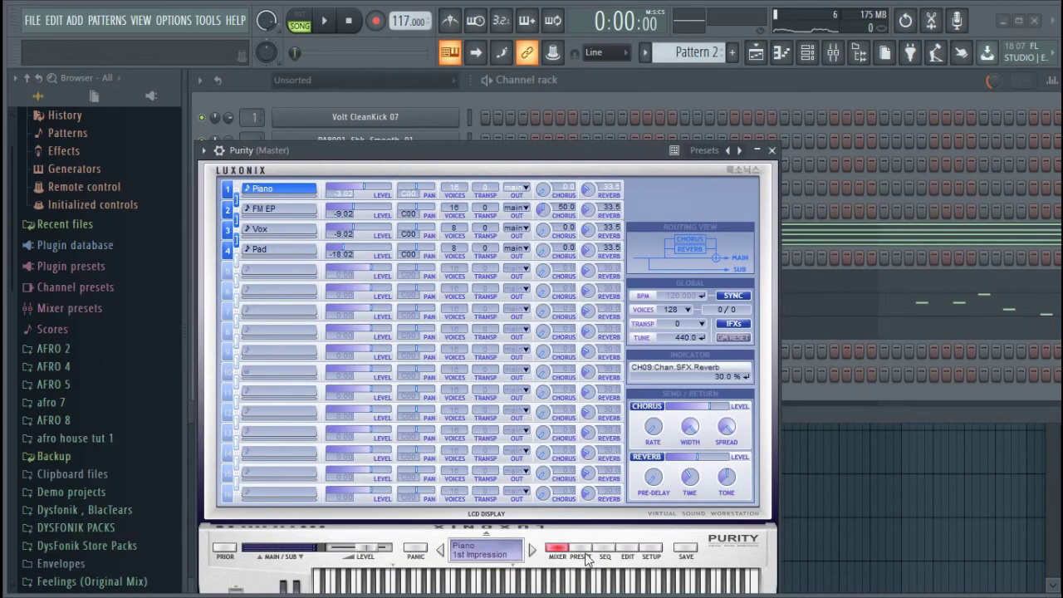
Step: Load the Marimba preset from Purity's Bell & Perc category and show the plugin's wrapper settings
click(581, 550)
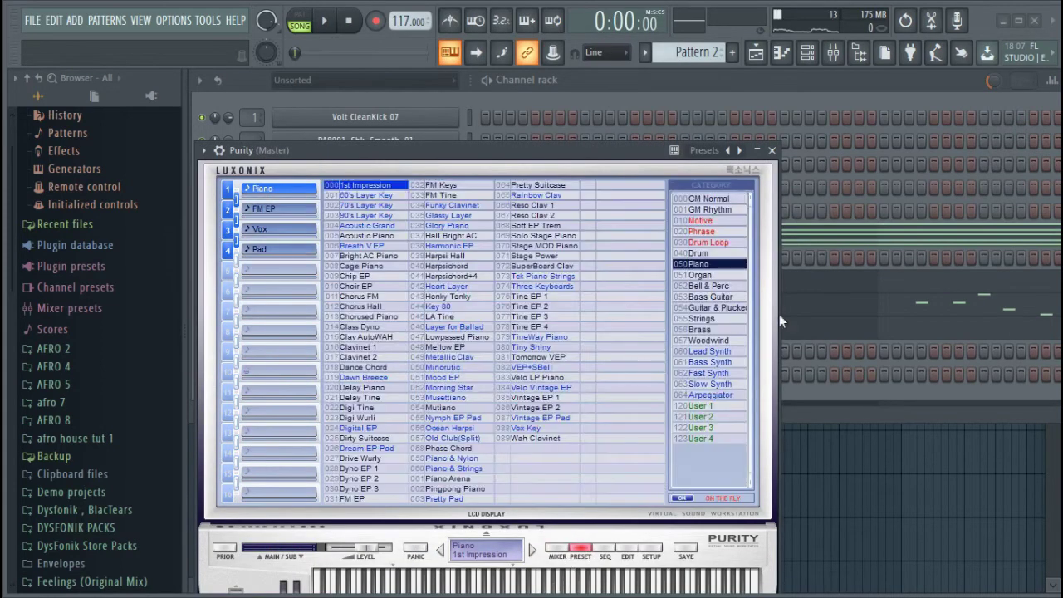
click(710, 285)
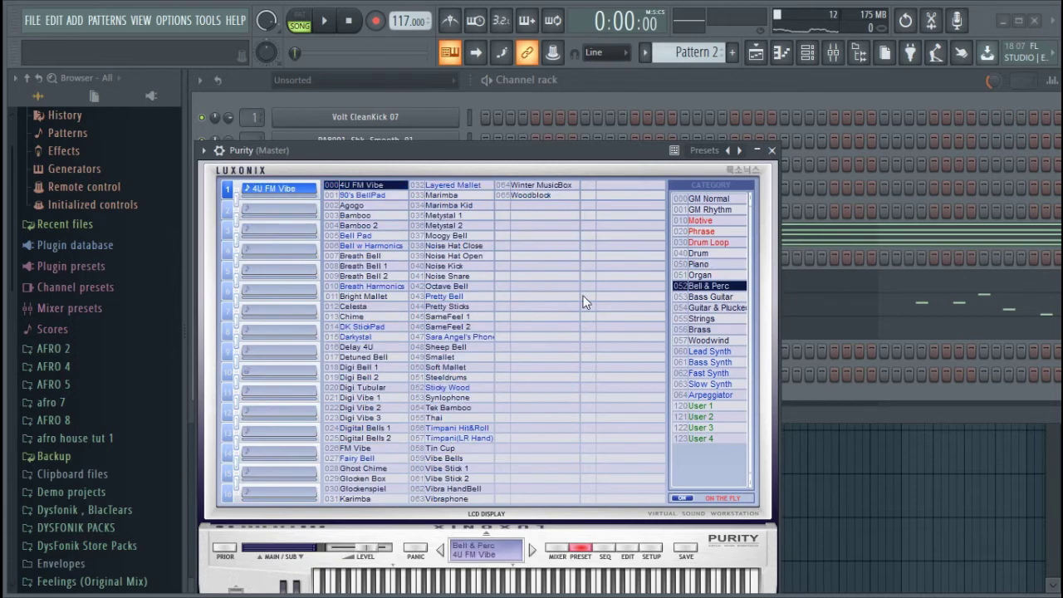
click(461, 195)
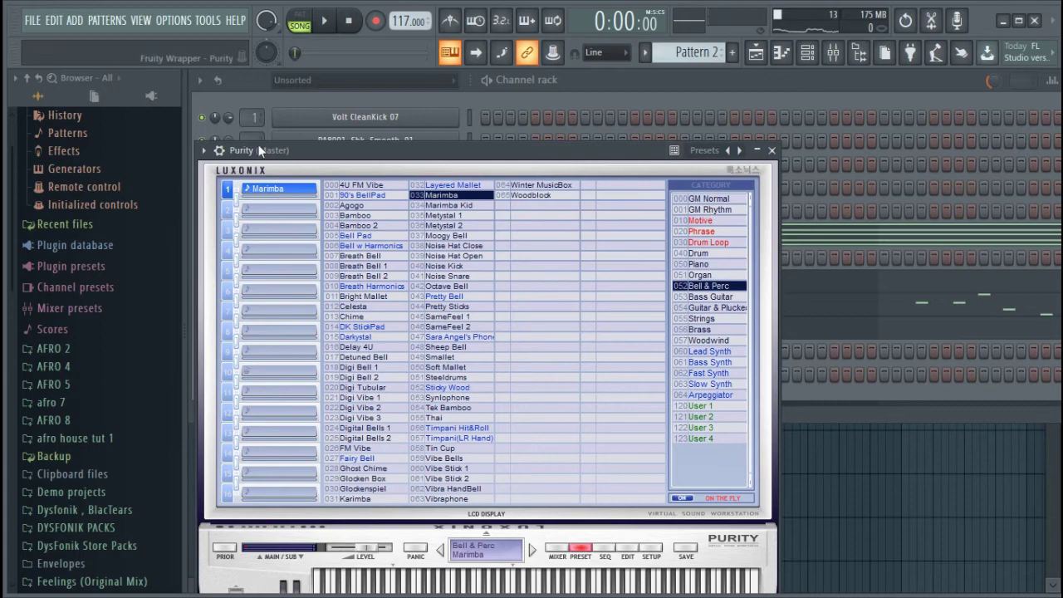
click(219, 151)
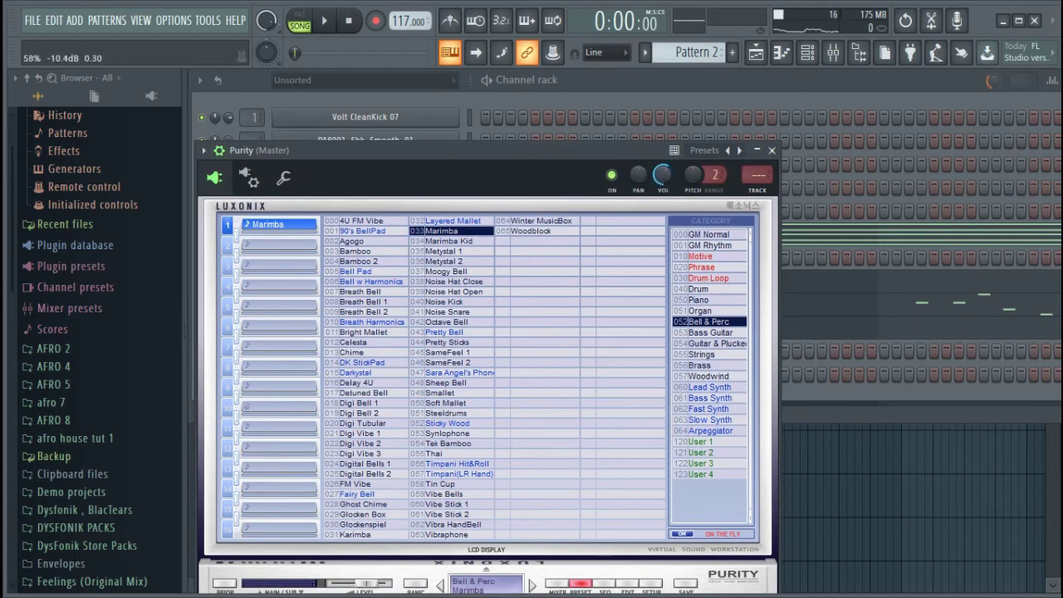
Step: Stamp a Minor 9th chord on D4 at 1:04 in the Purity channel's piano roll
click(782, 155)
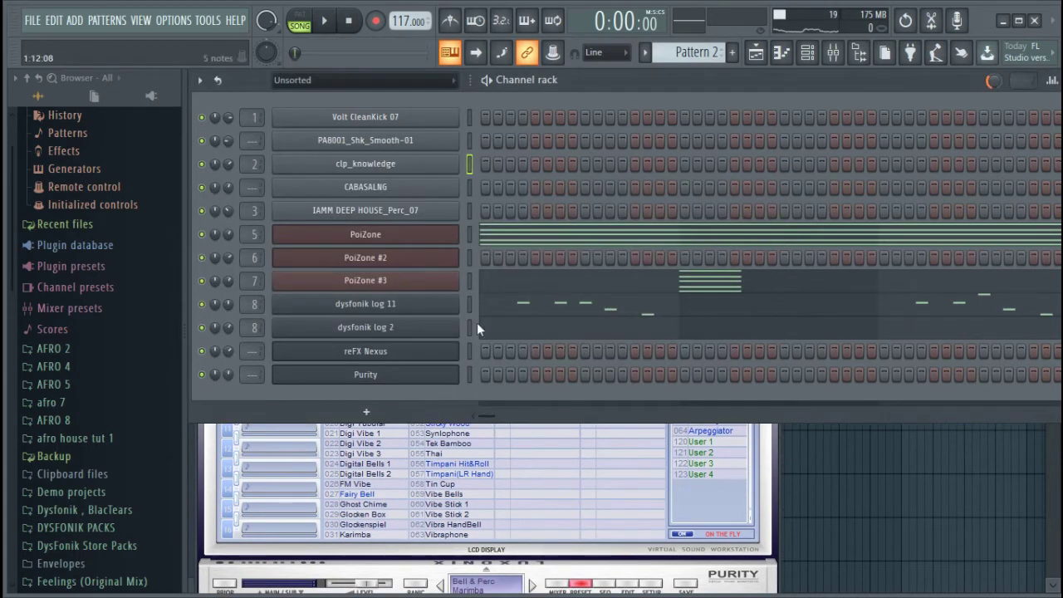
right_click(449, 374)
click(490, 373)
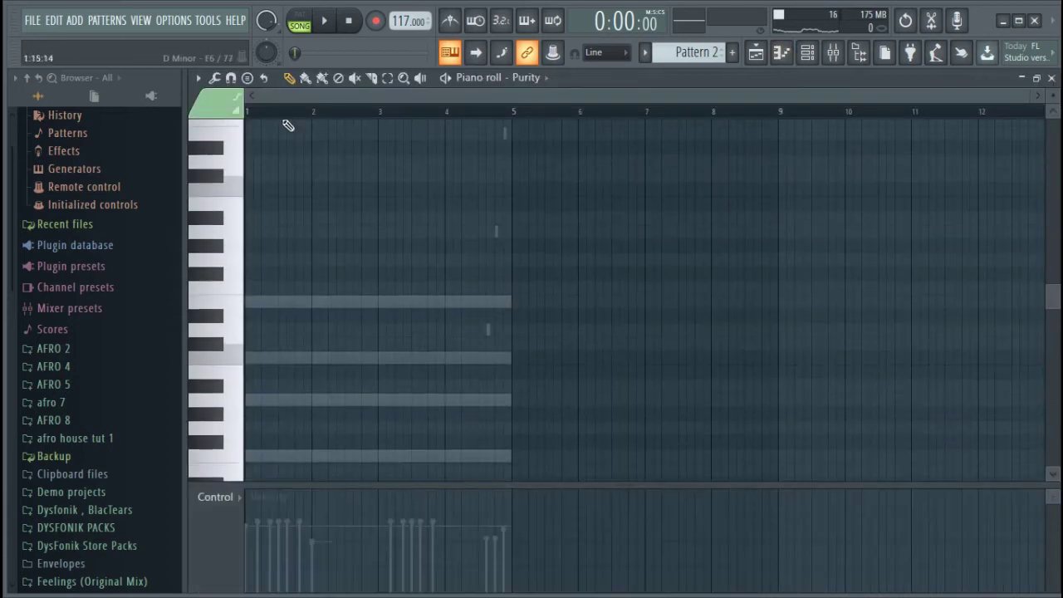
drag(1027, 99, 584, 97)
click(253, 78)
click(304, 191)
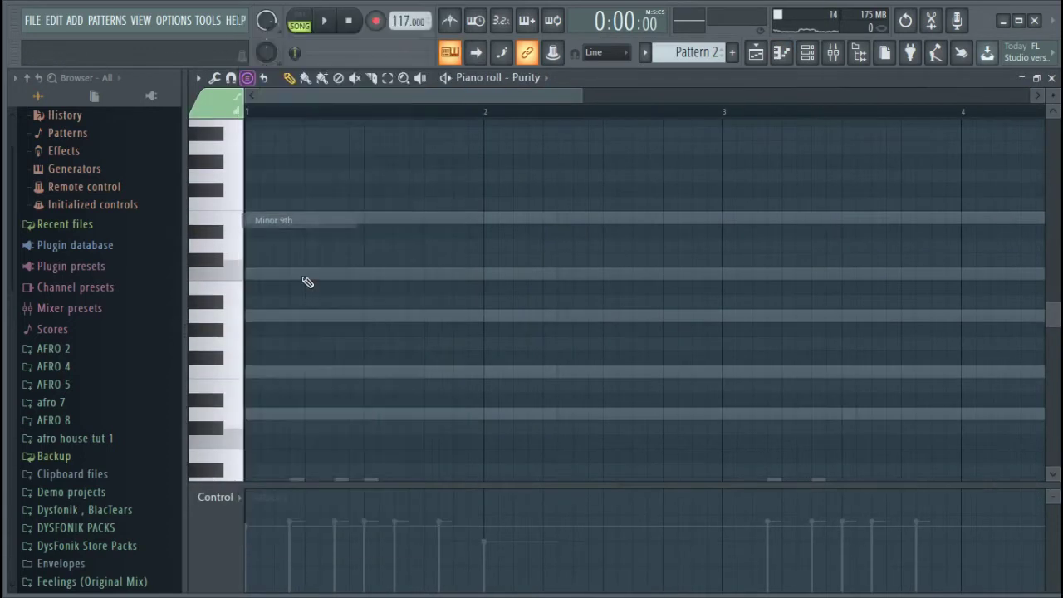
scroll(292, 362, down, 3)
click(293, 332)
Step: Audition the chord and move it up one octave so its root sits on D5 at 1:04
key(space)
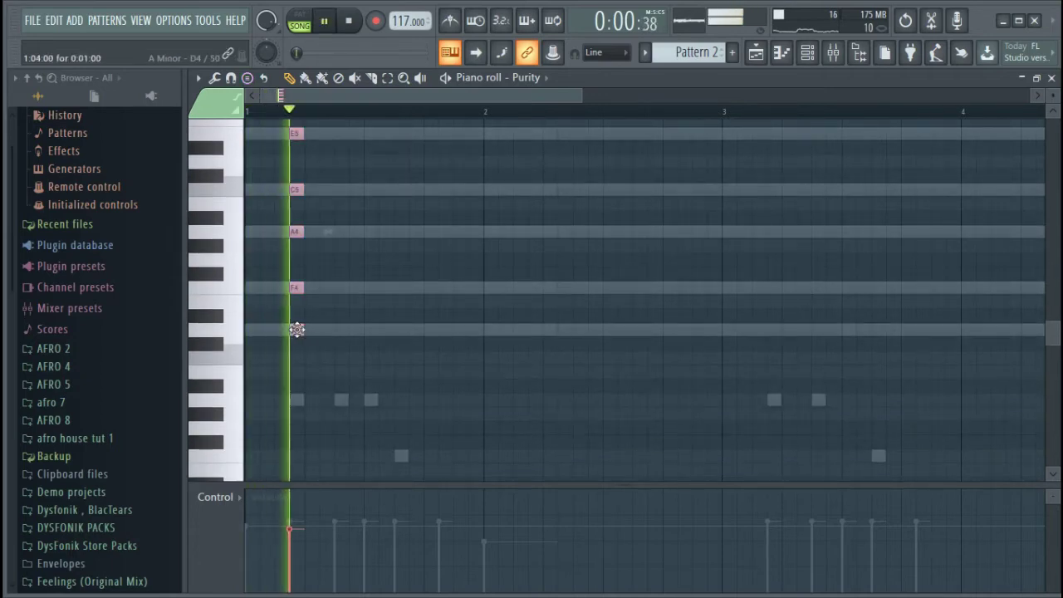
key(space)
drag(297, 332, 354, 338)
key(space)
key(space)
drag(355, 330, 352, 208)
drag(353, 158, 296, 245)
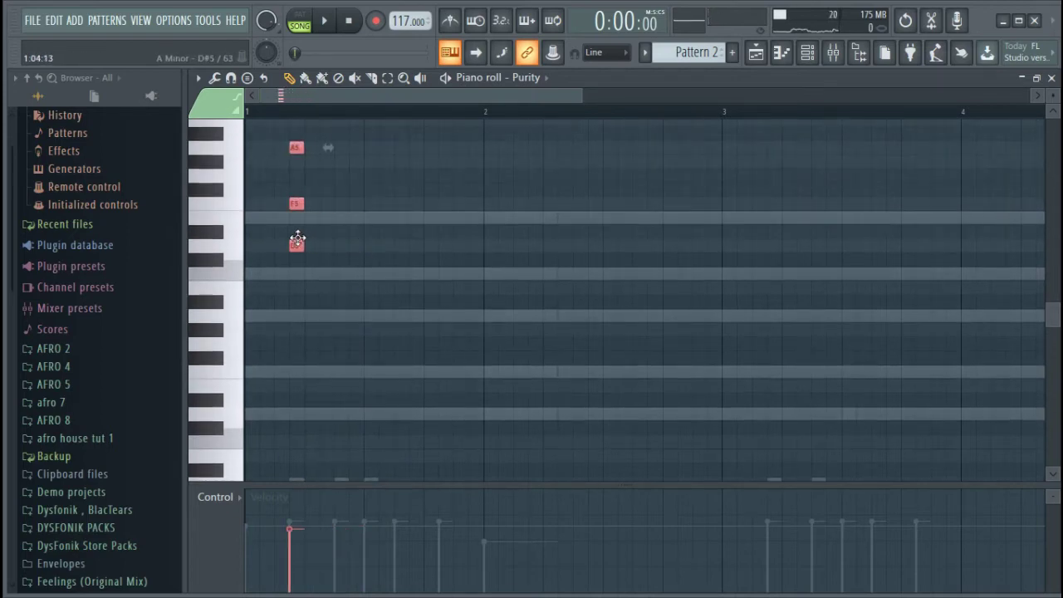
Step: Play the song with the marimba chord and raise the chord's velocity to about 73%
key(space)
scroll(327, 292, down, 2)
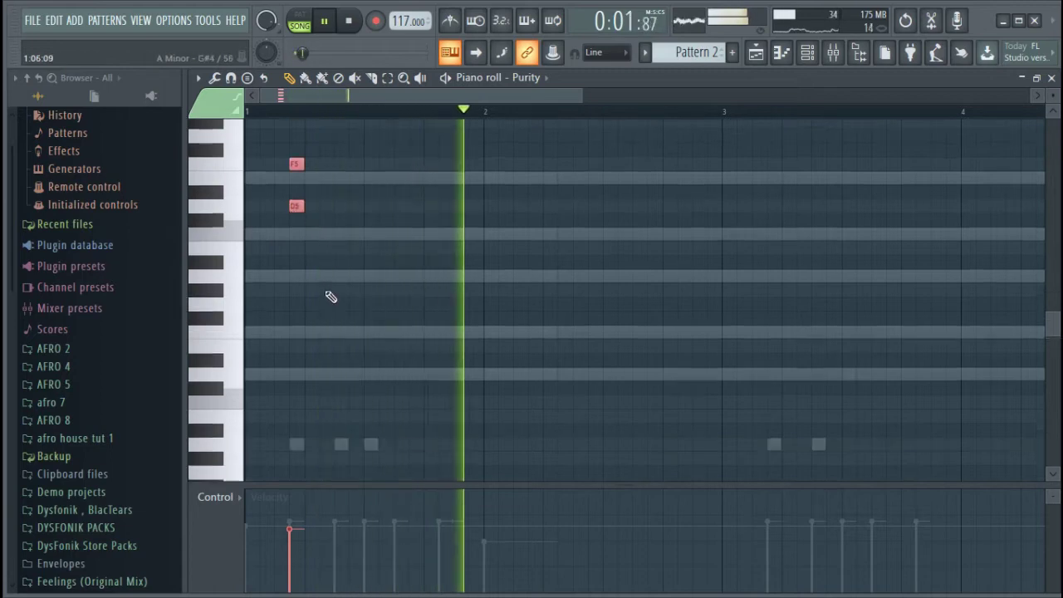
scroll(329, 292, up, 2)
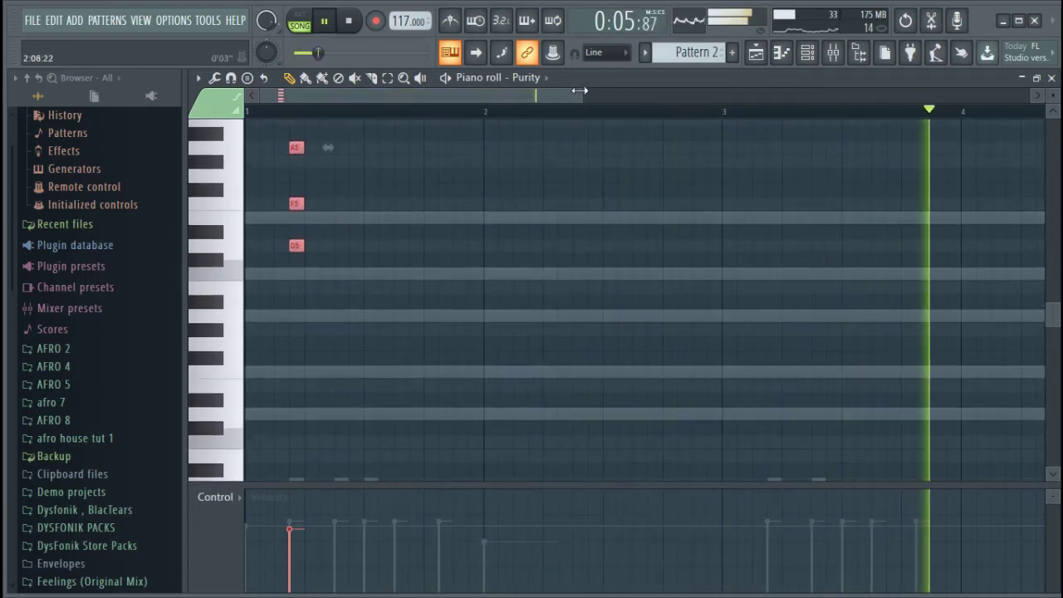
drag(585, 93, 427, 100)
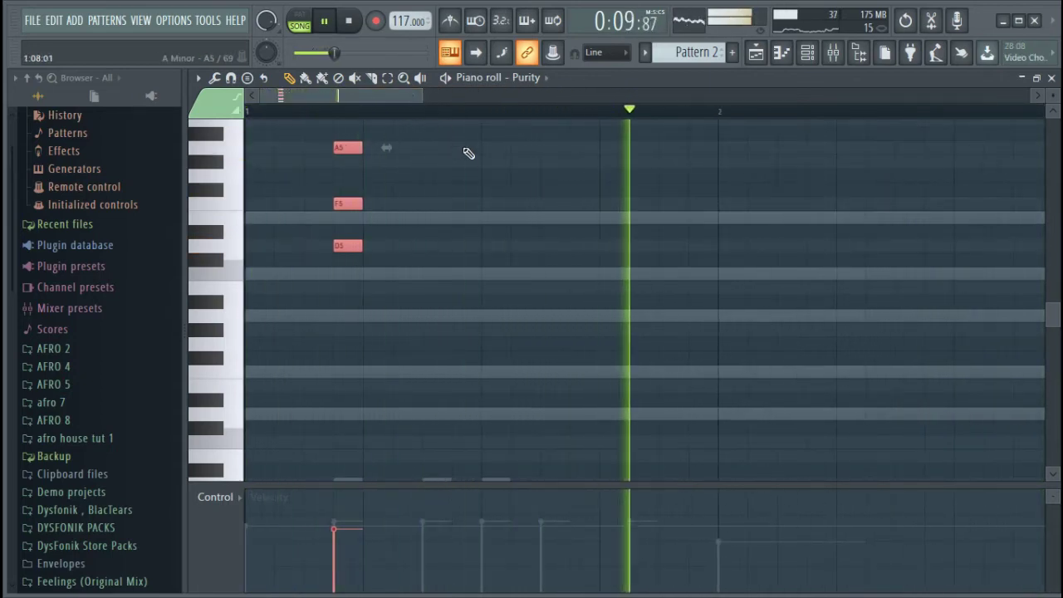
click(345, 518)
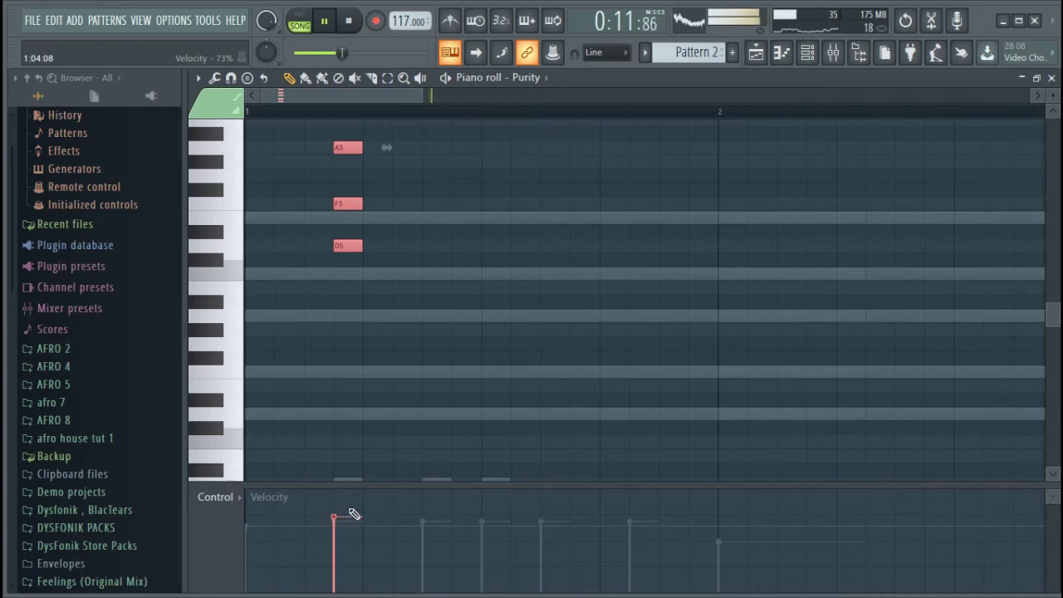
scroll(552, 112, down, 5)
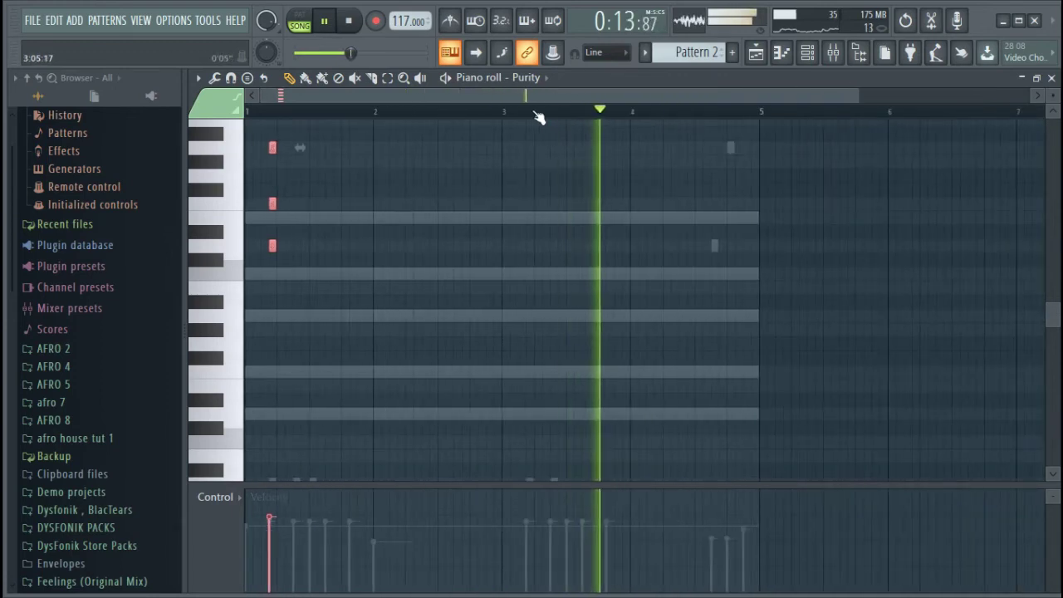
Step: Duplicate the marimba chord from bar 1 into bar 3 of the Purity channel and deselect it
drag(507, 112, 87, 162)
key(ctrl+b)
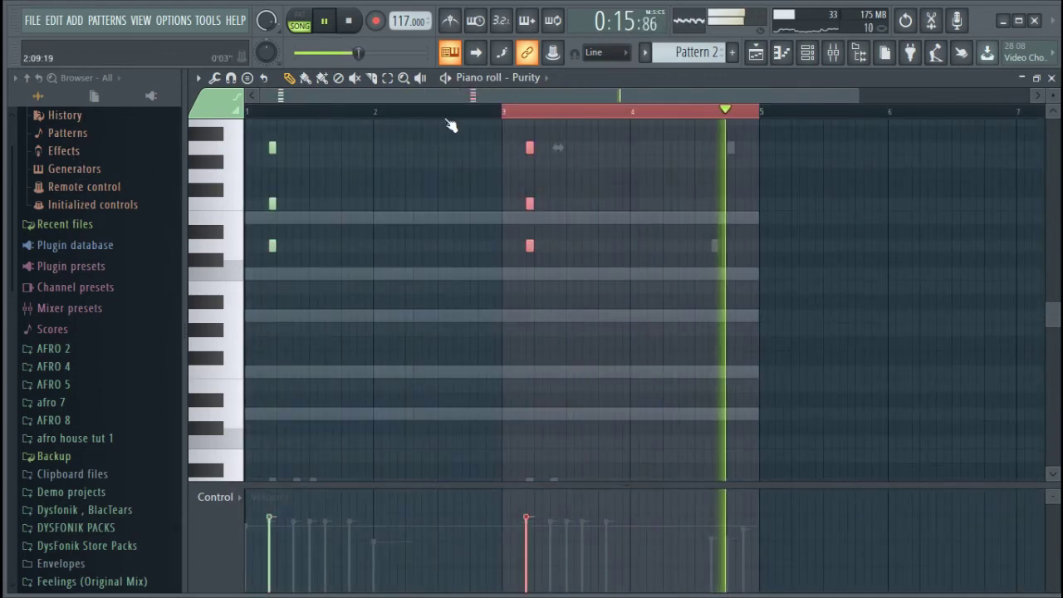
key(ctrl+d)
Step: Route the Purity channel to mixer track 9
click(811, 56)
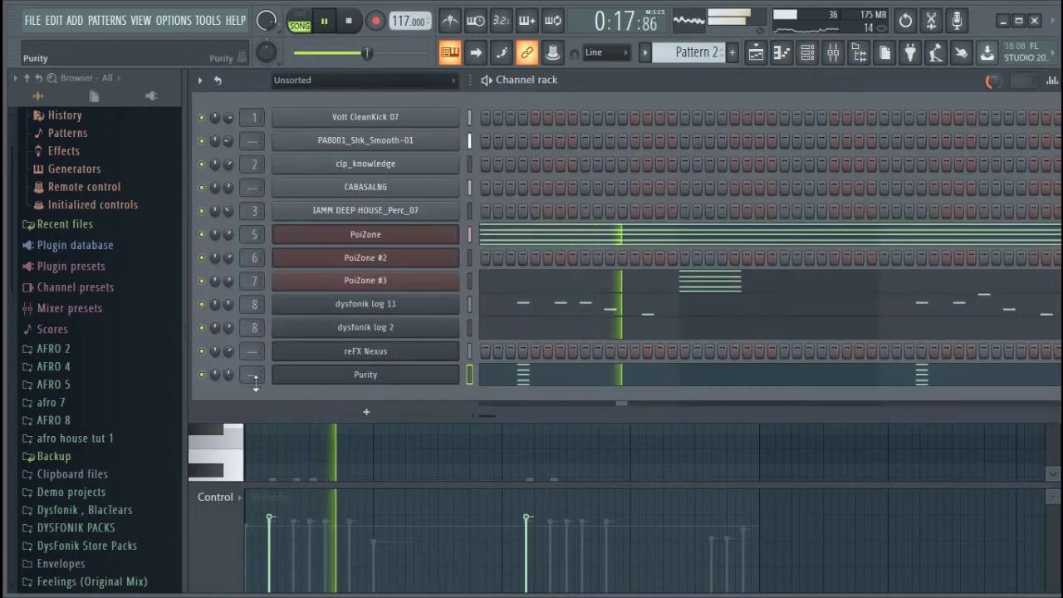
click(365, 374)
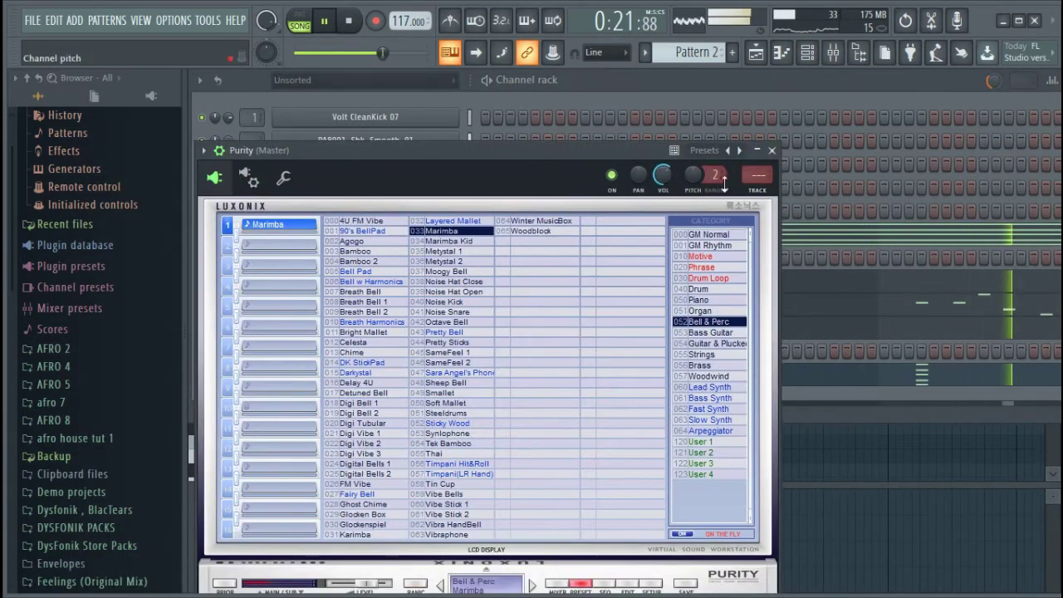
click(766, 194)
Step: Restart playback and lower the Purity mixer track's volume to 89% (-2.6 dB)
key(space)
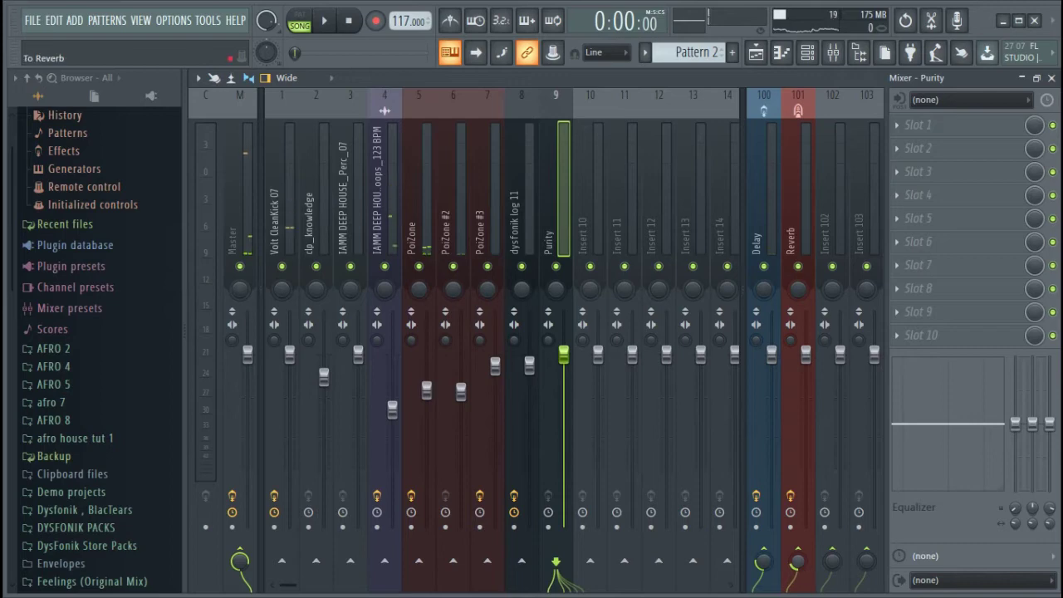
key(space)
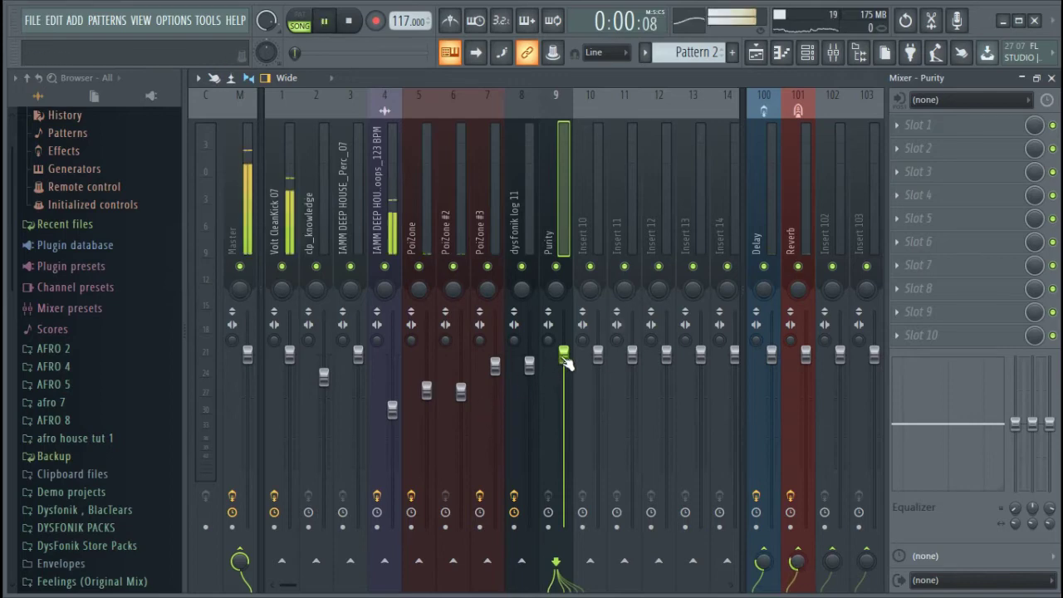
drag(563, 355, 564, 364)
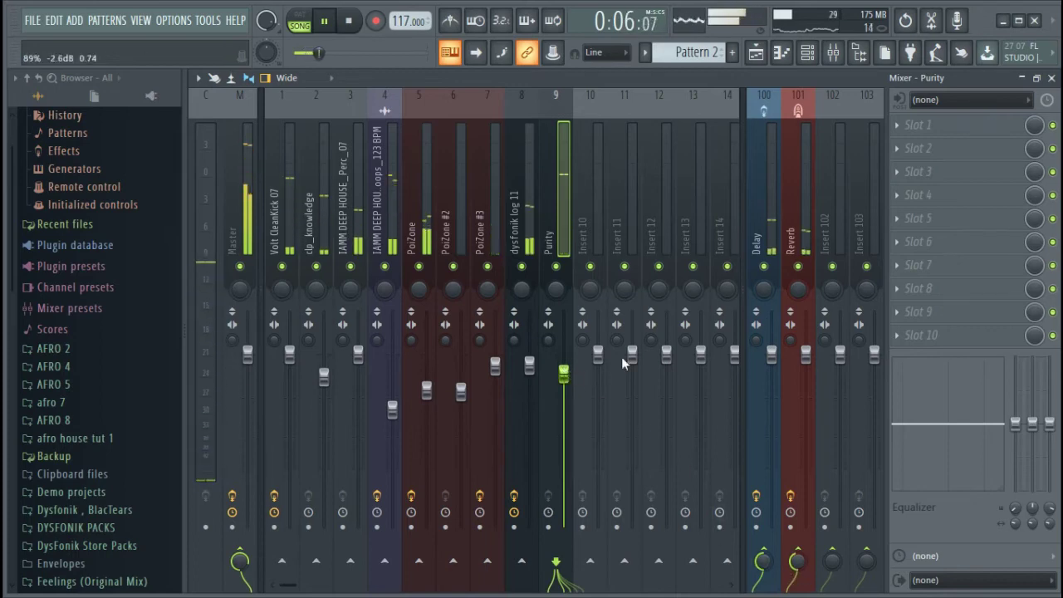
Step: Add Fruity Convolver to slot 1 of the Purity mixer track and set the track's Reverb send to about 77%
click(929, 126)
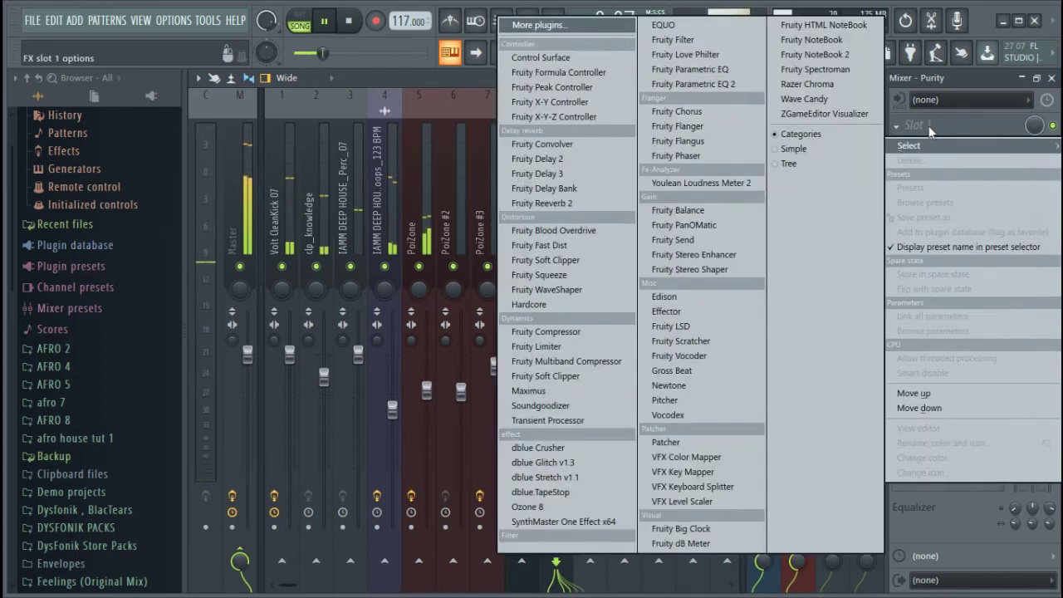
click(625, 143)
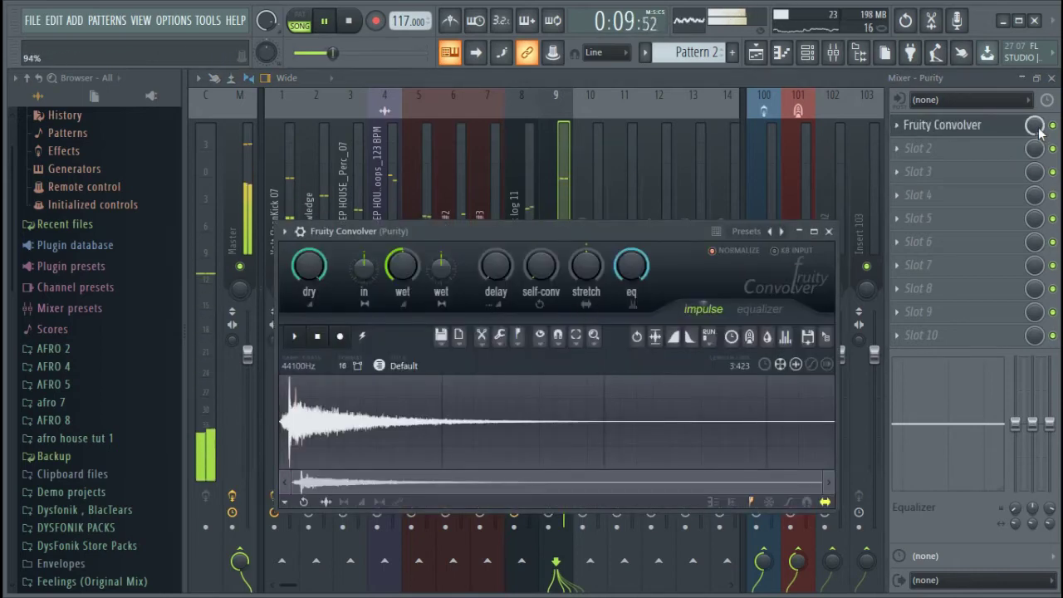
click(568, 177)
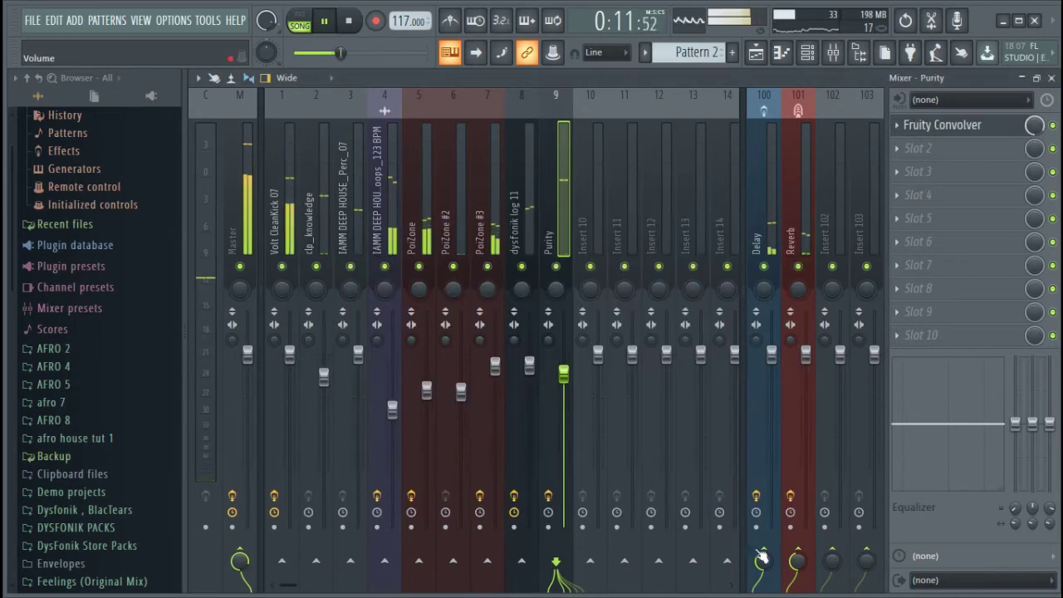
scroll(764, 568, up, 3)
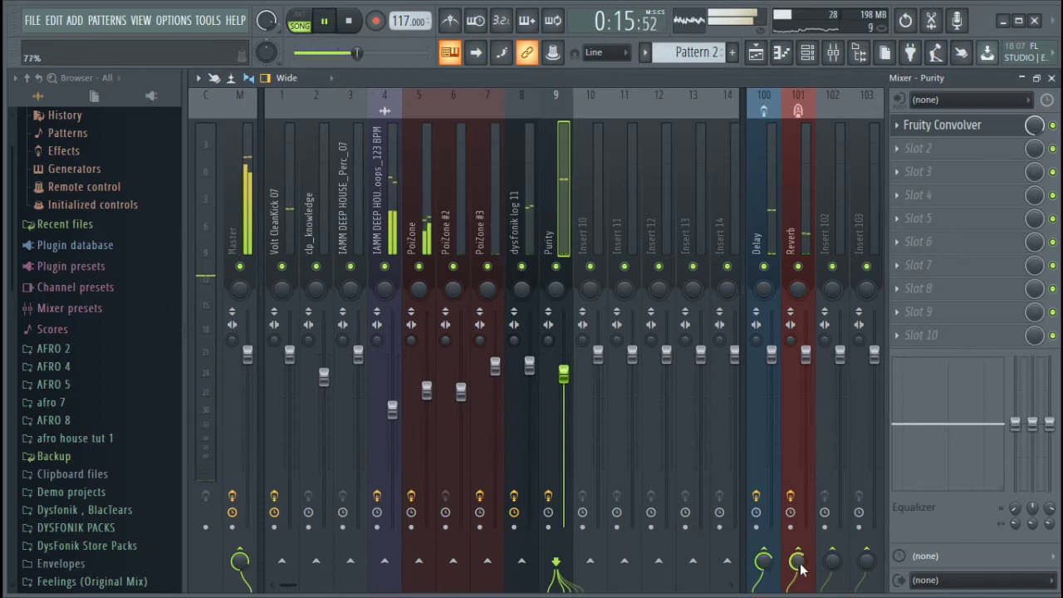
Step: Add a second Purity instrument channel
key(F6)
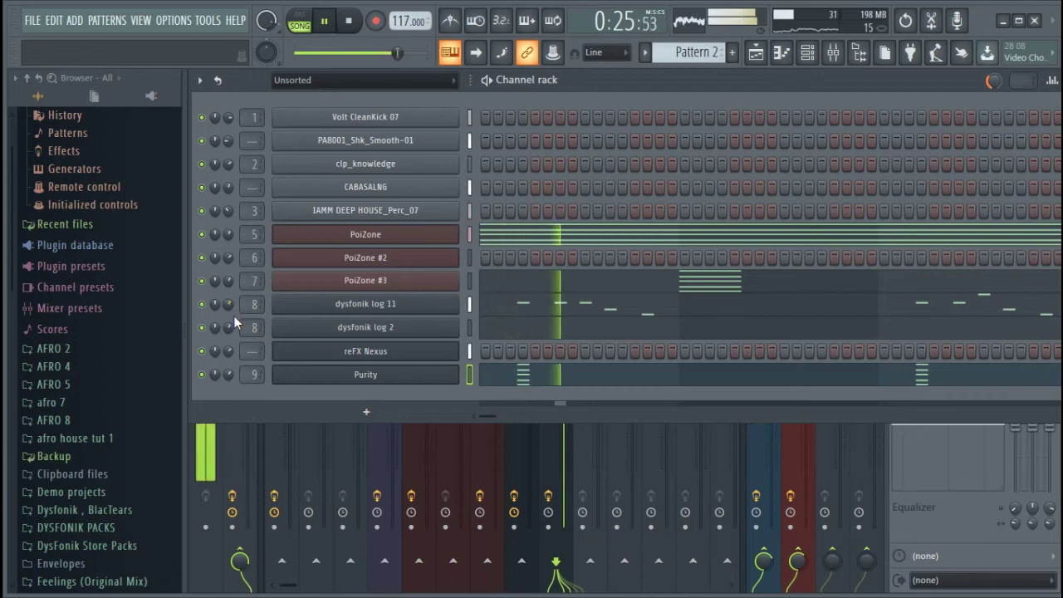
click(368, 413)
click(513, 543)
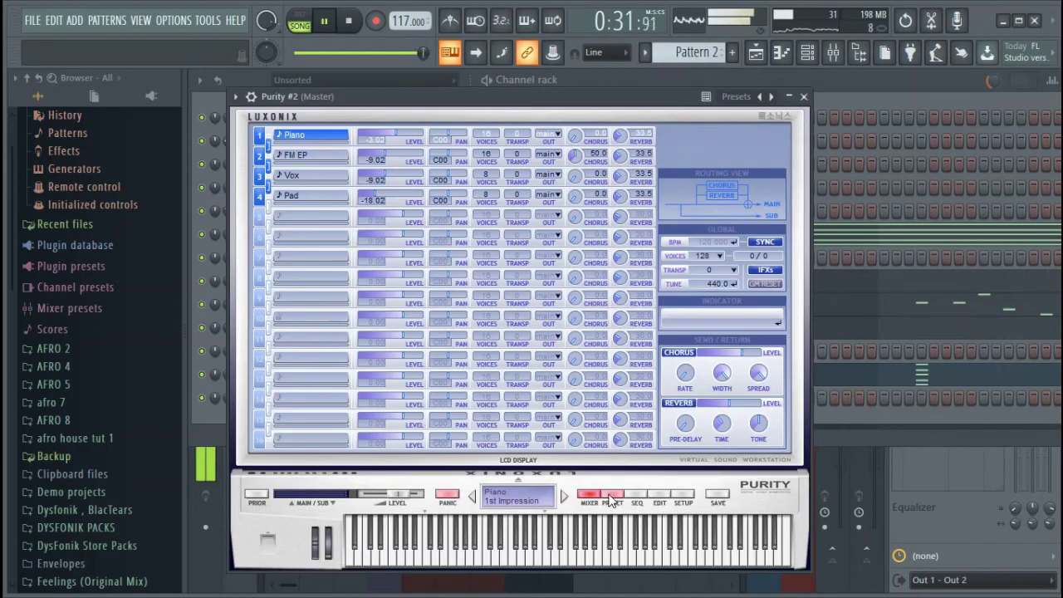
Step: Try the Panflute preset from Purity #2's Woodwind category, load Oboe instead, and close the plugin
click(612, 499)
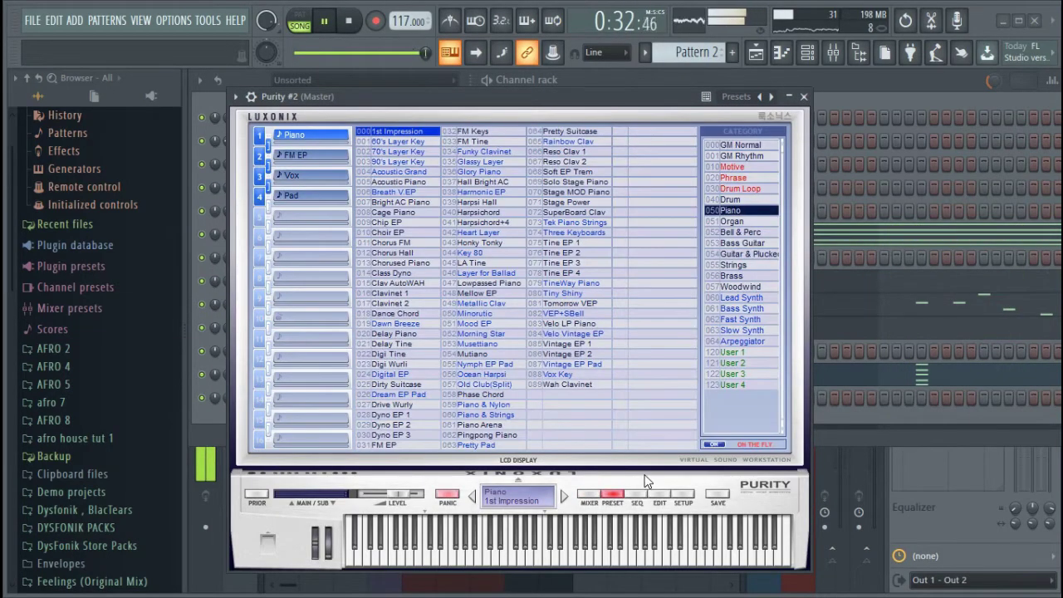
click(742, 298)
click(741, 286)
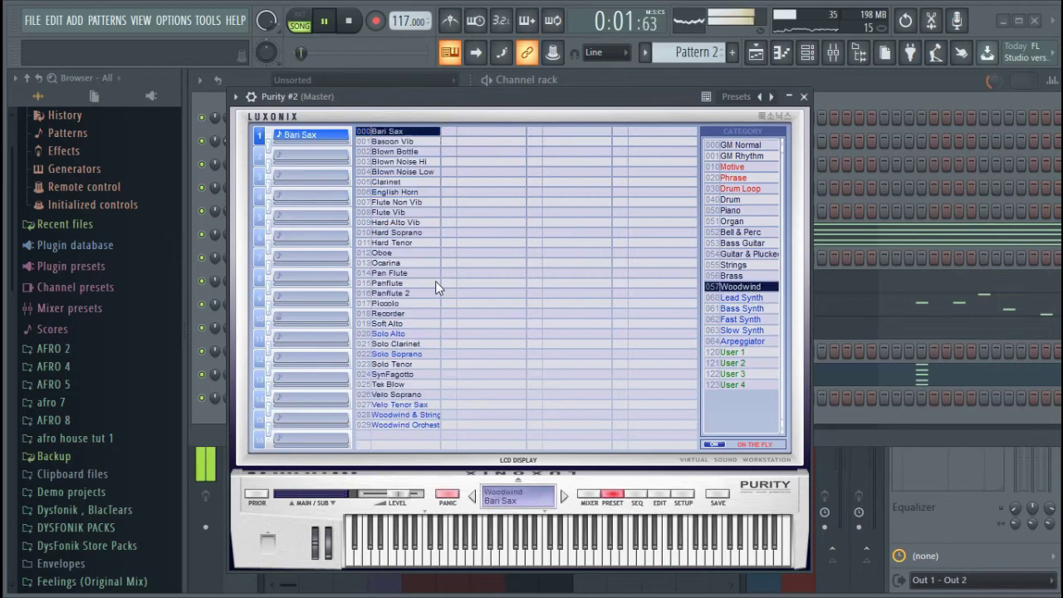
click(415, 282)
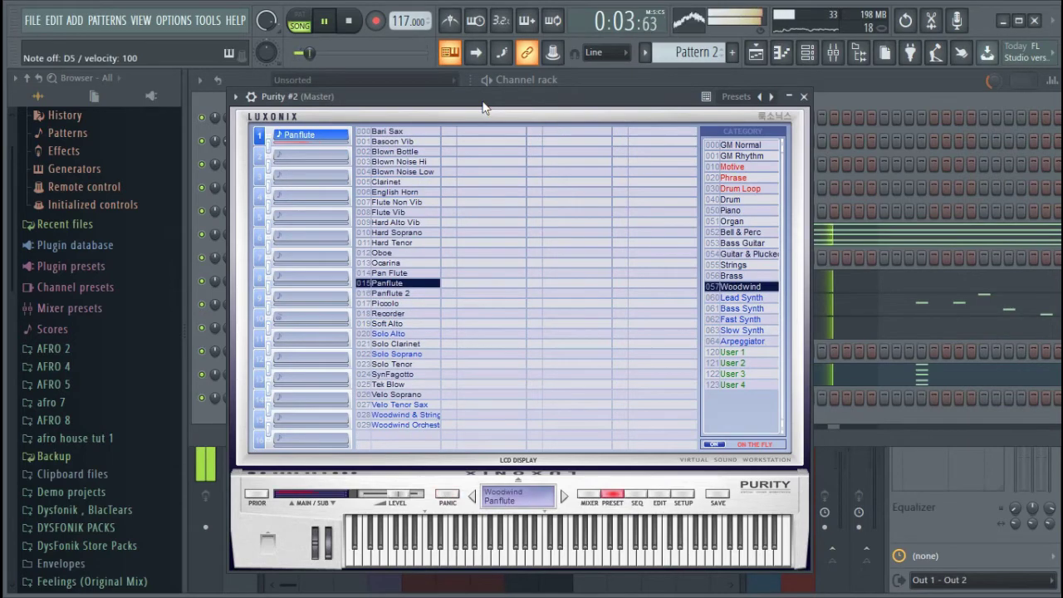
click(384, 253)
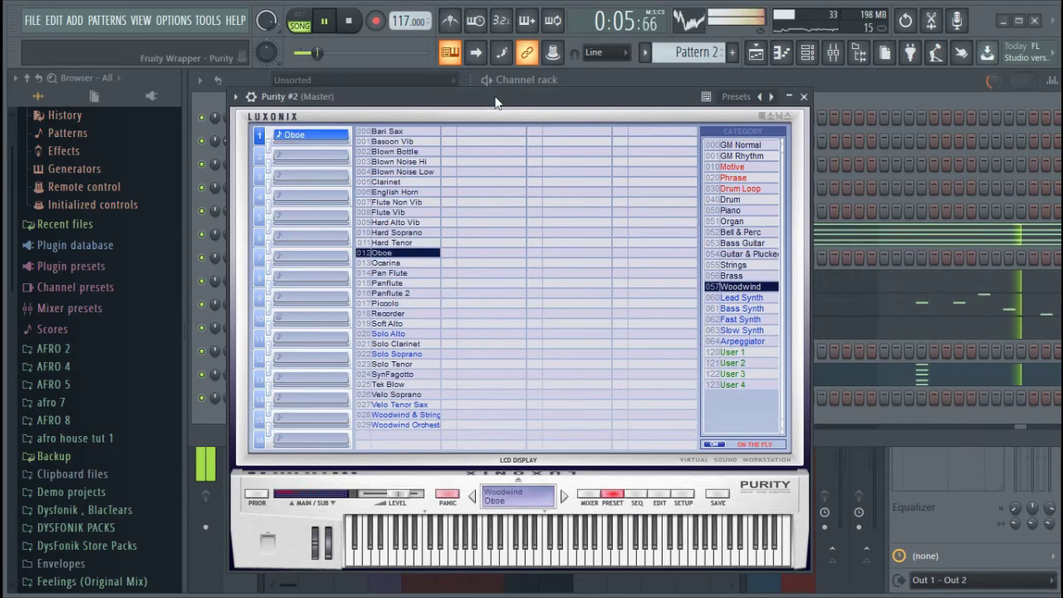
click(804, 96)
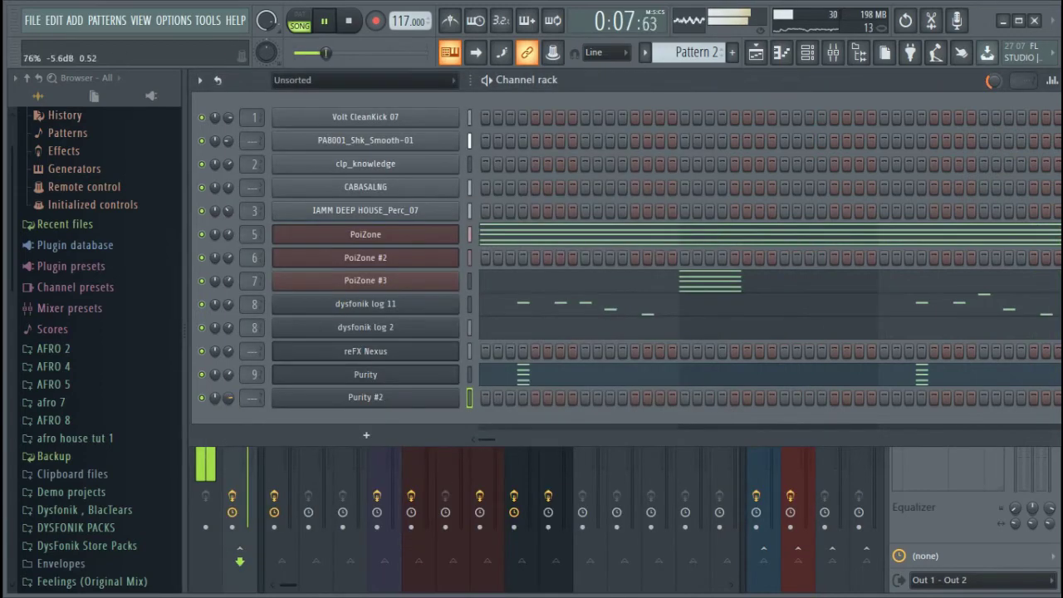
Step: Draw two short notes in Purity #2's piano roll, F5 at 4:11 and E5 at 4:13
right_click(396, 400)
click(486, 374)
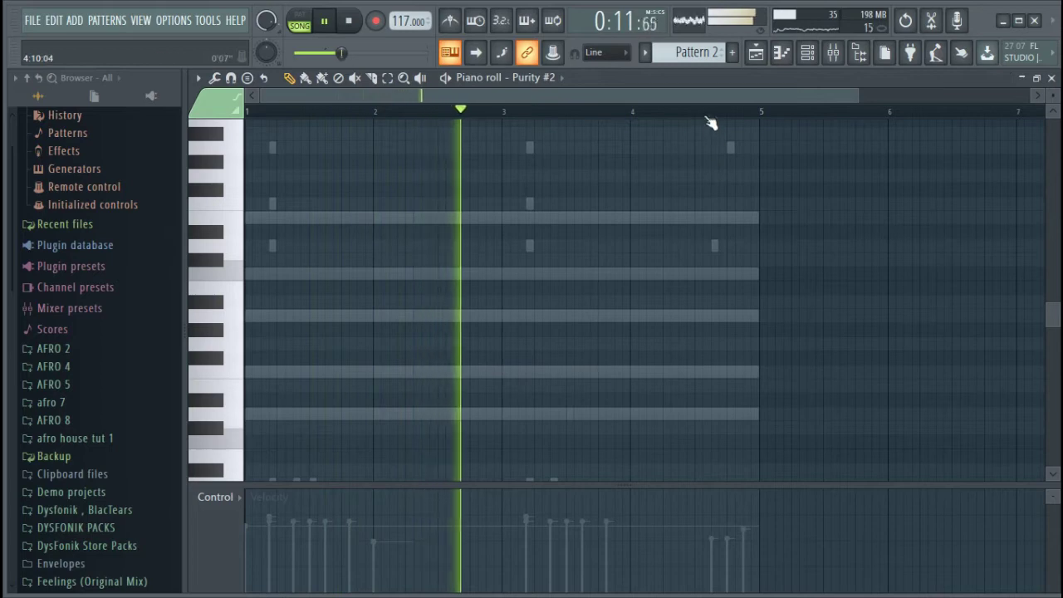
scroll(710, 116, up, 3)
scroll(711, 117, up, 2)
click(575, 219)
drag(589, 219, 721, 205)
Step: Play the song and slightly lower the velocities of the F5 and E5 notes
key(space)
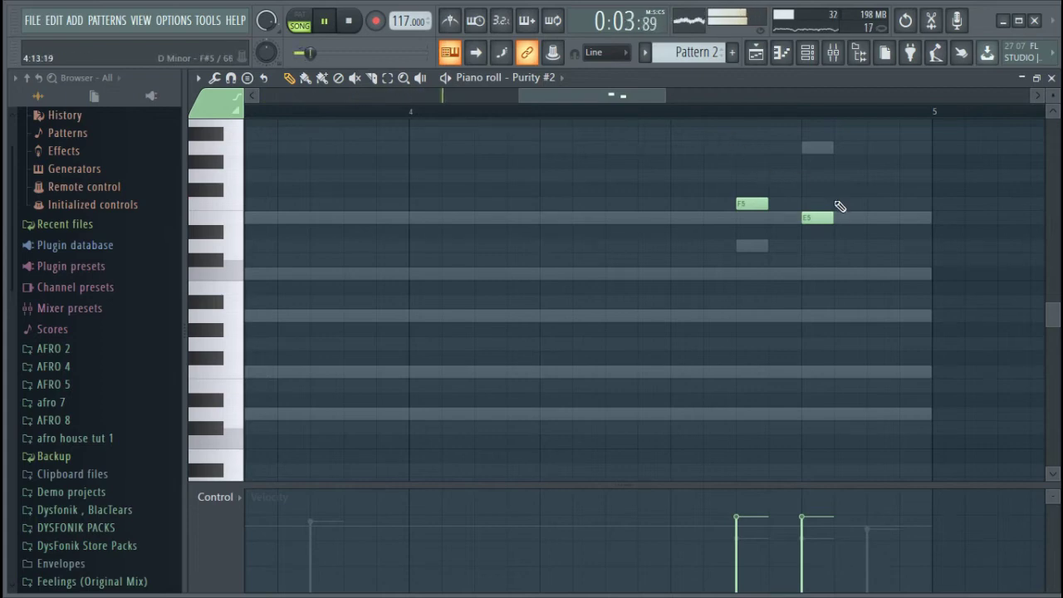
click(738, 522)
click(804, 525)
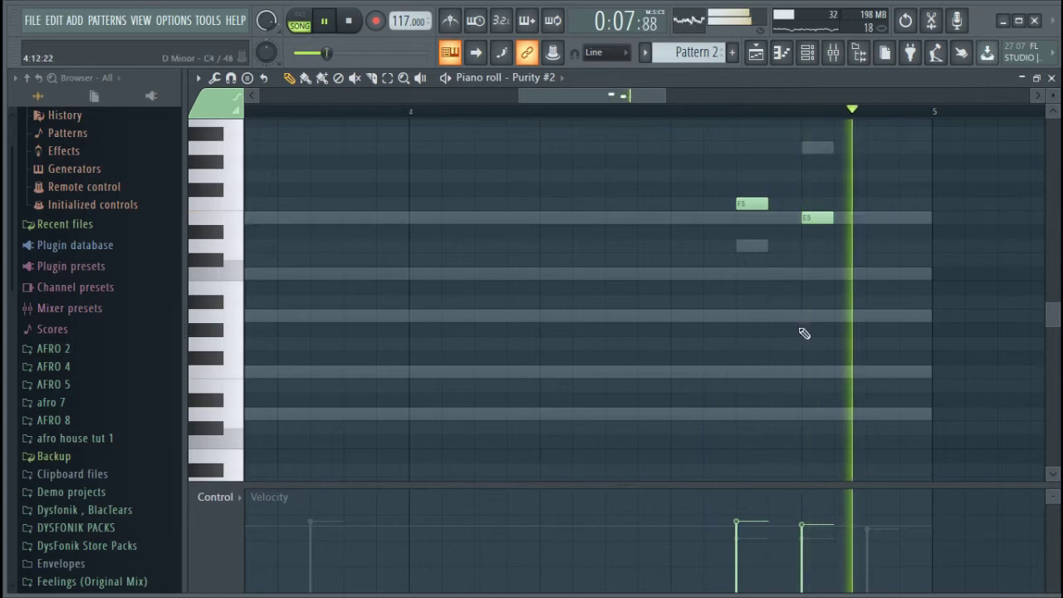
Step: Add a GMS synthesizer channel to the channel rack
click(807, 52)
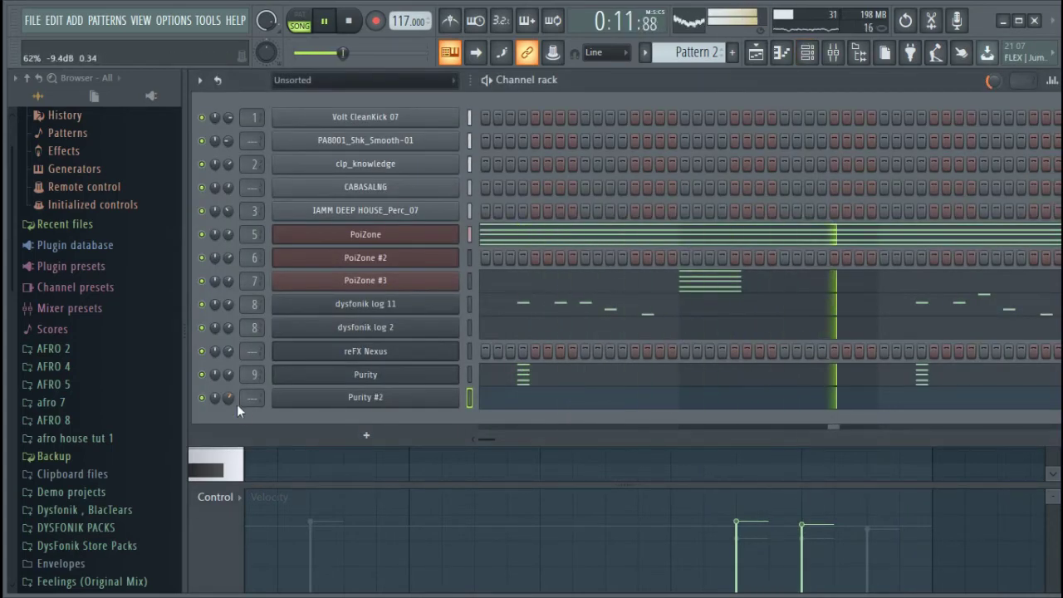
click(326, 439)
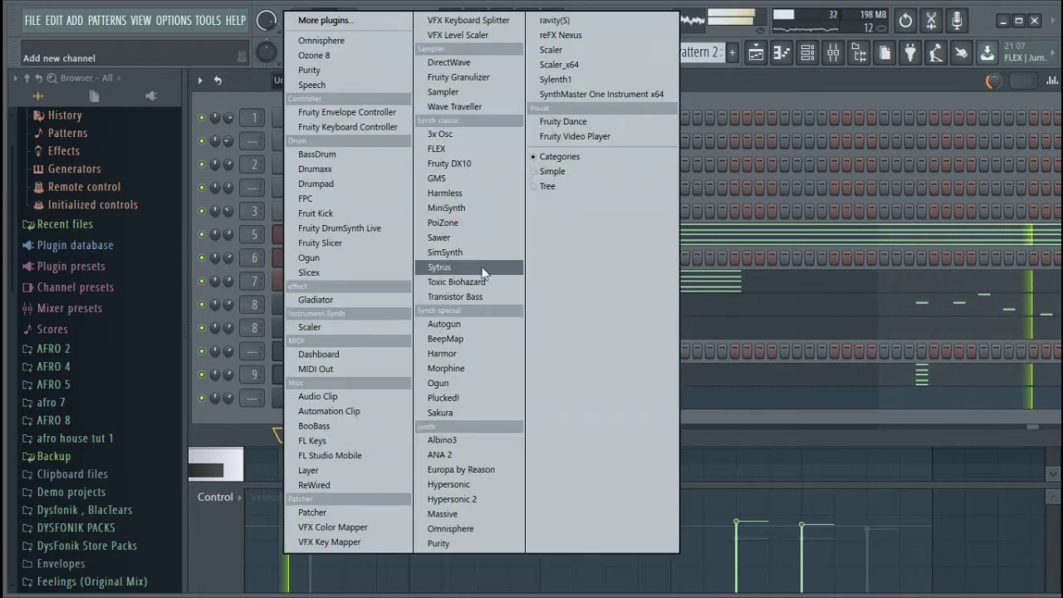
click(437, 178)
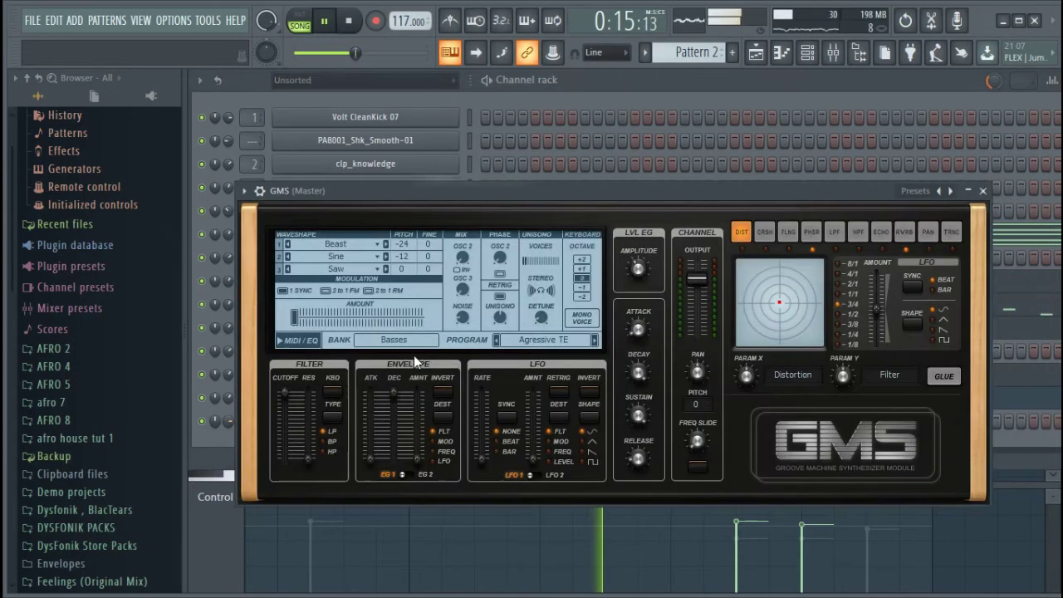
Step: Compare Impact TE with Noise 1 in the GMS Special Effects bank, keep Impact TE, and close the plugin
click(394, 340)
click(479, 384)
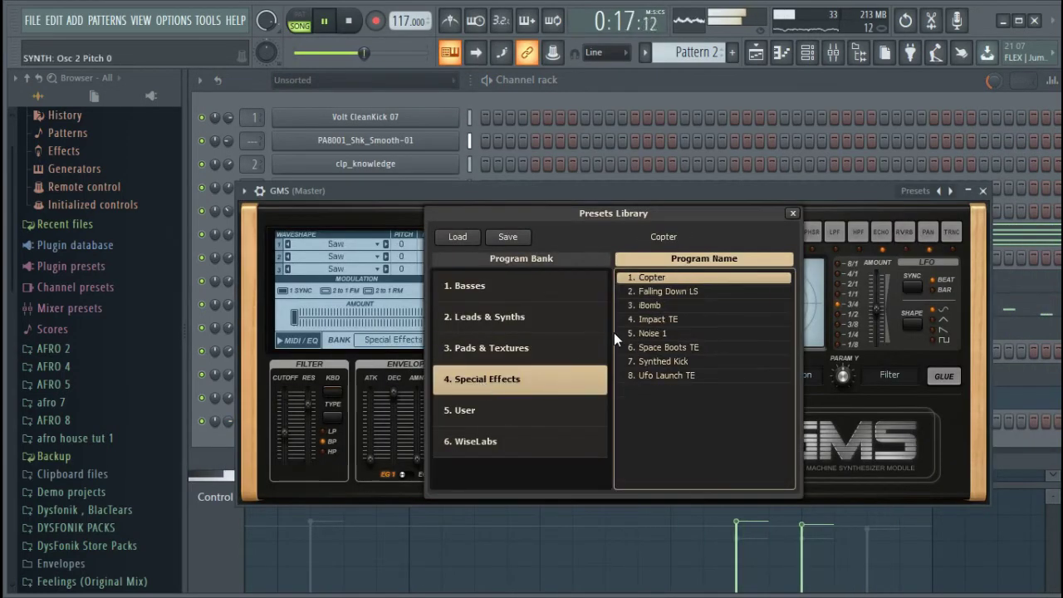
click(645, 321)
key(space)
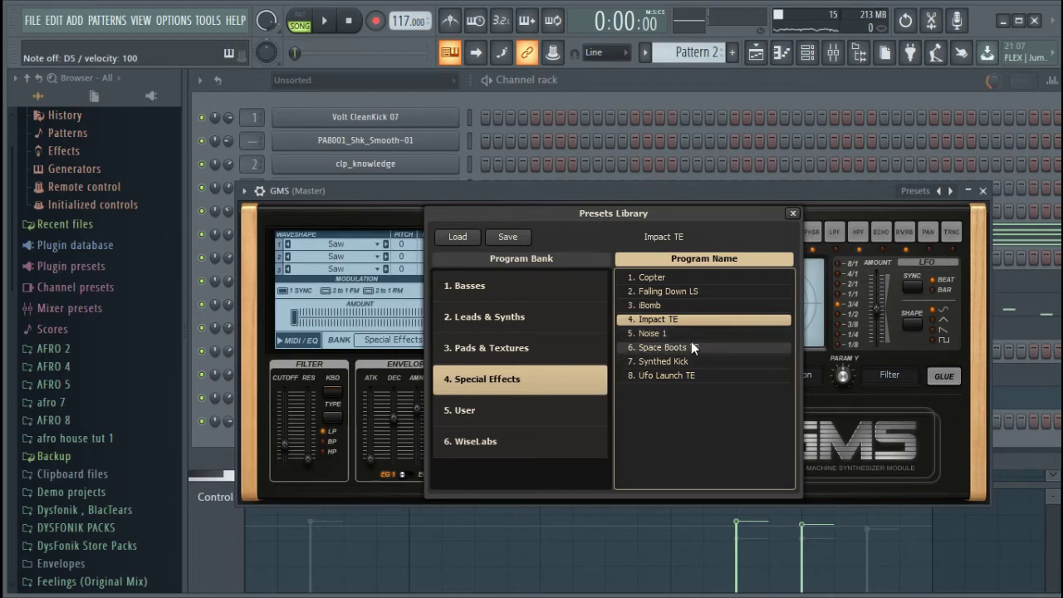
click(687, 333)
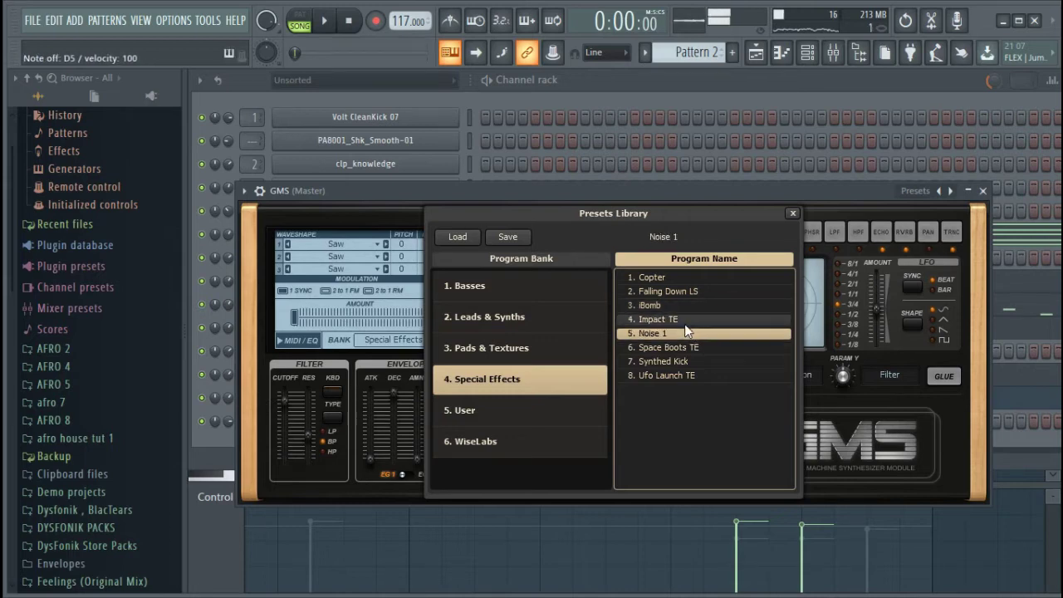
click(684, 324)
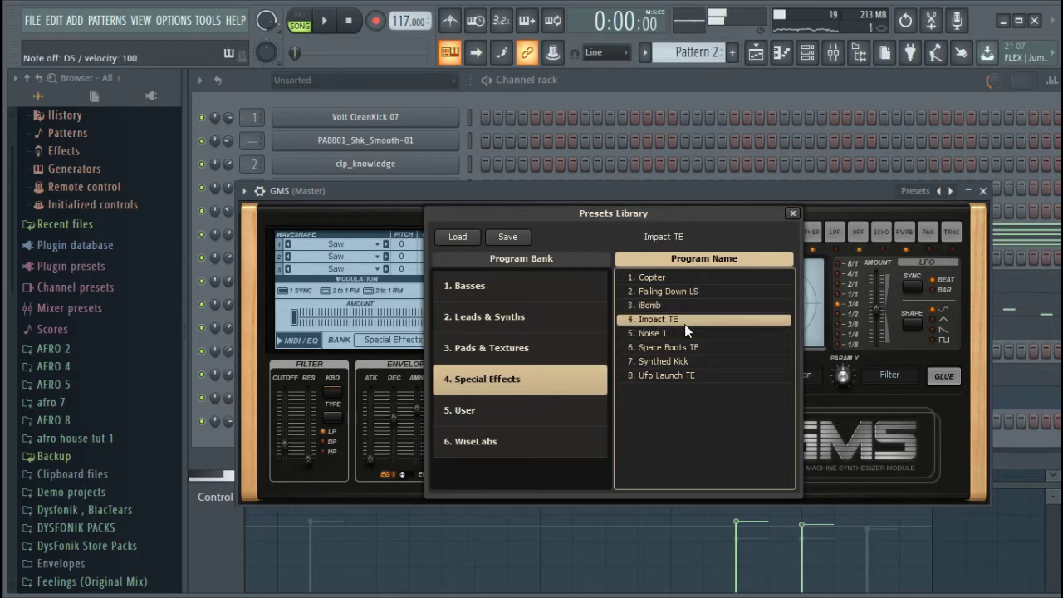
click(984, 192)
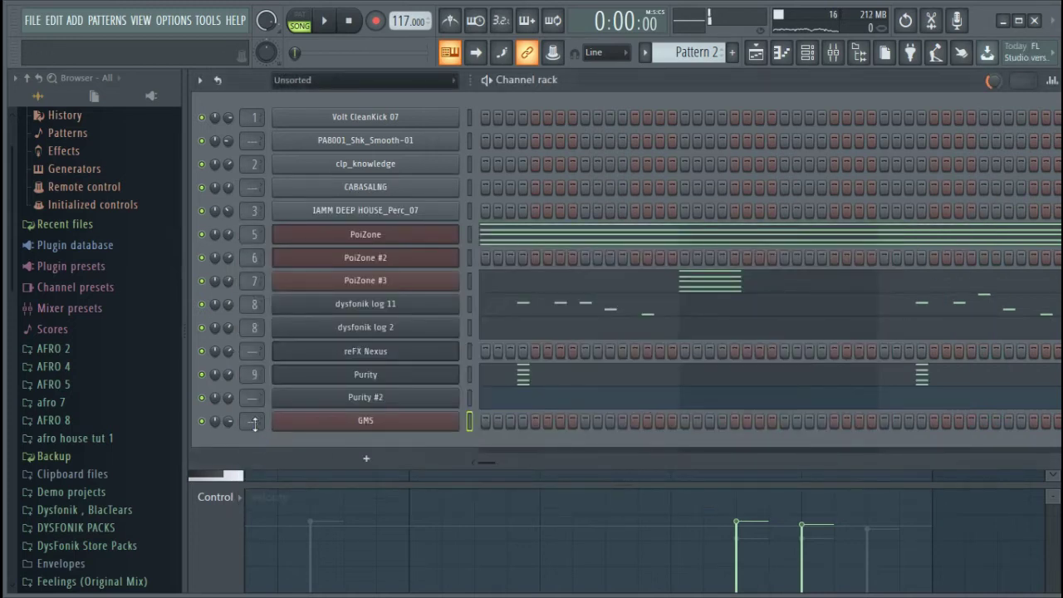
Step: Stamp a Minor 9th chord on D4 at 2:14 in the GMS channel's piano roll
right_click(407, 426)
click(516, 373)
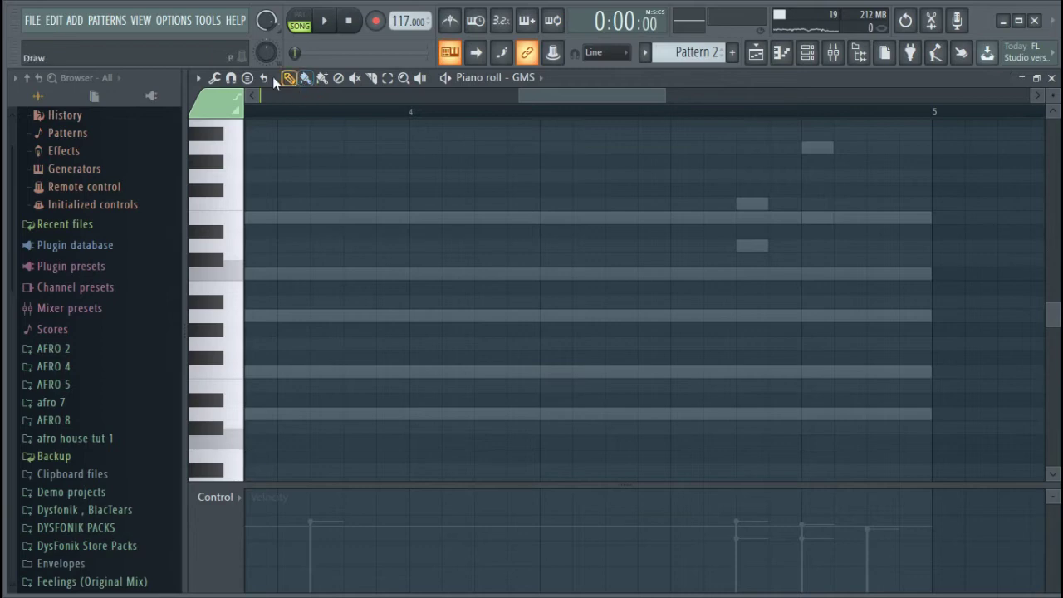
click(248, 77)
click(275, 221)
click(279, 413)
drag(280, 416, 466, 414)
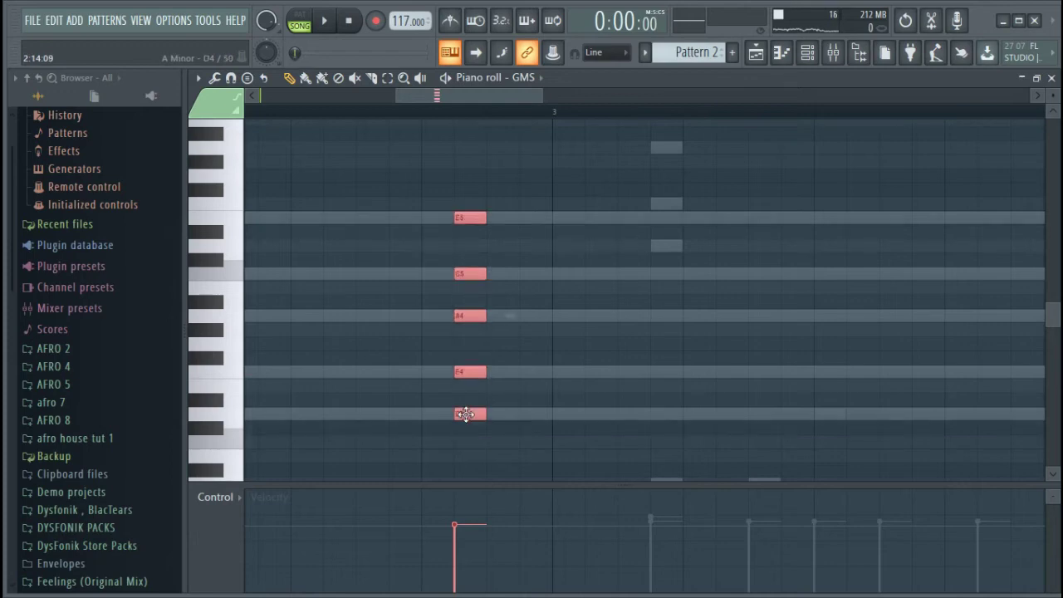
Step: Audition the GMS chord and move it up one octave so its root sits on D5
key(space)
key(space)
drag(475, 414, 471, 246)
key(space)
key(space)
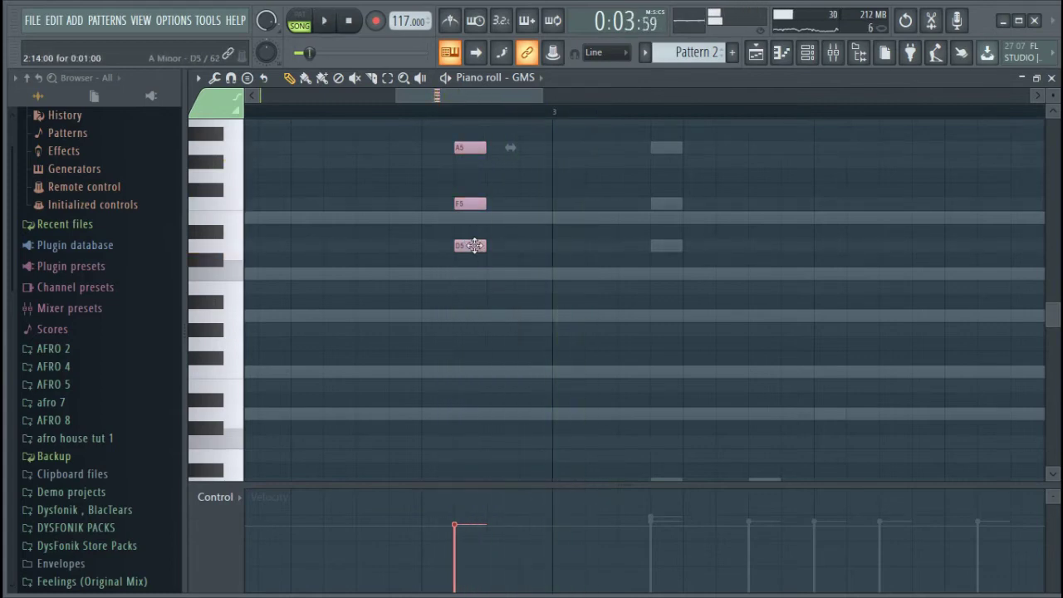
Step: Move the GMS chord one bar earlier to 1:14 and audition its timing
drag(472, 246, 396, 246)
key(space)
key(space)
click(298, 114)
key(space)
key(space)
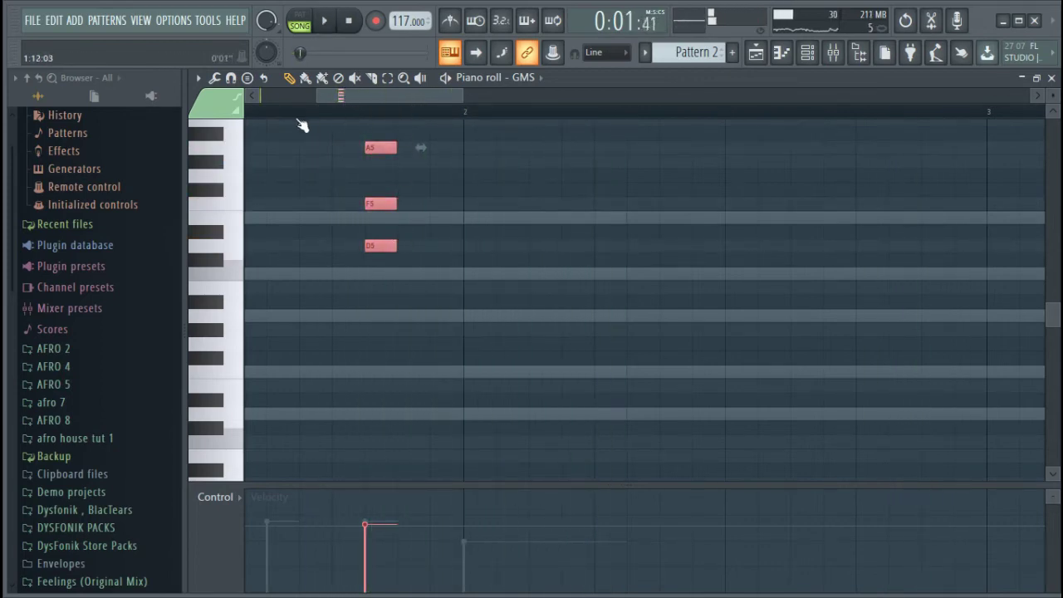
Step: Change the piano roll's snap setting and shorten the GMS chord to about two-thirds of a step
click(248, 77)
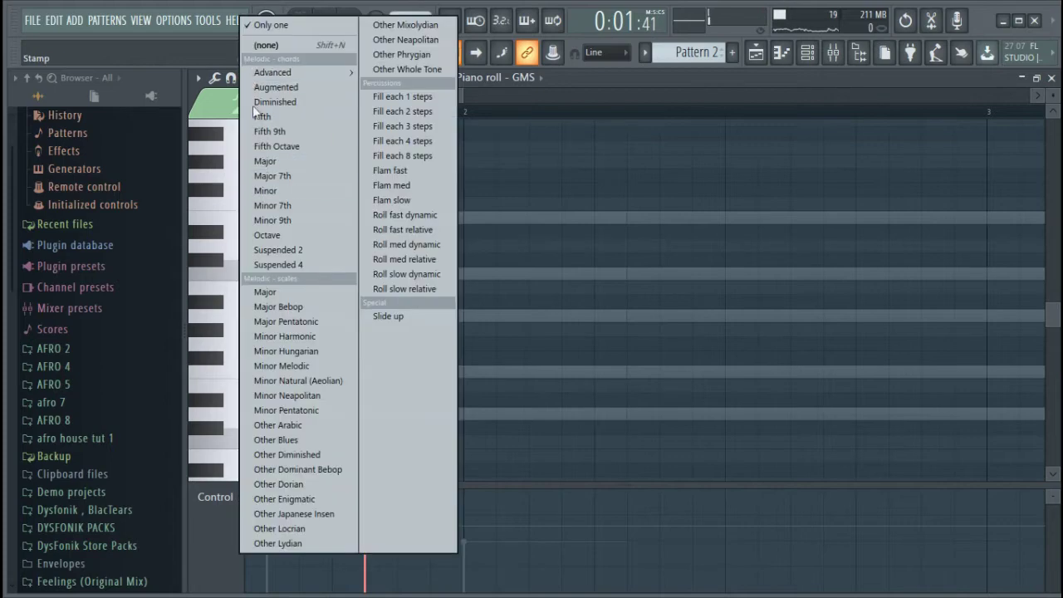
click(231, 78)
click(269, 200)
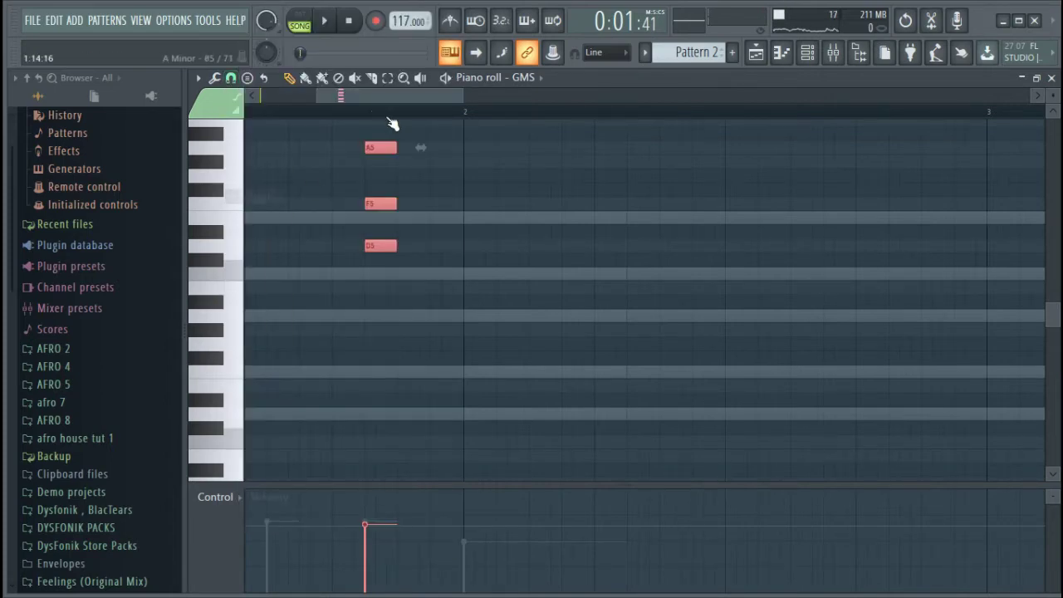
scroll(369, 110, up, 2)
drag(413, 147, 396, 149)
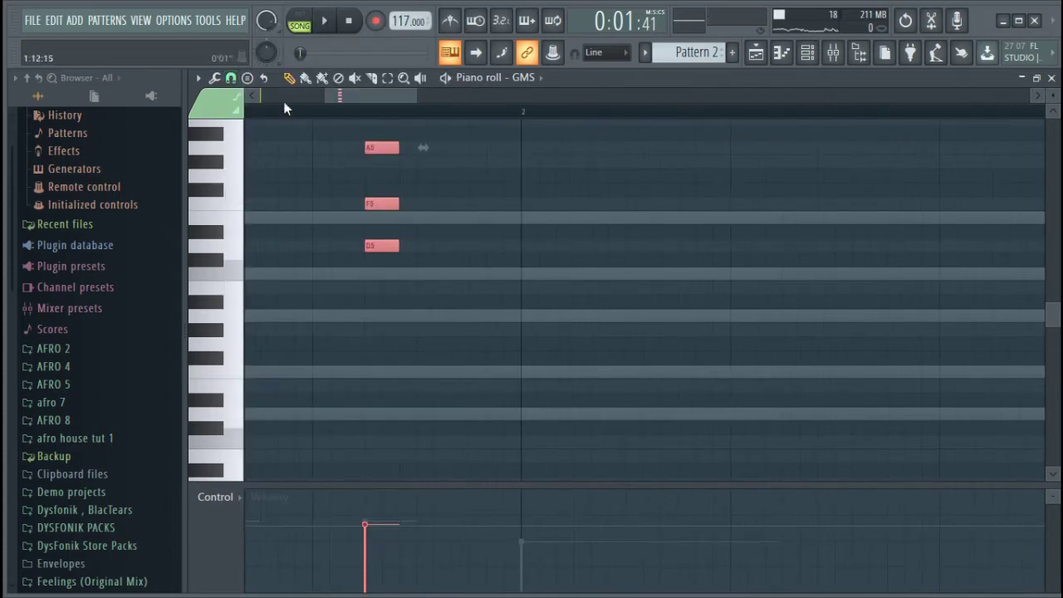
Step: Route the GMS channel to mixer track 10 and audition it in the mix
click(233, 79)
click(247, 96)
scroll(444, 108, down, 2)
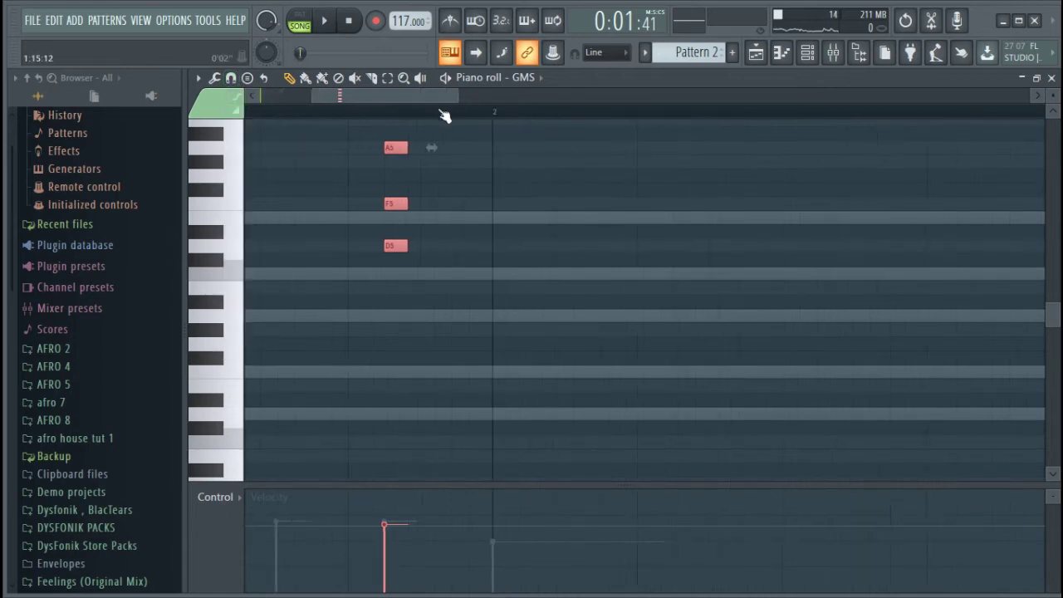
scroll(438, 116, down, 2)
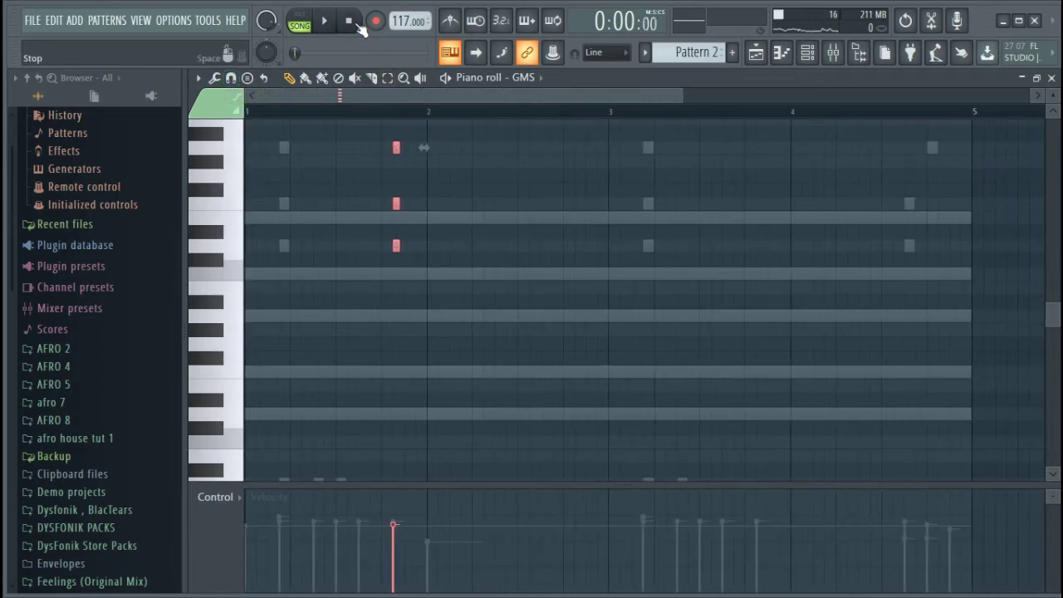
click(805, 53)
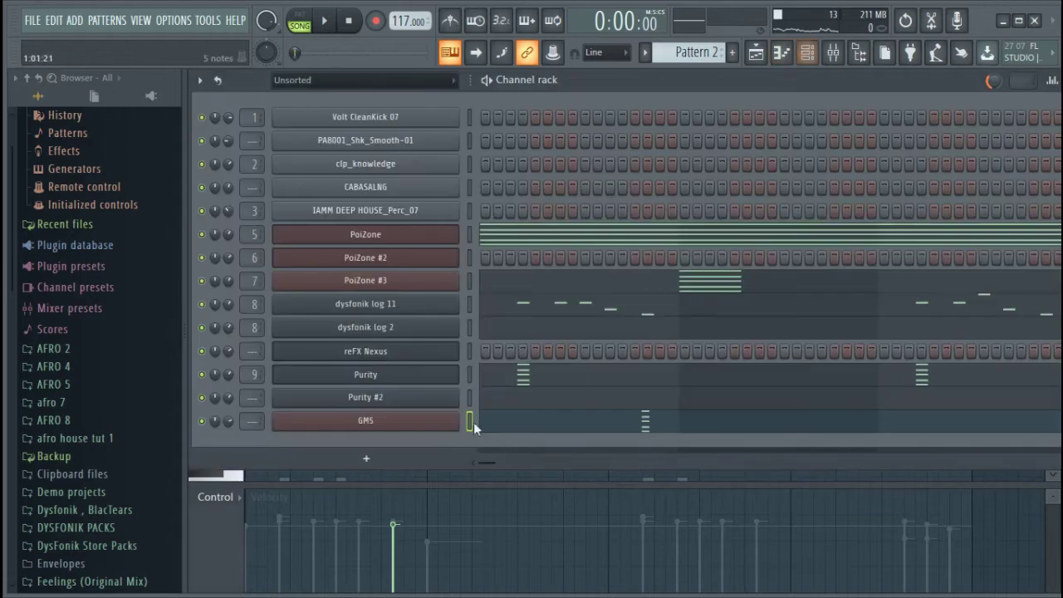
click(426, 421)
click(260, 191)
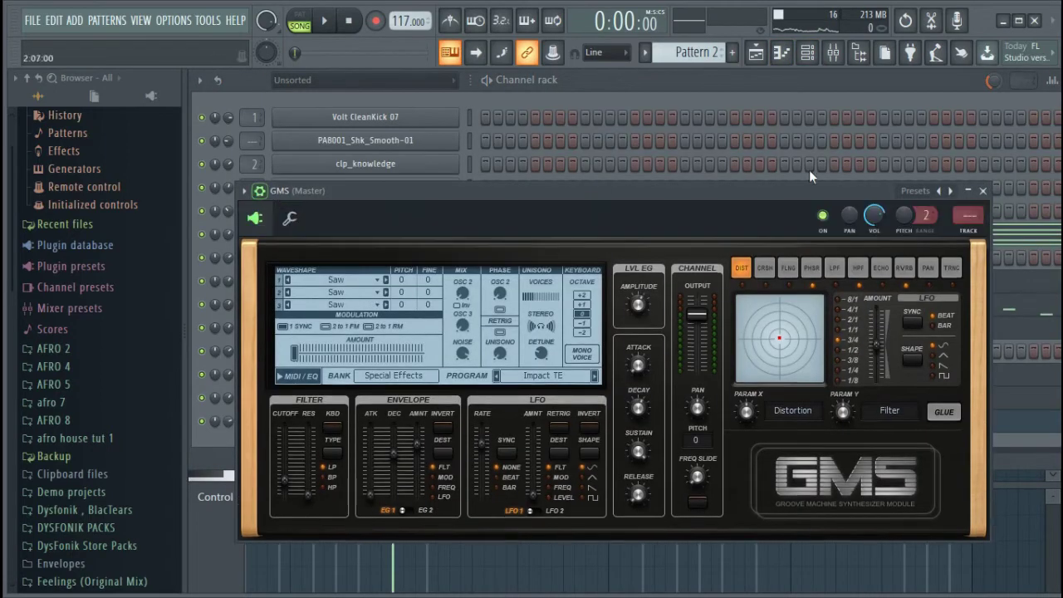
key(ctrl+l)
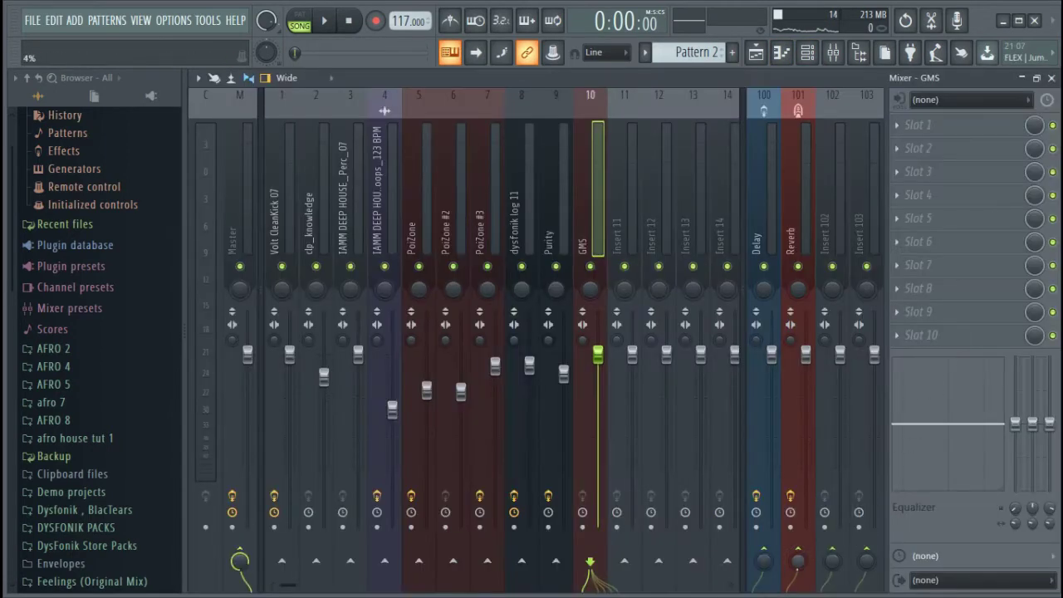
key(space)
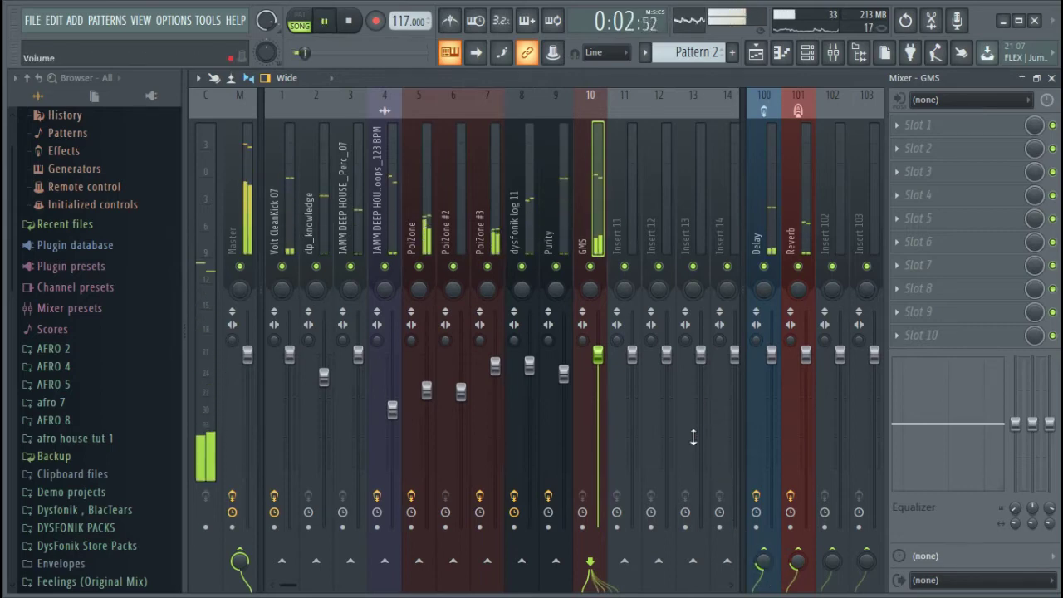
key(space)
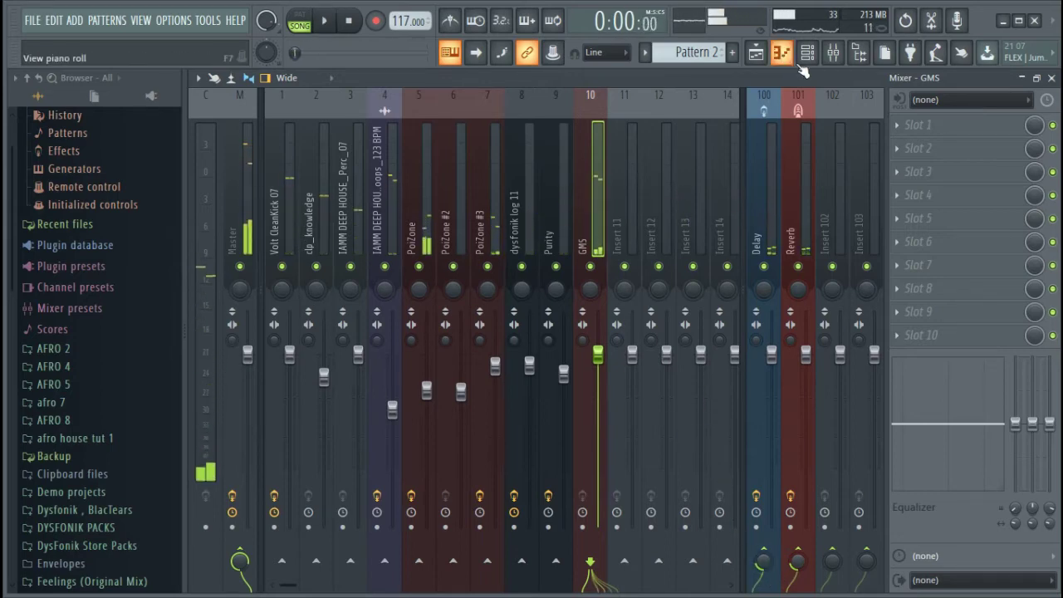
Step: Move the GMS chord one step later to 1:15 in the piano roll and audition its timing
click(807, 53)
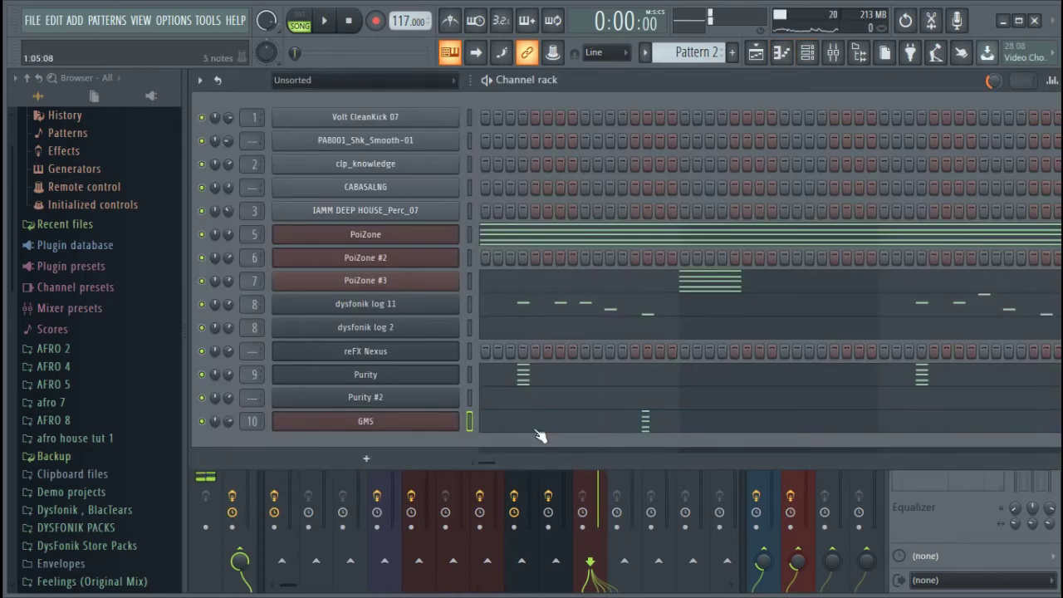
click(535, 422)
drag(679, 97, 455, 98)
key(ctrl+a)
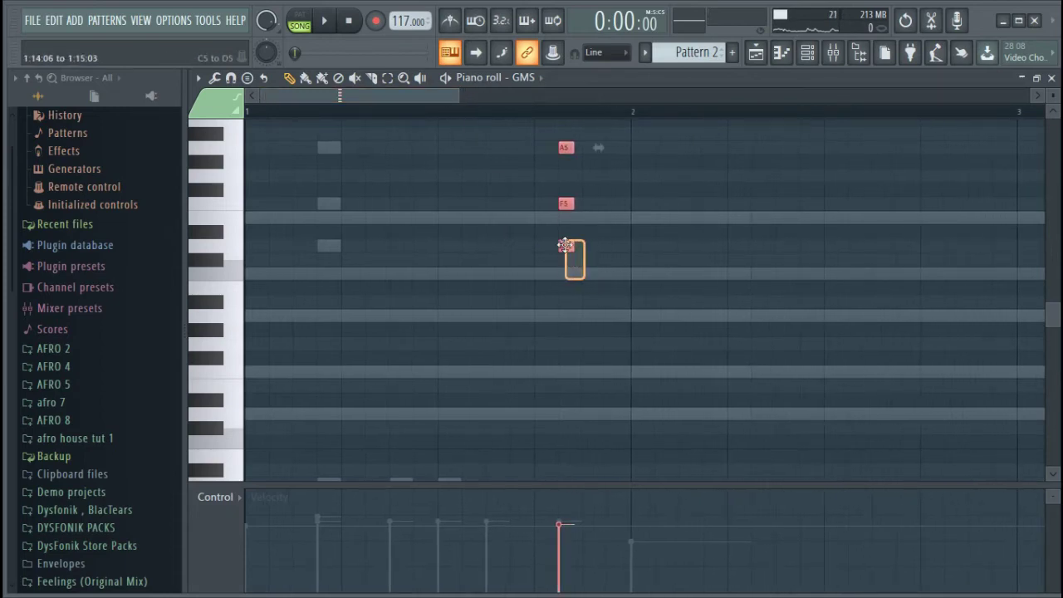
drag(572, 246, 596, 246)
key(ctrl+d)
key(space)
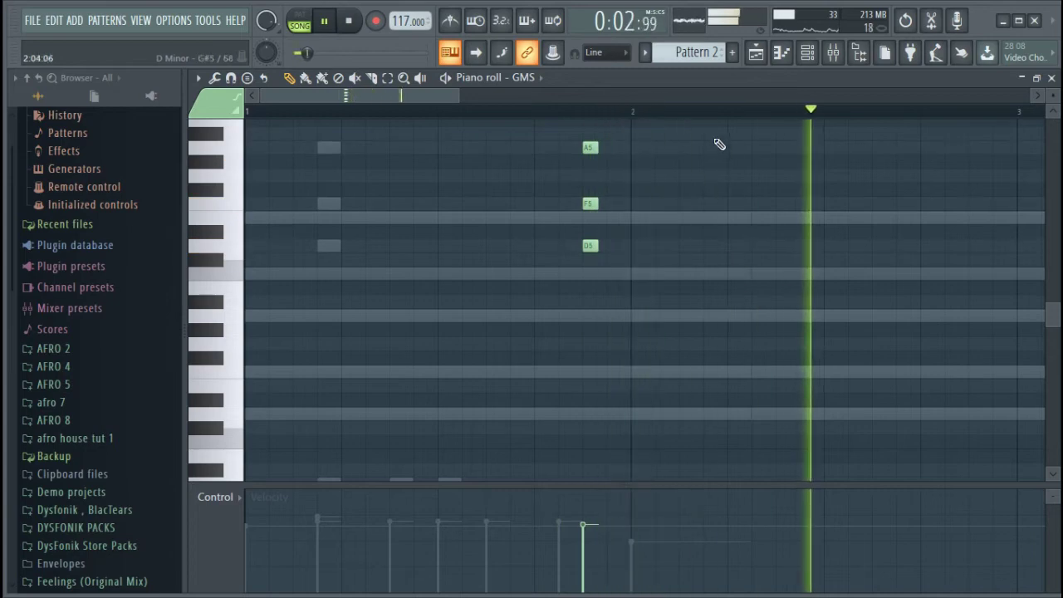
click(807, 52)
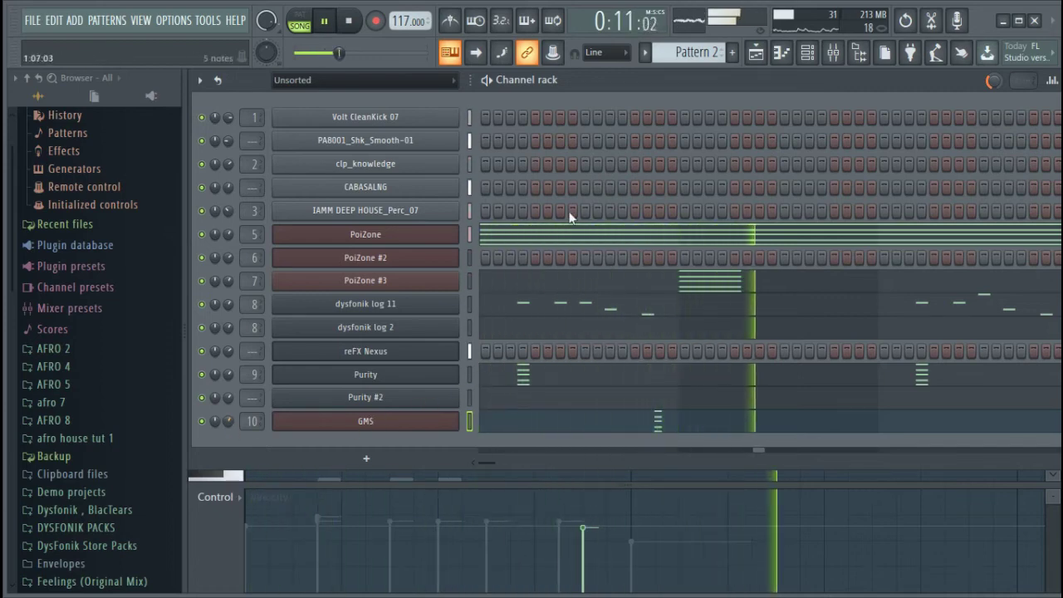
Step: Duplicate the drum loop, shaker, Pattern 2 and Pattern 3 clips on Tracks 2 to 5 into bars 17 to 32
click(766, 54)
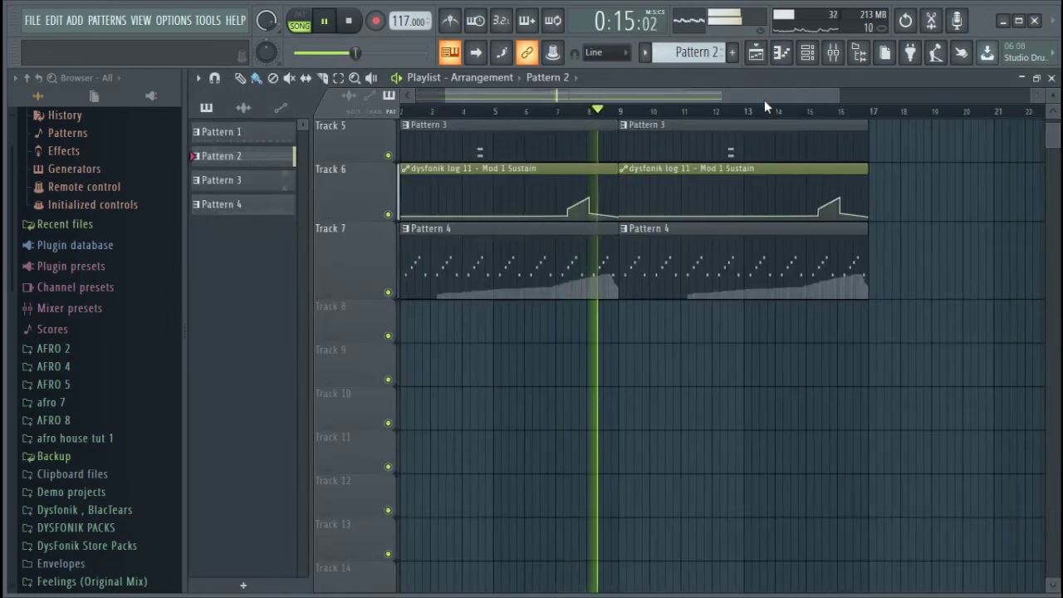
scroll(739, 158, up, 4)
scroll(698, 112, down, 3)
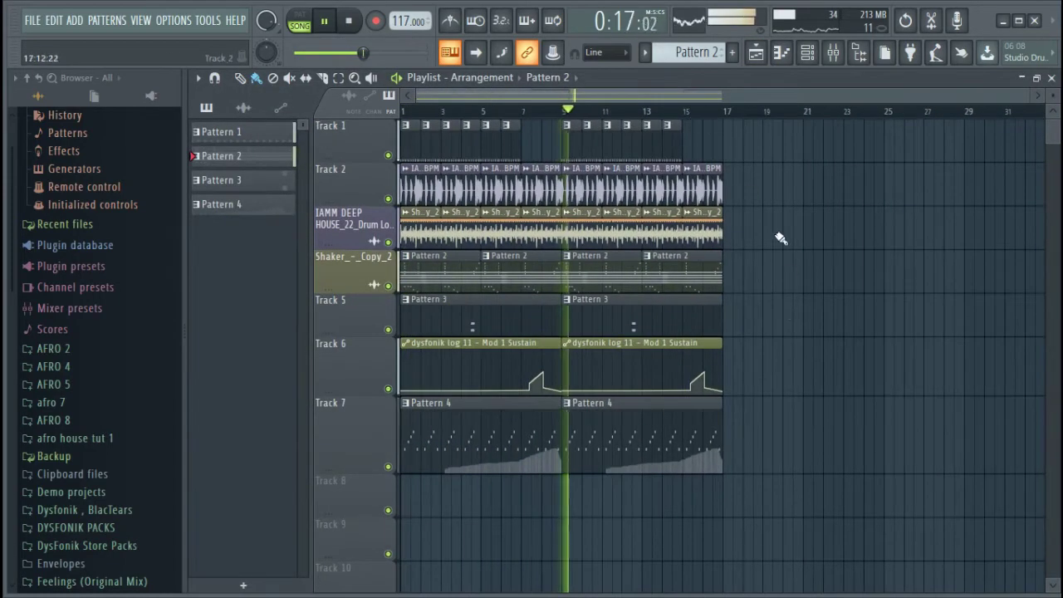
drag(773, 394, 496, 240)
drag(740, 318, 413, 190)
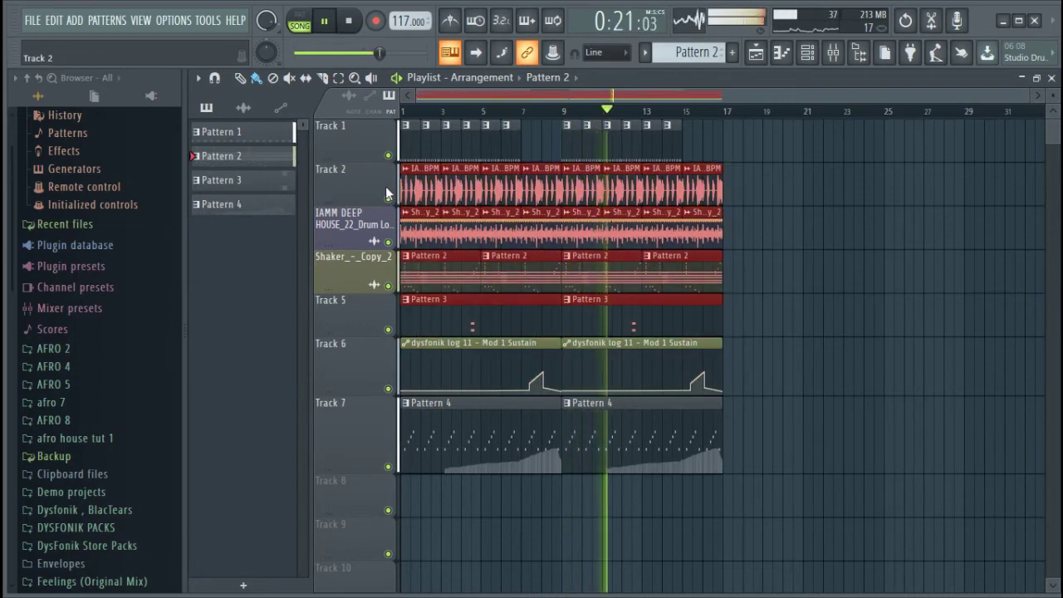
key(ctrl+b)
key(space)
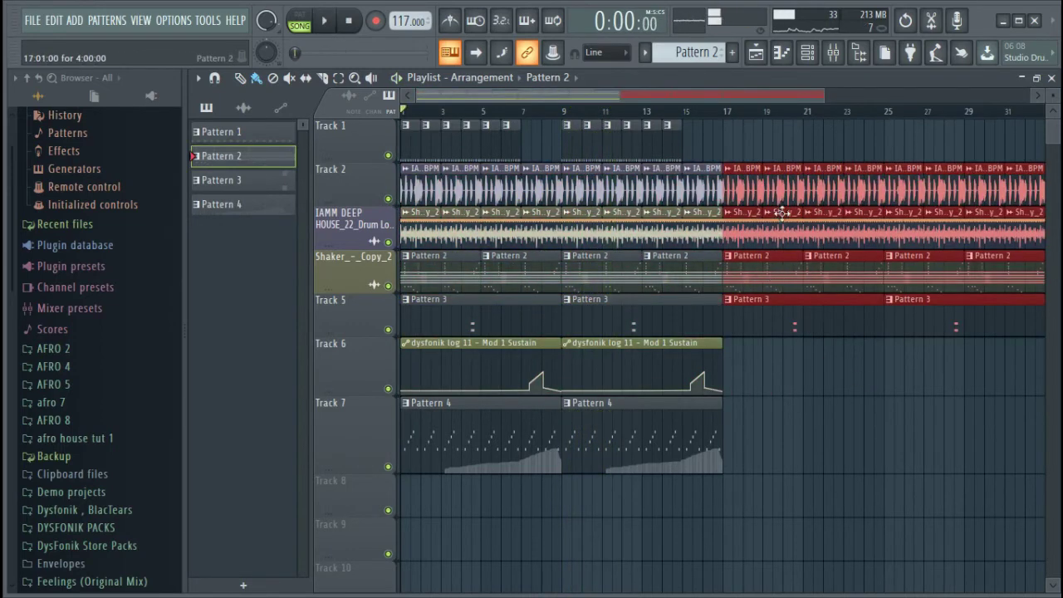
Step: Move the dysfonik log 11 notes out of Pattern 2 into a new Pattern 5
click(806, 53)
right_click(440, 304)
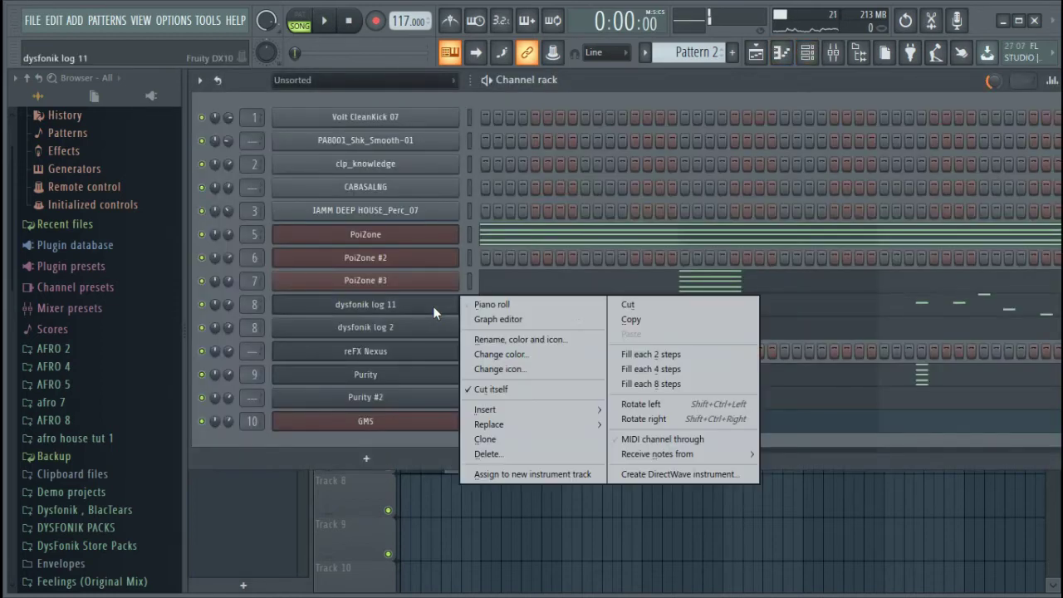
click(626, 305)
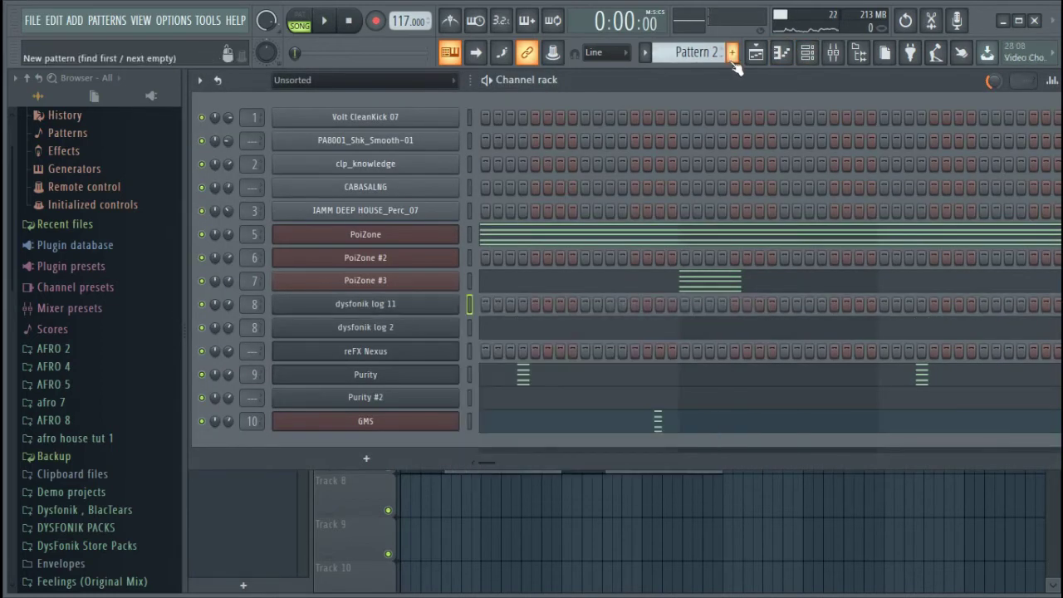
click(733, 55)
click(760, 55)
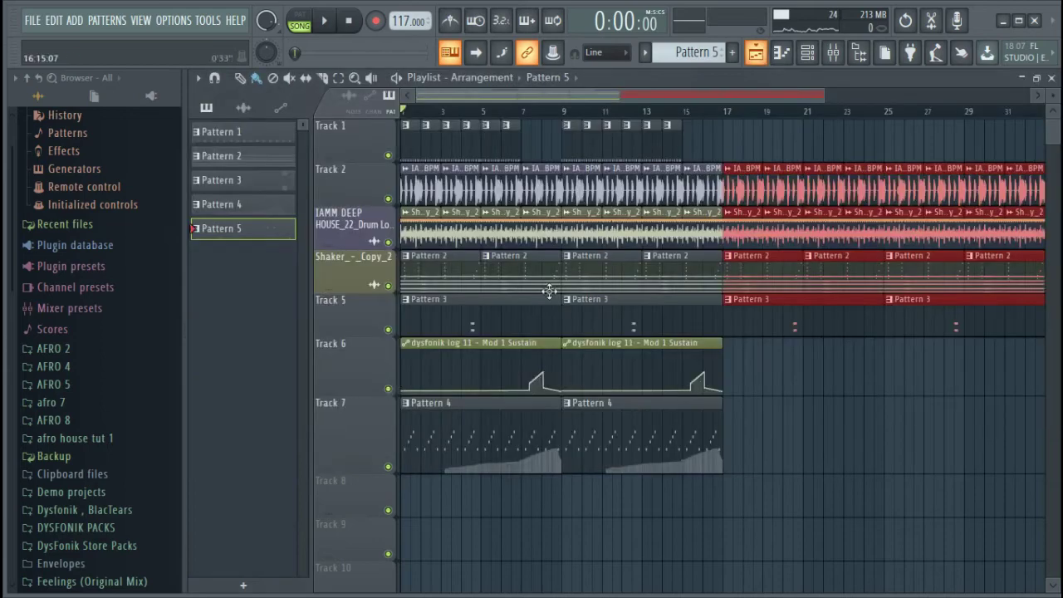
Step: Shift the clips below Track 1 down one track and place a Pattern 5 clip at the start of Track 2
click(508, 509)
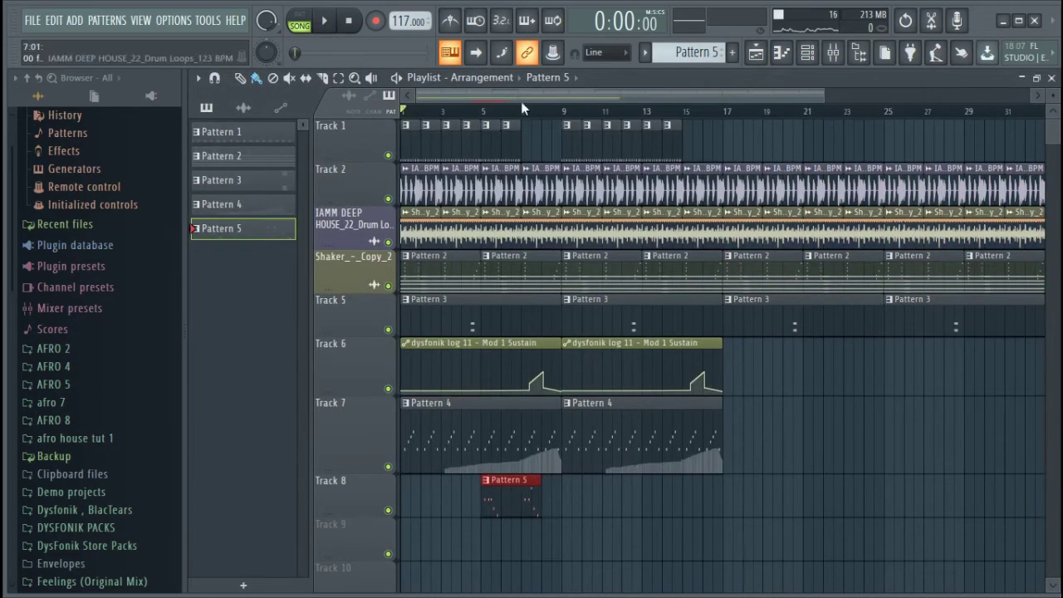
scroll(560, 104, down, 2)
drag(846, 499, 409, 244)
ctrl+click(693, 501)
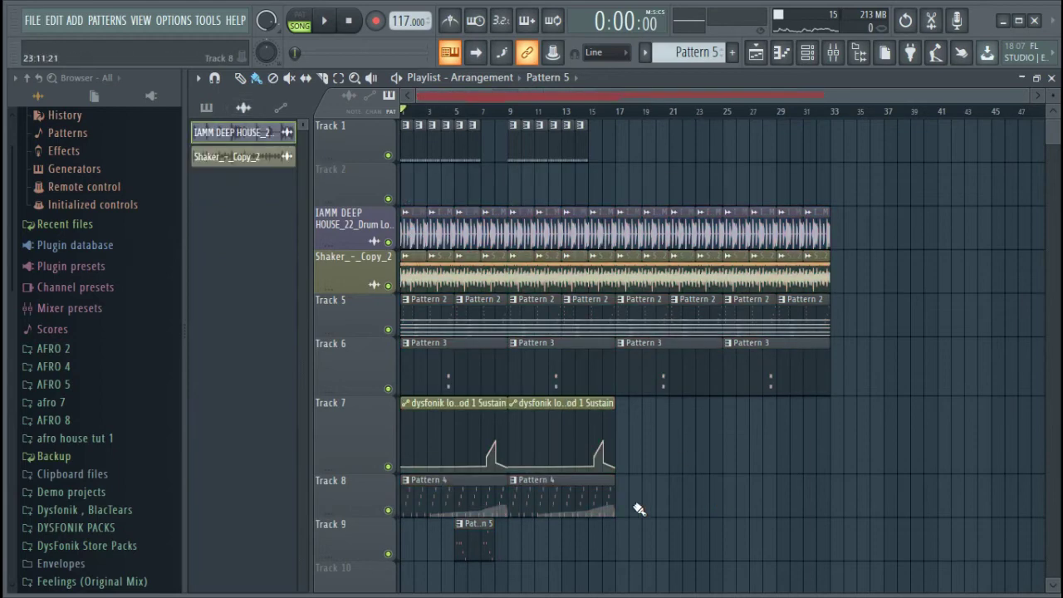
drag(482, 541, 408, 181)
key(ctrl+b)
key(ctrl+b)
key(ctrl+b)
key(ctrl+b)
key(ctrl+b)
right_click(609, 167)
scroll(511, 87, up, 5)
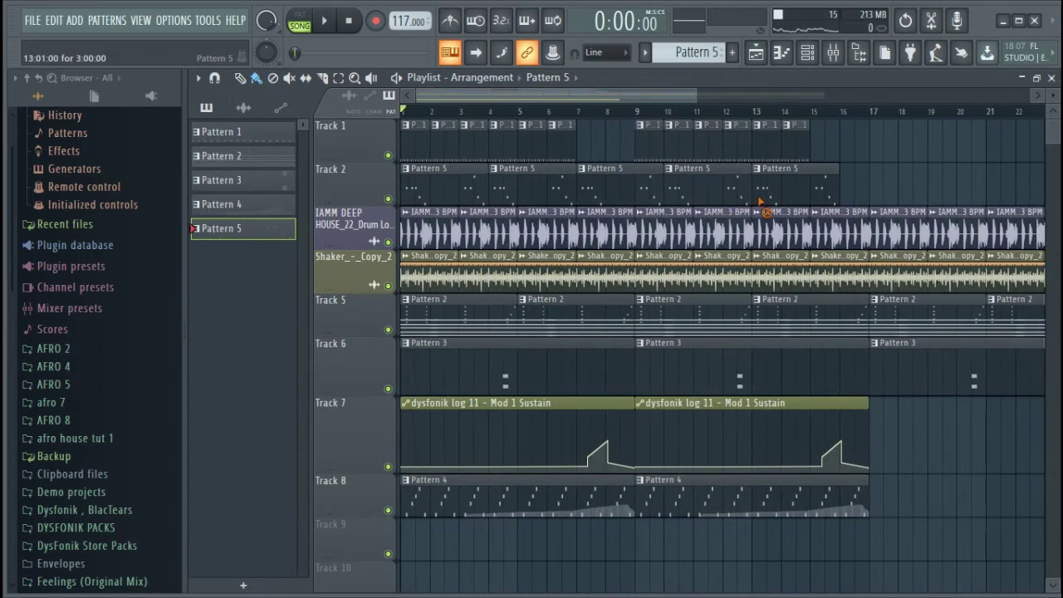
right_click(758, 196)
right_click(690, 193)
right_click(606, 193)
right_click(503, 192)
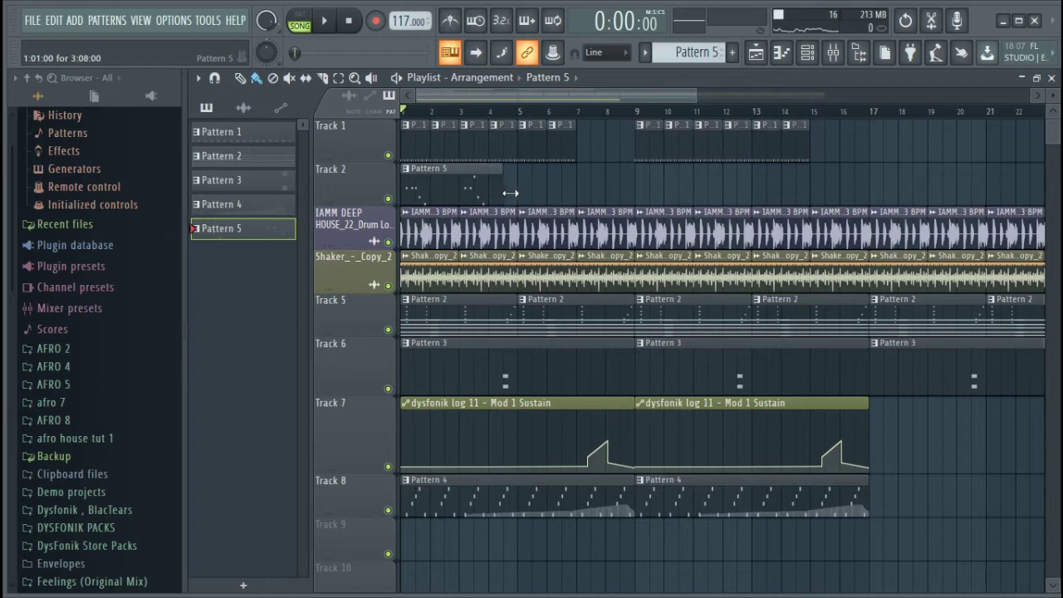
Step: Extend the Pattern 5 clip to four bars, repeat it through bar 16 on Track 2, and reduce the heights of Tracks 6 and 7
drag(524, 190, 730, 192)
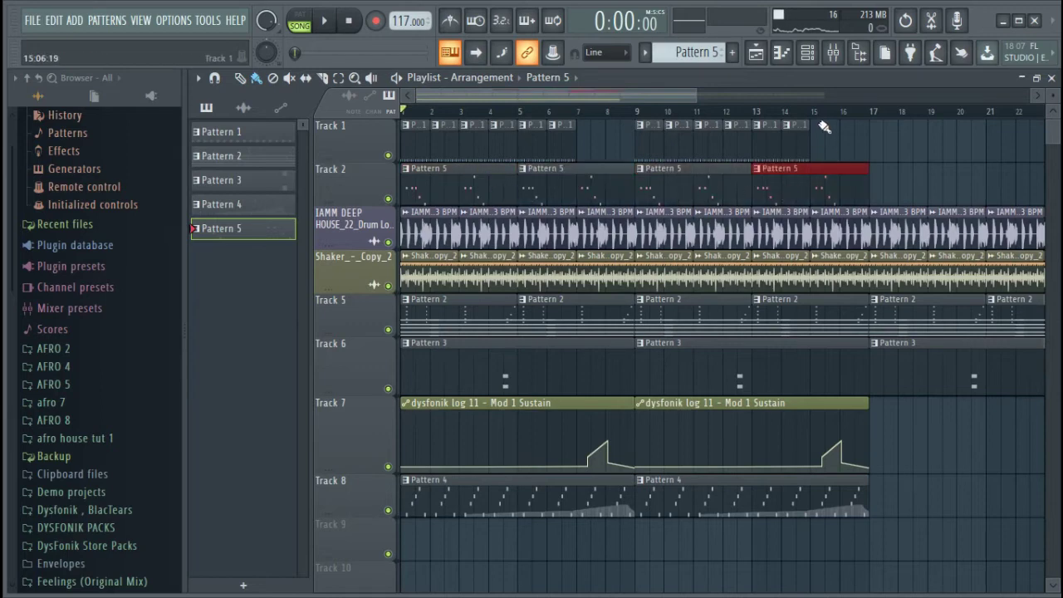
scroll(823, 125, down, 4)
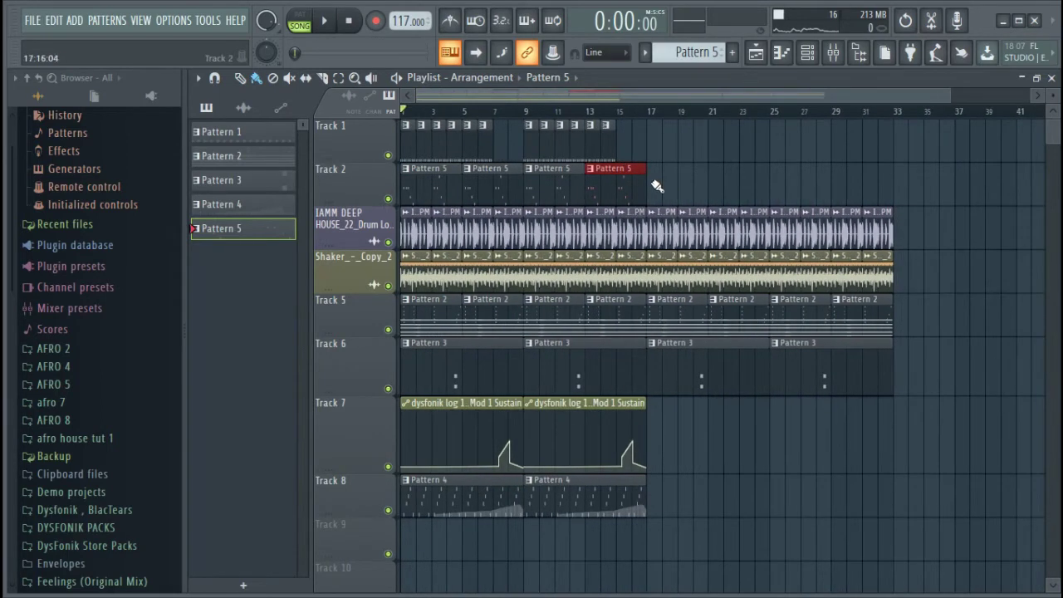
drag(382, 464, 367, 373)
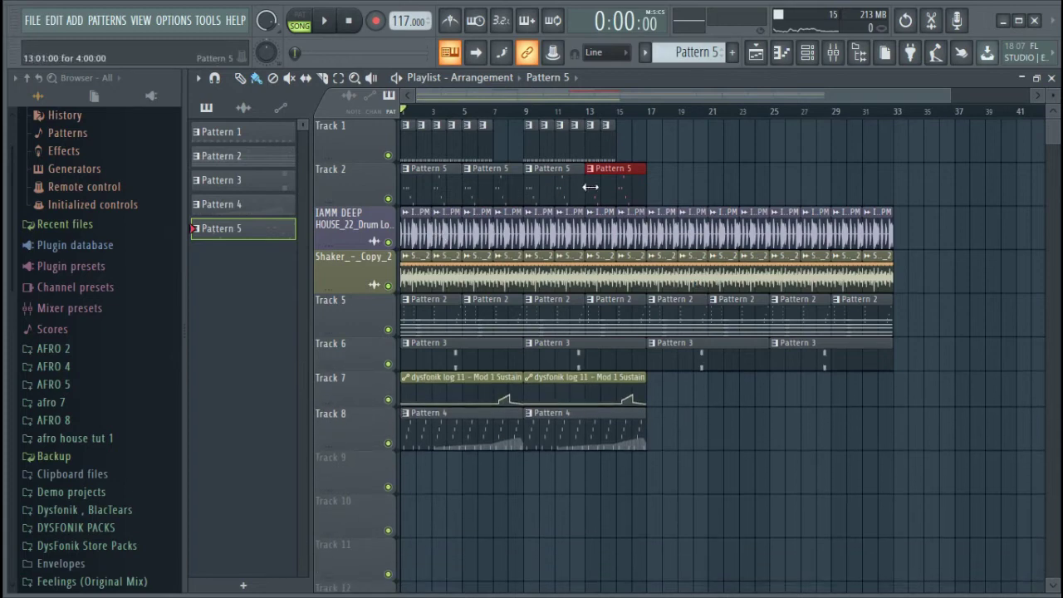
Step: Select the playlist time range from bar 17 through bar 32 together with its clips
drag(870, 434, 436, 260)
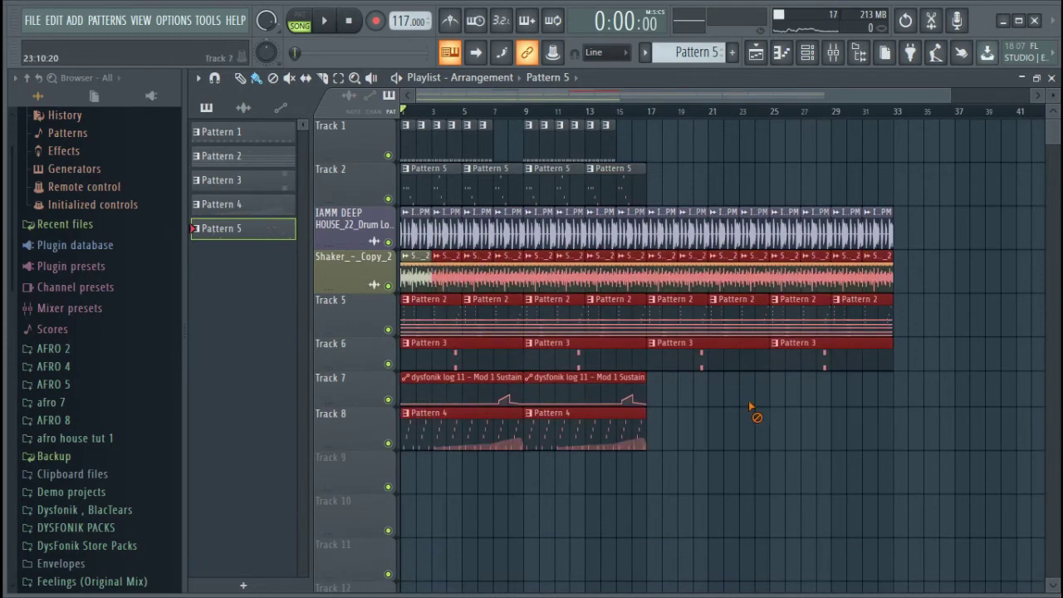
ctrl+click(755, 413)
drag(653, 114, 895, 130)
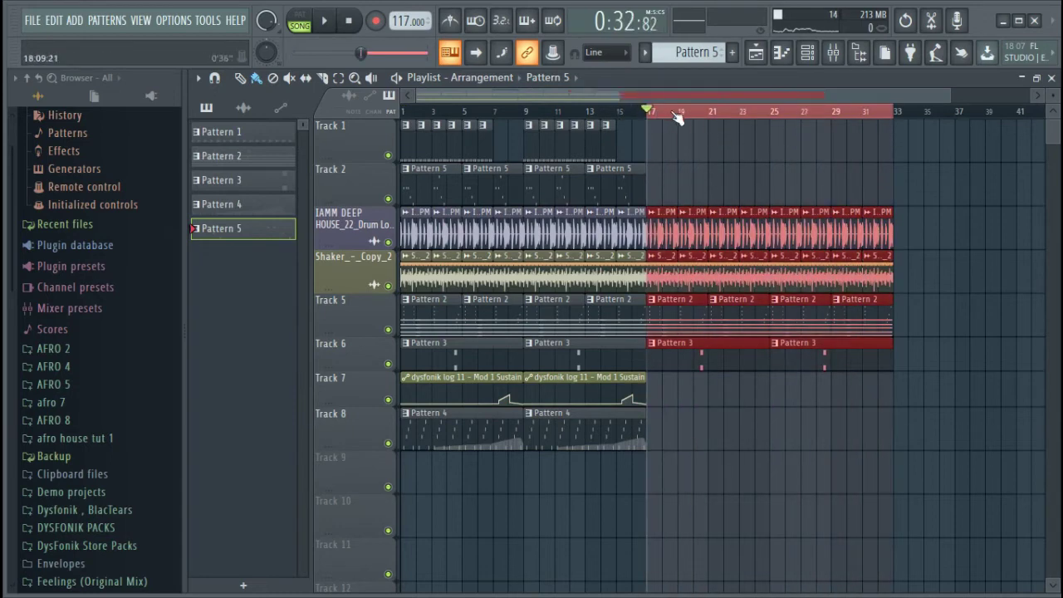
Step: Open Pattern 2 and add a ravity(S) instrument channel to it
double_click(696, 328)
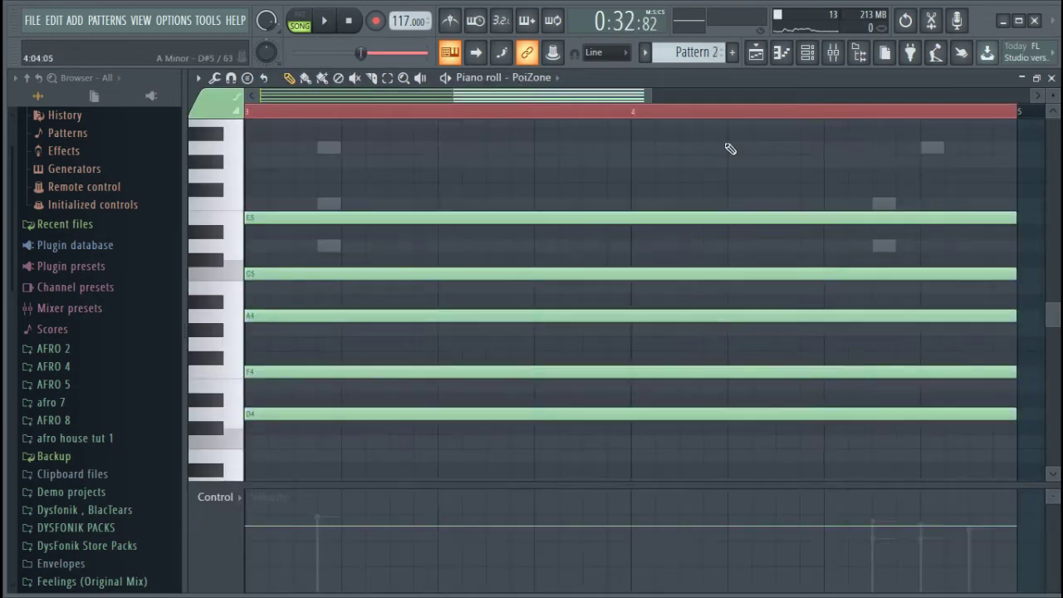
click(805, 55)
click(421, 456)
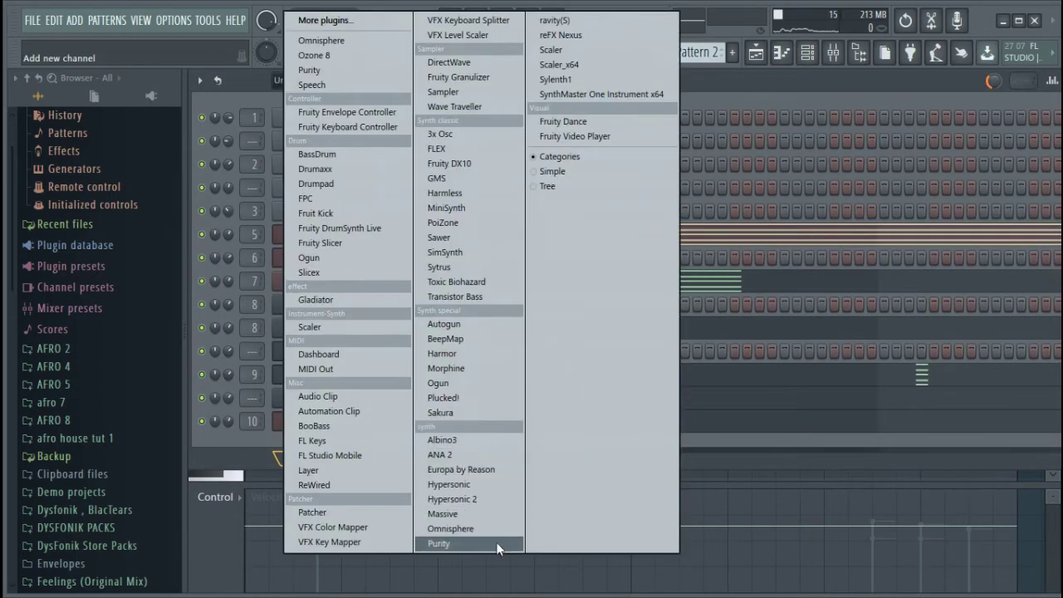
click(598, 22)
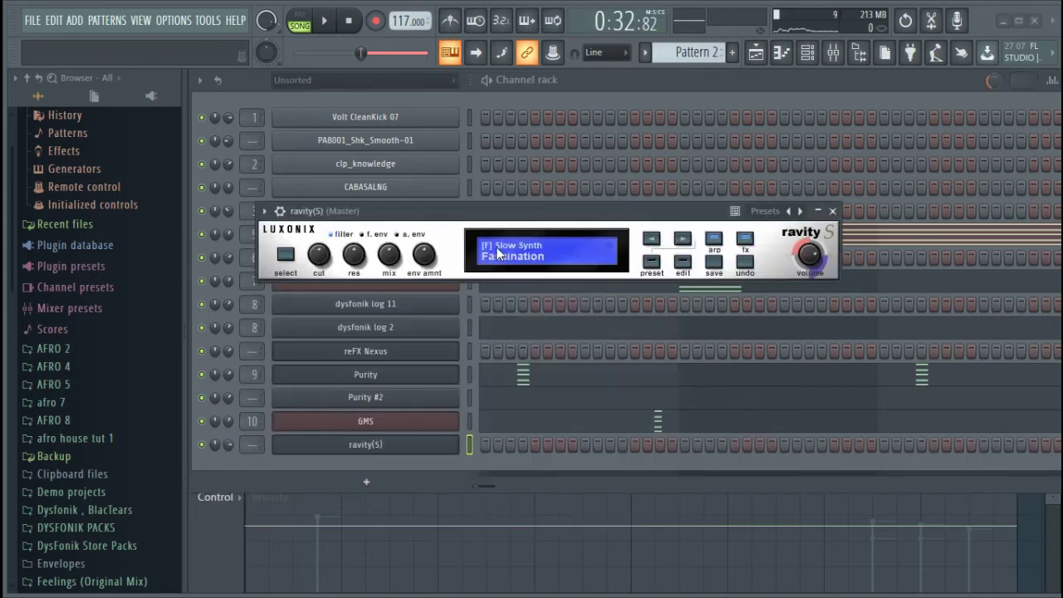
Step: Choose the Sqr Env preset from the factory Bass Synth bank in ravity(S) and close the plugin
click(513, 254)
click(309, 490)
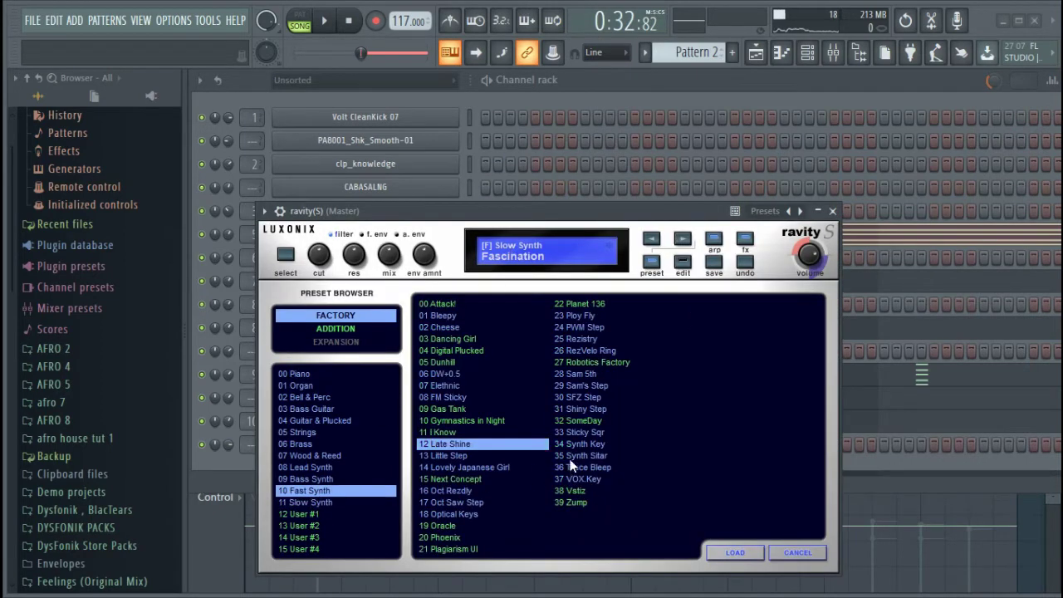
click(285, 480)
click(586, 479)
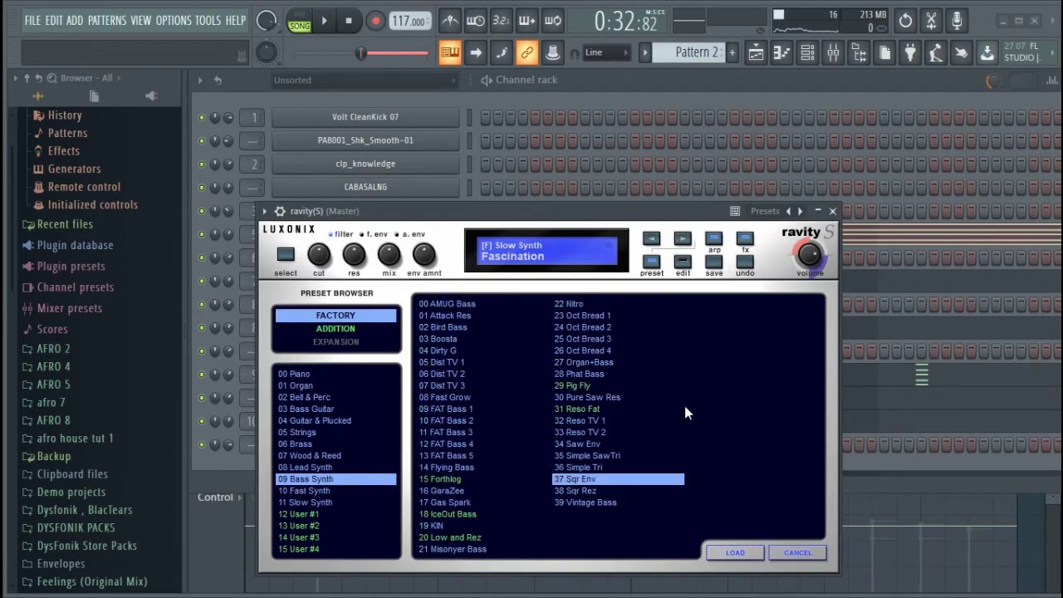
click(833, 211)
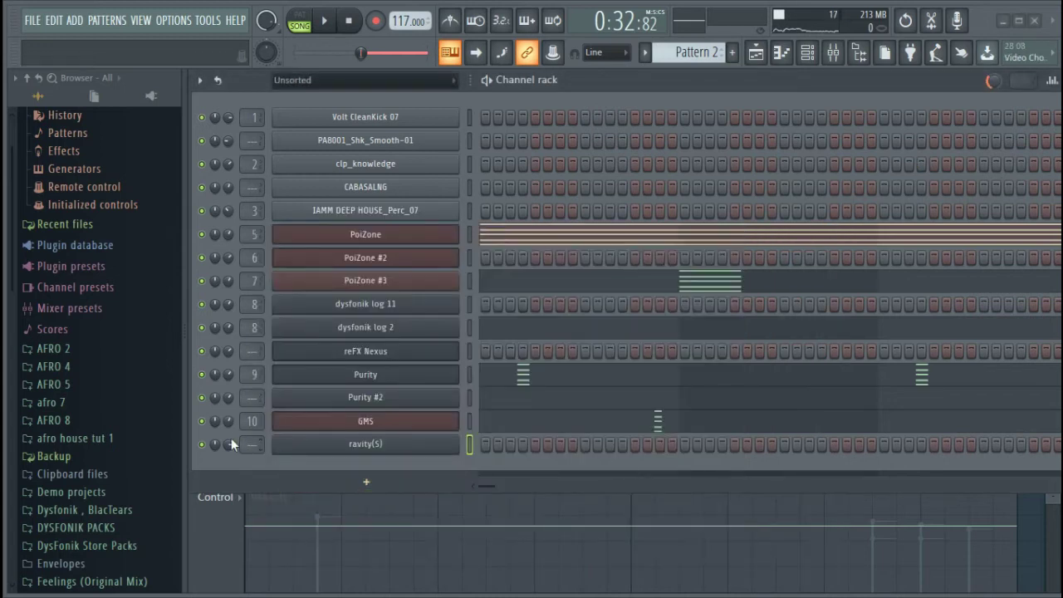
Step: Open ravity(S) in the piano roll, place an A4 note from the start of bar 1, length 0:13:16, and audition it
right_click(372, 448)
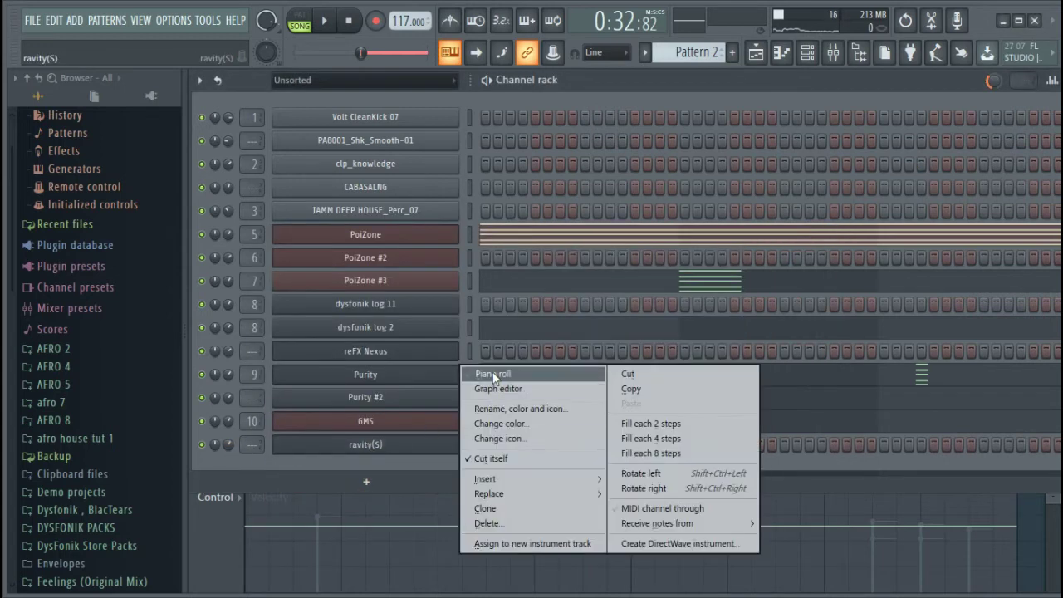
click(494, 377)
scroll(415, 378, down, 2)
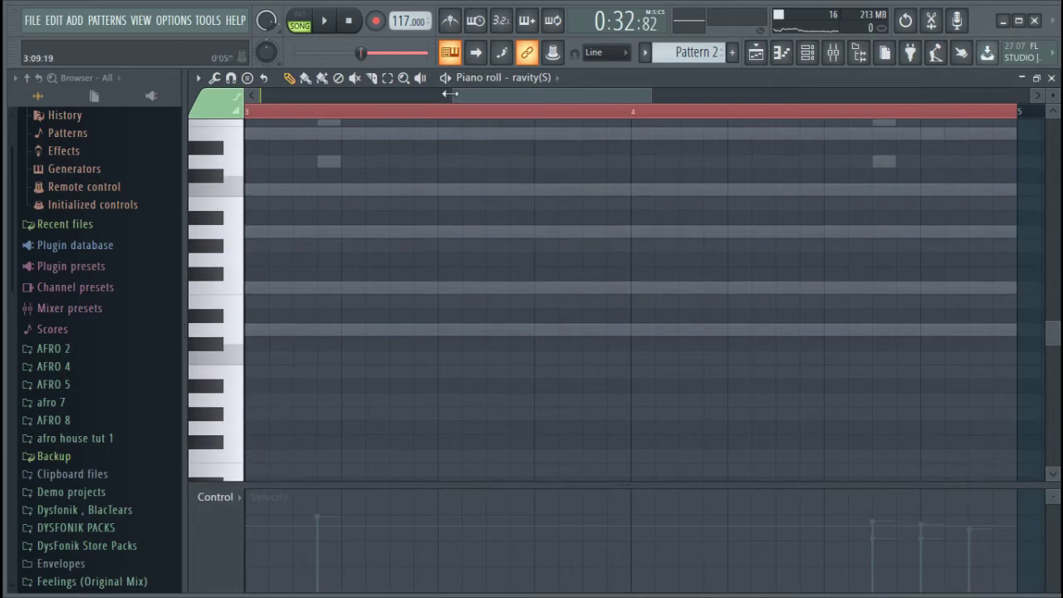
drag(146, 93, 143, 95)
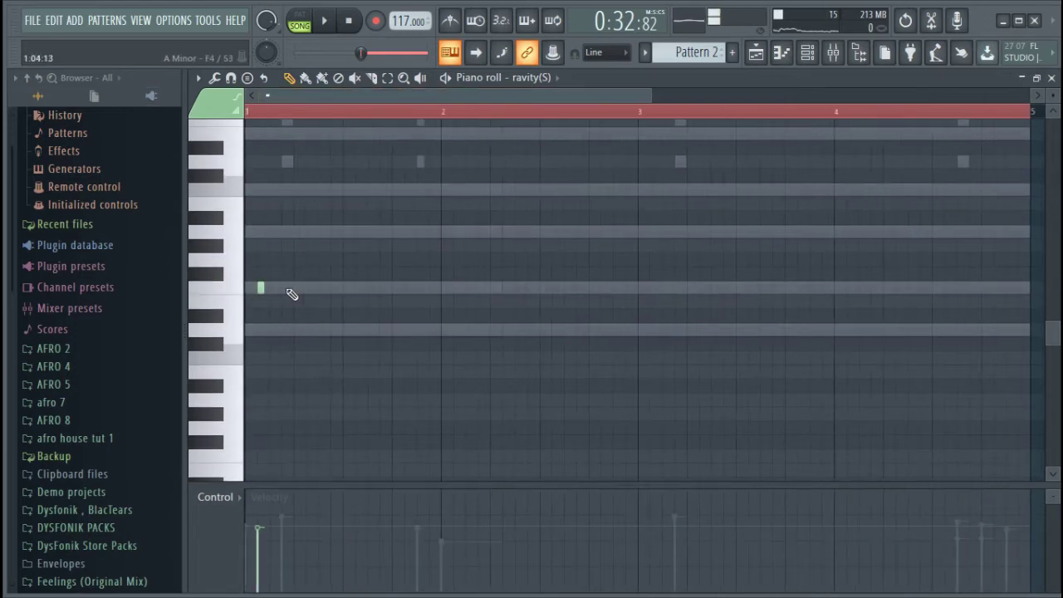
drag(404, 303, 423, 299)
drag(311, 288, 297, 219)
key(space)
key(space)
key(space)
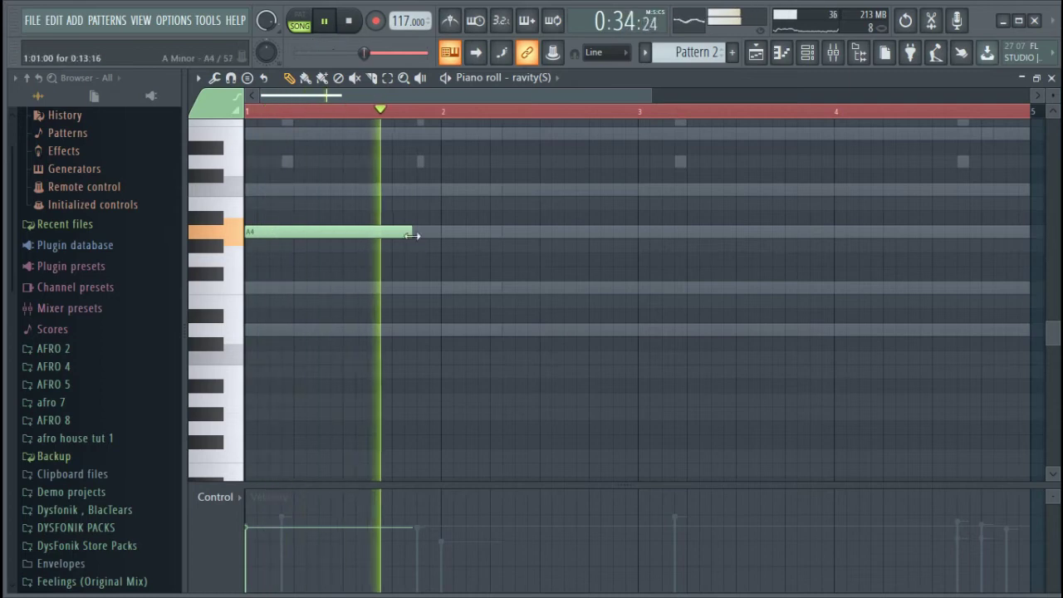
key(space)
Step: Add a D4 note at 1:15, lengthen the A4 note to meet it and D4 to match, and play the result
click(807, 52)
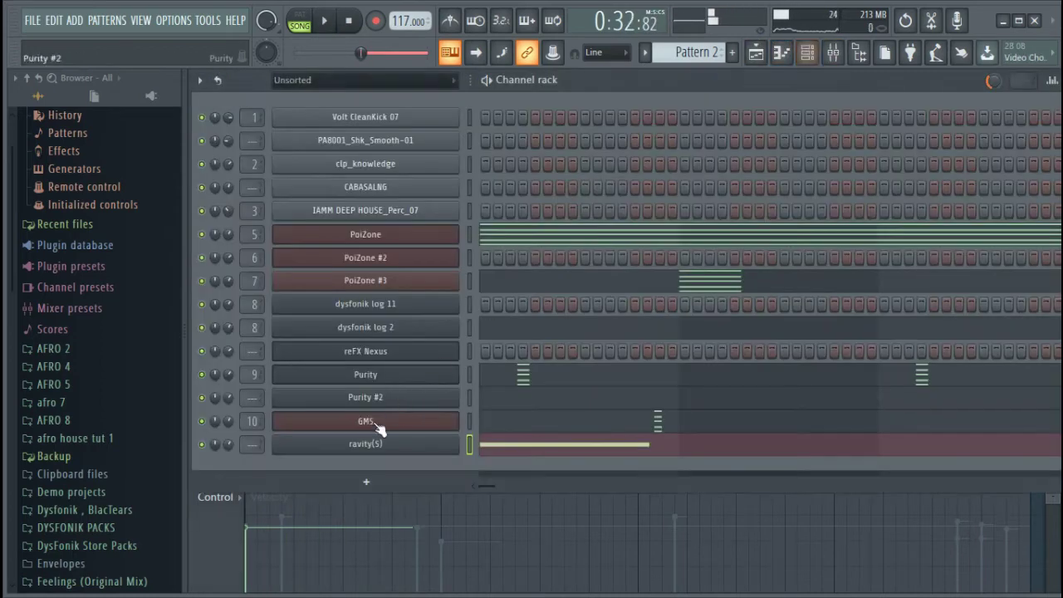
key(space)
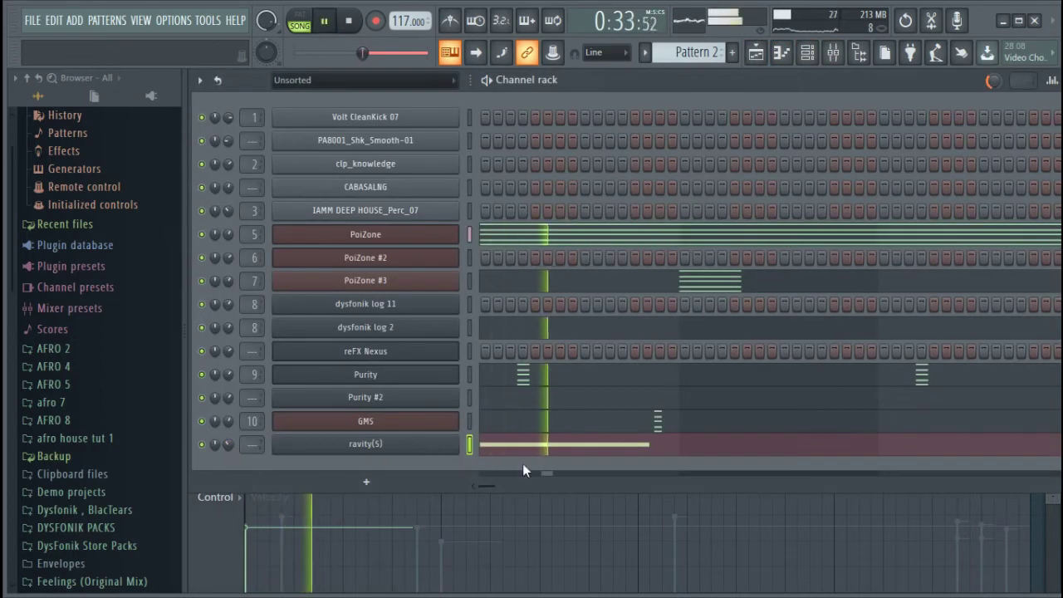
click(537, 446)
key(space)
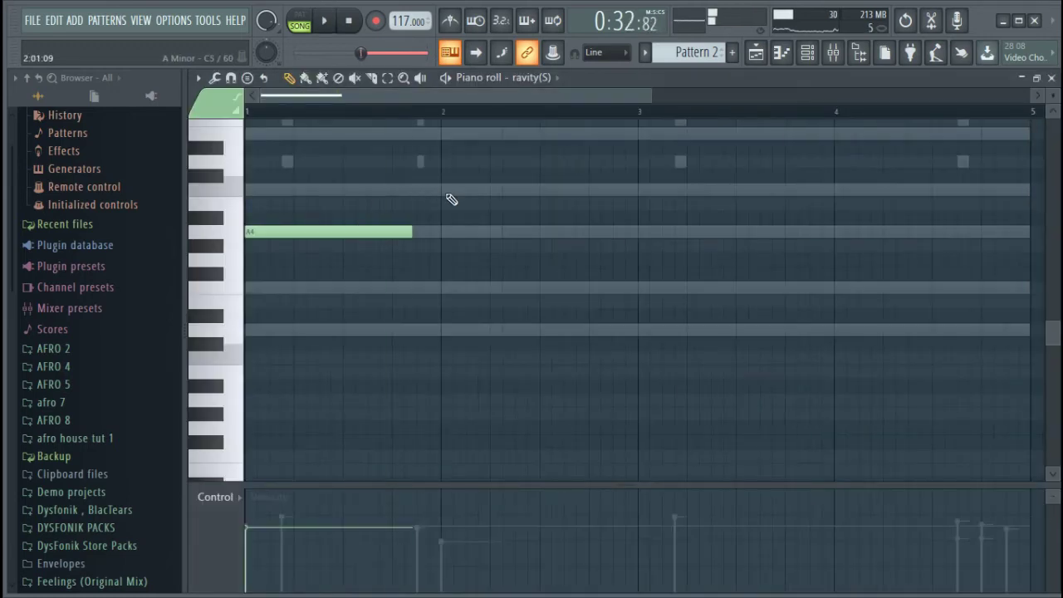
click(428, 330)
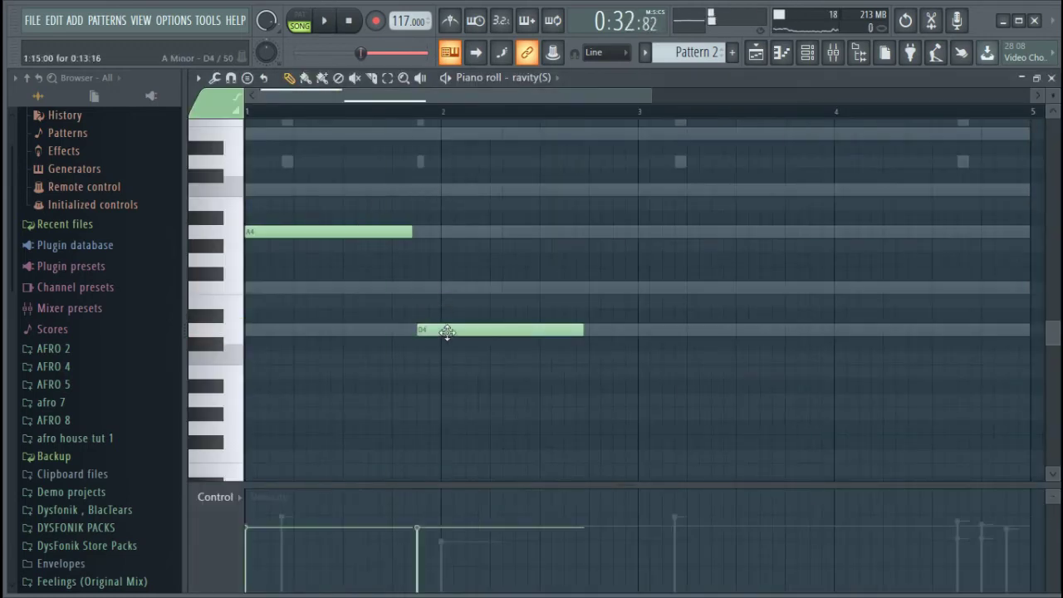
key(space)
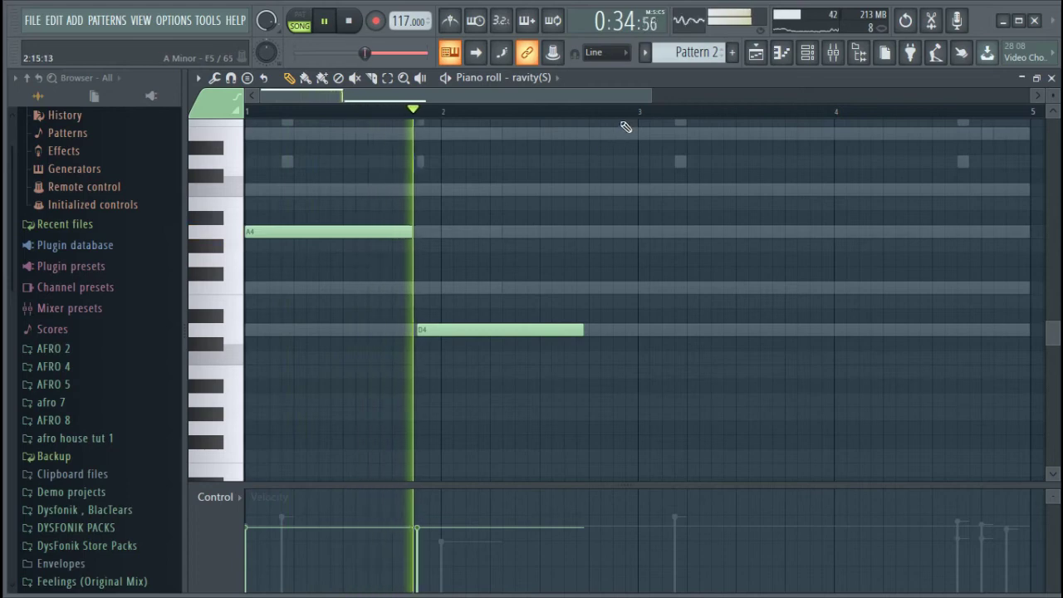
key(space)
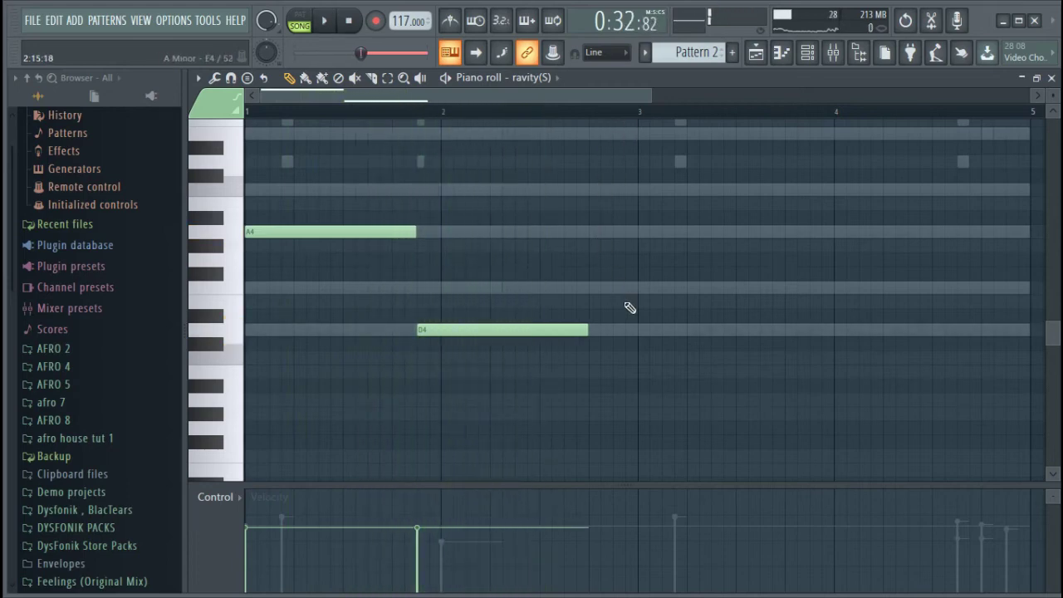
Step: Extend the D4 note toward the end of bar 2 and add an F4 note at 3:03 with length 0:14:00
key(space)
drag(592, 330, 615, 330)
click(643, 232)
drag(643, 232, 681, 290)
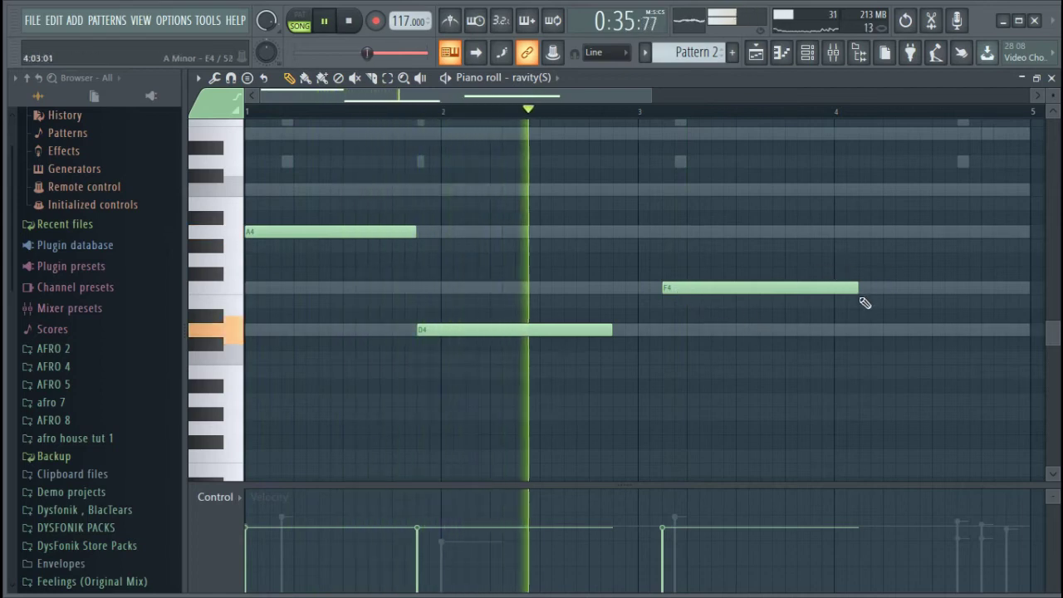
drag(859, 287, 835, 292)
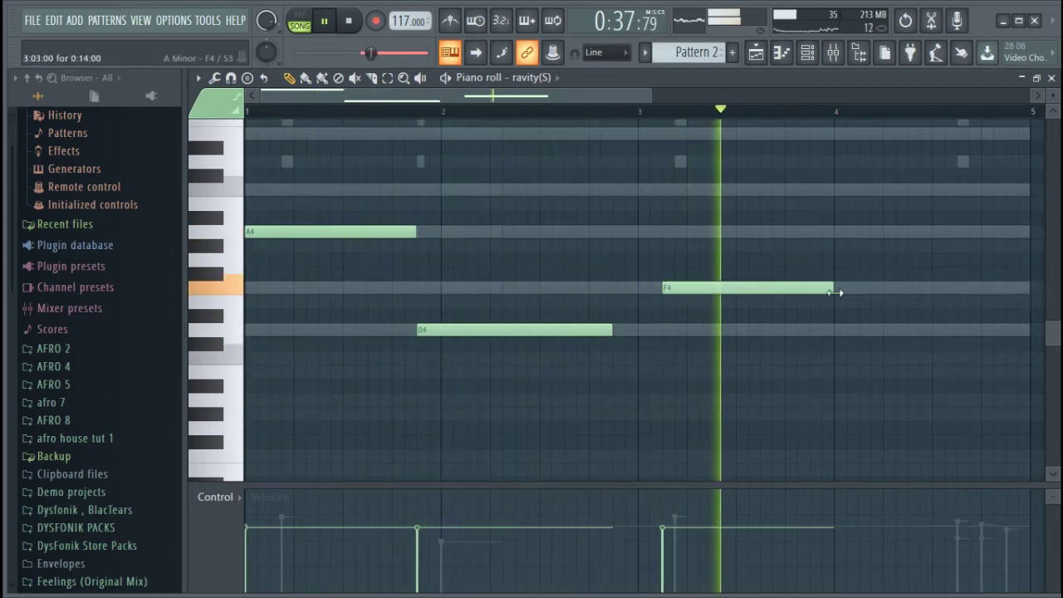
Step: Add a C5 note filling bar 4 and play back the four-bar bass line
click(839, 232)
key(space)
drag(866, 233, 869, 191)
key(space)
drag(993, 192, 1017, 192)
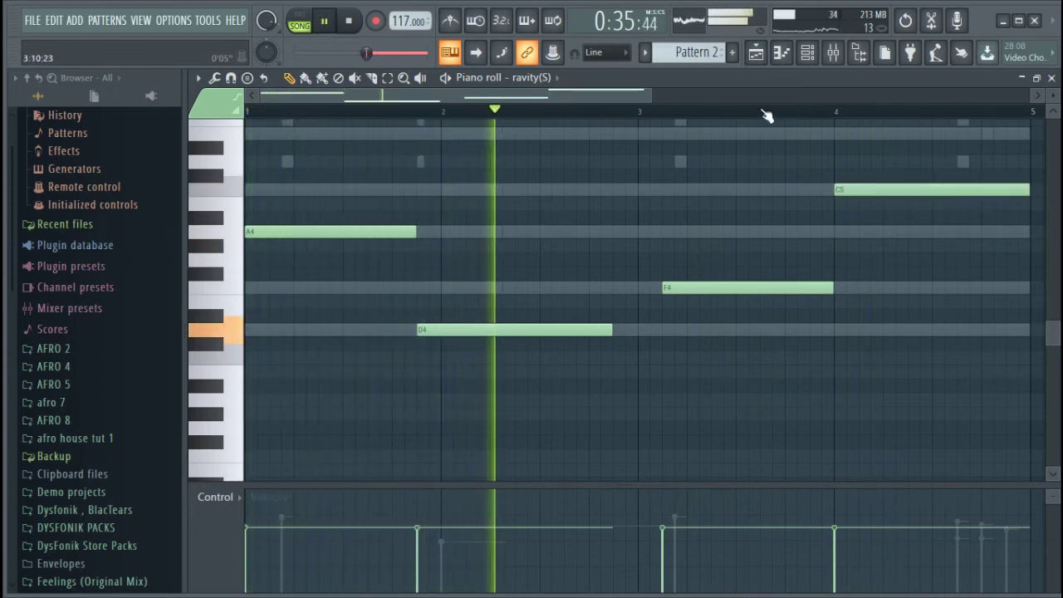
scroll(766, 116, down, 2)
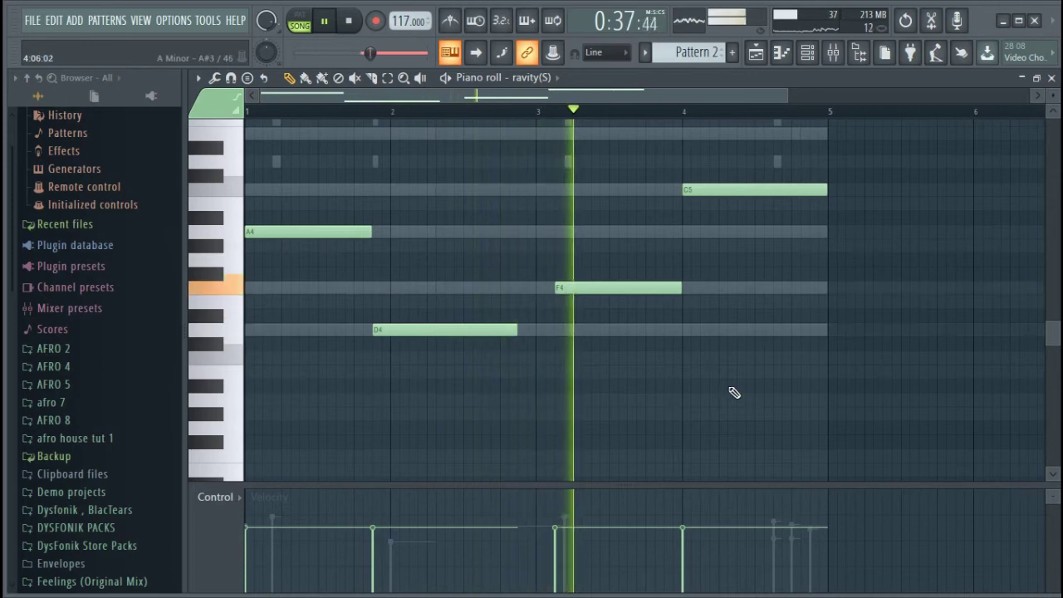
key(space)
Step: Transpose all four bass notes down one octave and clear the selection
key(ctrl+a)
scroll(394, 226, down, 3)
drag(388, 236, 397, 378)
click(416, 327)
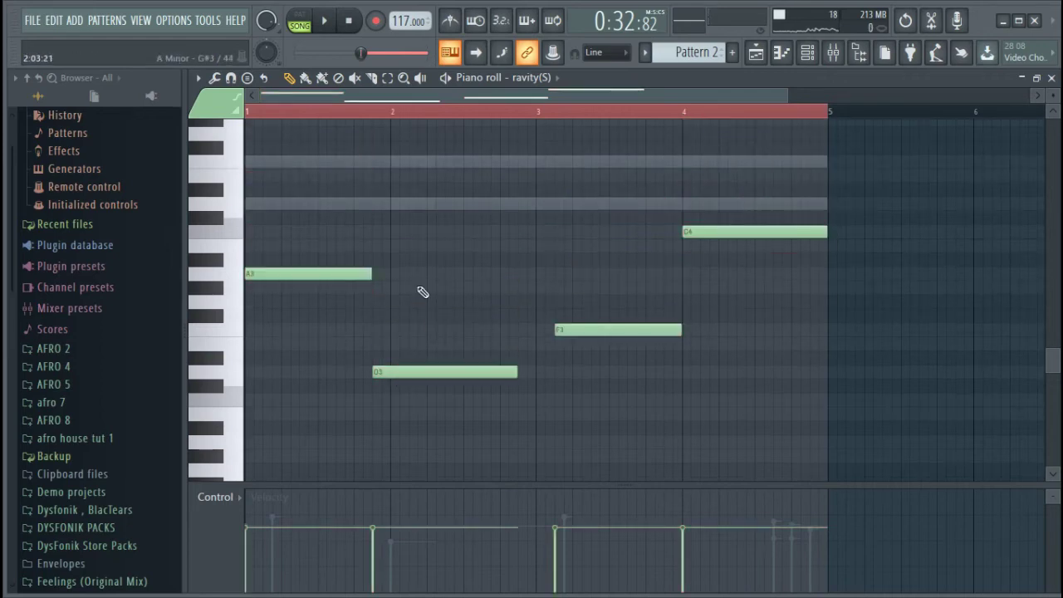
Step: Play back the lowered bass line and check the ravity(S) preset browser alongside its notes
key(space)
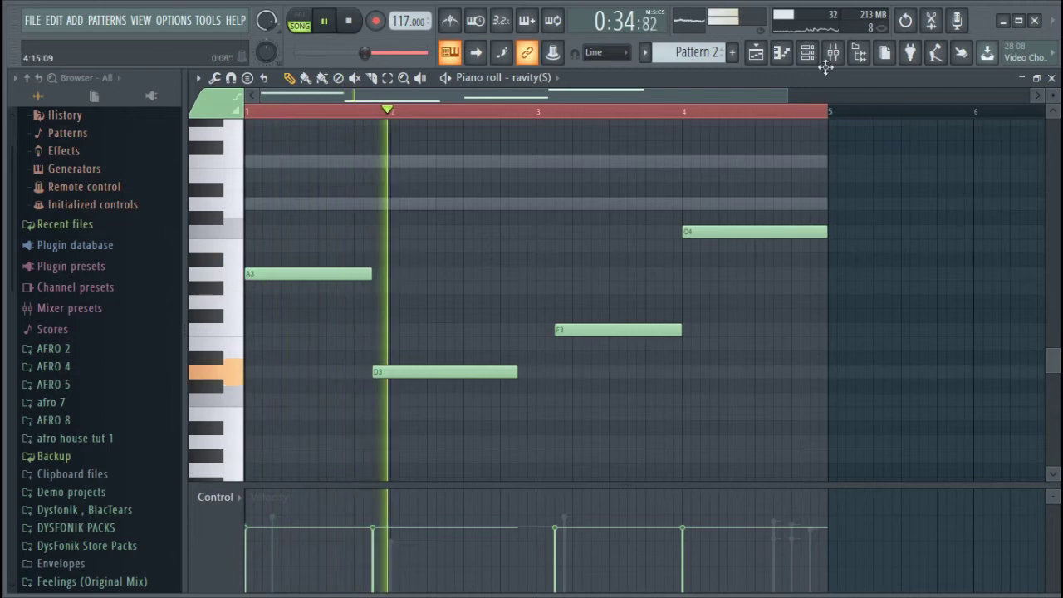
click(808, 53)
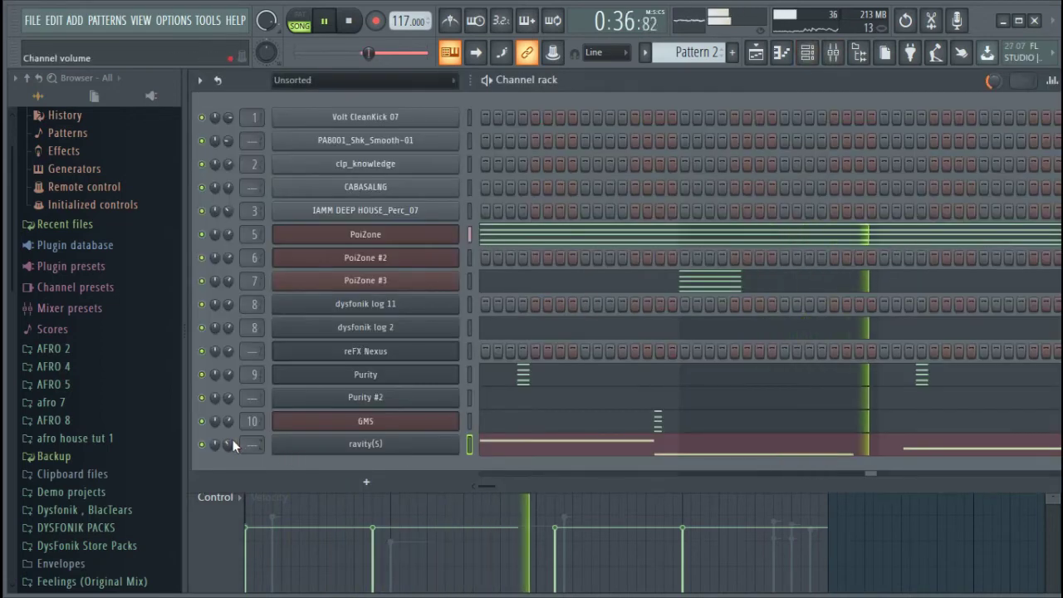
click(353, 446)
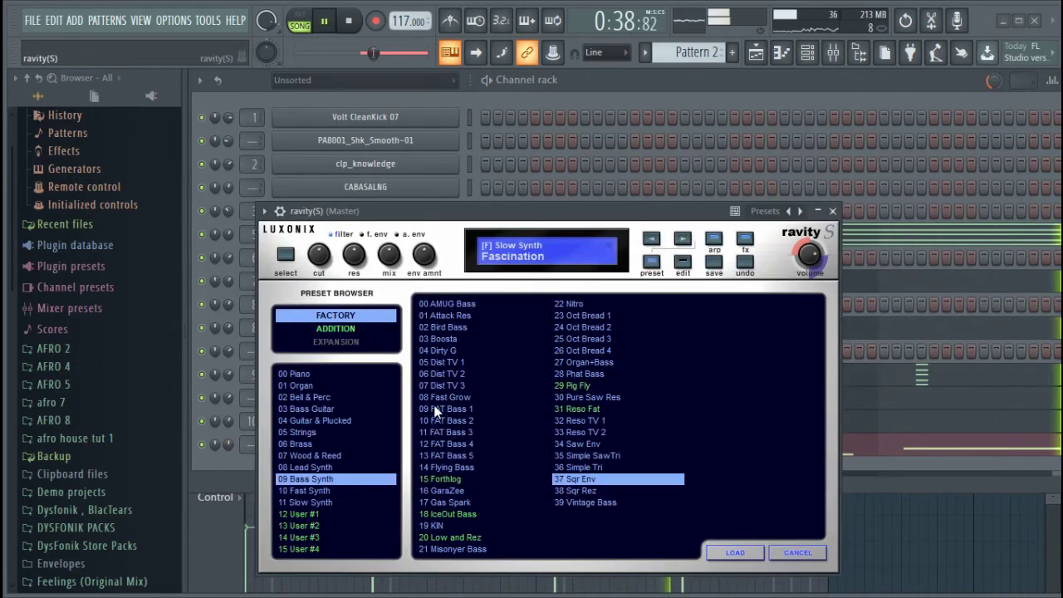
key(F7)
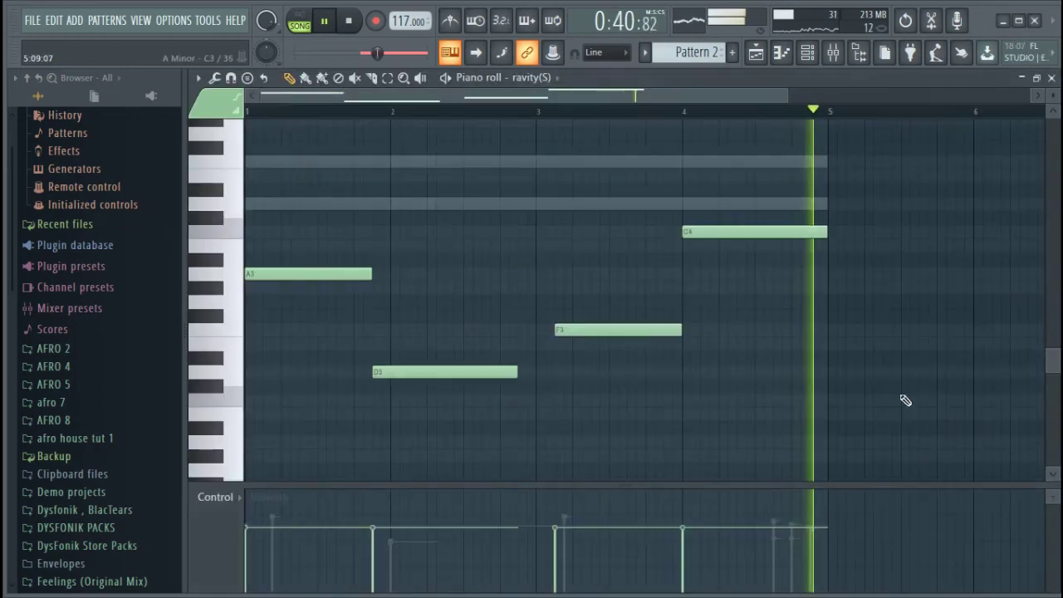
scroll(689, 119, up, 3)
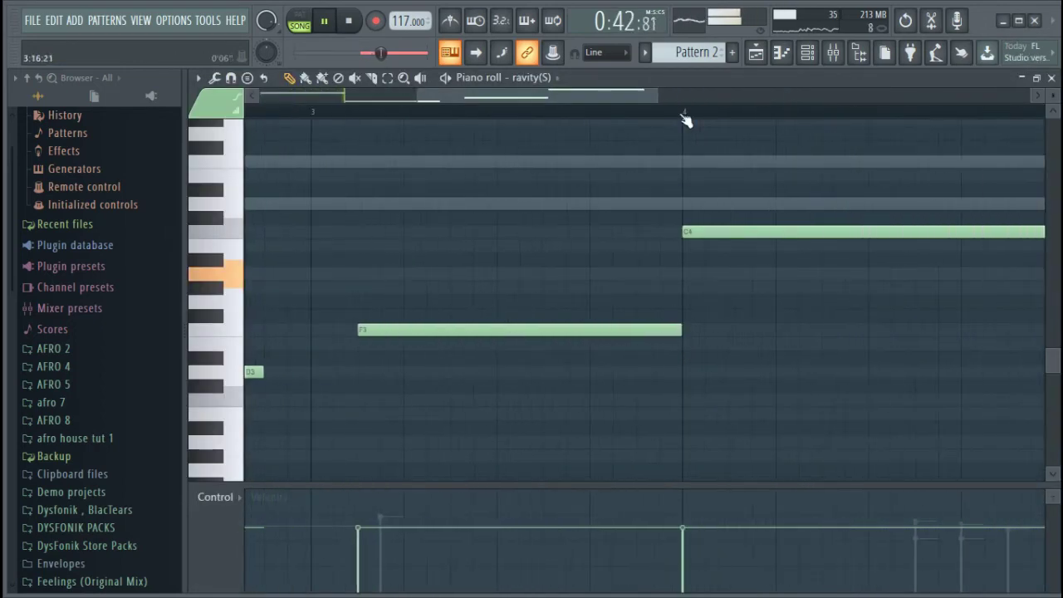
click(808, 52)
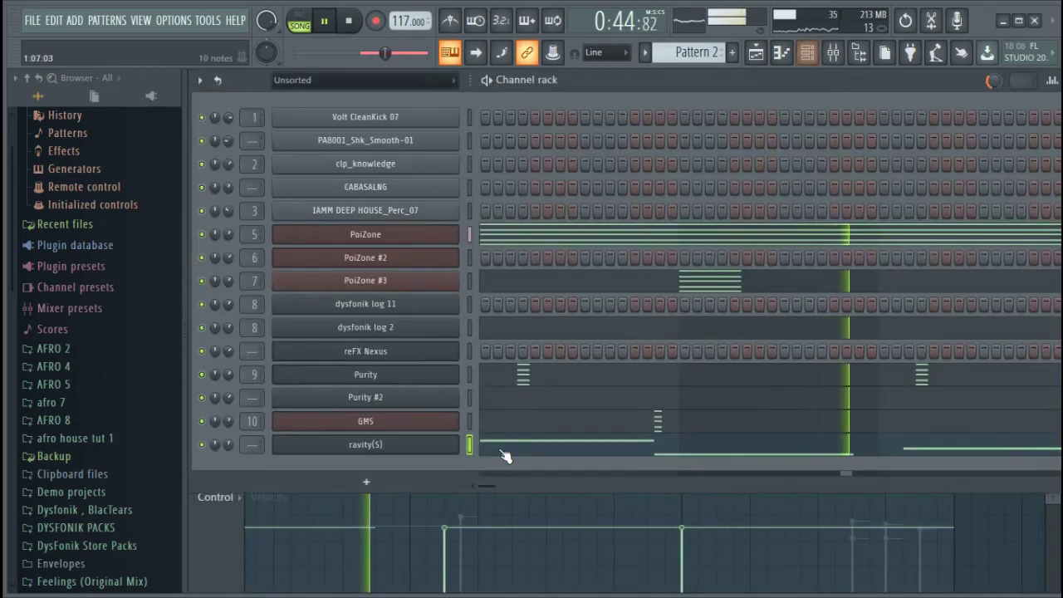
click(413, 446)
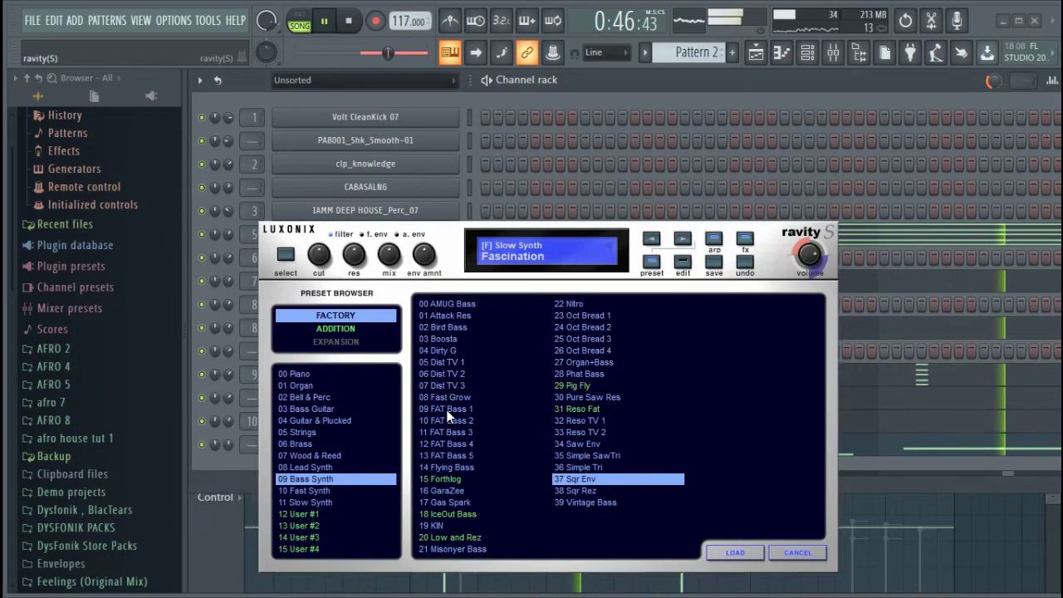
Step: Delete the F3 bass note in bar 3, redraw it from 3:03 to the start of bar 4, and audition it
click(956, 453)
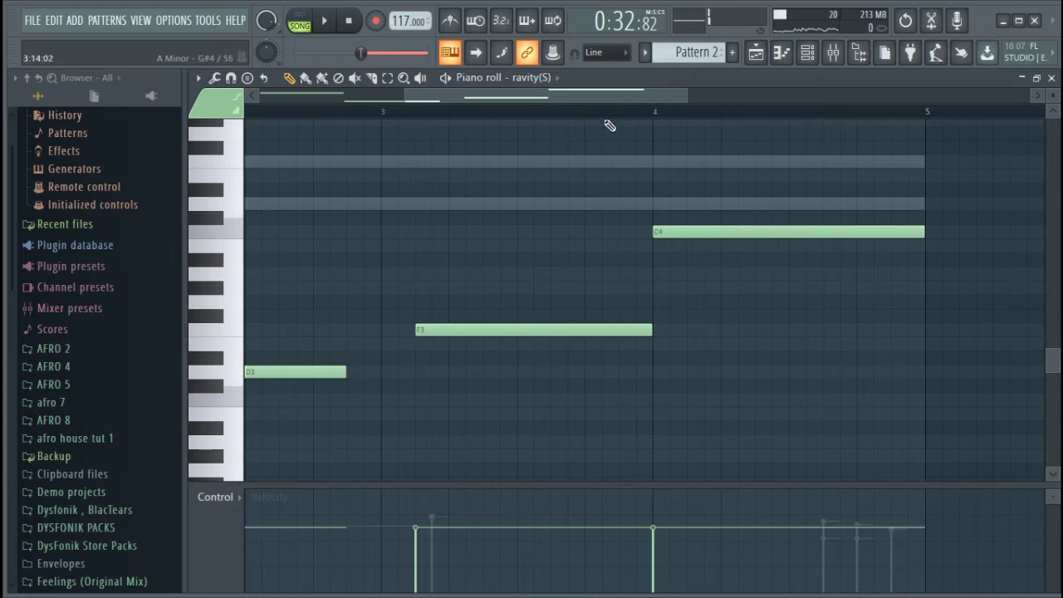
right_click(636, 329)
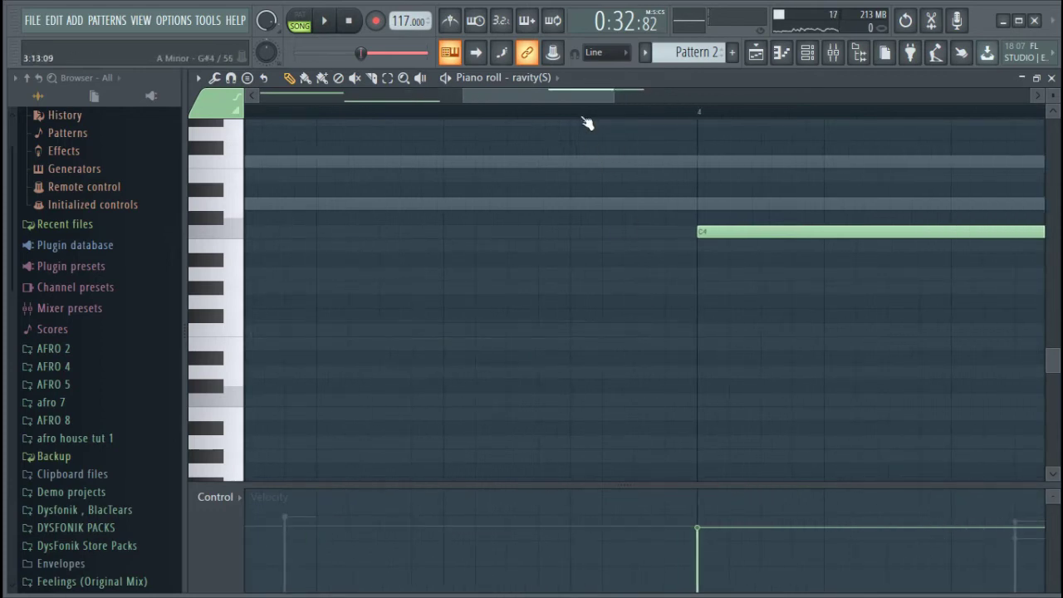
scroll(586, 118, down, 2)
drag(368, 371, 621, 331)
key(space)
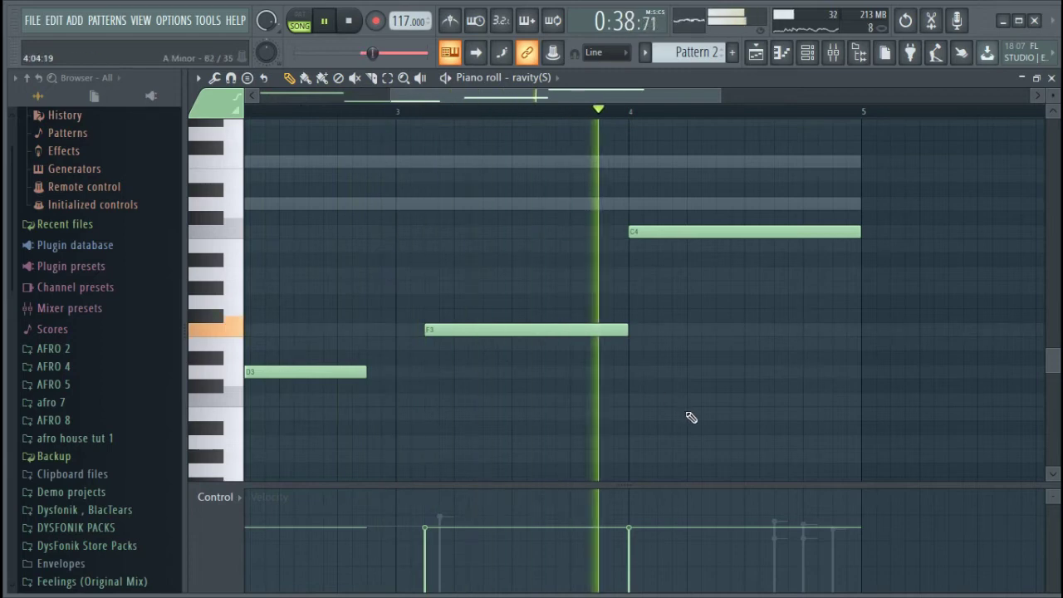
click(756, 53)
key(space)
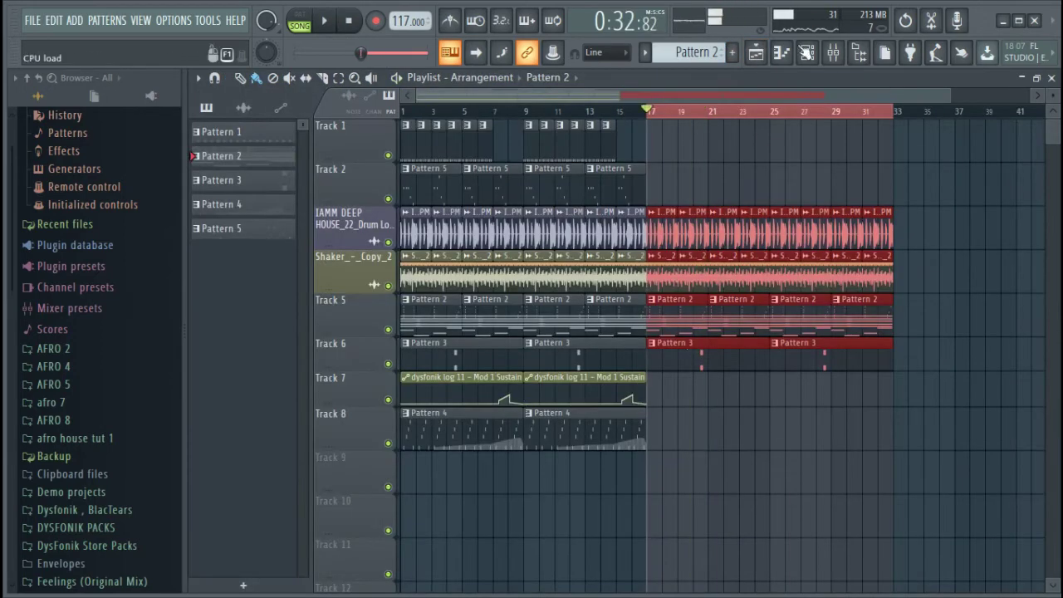
Step: In ravity(S)'s Layer 1 editor, set the filter envelope attack to 0.001 sec and the filter cutoff to 25.9 Hz, auditioning the bass
click(806, 53)
click(411, 447)
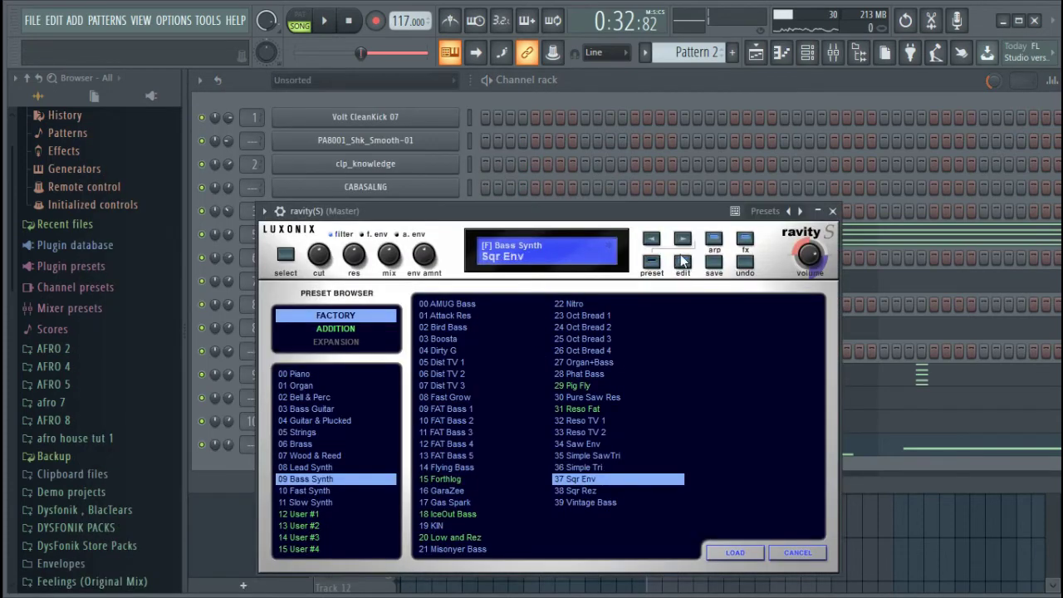
click(683, 261)
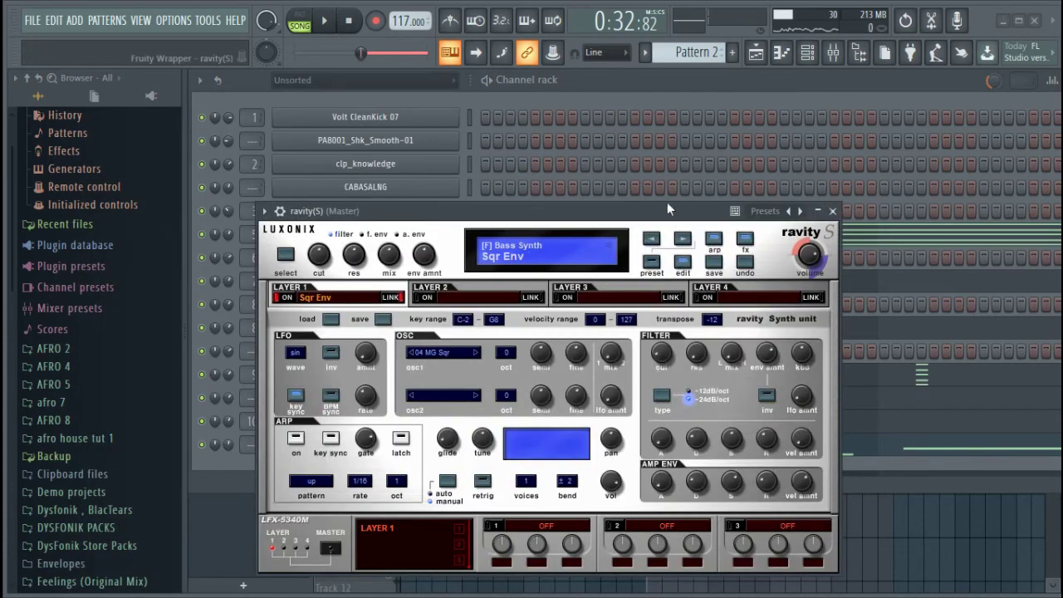
drag(672, 225, 662, 155)
drag(655, 287, 651, 380)
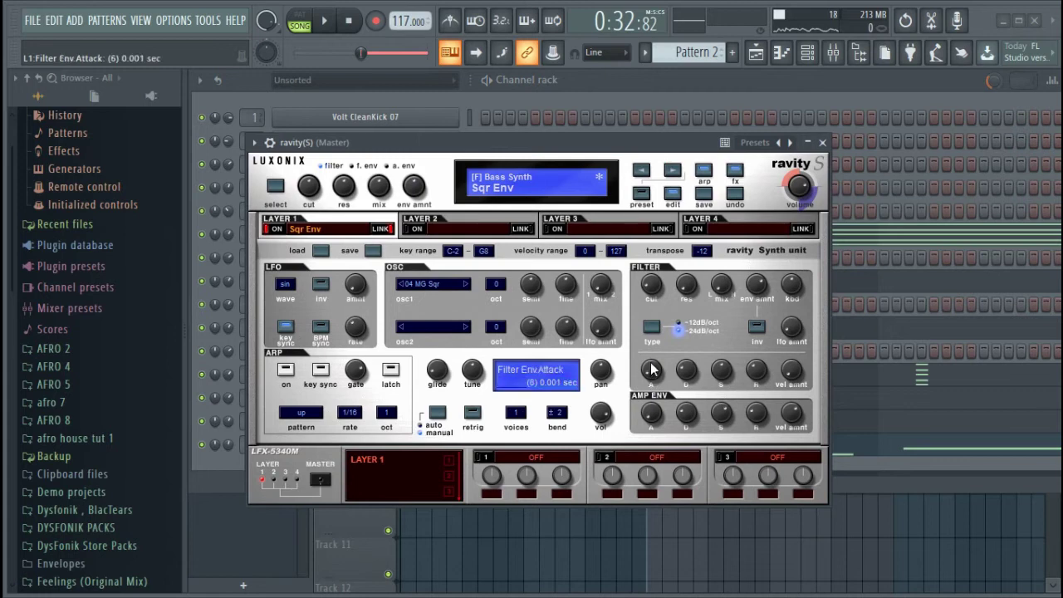
drag(650, 421, 653, 400)
key(space)
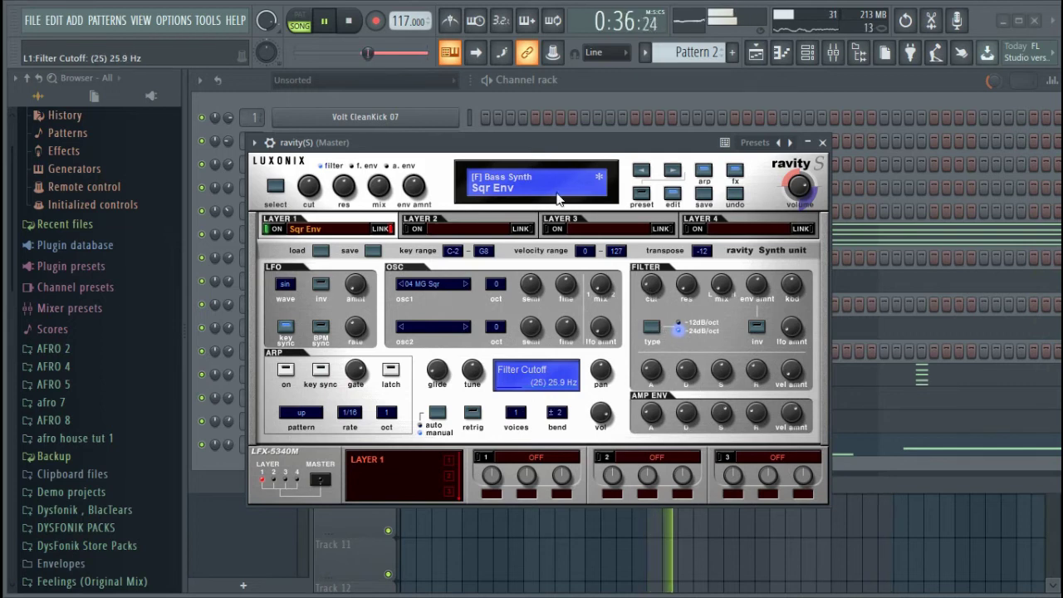
key(space)
Step: Cut the ravity(S) notes from Pattern 2 and paste them into a new Pattern 6
click(730, 81)
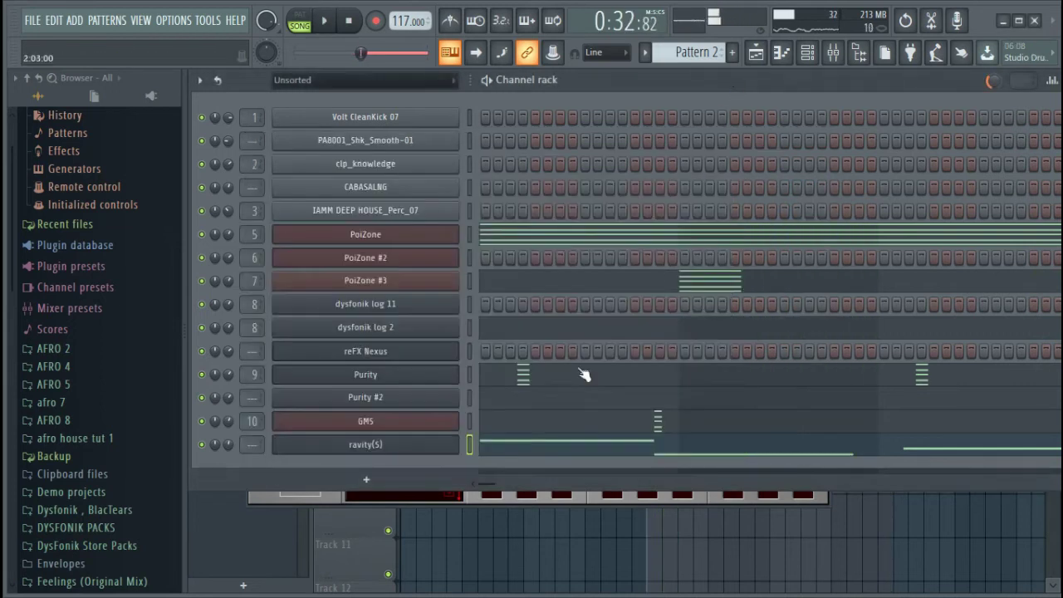
right_click(449, 445)
click(638, 371)
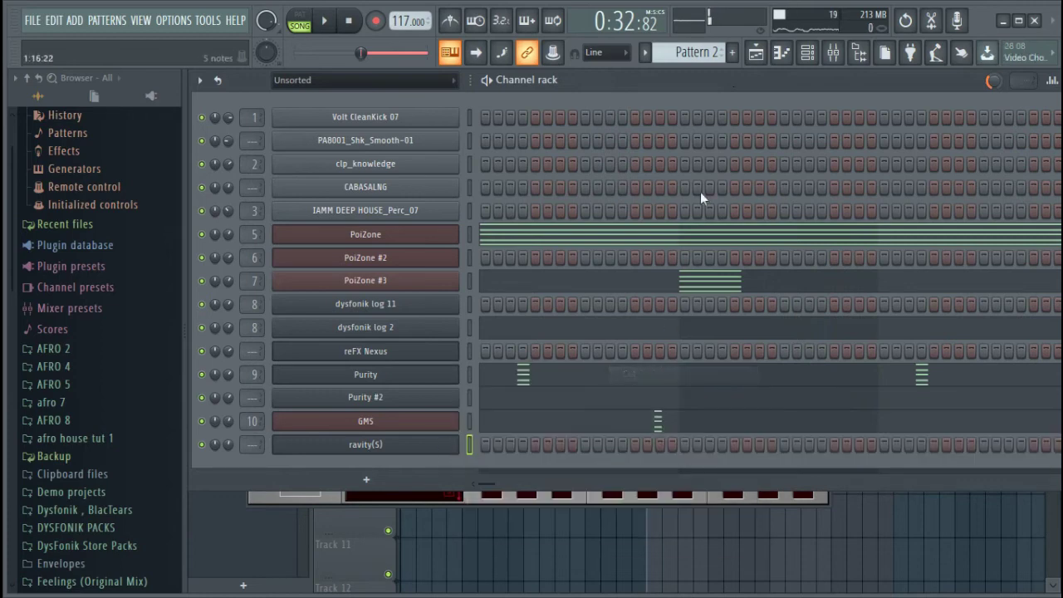
click(732, 53)
key(ctrl+v)
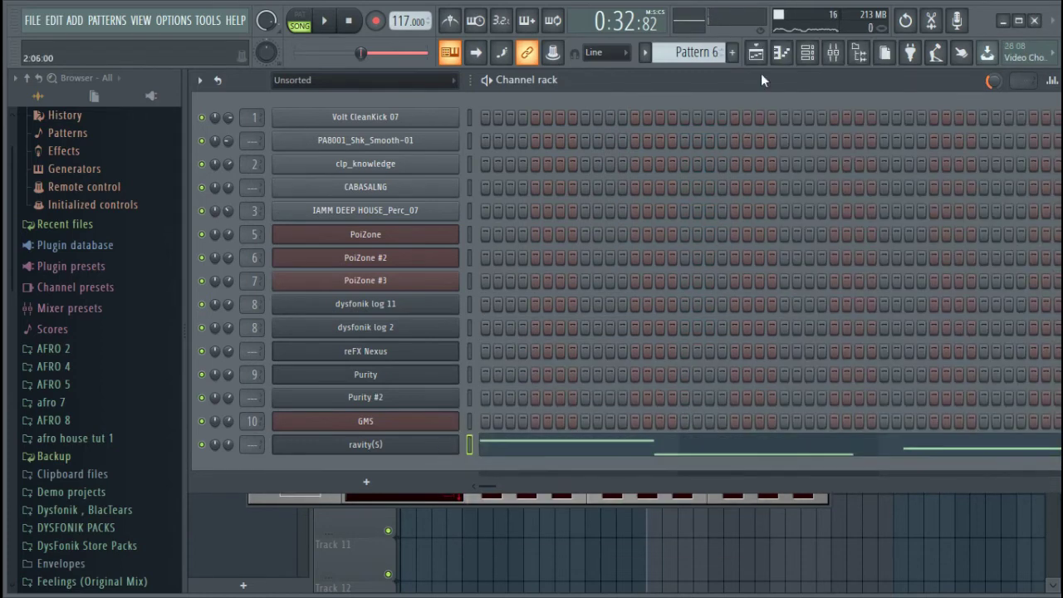
Step: Duplicate the four-bar ravity(S) bass line of Pattern 6 into bars 5 to 8
click(763, 60)
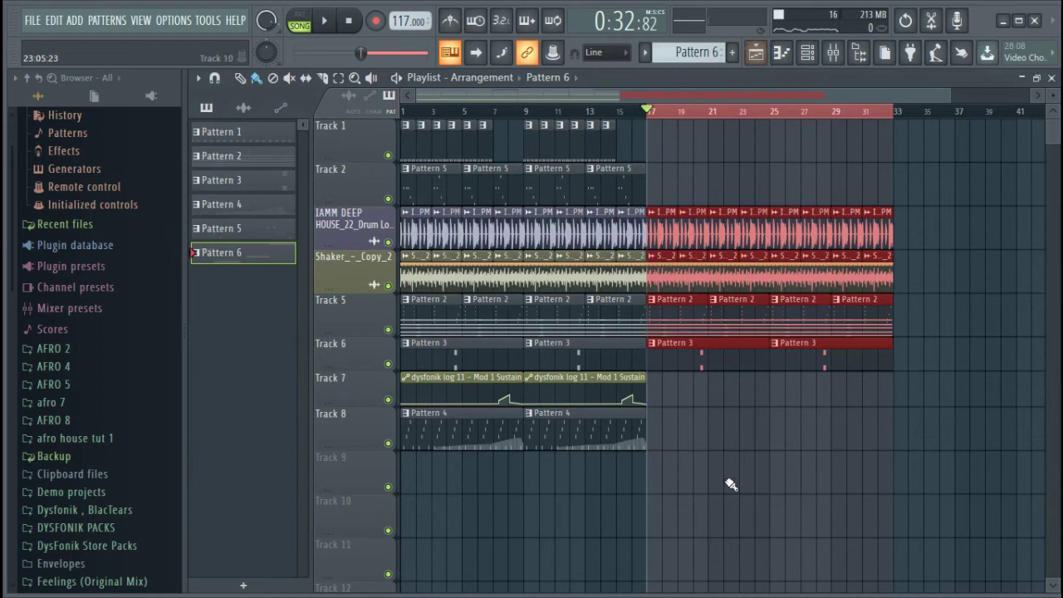
click(812, 56)
click(684, 460)
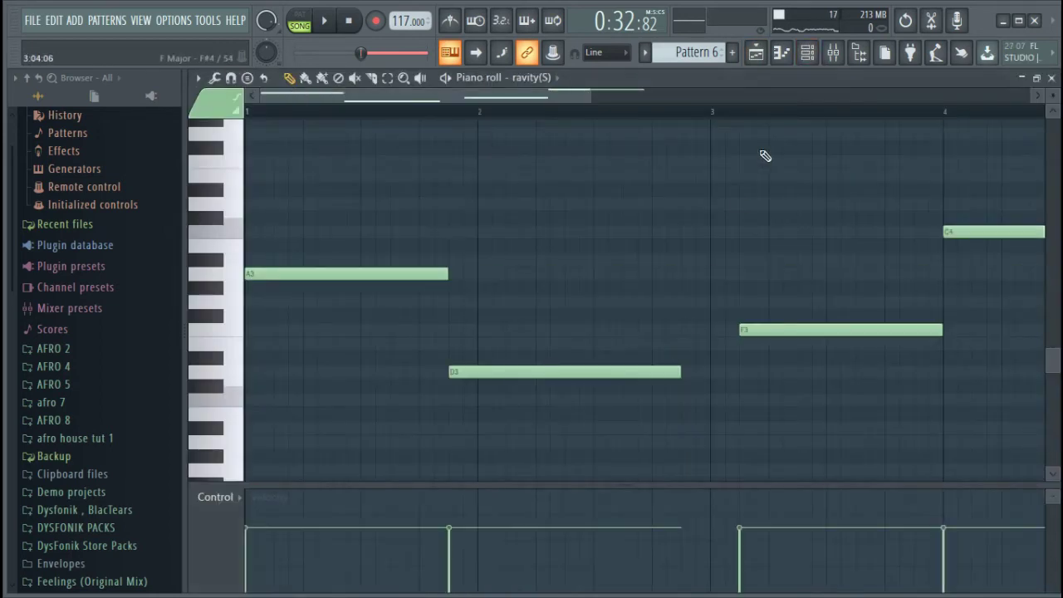
scroll(778, 126, down, 5)
scroll(783, 116, down, 3)
scroll(692, 240, up, 4)
scroll(691, 239, up, 1)
drag(723, 119, 167, 188)
key(ctrl+b)
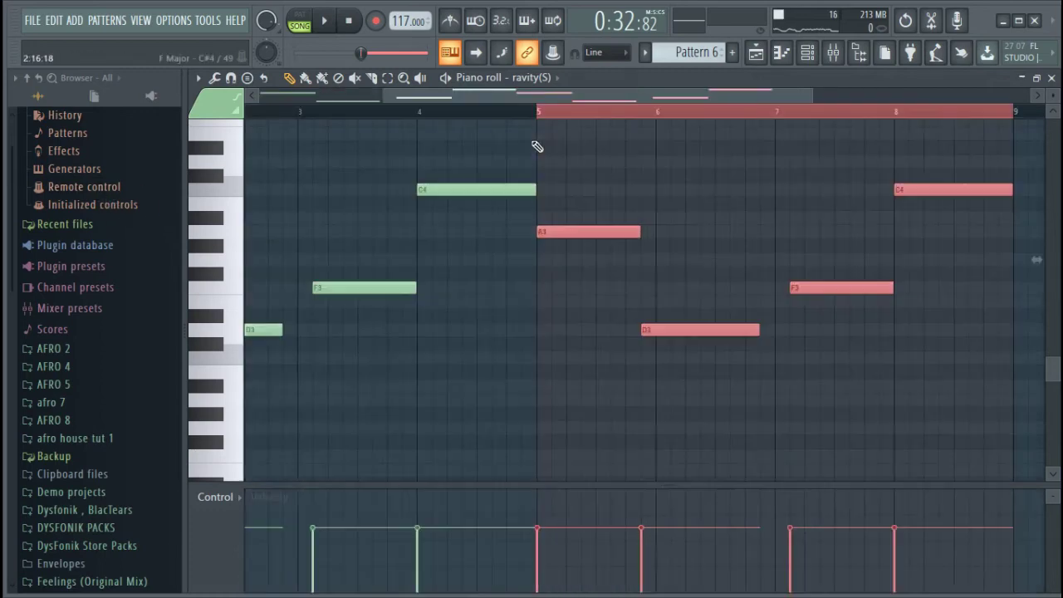
Step: Place Pattern 6 in the playlist on Track 7, starting at bar 17
click(757, 53)
click(716, 430)
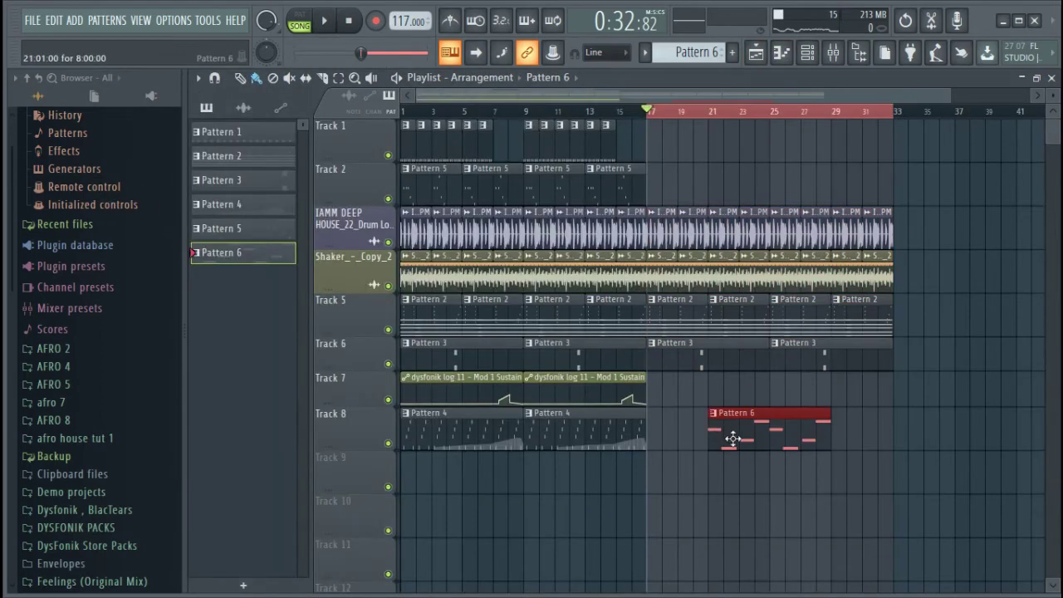
drag(798, 432, 777, 398)
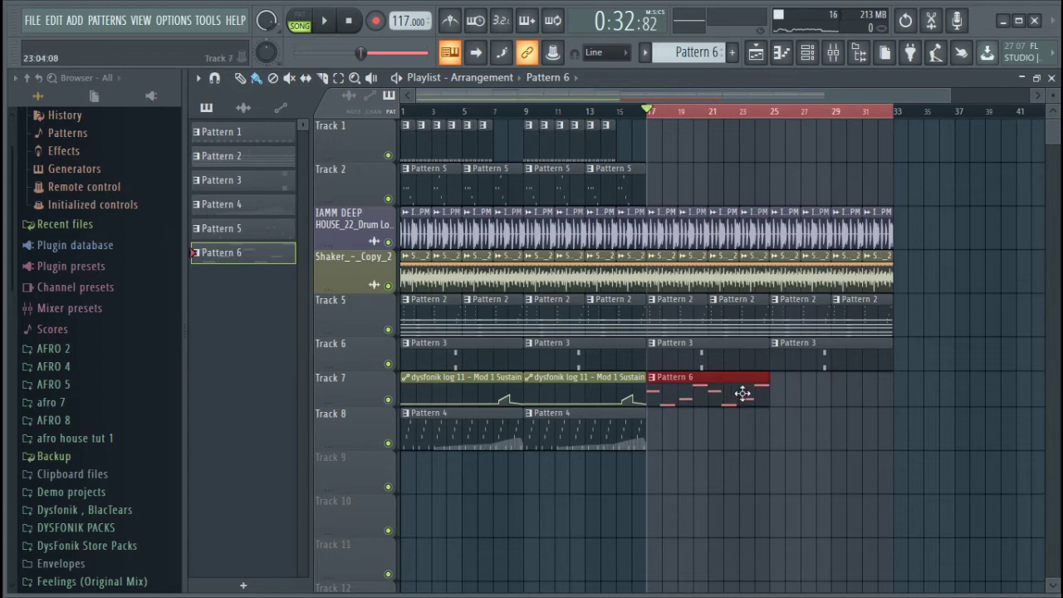
Step: Duplicate the eight-bar ravity(S) bass line in Pattern 6 so it fills 16 bars, then deselect the clip in the playlist
double_click(742, 393)
click(810, 54)
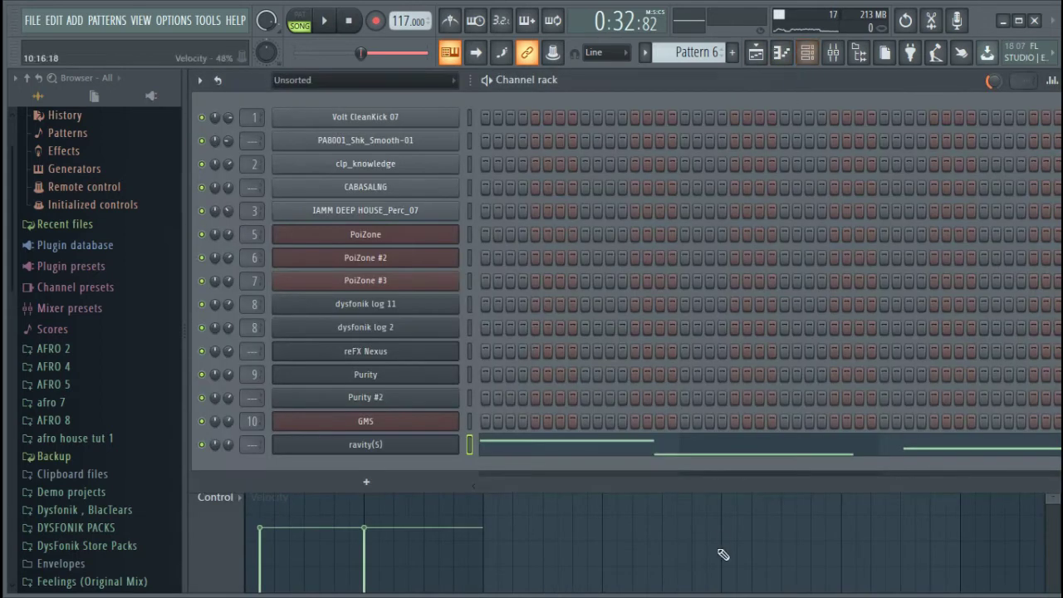
click(707, 446)
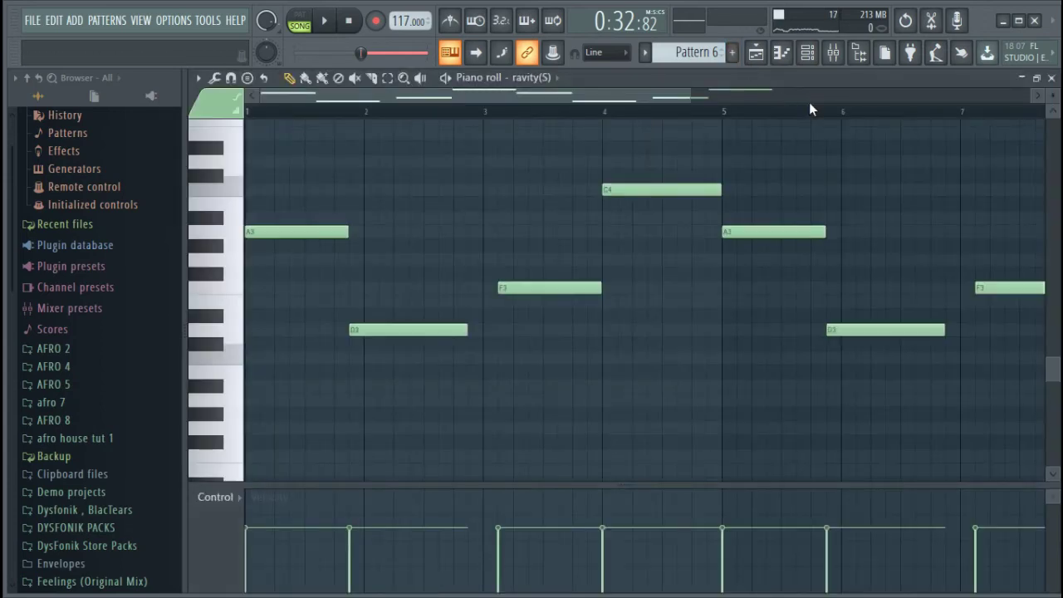
scroll(809, 108, down, 4)
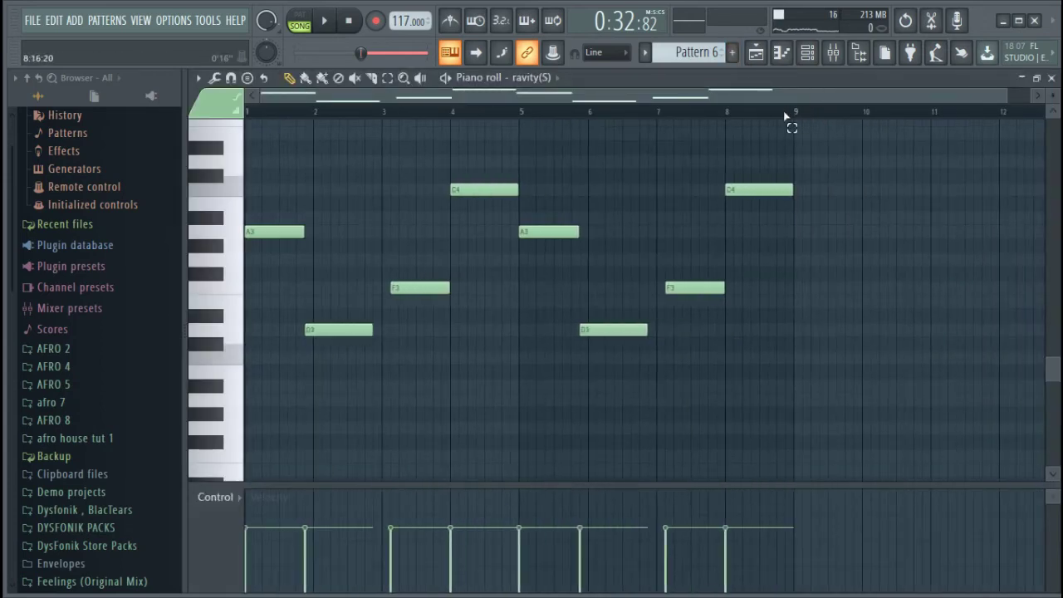
drag(793, 118, 200, 158)
drag(787, 115, 794, 115)
key(ctrl+b)
scroll(811, 119, down, 3)
key(ctrl+d)
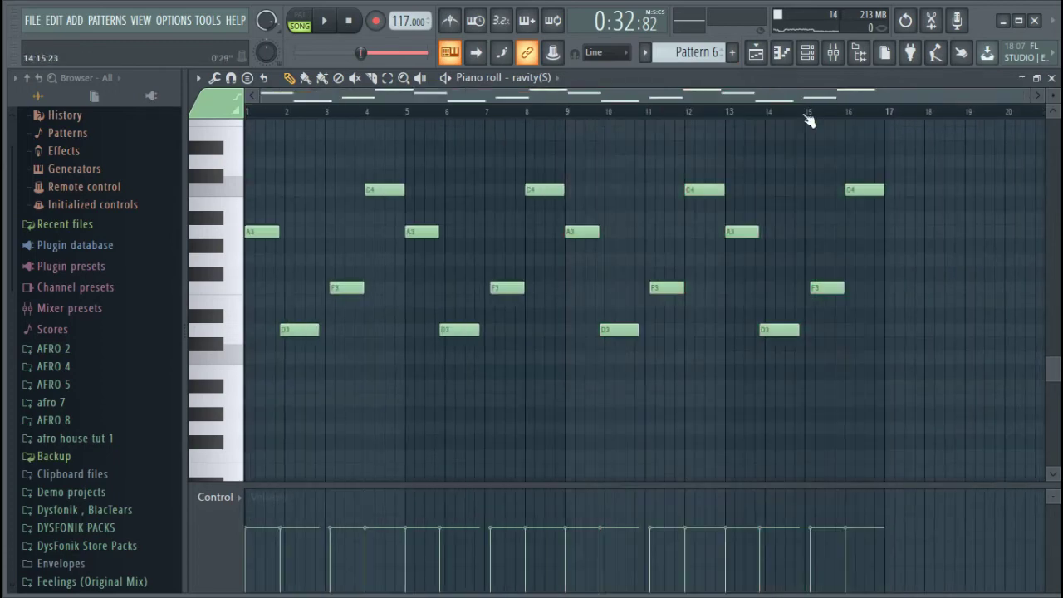
click(810, 55)
click(757, 53)
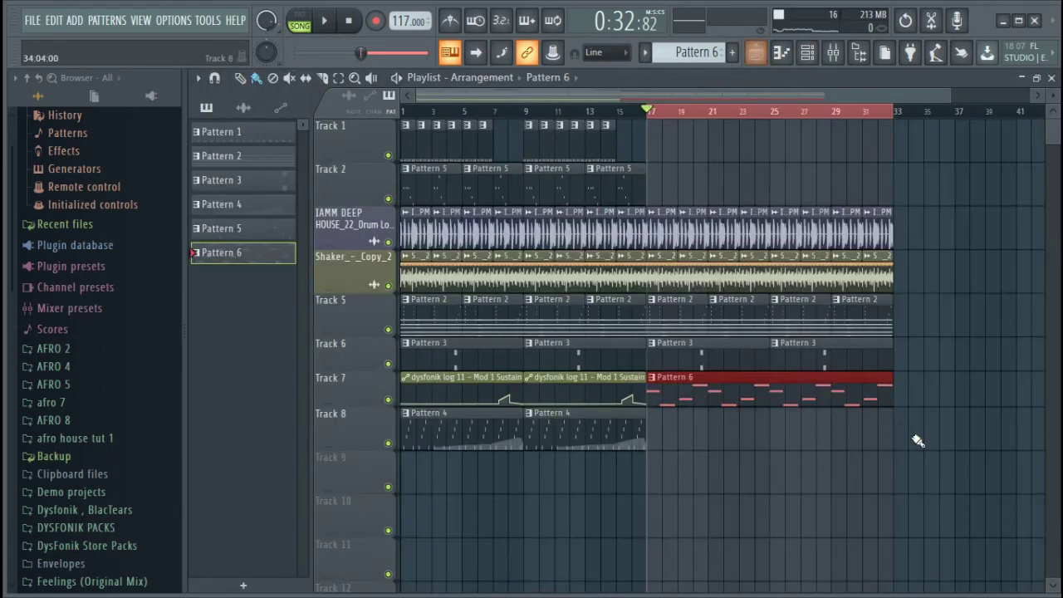
key(ctrl+d)
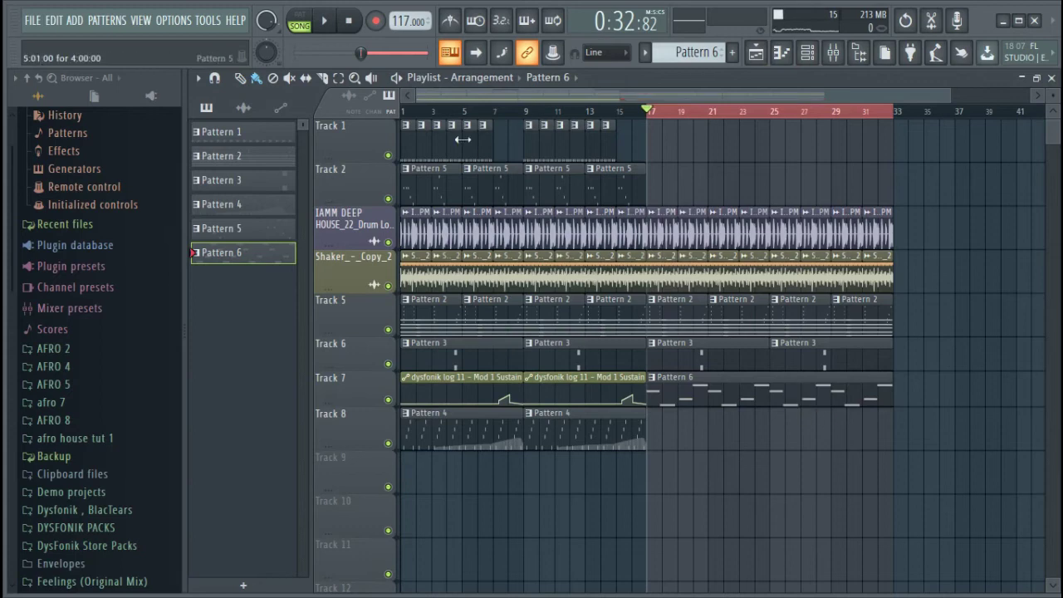
Step: Record notes and automation during song playback while sweeping ravity(S)'s Layer 1 filter cutoff into Pattern 6
click(374, 23)
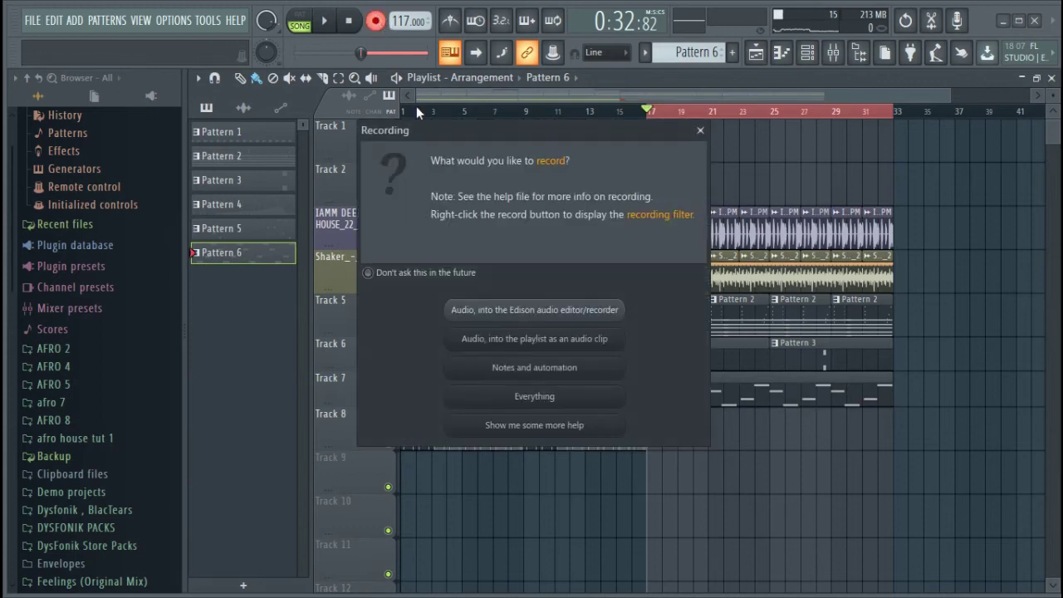
click(594, 374)
double_click(674, 395)
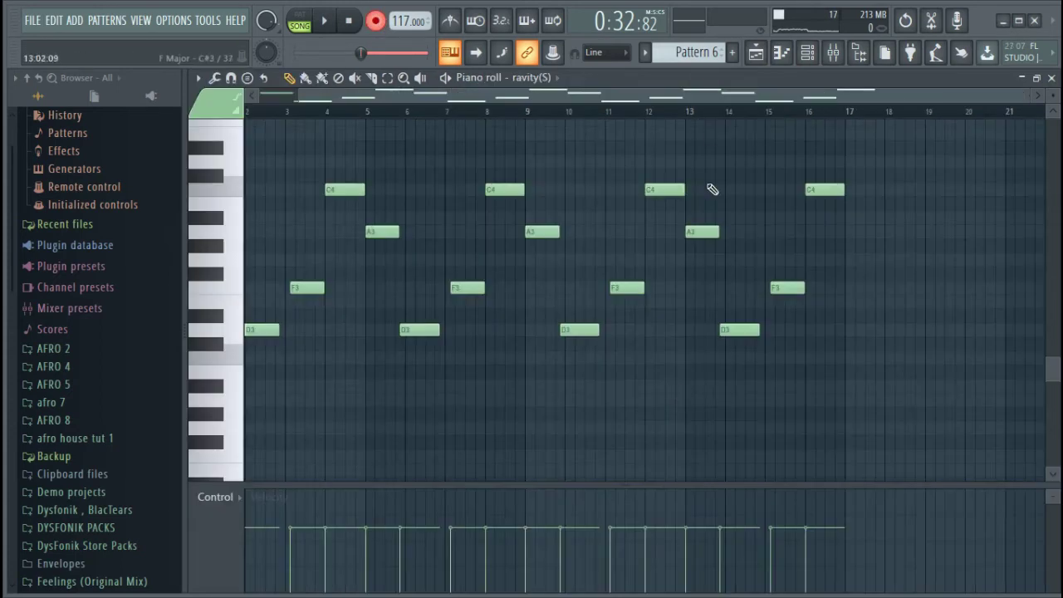
click(810, 54)
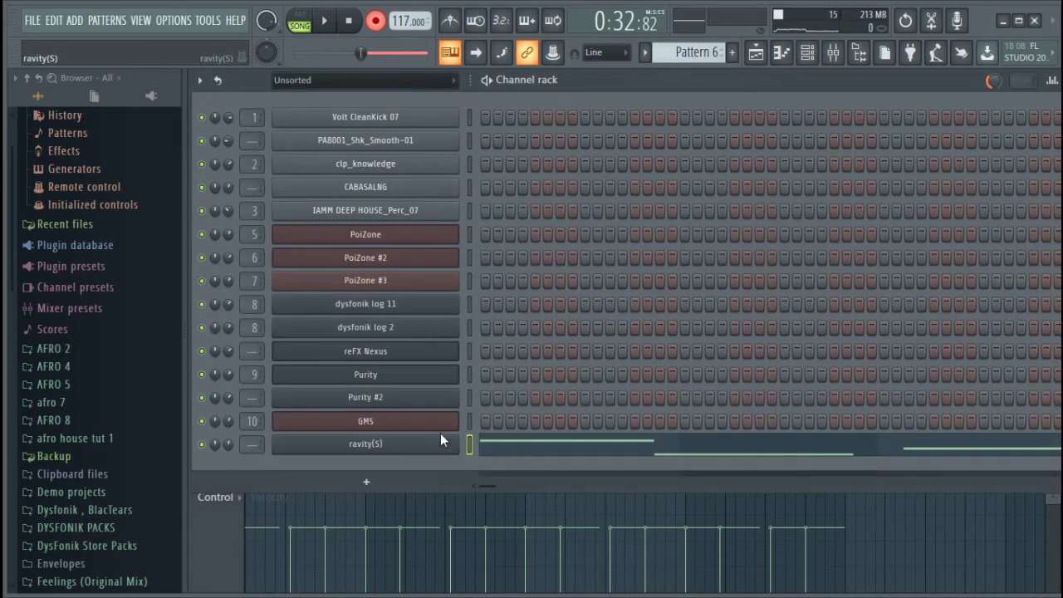
click(427, 443)
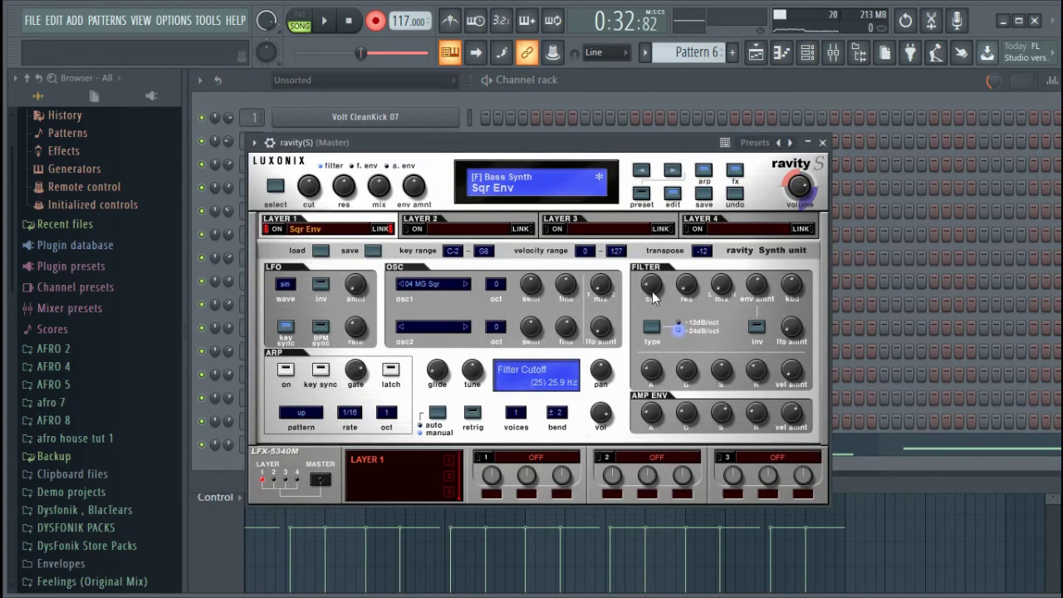
key(space)
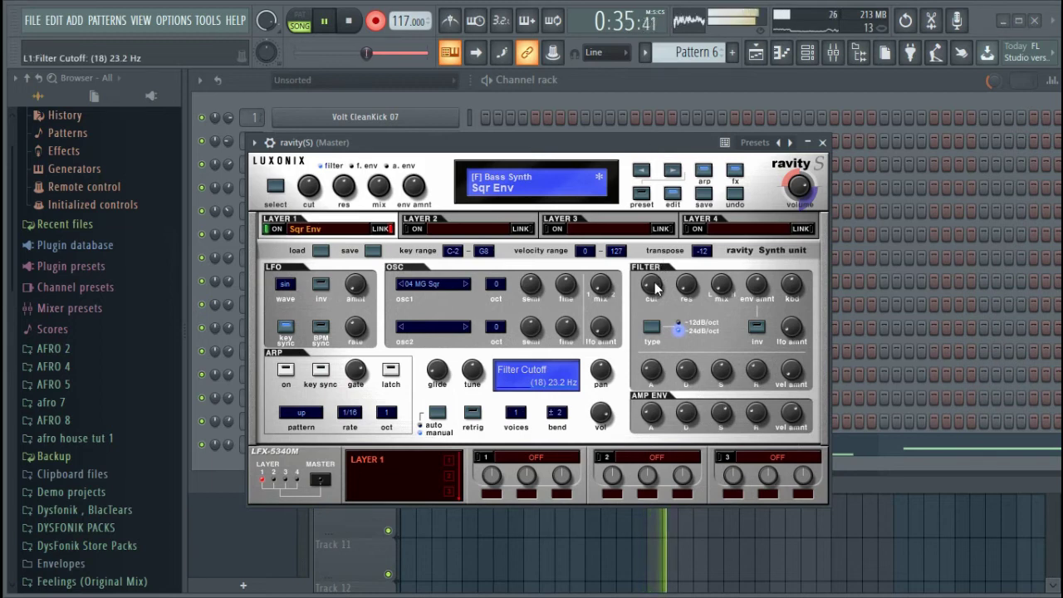
drag(657, 278, 705, 328)
drag(664, 299, 725, 307)
key(space)
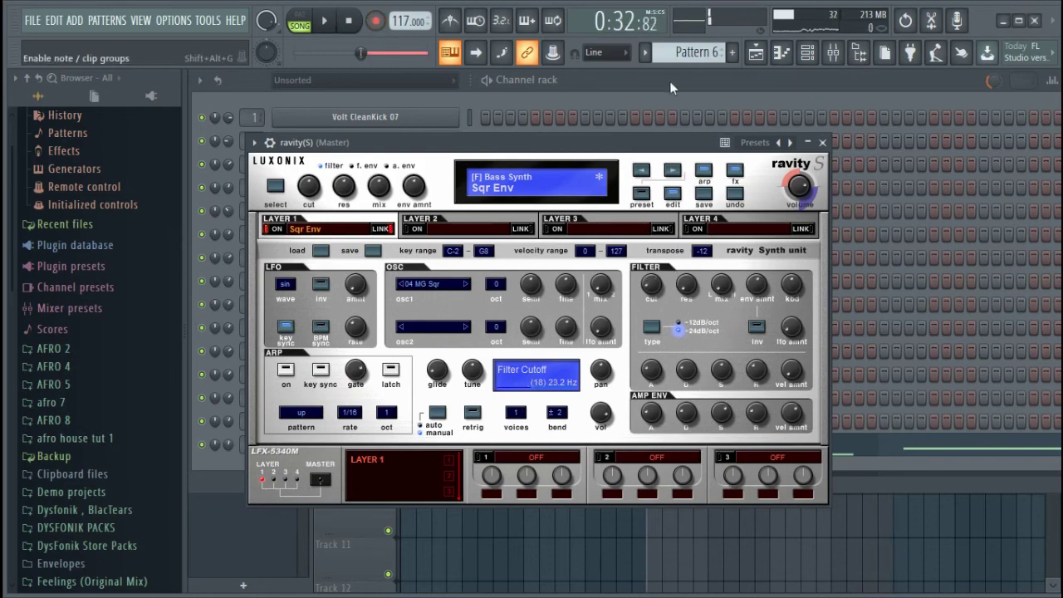
Step: Close ravity(S) and enlarge Track 7 in the playlist to examine the cutoff automation recorded in the Pattern 6 clip
click(822, 143)
click(756, 52)
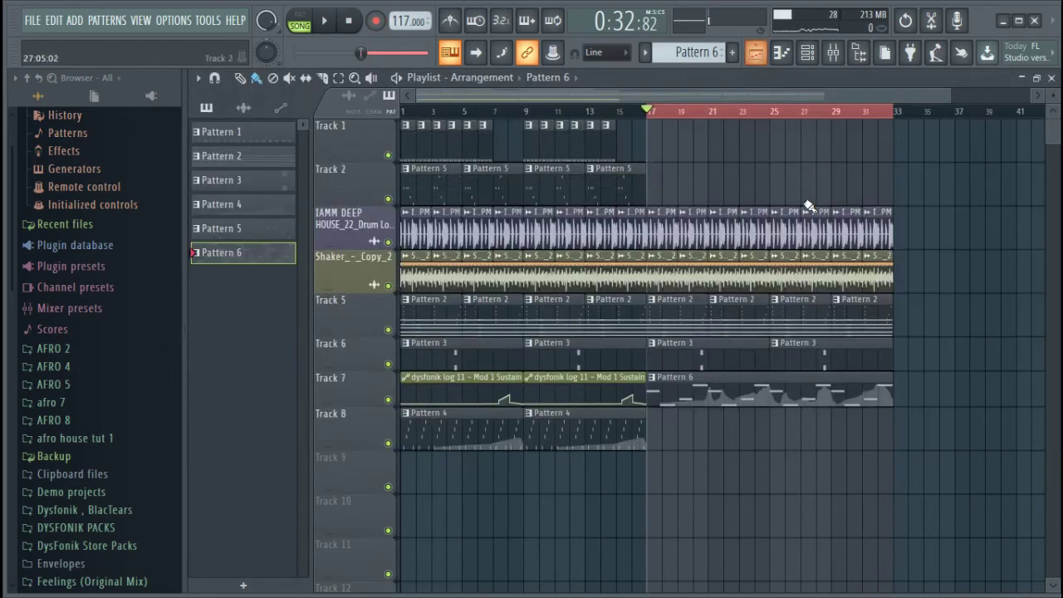
scroll(772, 104, down, 2)
scroll(770, 118, up, 3)
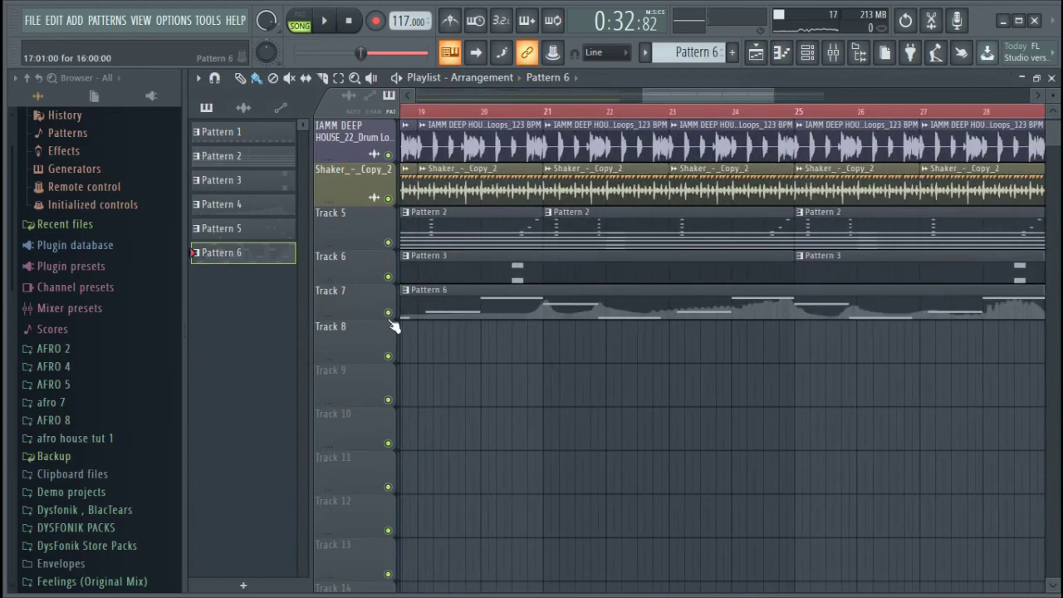
drag(376, 322, 378, 422)
scroll(596, 123, down, 3)
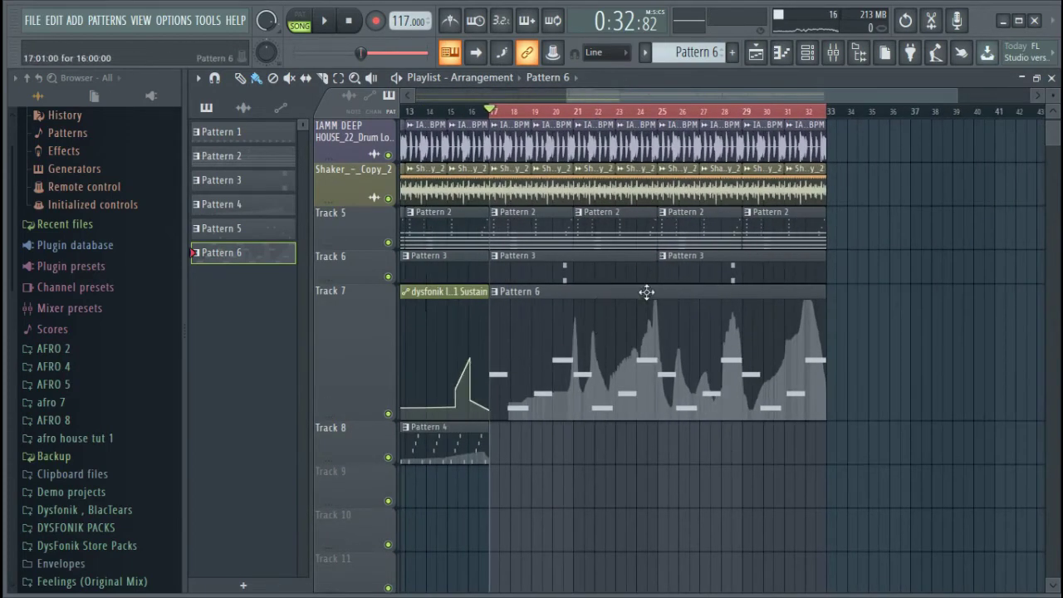
click(808, 54)
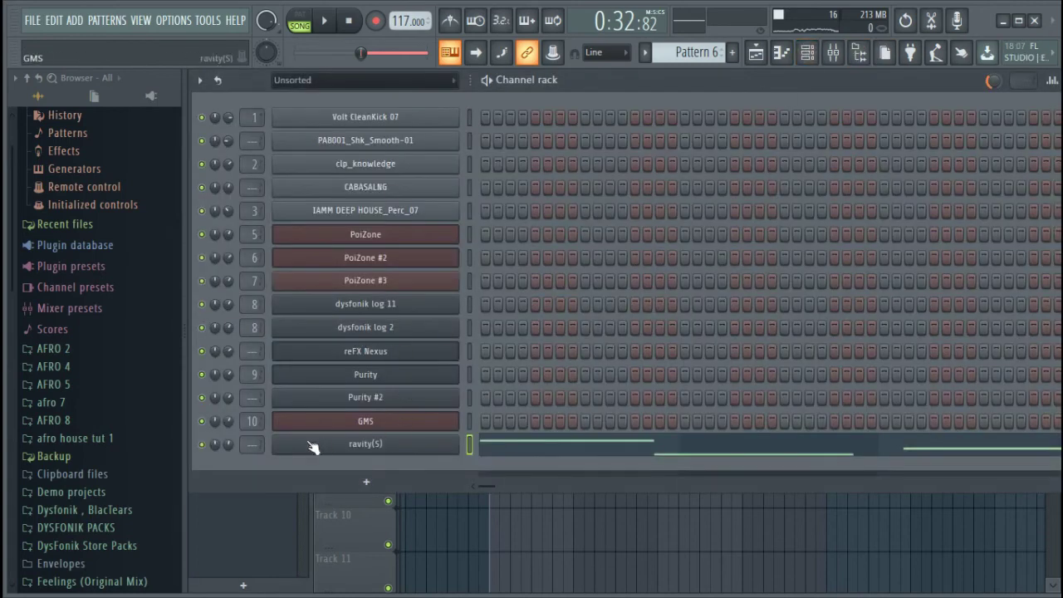
click(808, 53)
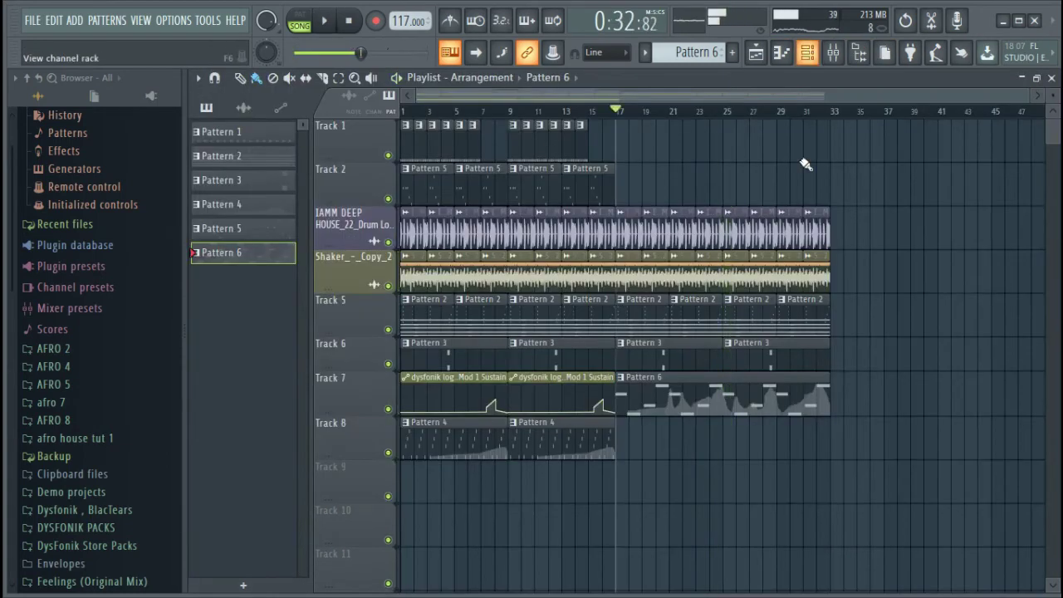
Step: Add another GMS synth channel with Pattern 2 active and open its piano roll
click(808, 54)
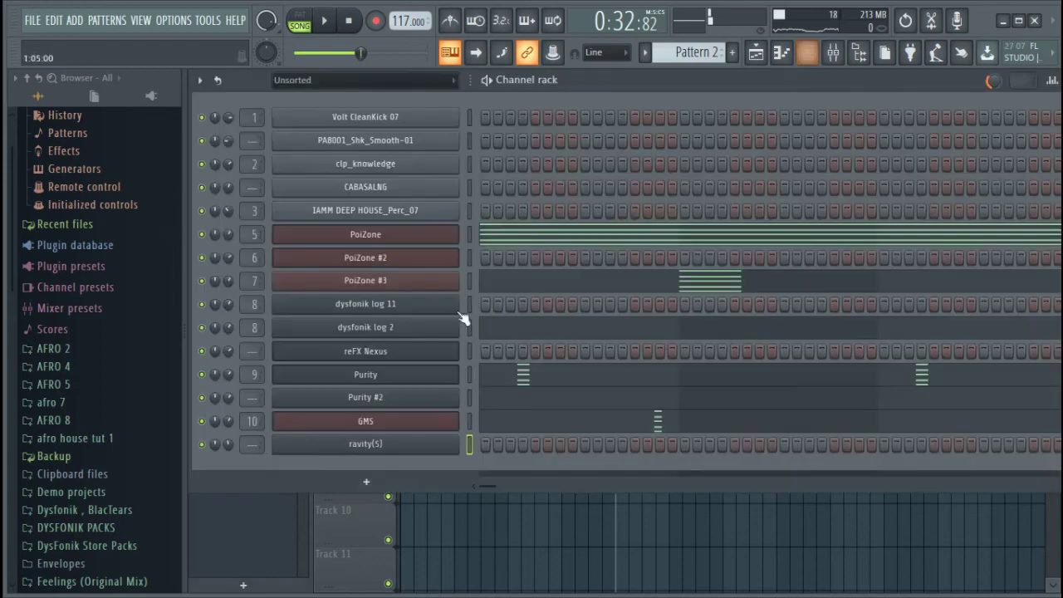
click(404, 485)
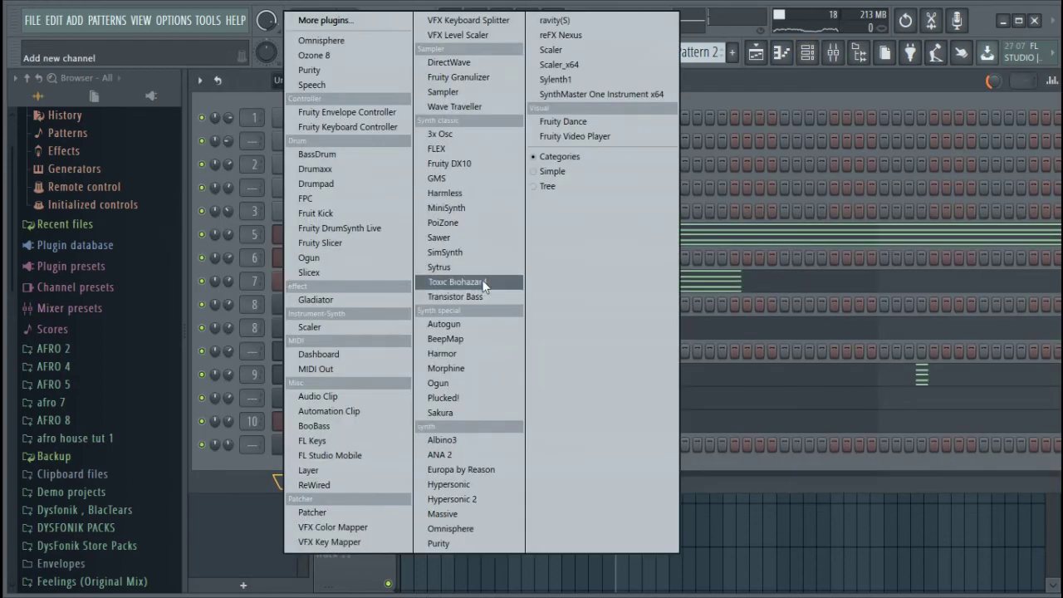
click(437, 179)
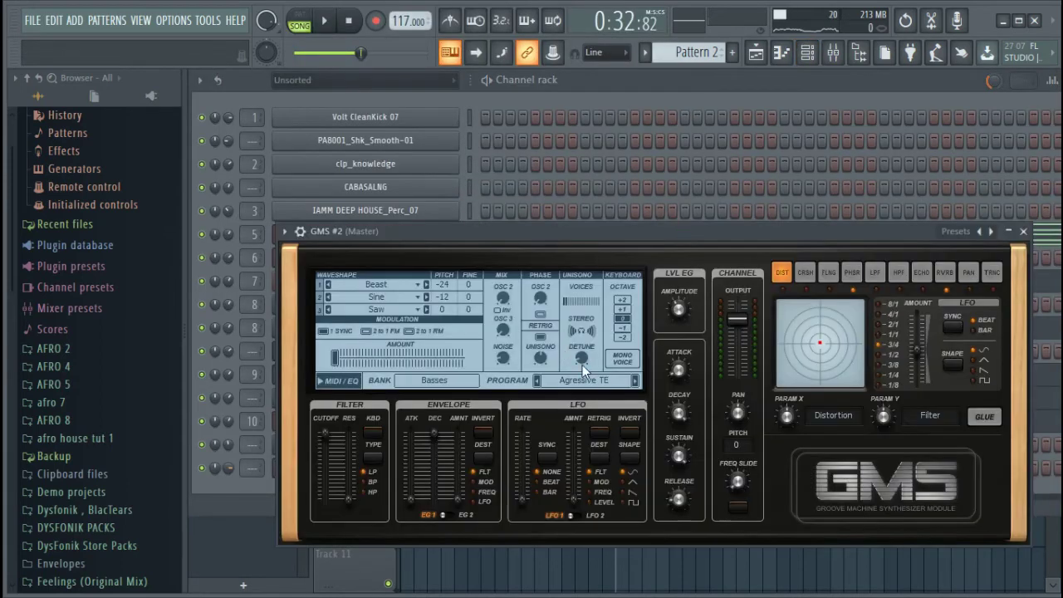
click(1022, 233)
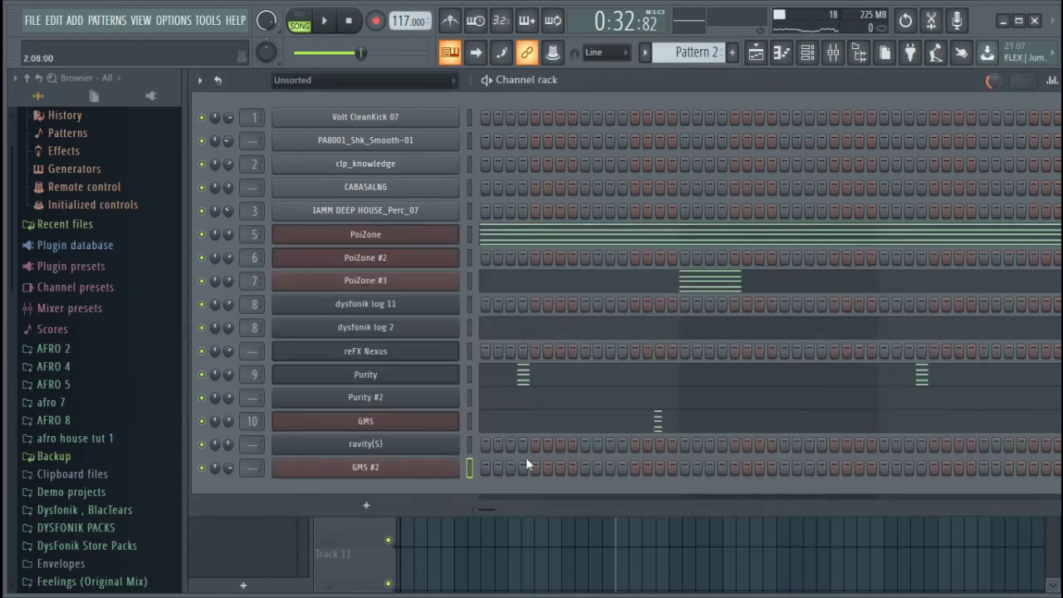
right_click(453, 470)
click(497, 373)
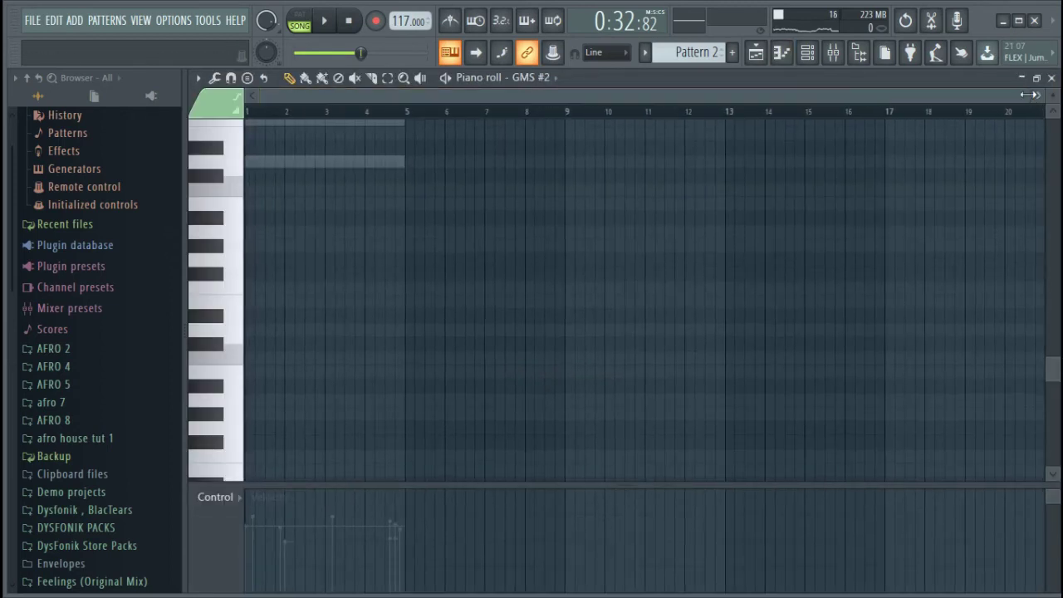
Step: Stamp a D4, F4, A4, C5, E5 chord in GMS #2's piano roll, spanning bar 4 up to the start of bar 5
drag(1031, 94, 609, 95)
scroll(667, 233, up, 5)
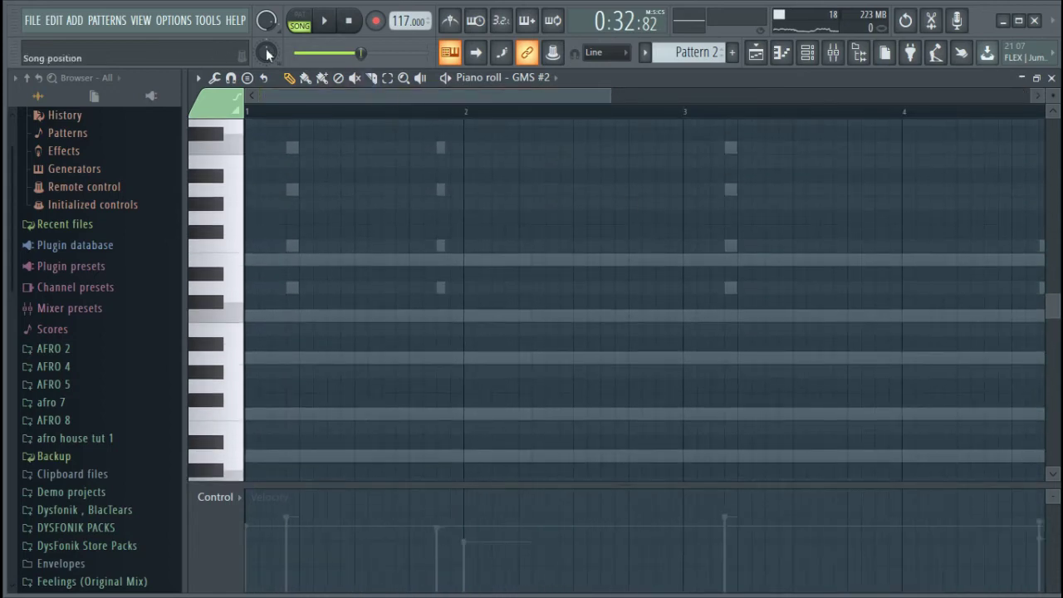
click(246, 77)
click(311, 224)
click(600, 373)
drag(629, 373, 690, 368)
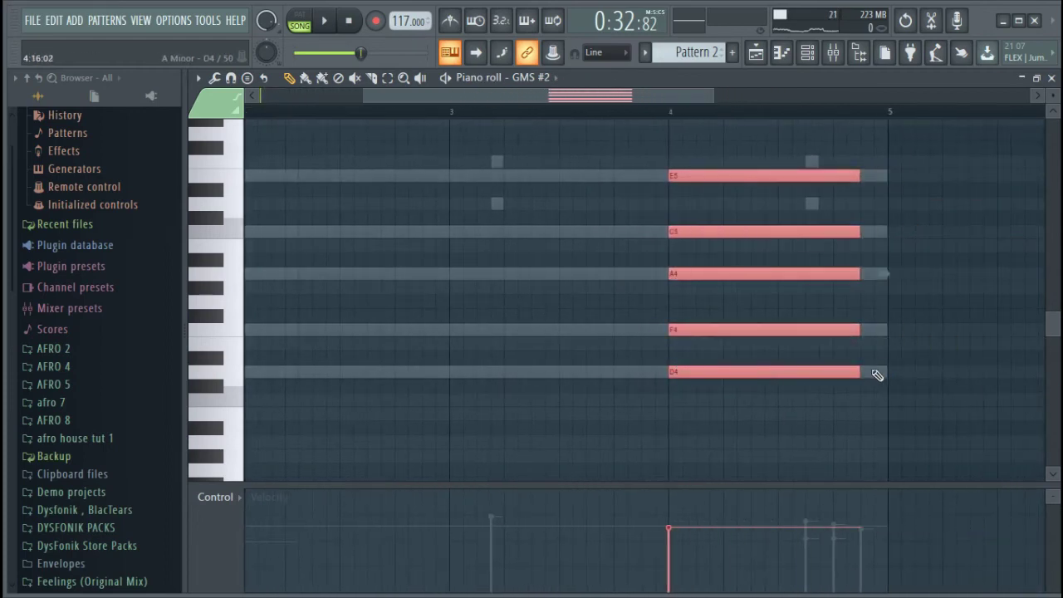
drag(858, 371, 886, 370)
click(645, 111)
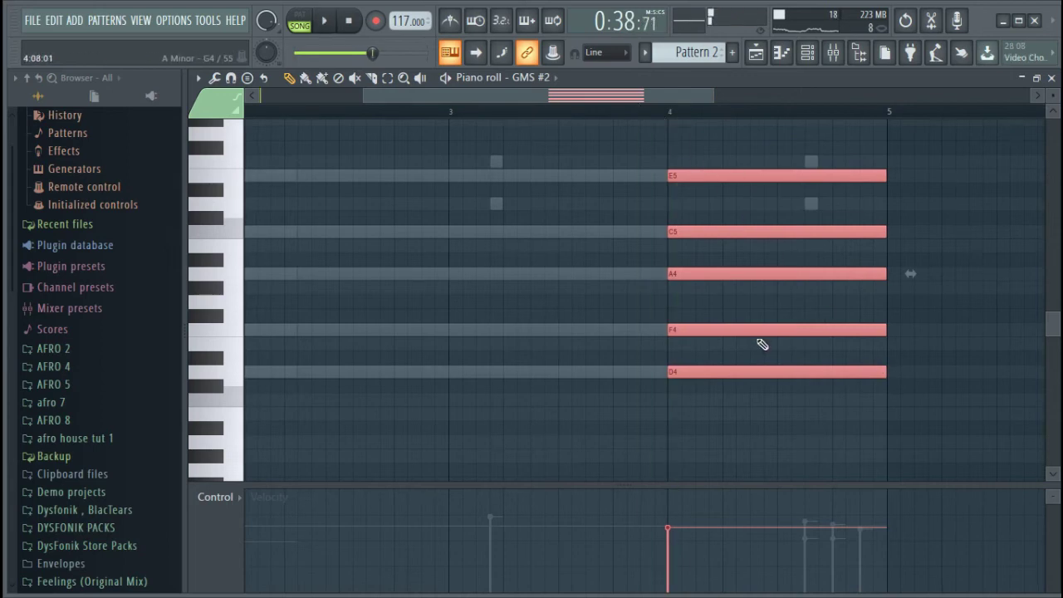
Step: Transpose the GMS #2 chord in bar 4 up two octaves
scroll(759, 390, up, 2)
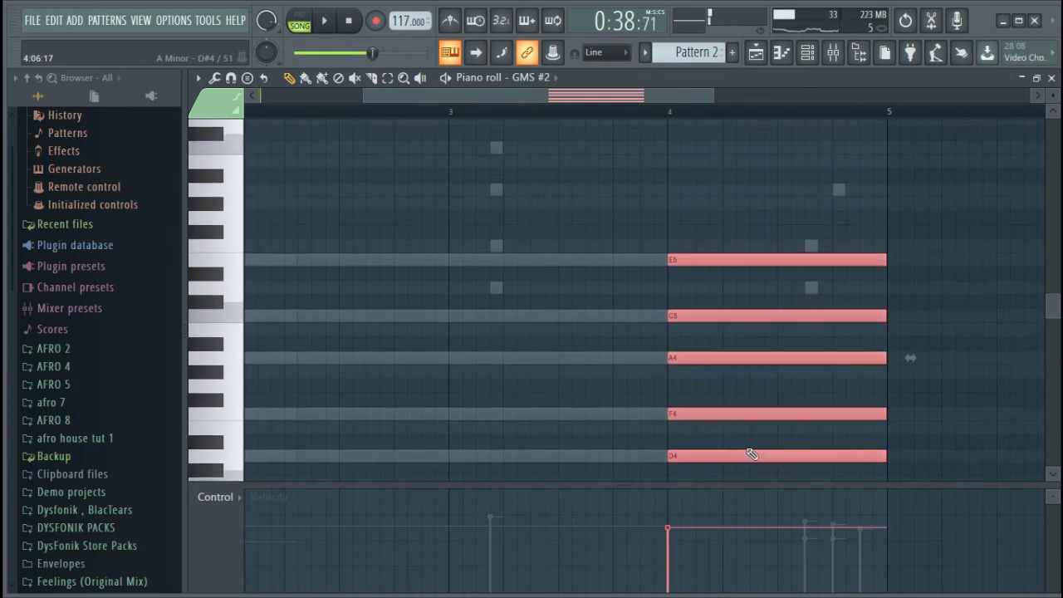
key(ctrl+Up)
key(ctrl+Up)
scroll(752, 454, up, 2)
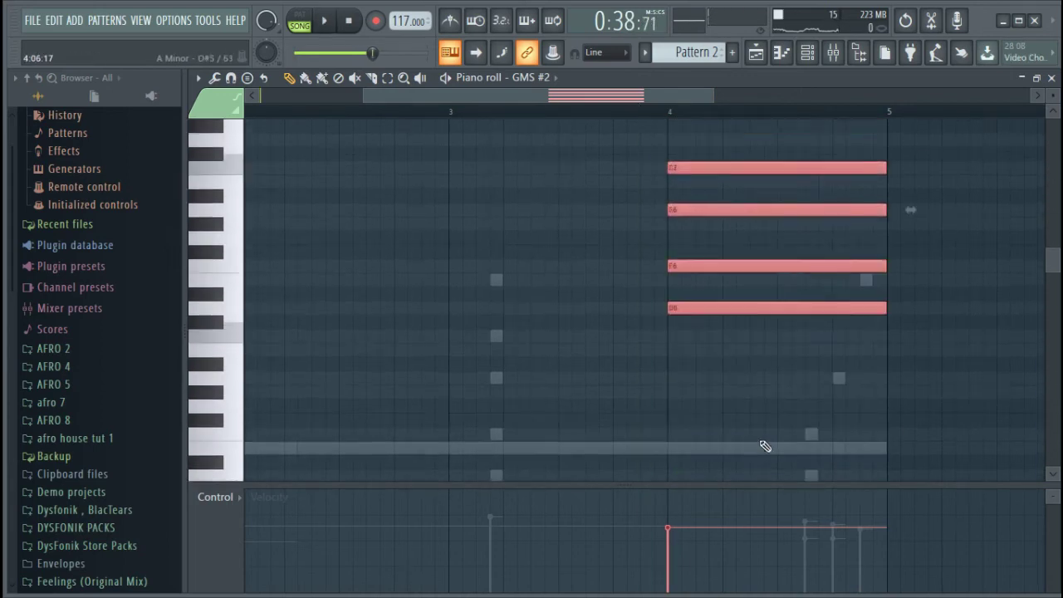
Step: Open the GMS #2 synth and lower its filter cutoff
click(808, 52)
click(365, 467)
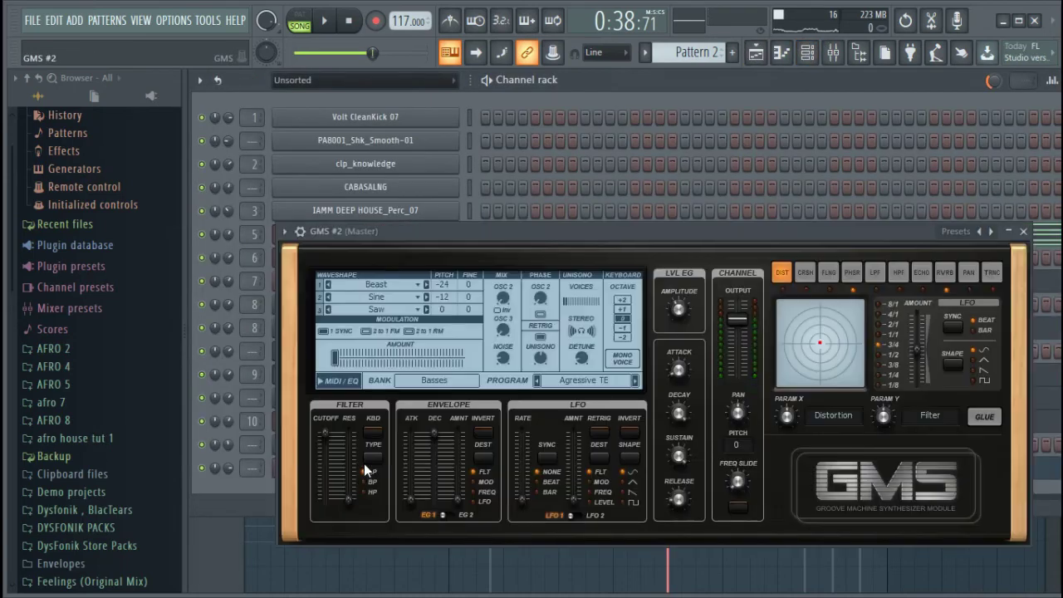
mouse_move(329, 445)
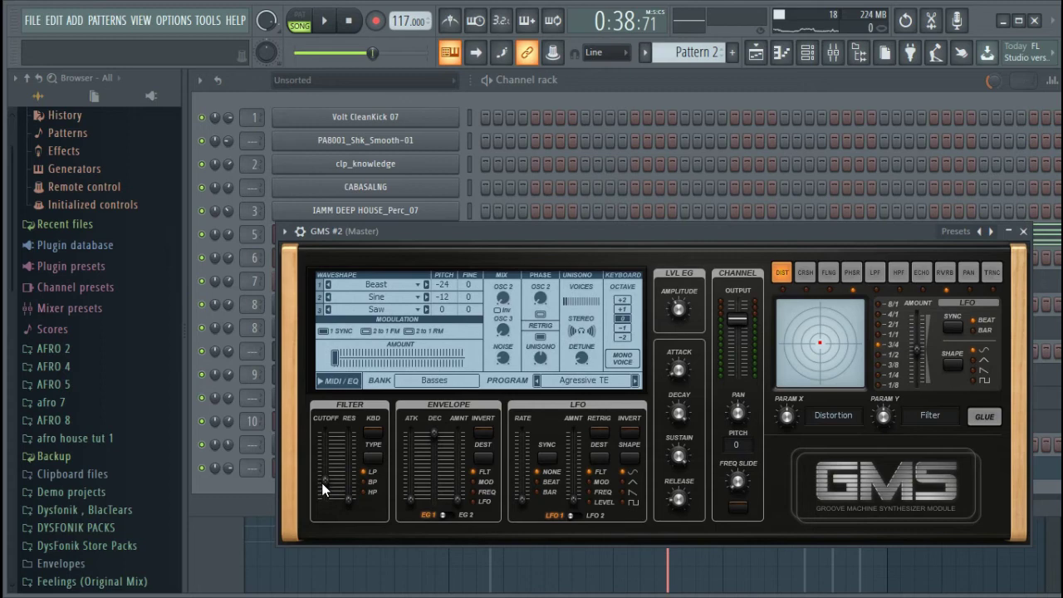
right_click(323, 484)
click(599, 172)
Step: Cut the GMS #2 chord out of Pattern 2 and paste it into a new Pattern 7
right_click(448, 473)
click(656, 373)
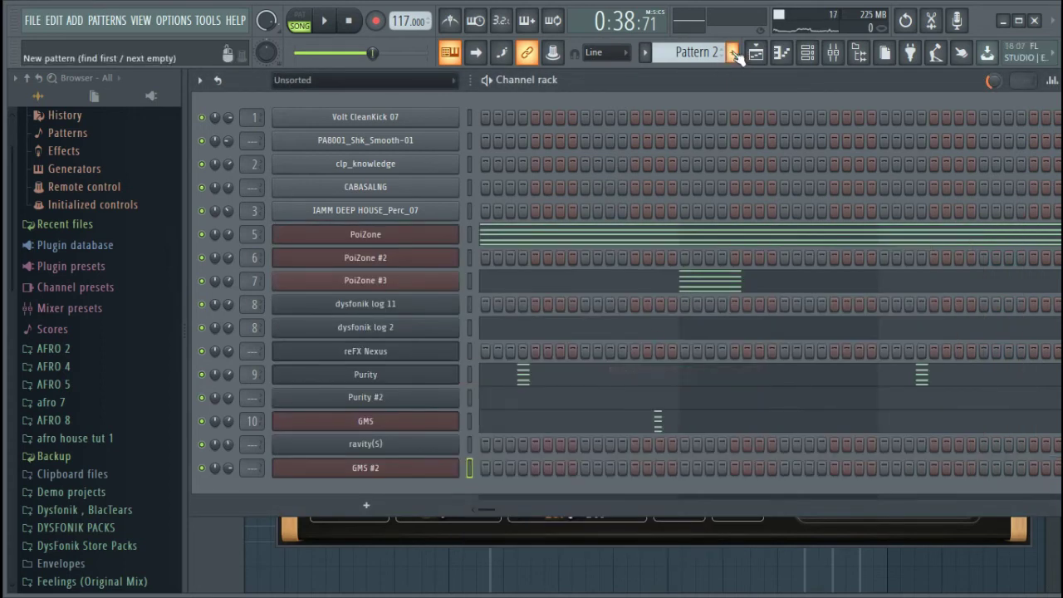
click(734, 53)
click(736, 72)
click(750, 72)
click(750, 72)
key(ctrl+v)
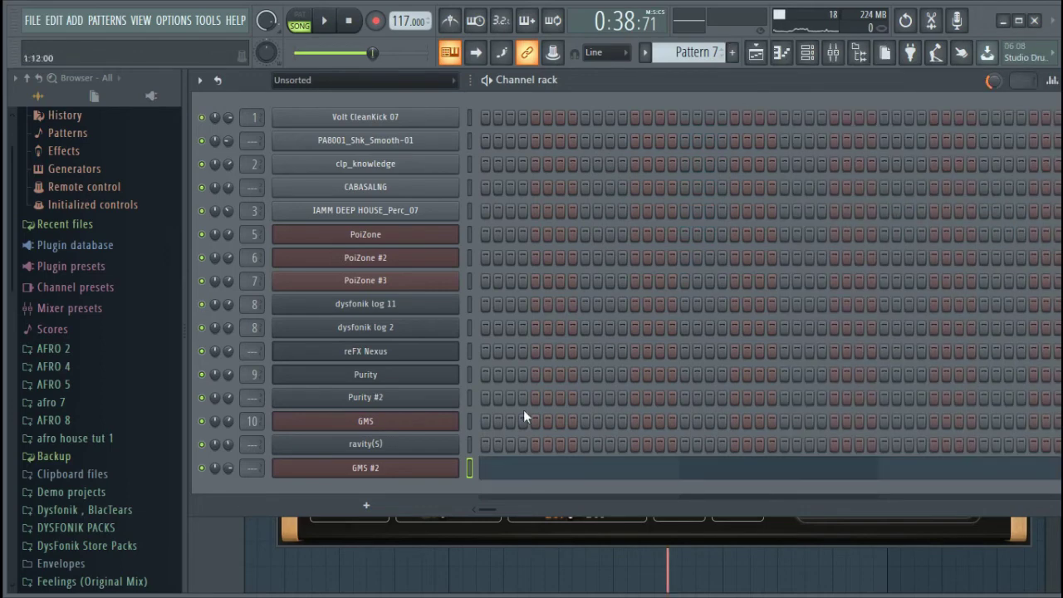
Step: Open the GMS #2 synth and create an automation clip for its filter cutoff
click(427, 473)
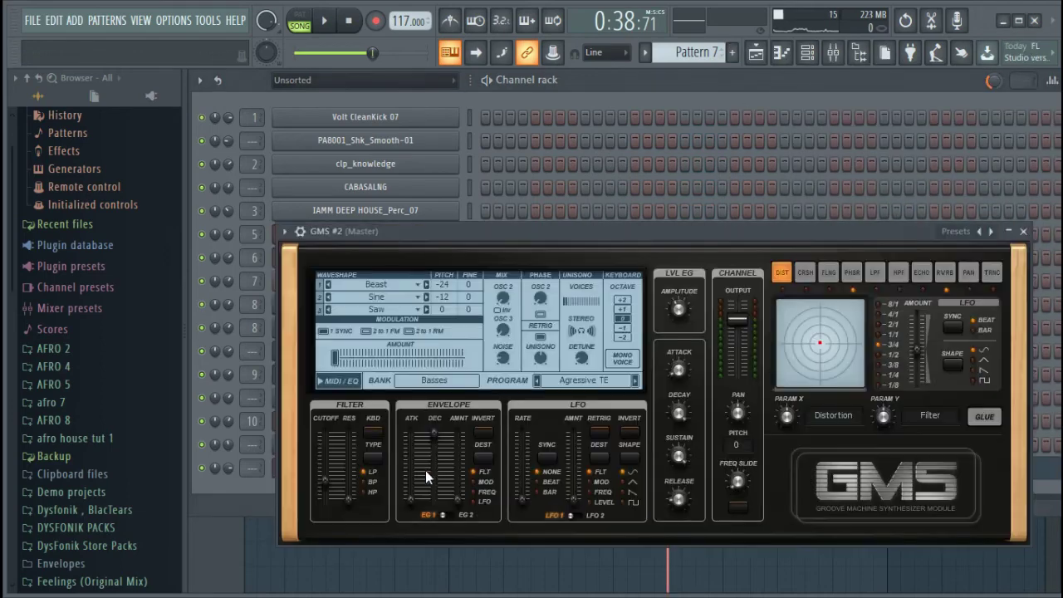
right_click(324, 478)
click(382, 330)
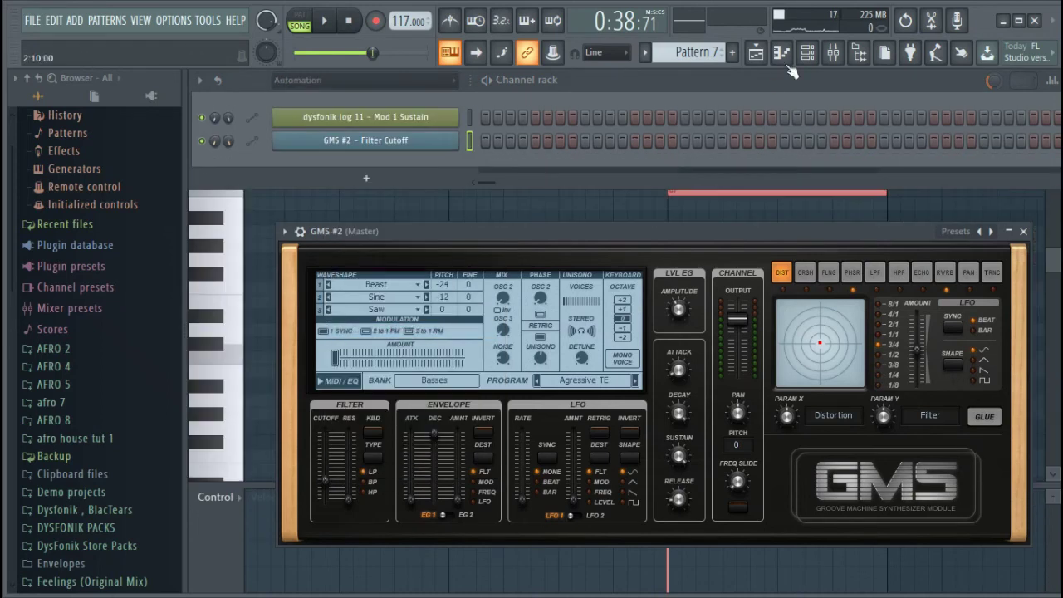
Step: Place Pattern 7 clips on Track 10 at bars 13 to 16 and 29 to 32, and make Track 9 taller
click(756, 52)
scroll(735, 224, down, 3)
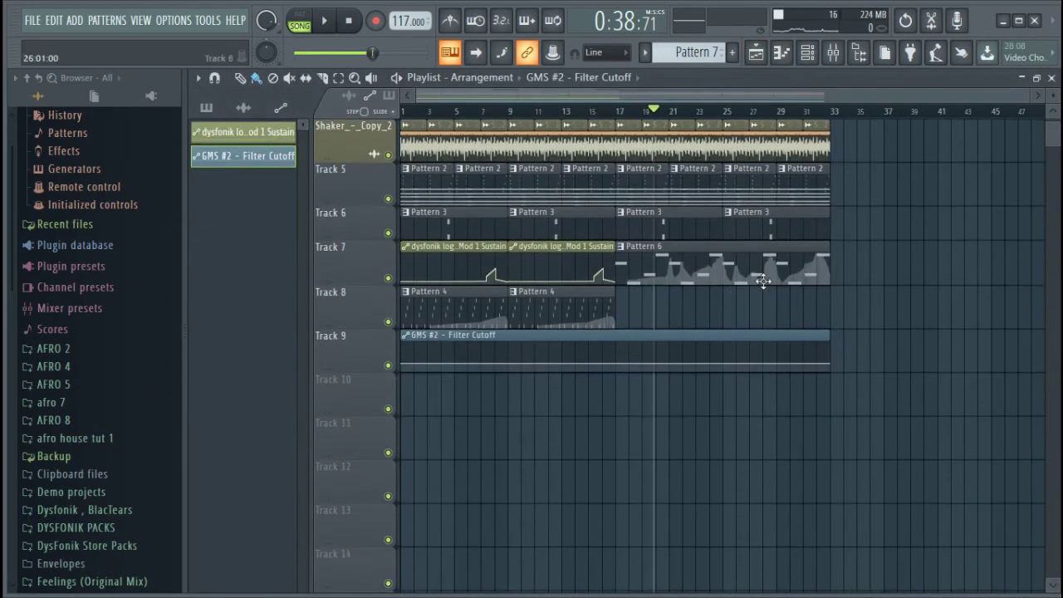
scroll(760, 283, up, 3)
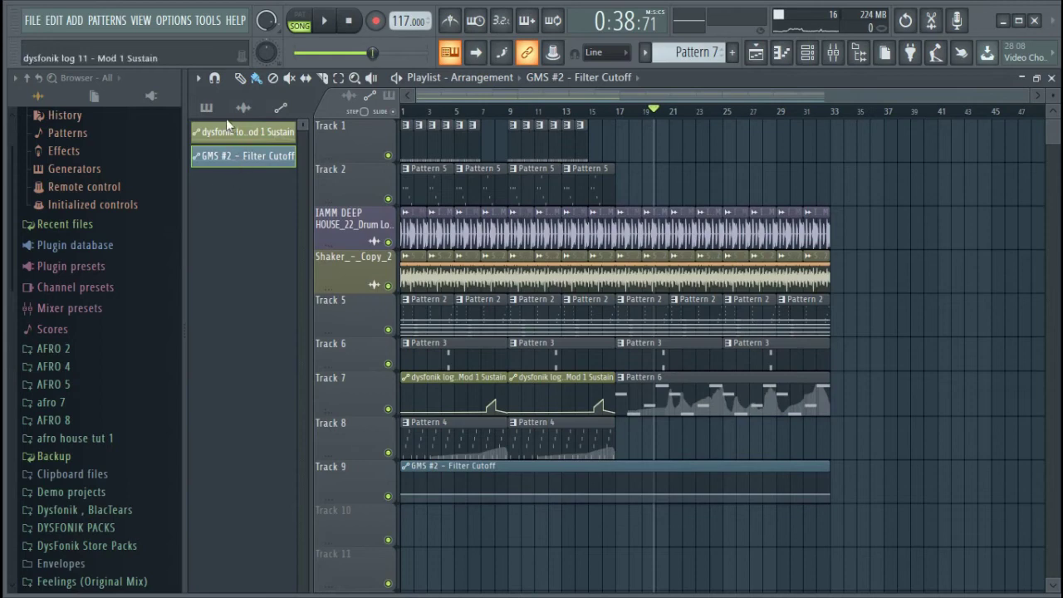
click(207, 108)
drag(357, 344, 779, 442)
scroll(789, 465, down, 3)
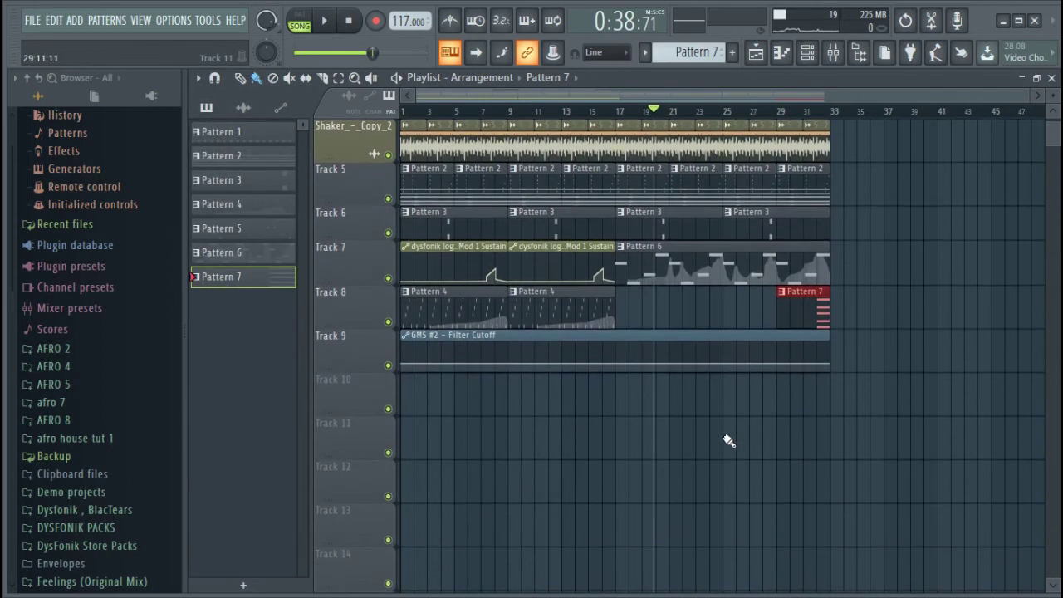
drag(396, 382, 399, 434)
drag(806, 316, 797, 466)
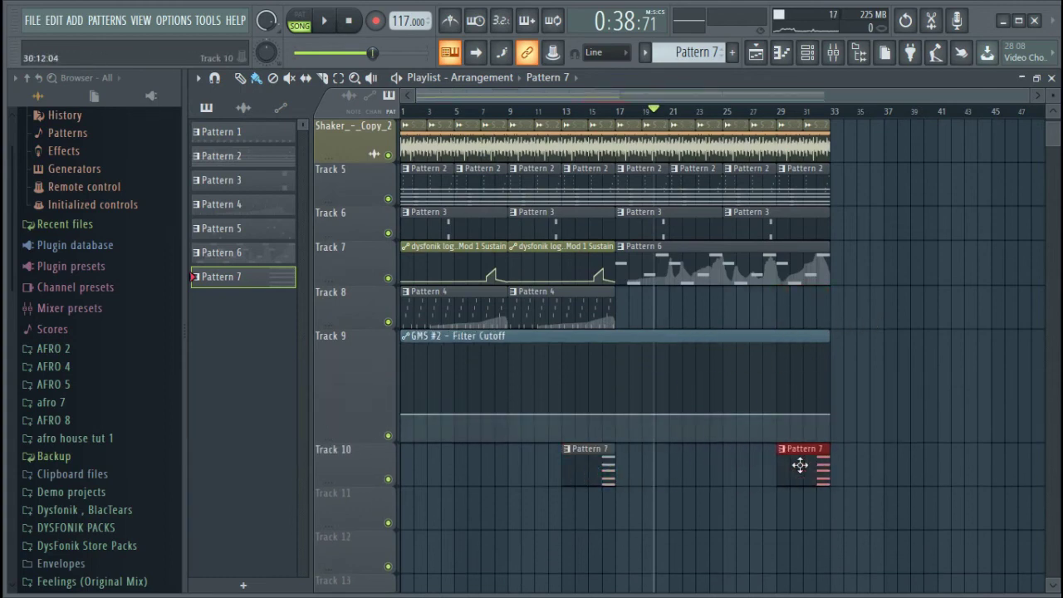
Step: Trim the GMS #2 Filter Cutoff clip to bar 17, holding it low until bar 14 and ramping up to a peak just before its end
drag(832, 414, 613, 348)
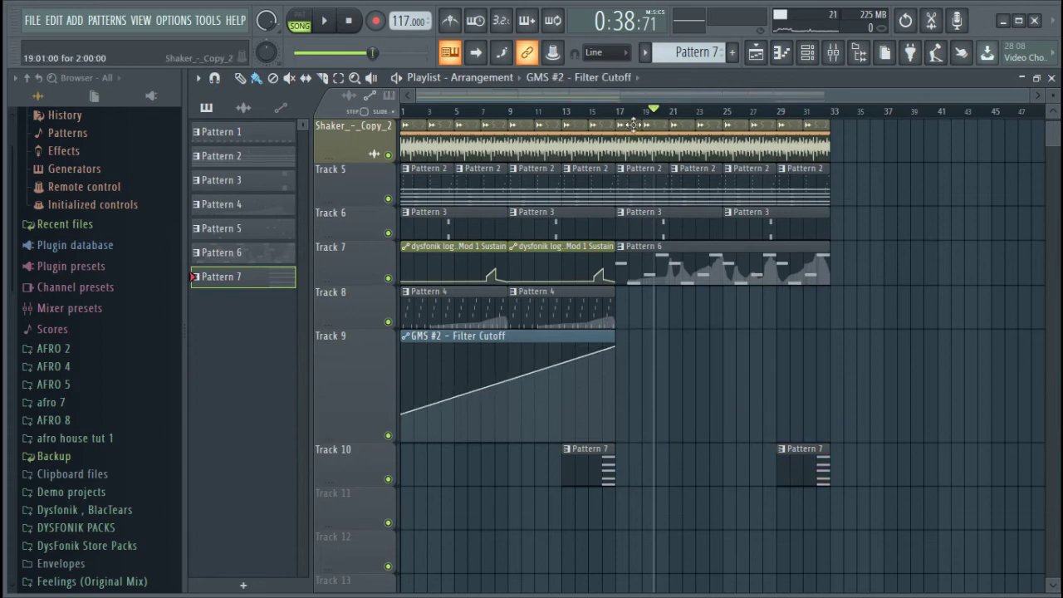
drag(577, 119, 650, 288)
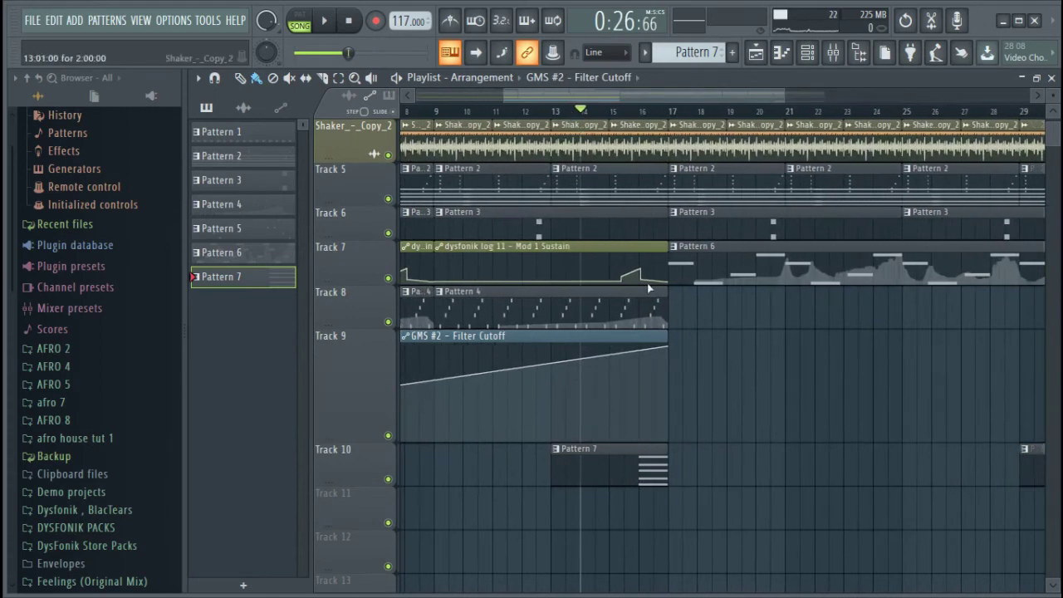
right_click(585, 381)
drag(581, 384, 581, 413)
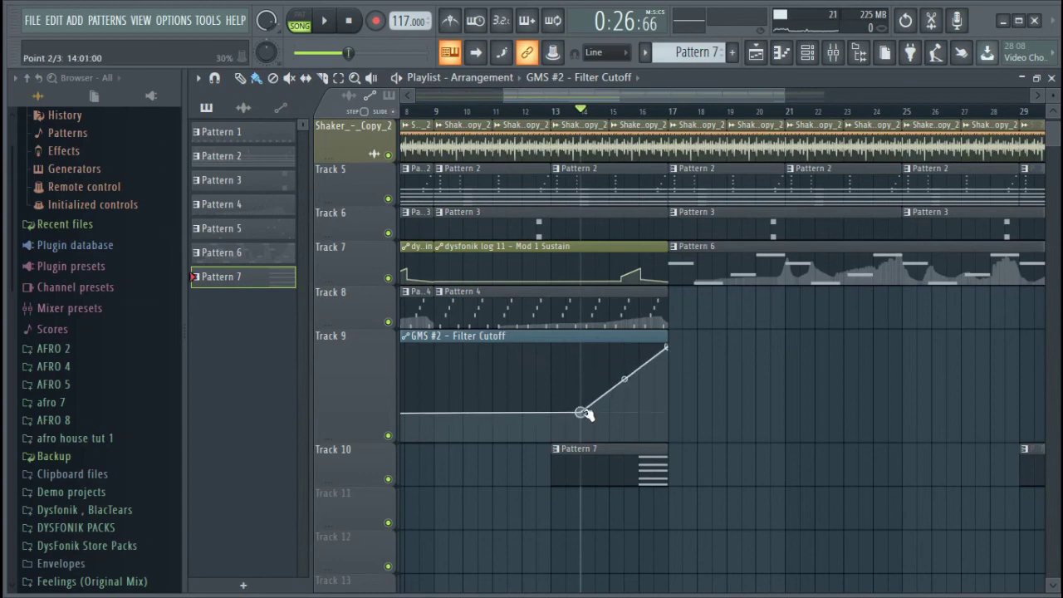
drag(657, 356, 656, 346)
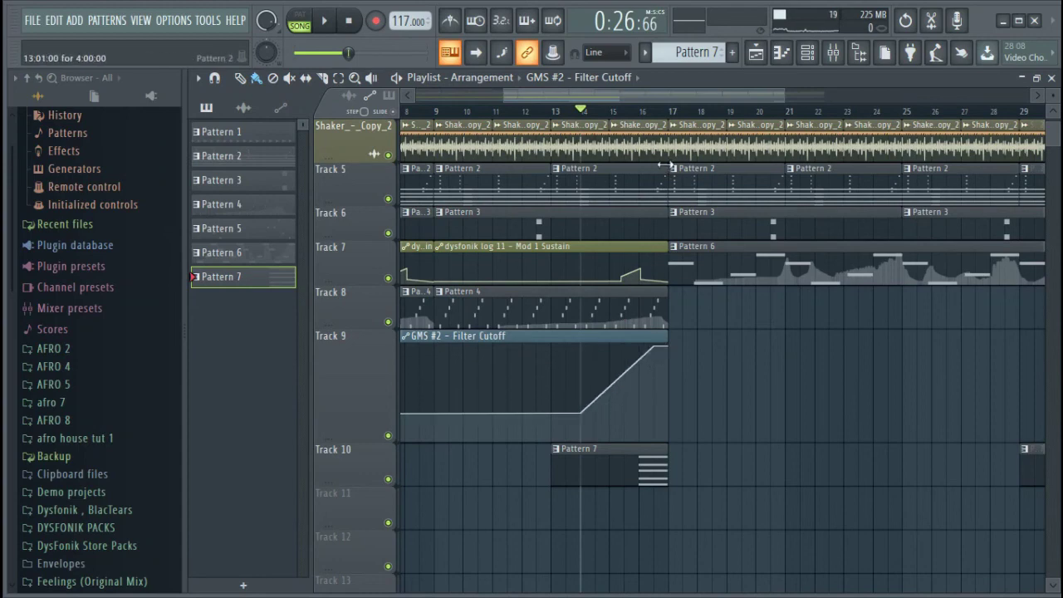
Step: Lower the cutoff automation point midway through bar 16 and curve the final rise up to bar 17
scroll(681, 118, up, 5)
drag(588, 347, 587, 368)
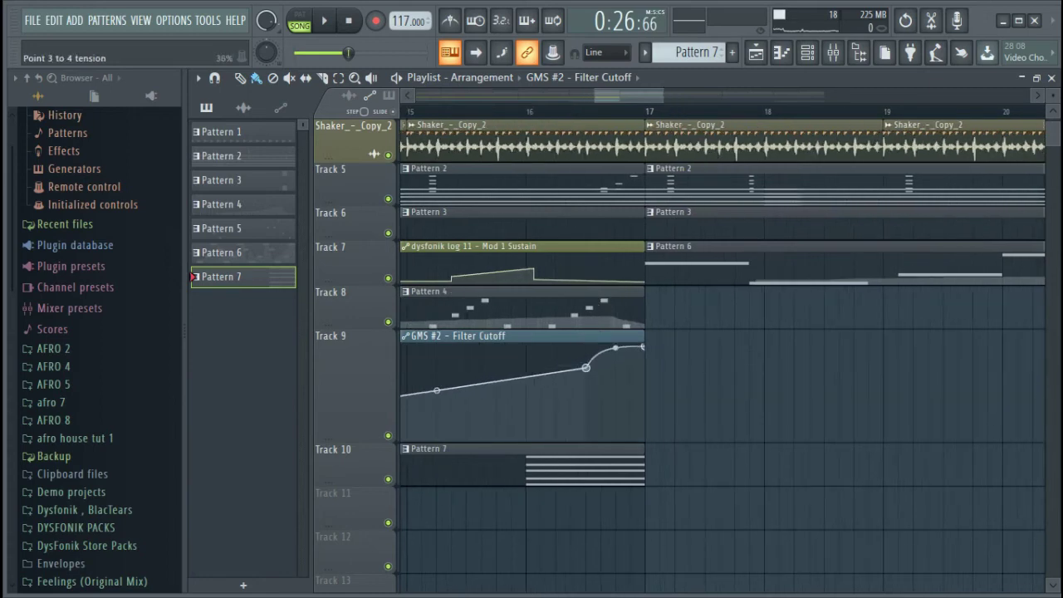
drag(600, 99, 570, 101)
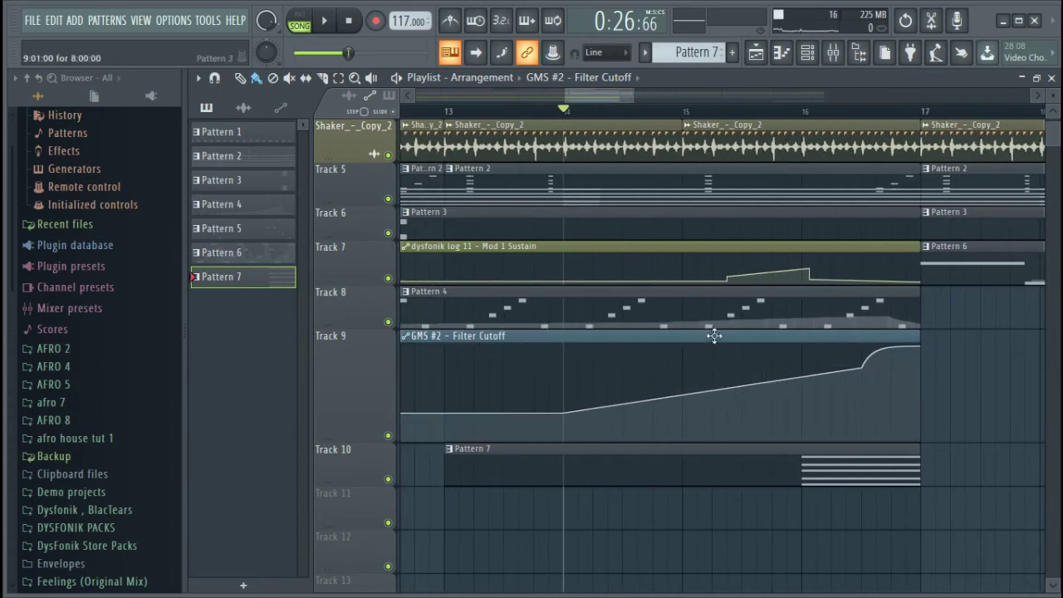
Step: Route the GMS #2 channel to mixer track 11
click(807, 52)
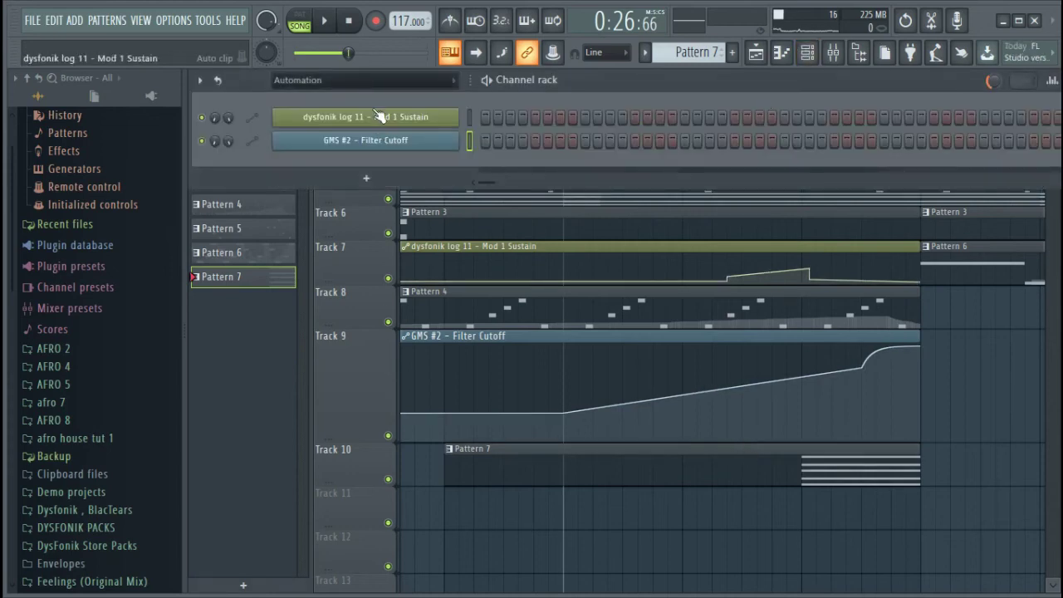
scroll(370, 83, down, 1)
click(409, 472)
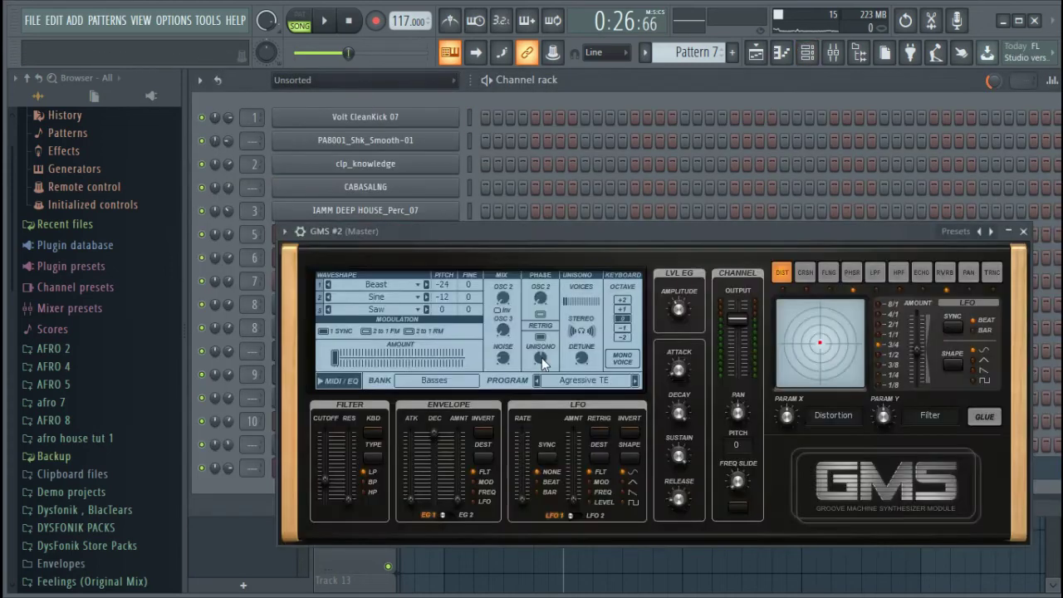
click(287, 231)
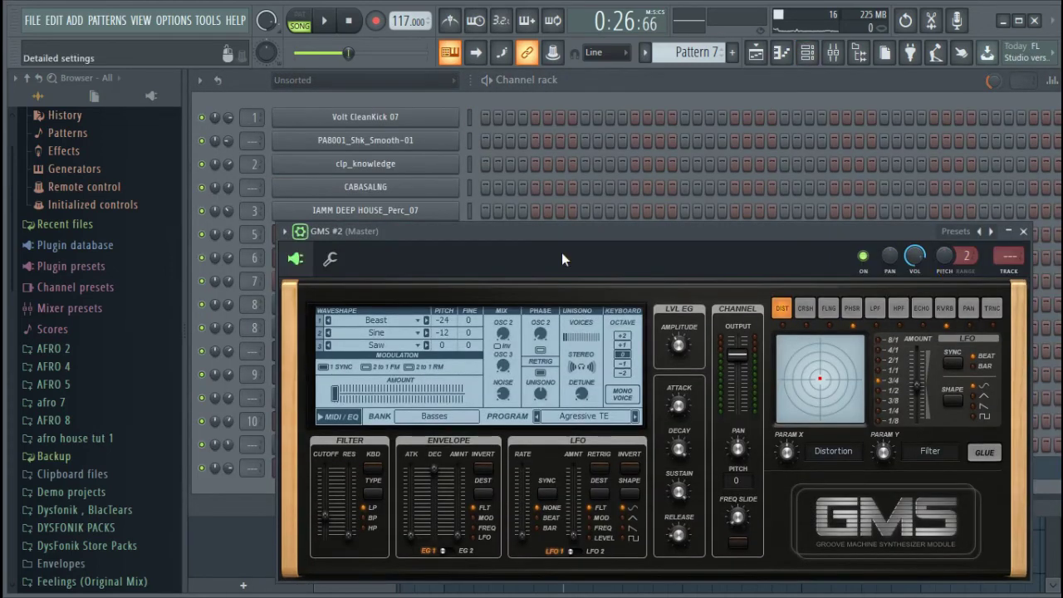
click(1008, 267)
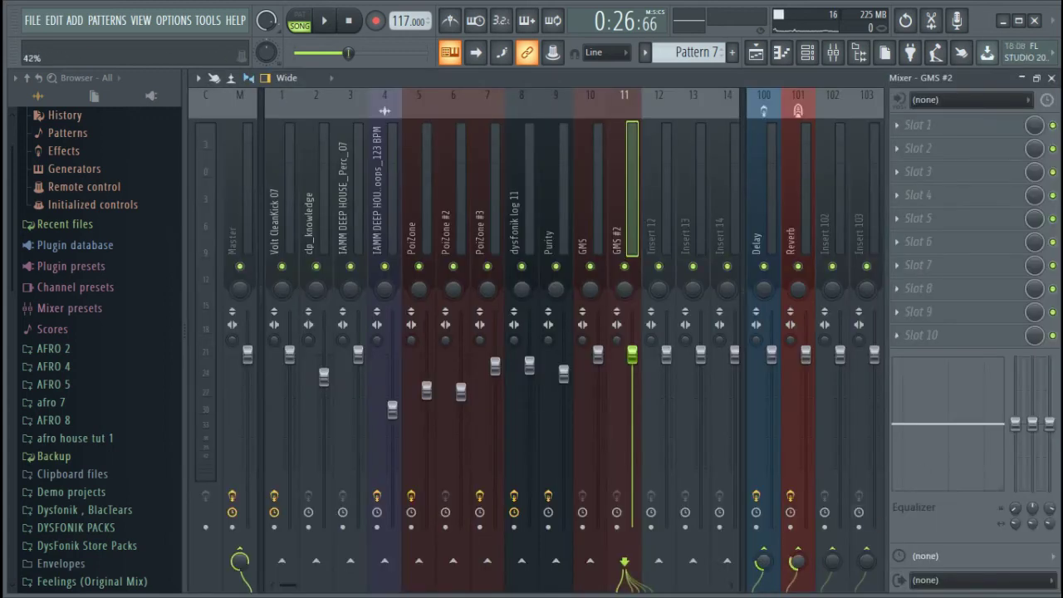
Step: Play the arrangement around bars 14 to 17 and lower the GMS #2 mixer volume to about -9.7 dB
key(space)
drag(634, 374, 633, 400)
click(756, 52)
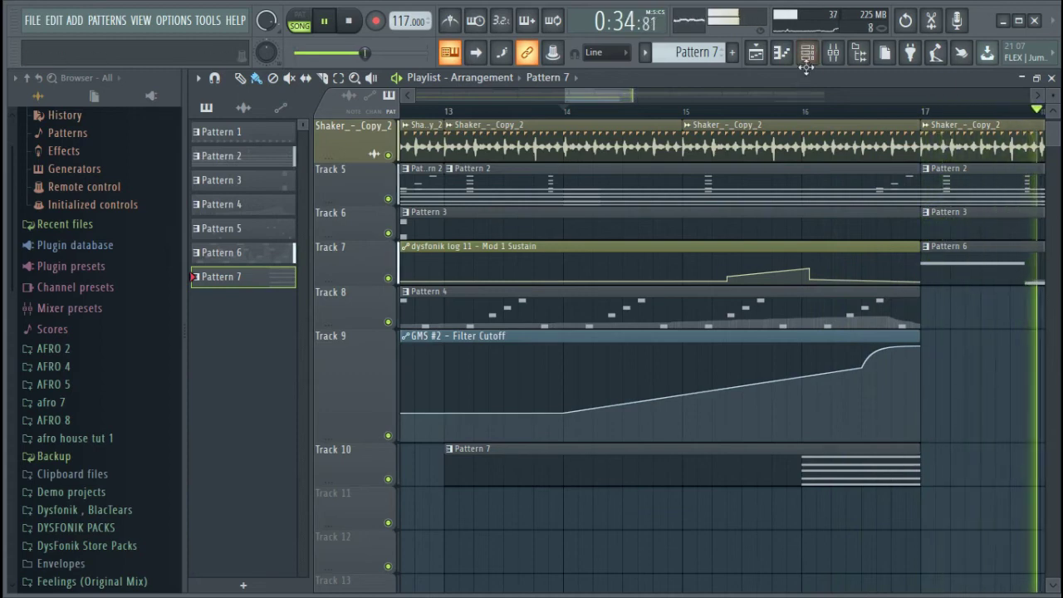
click(806, 52)
key(space)
click(830, 54)
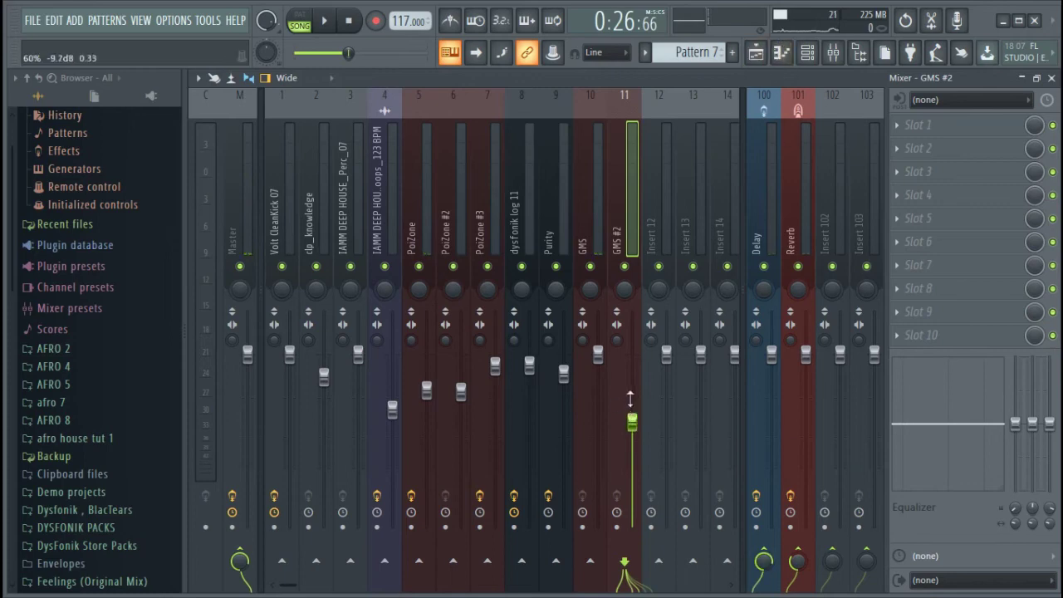
Step: Add the VTS2 Angel Kit 128BPM Uplifter #2 sample from the deep house splash_fx folder to playlist Track 11
click(769, 54)
scroll(138, 344, up, 1)
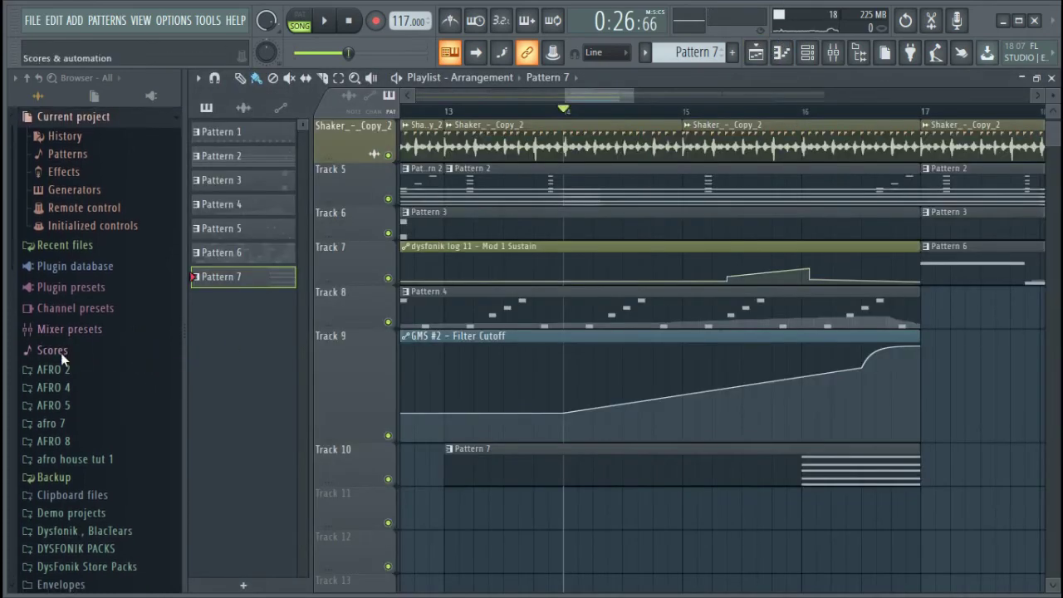
scroll(60, 354, down, 5)
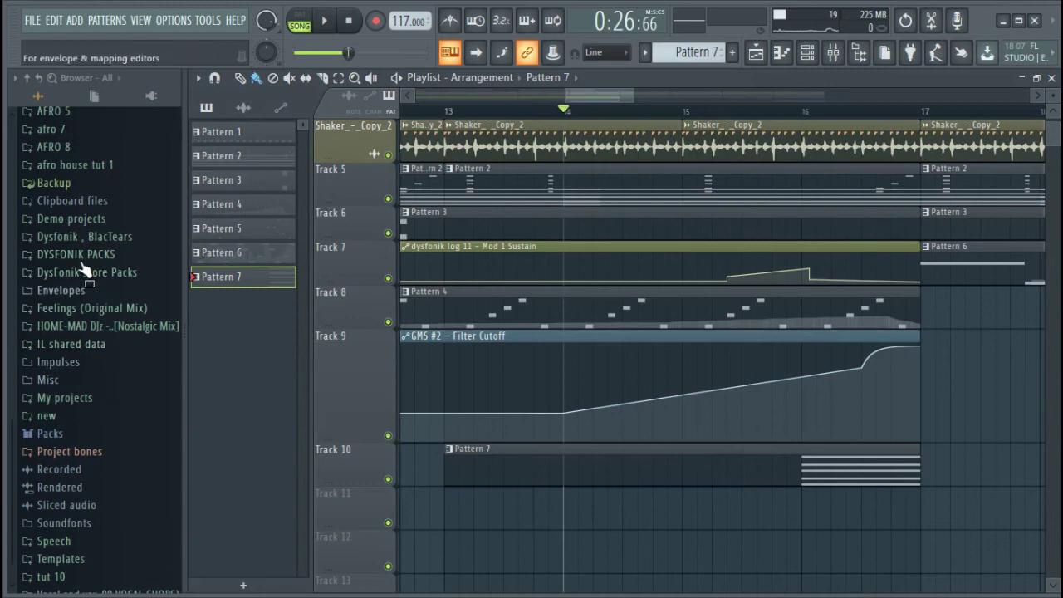
click(75, 254)
click(77, 331)
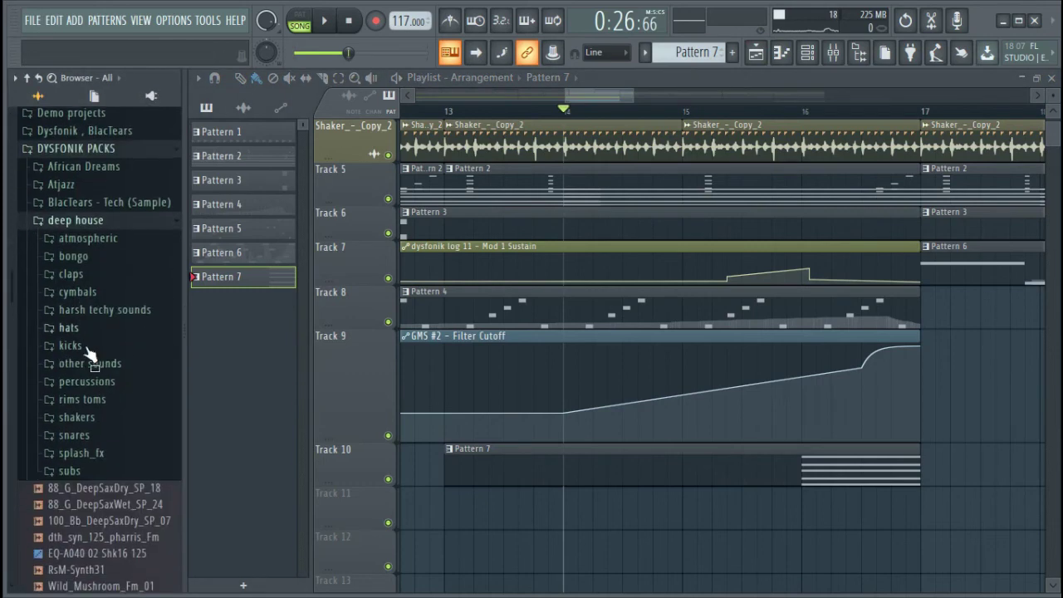
click(106, 455)
drag(50, 275, 365, 495)
click(425, 341)
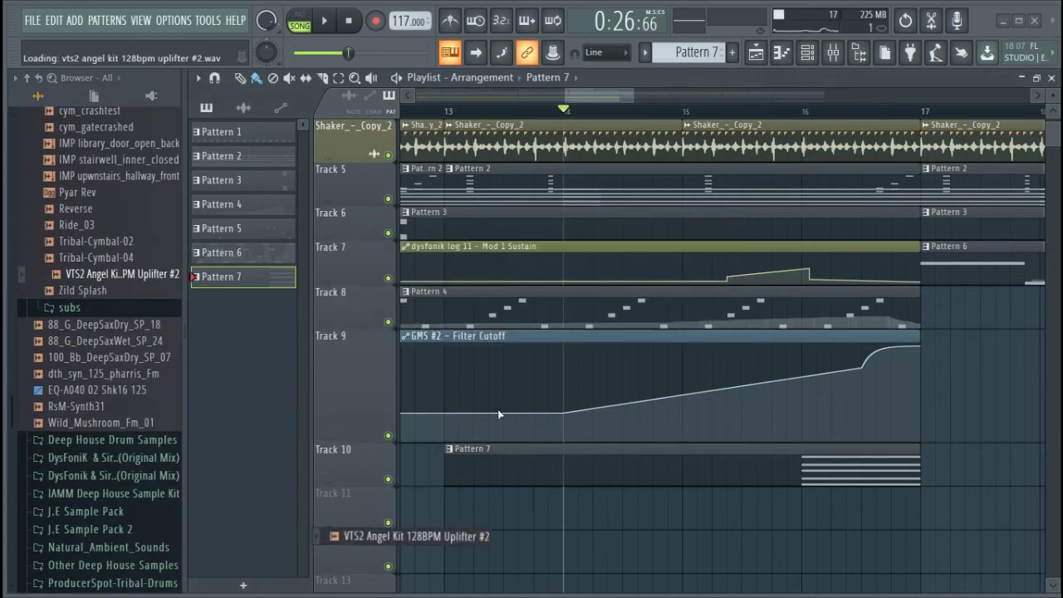
Step: Move the uplifter clip to start in bar 11 so that its swell peaks around bar 17
scroll(582, 415, down, 2)
scroll(636, 447, down, 1)
scroll(894, 375, down, 3)
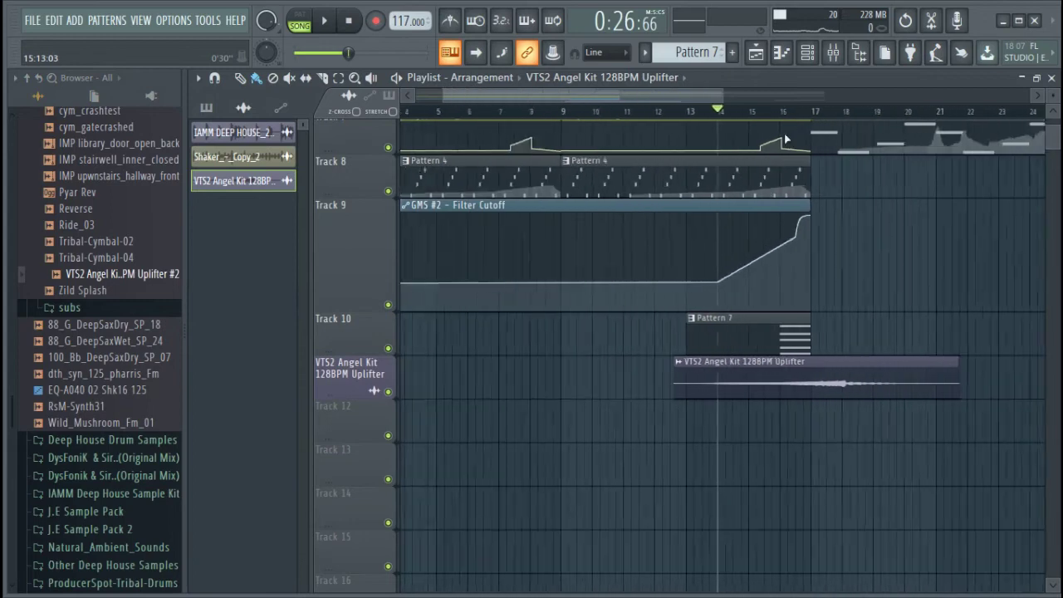
drag(894, 374, 841, 387)
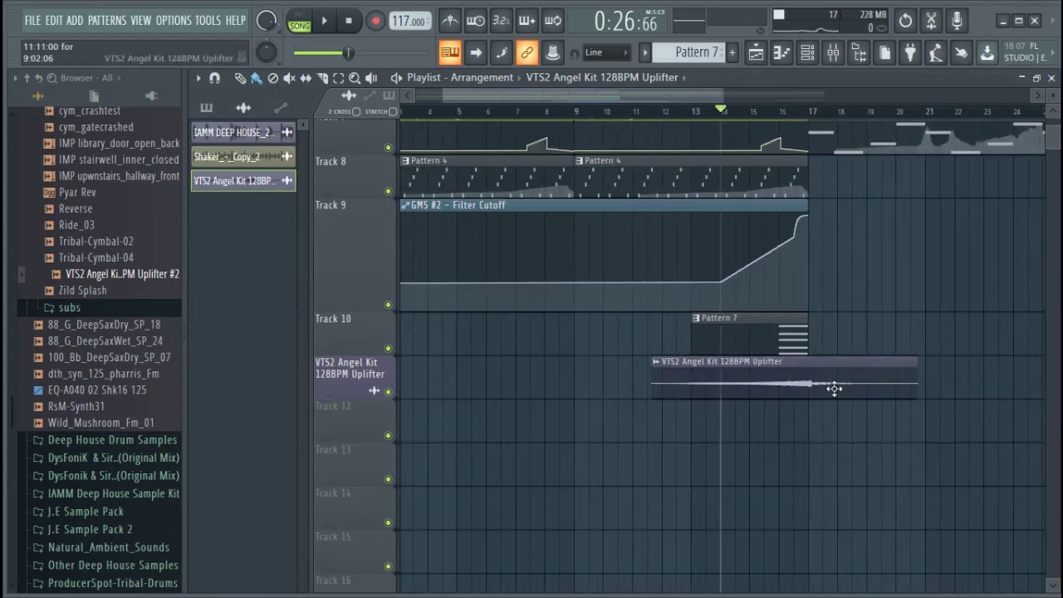
Step: Enable reverse polarity, fade stereo and swap stereo on the uplifter sample and route it to mixer track 12
double_click(784, 364)
click(680, 451)
click(680, 433)
click(735, 314)
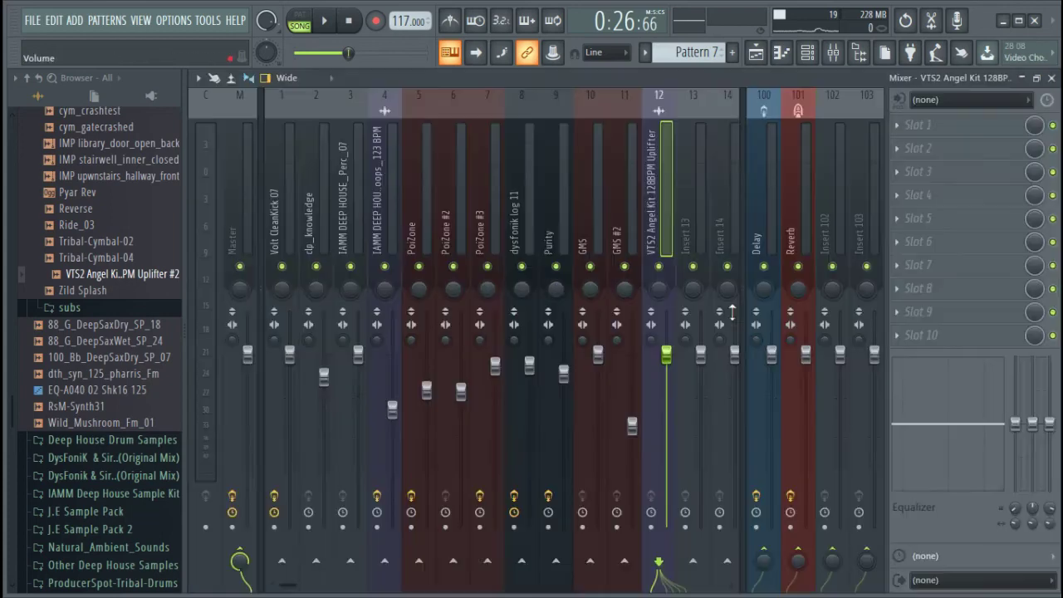
Step: Clone the VTS2 Angel Kit uplifter channel and reverse the clone's sample
click(827, 54)
right_click(360, 166)
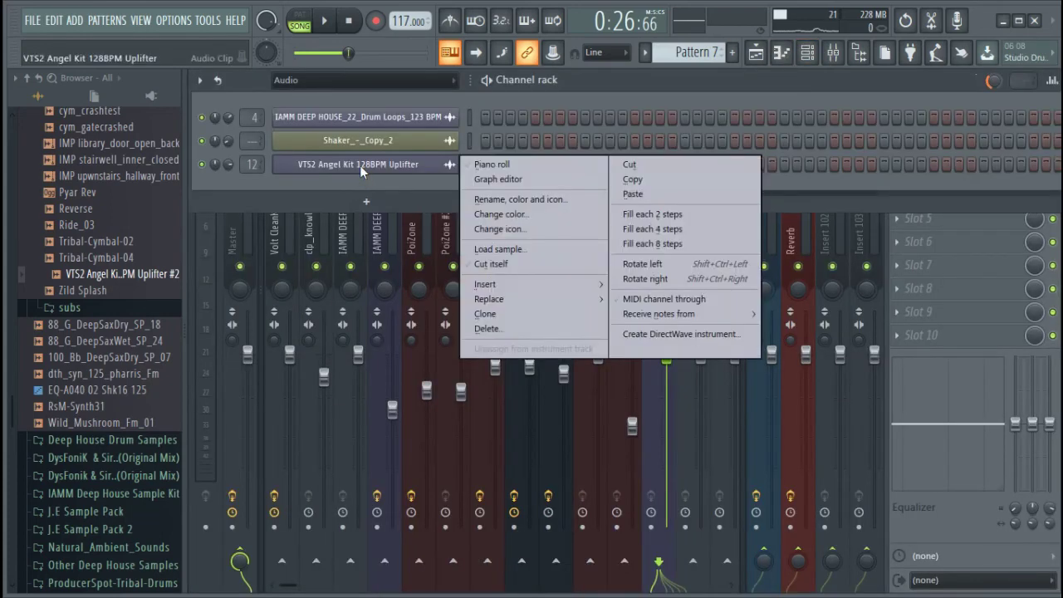
click(489, 313)
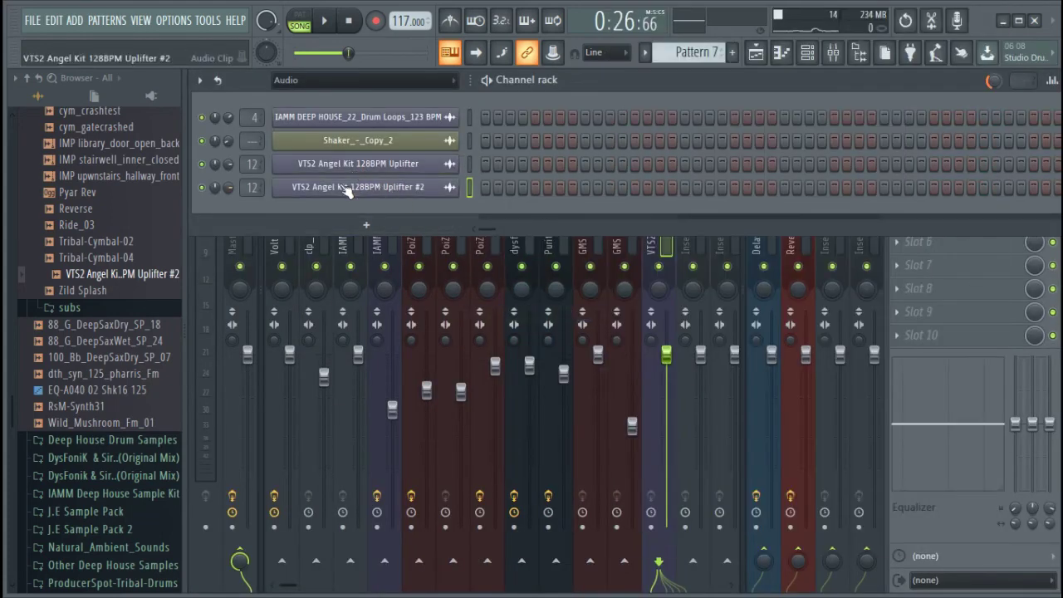
click(348, 187)
click(596, 473)
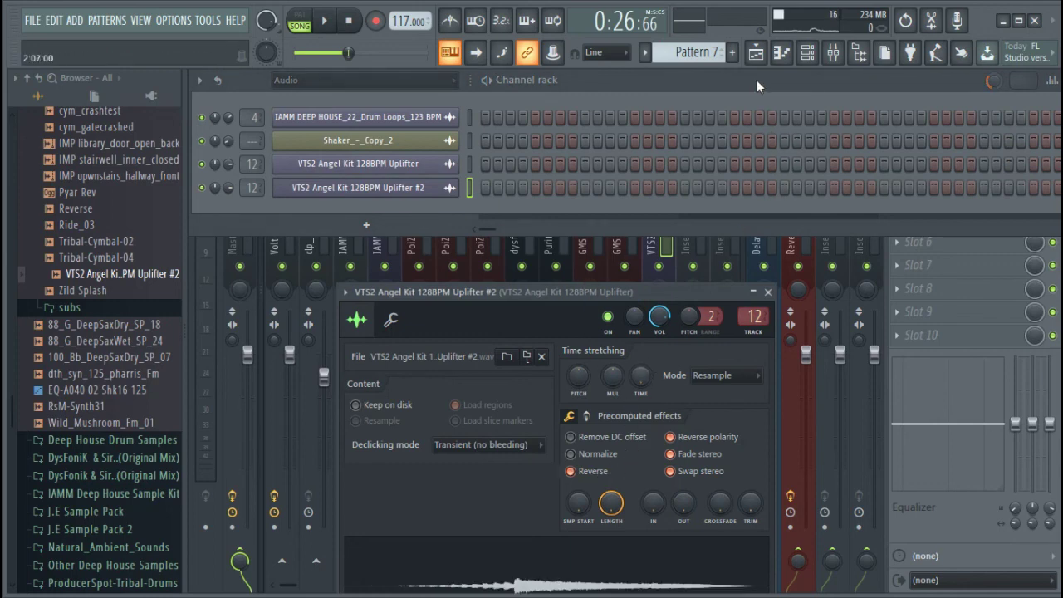
Step: Place the reversed uplifter clone on Track 13, starting in bar 13 with its loud part near bar 17
click(756, 52)
click(809, 54)
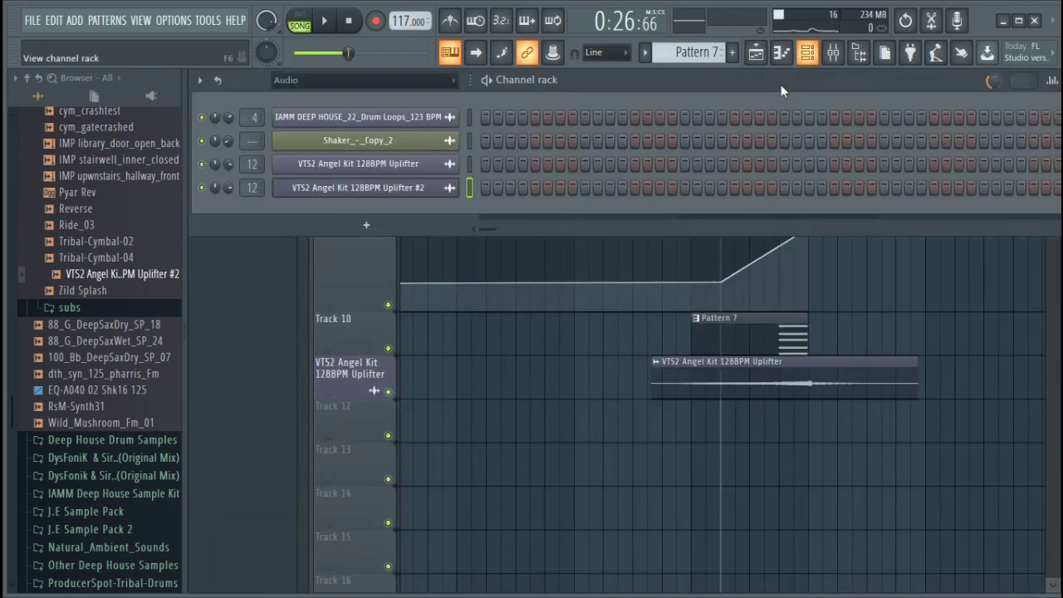
drag(560, 563, 839, 454)
key(space)
drag(911, 462, 812, 448)
key(space)
drag(961, 468, 900, 453)
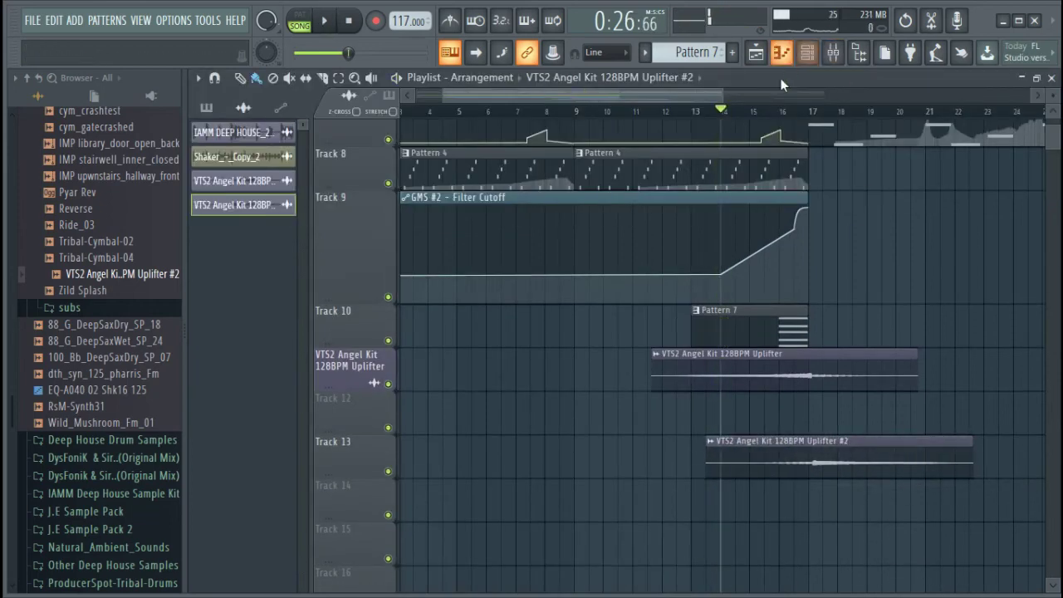
Step: Nudge the reversed uplifter clip slightly earlier and shift the original uplifter so its swell ends at bar 17
scroll(818, 114, up, 5)
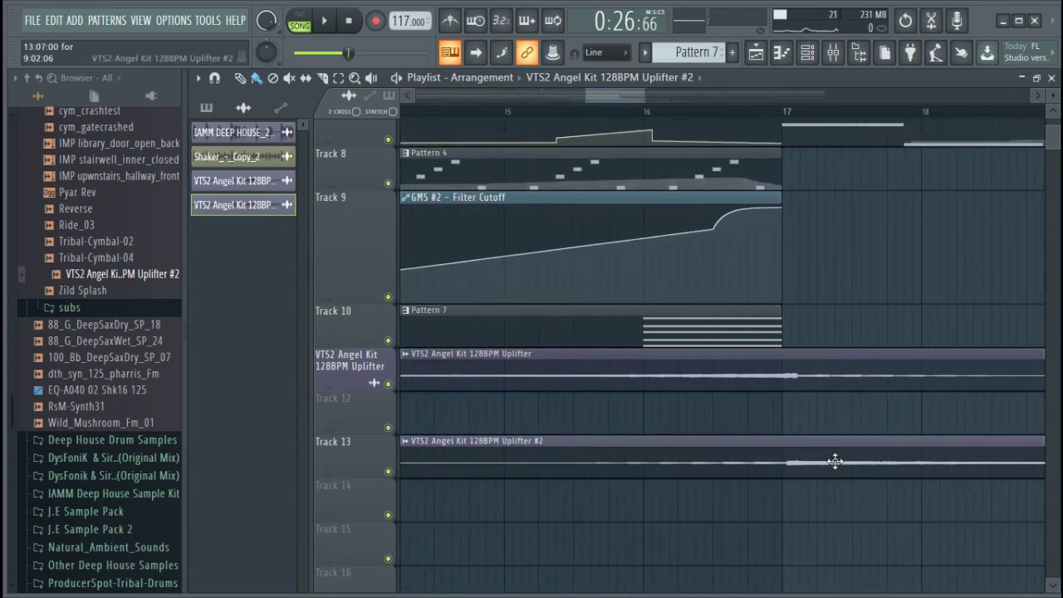
drag(829, 461, 821, 461)
scroll(799, 115, up, 4)
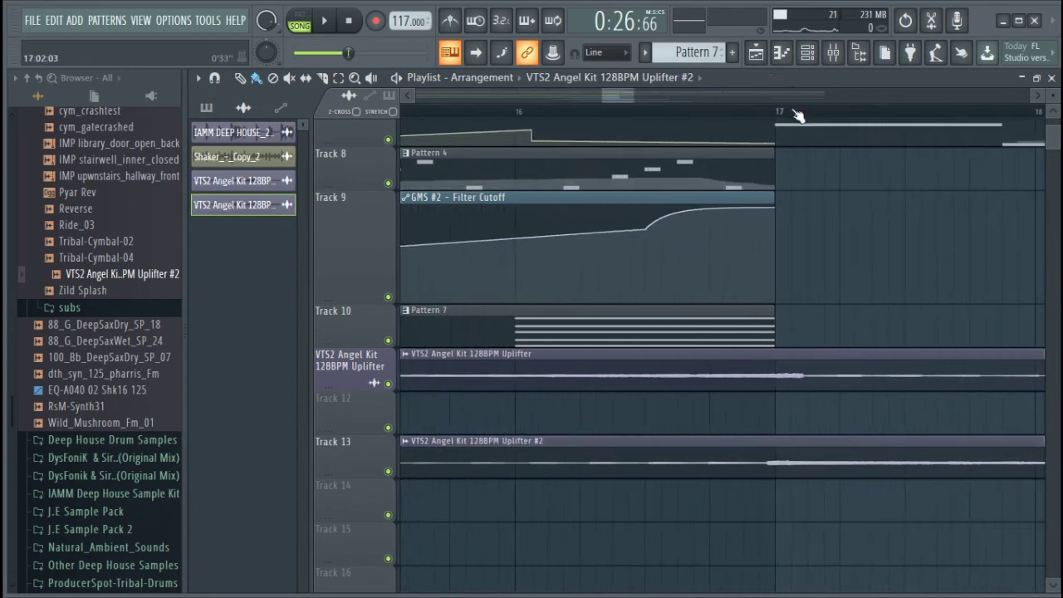
drag(819, 362, 828, 375)
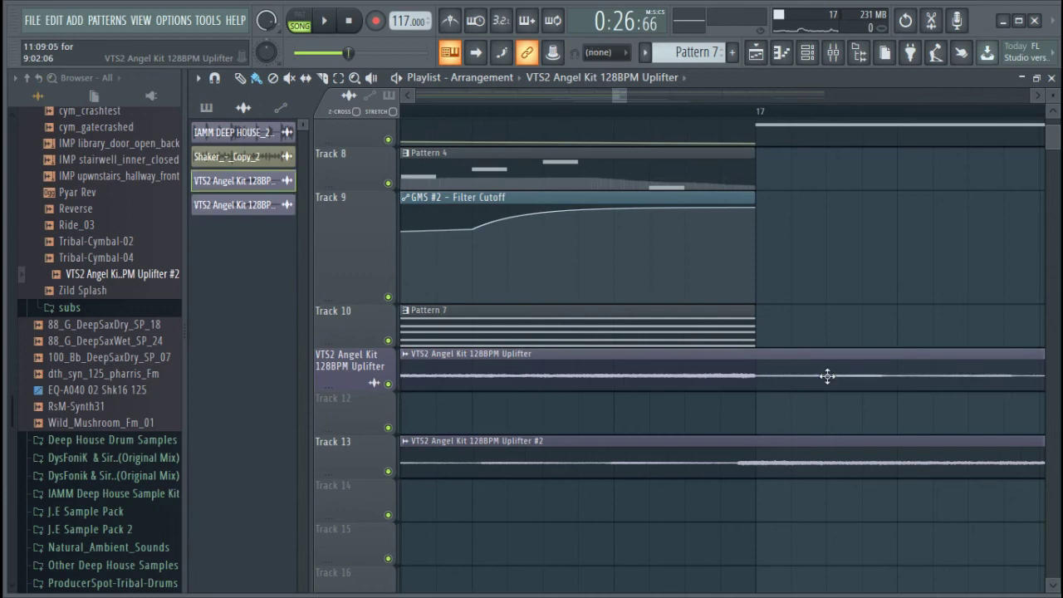
Step: Shift the reversed uplifter clip on Track 13 slightly later so its loud part starts at bar 17, and nudge the original uplifter slightly later
drag(802, 463, 819, 464)
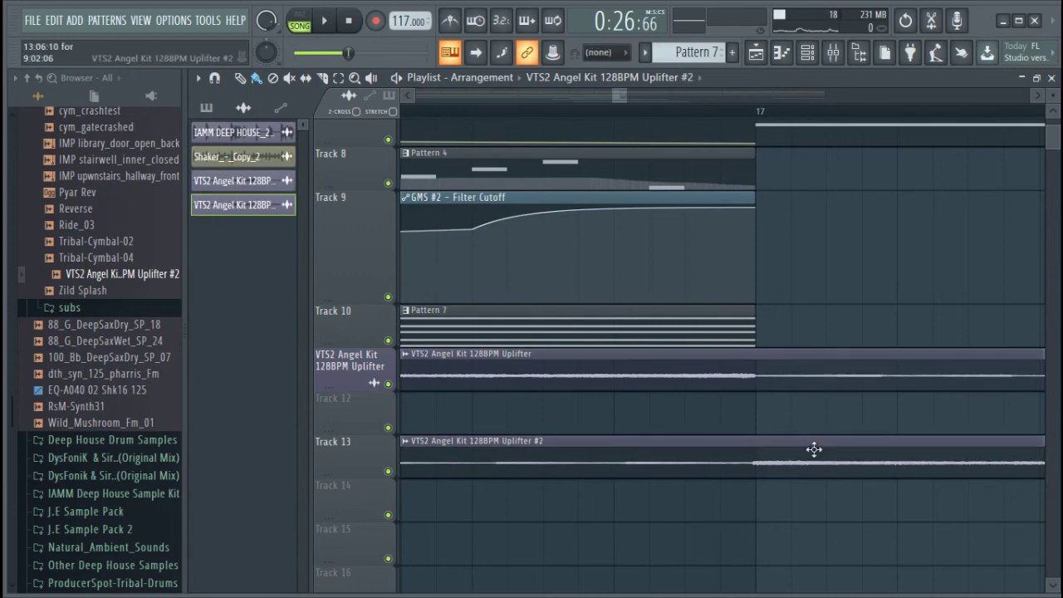
drag(793, 375, 796, 376)
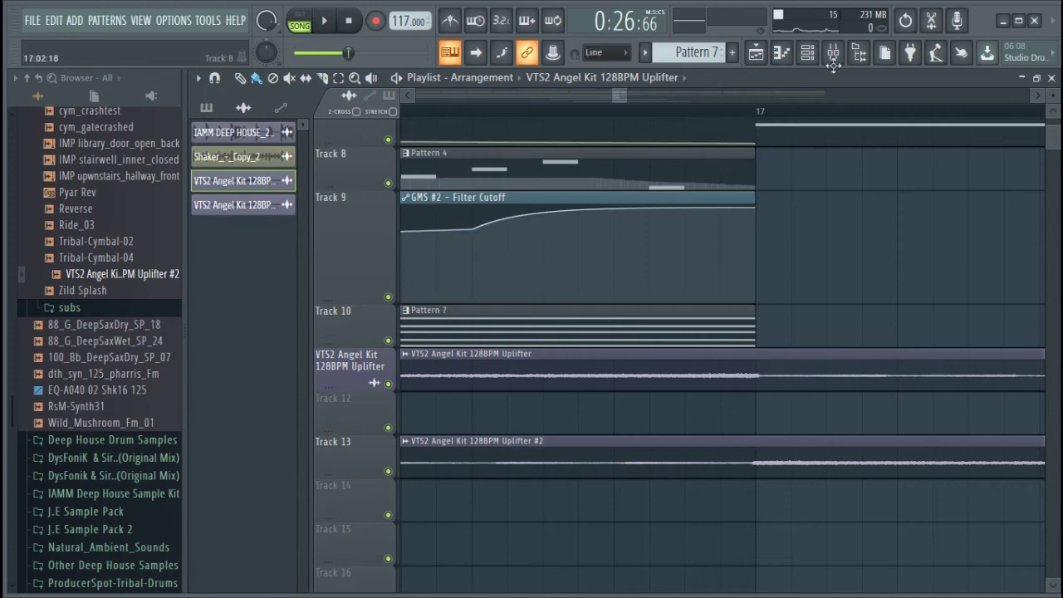
Step: Add the 51_SNR_S snare sample as a channel below IAMM DEEP HOUSE_Perc_07 and give it hits on steps 13 and 15 of Pattern 1
click(808, 55)
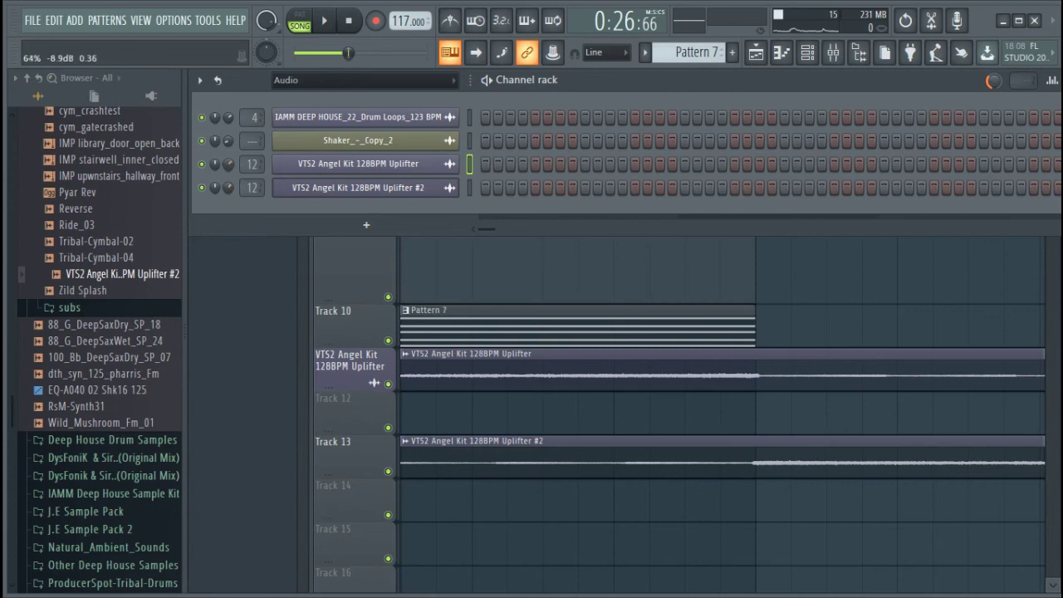
scroll(84, 264, up, 4)
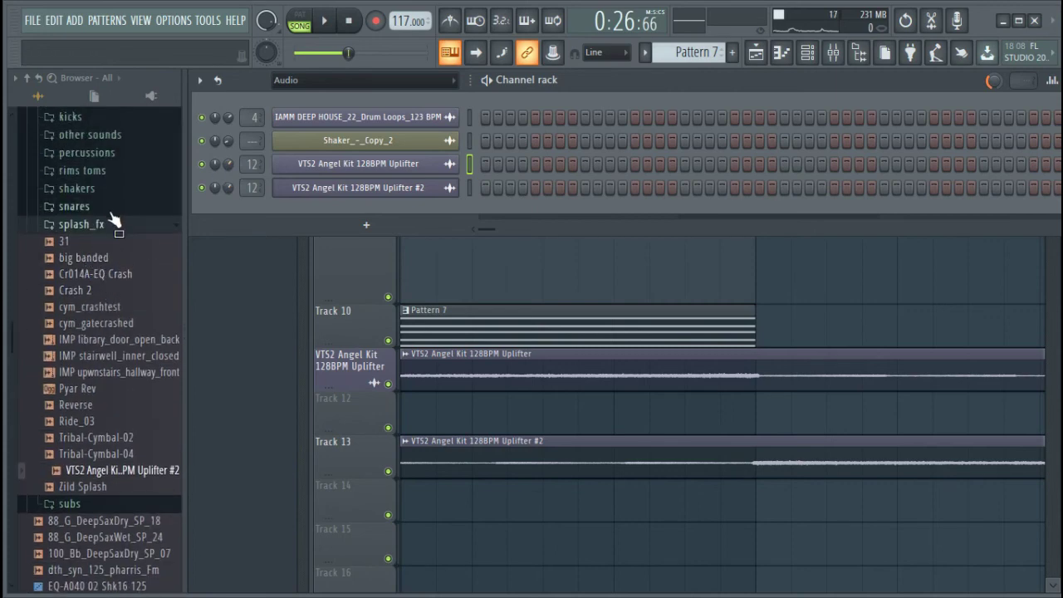
click(109, 229)
click(100, 211)
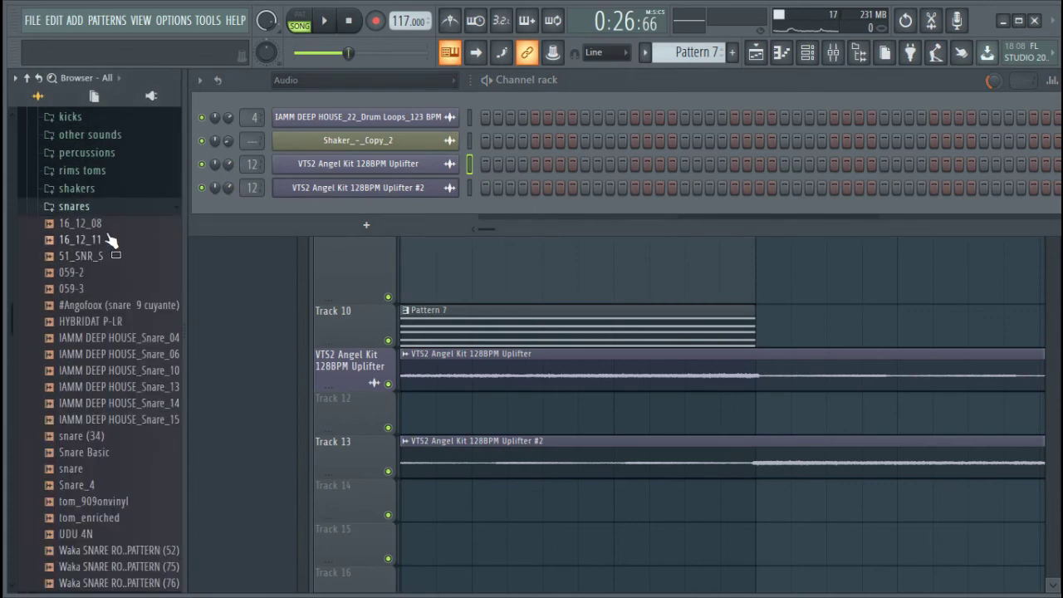
drag(112, 261, 611, 112)
scroll(679, 54, up, 6)
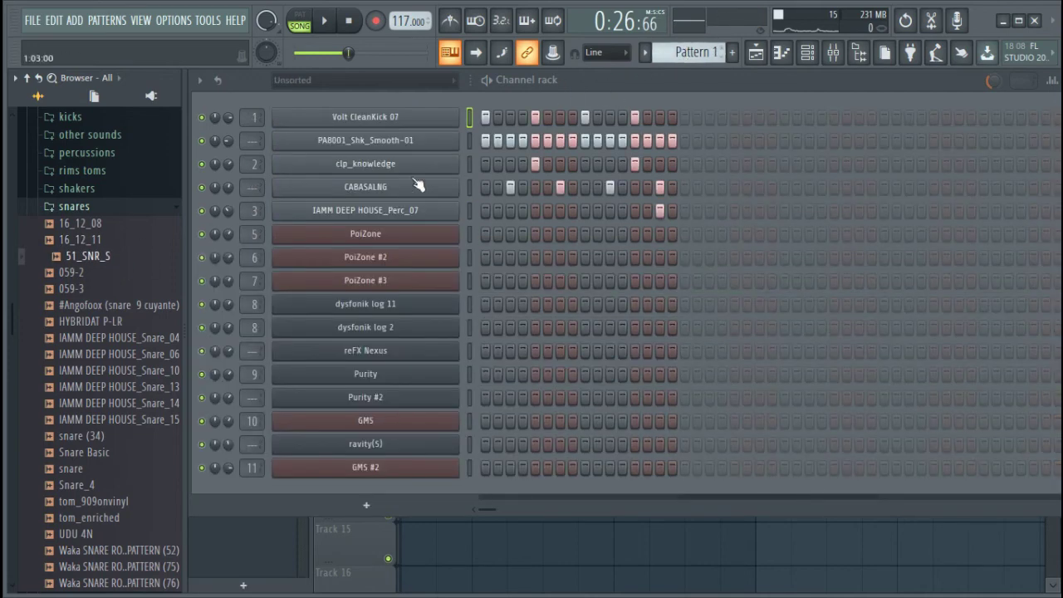
drag(190, 247, 449, 247)
click(635, 233)
click(660, 233)
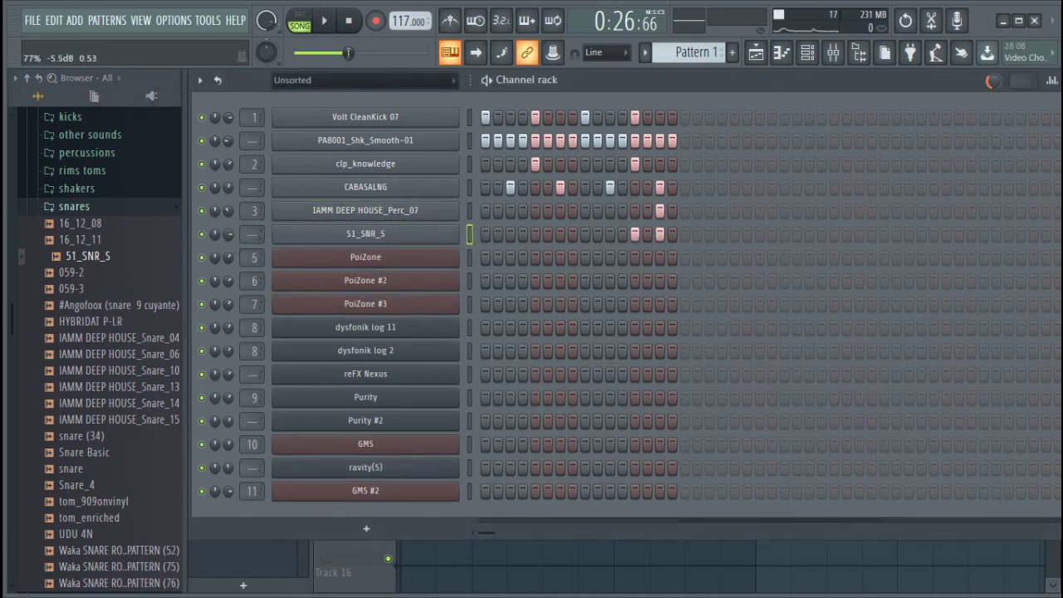
Step: Route the 51_SNR_S snare channel to mixer track 13
right_click(376, 238)
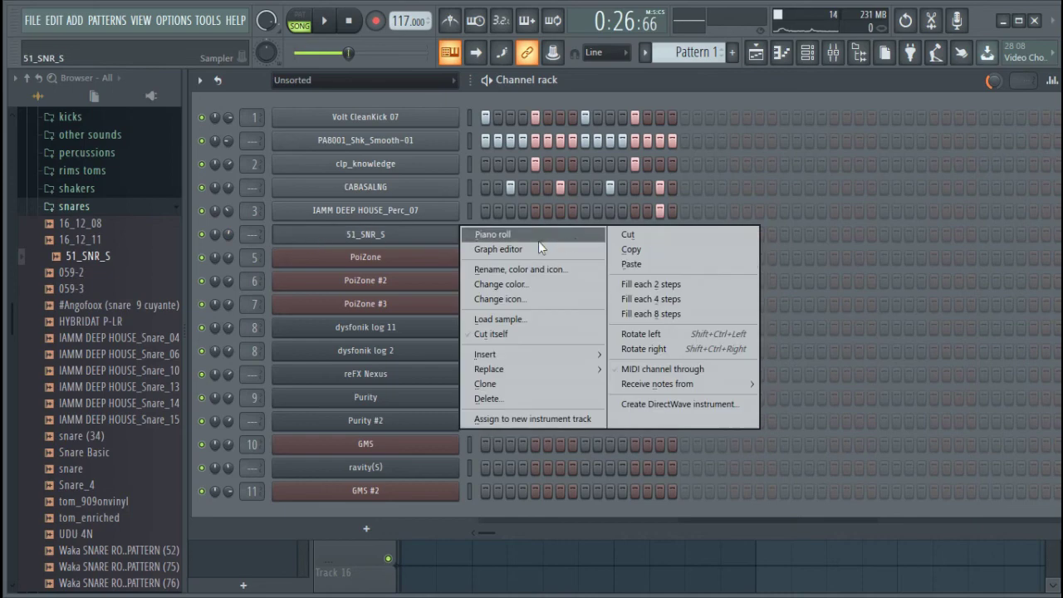
click(404, 234)
click(406, 231)
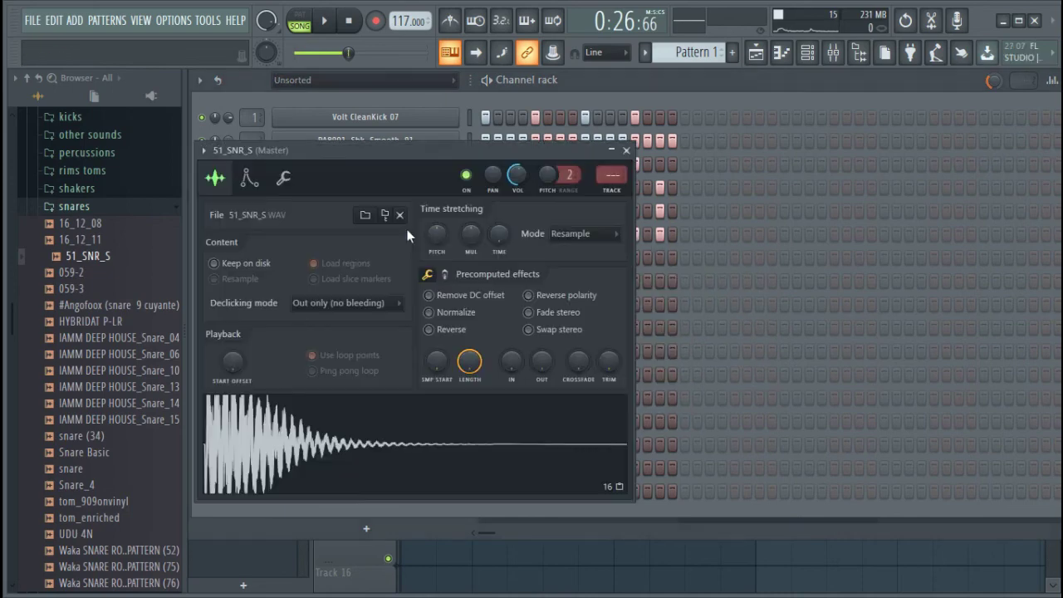
click(625, 198)
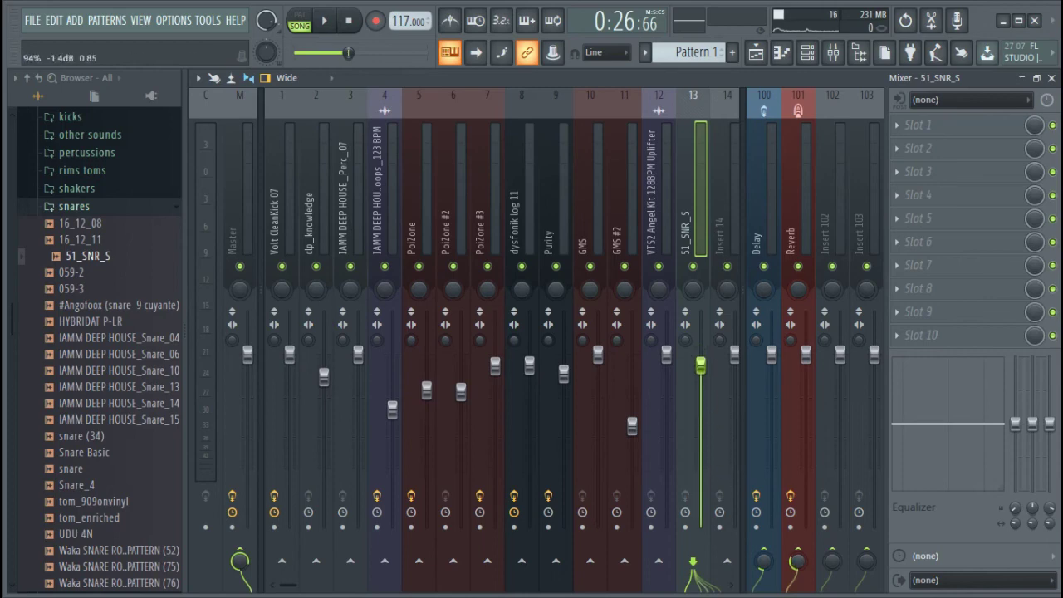
Step: Cut the snare's lows and highs with Fruity Parametric EQ 2 on mixer track 13 and lower the track's fader to about 76%
click(946, 124)
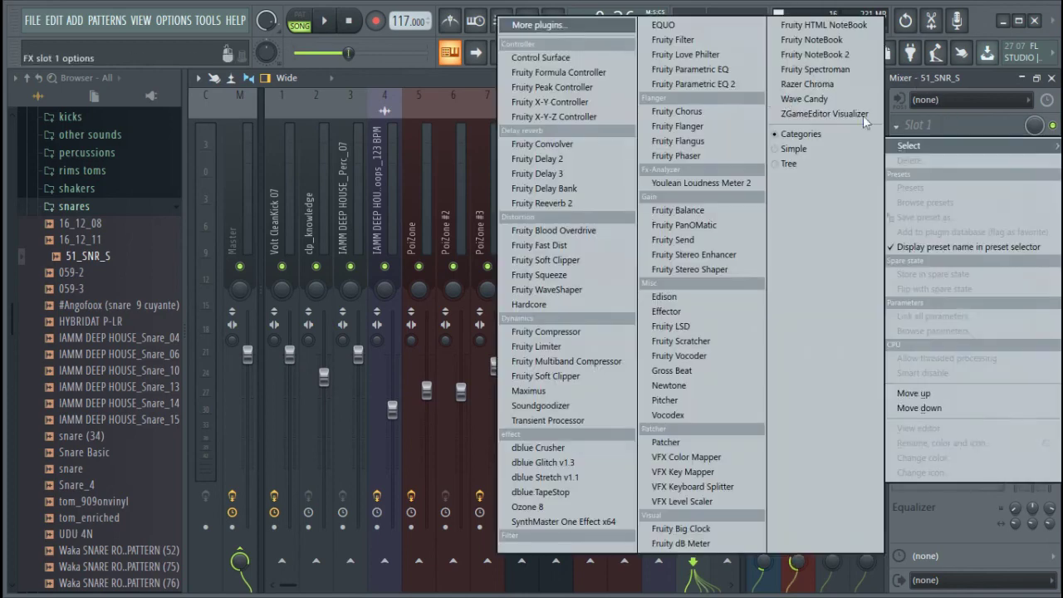
click(702, 85)
drag(560, 313, 574, 342)
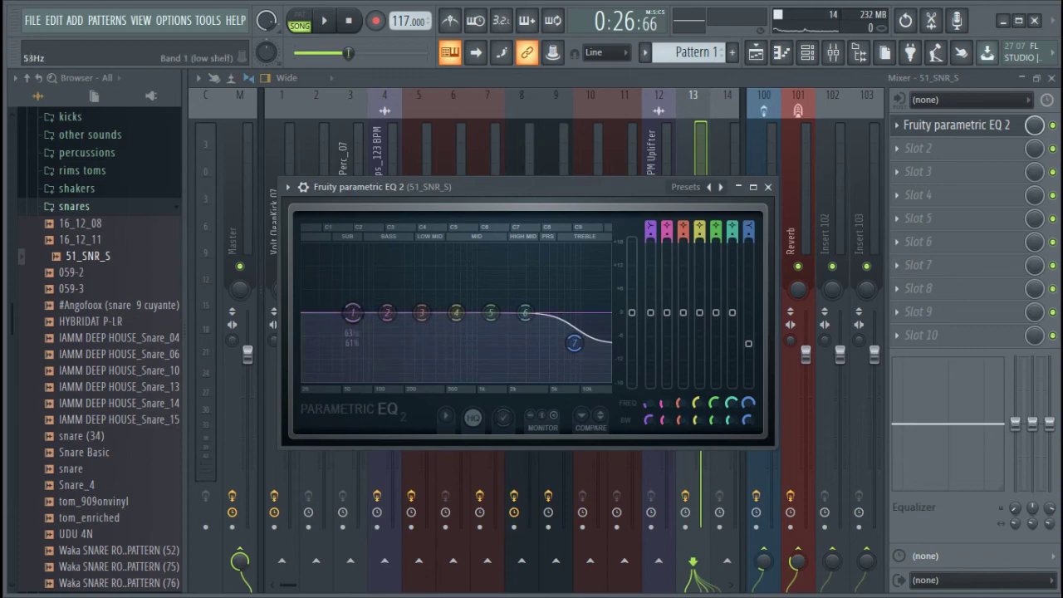
drag(352, 313, 403, 369)
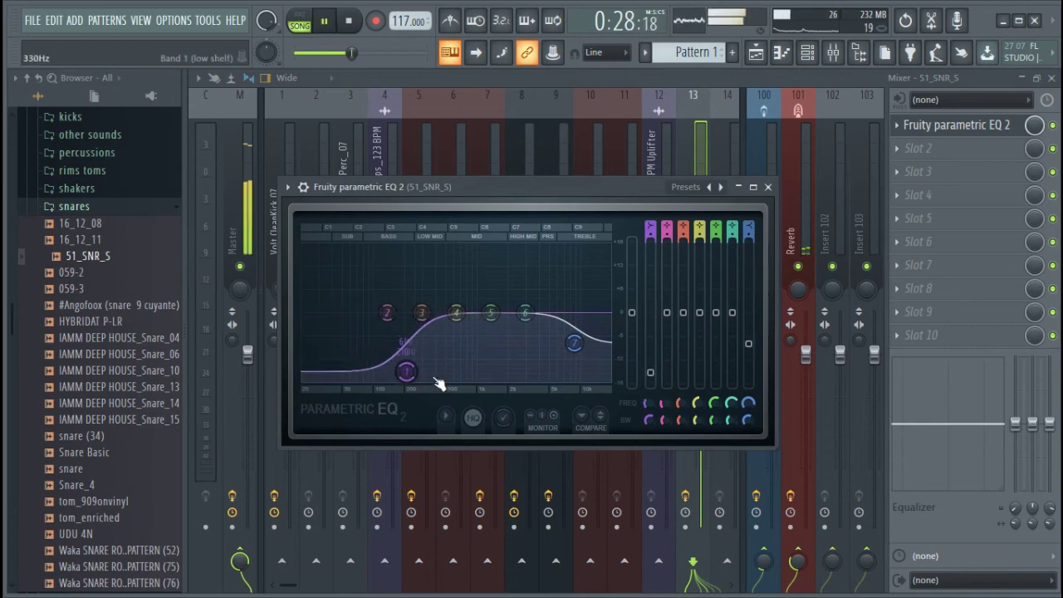
click(674, 142)
click(683, 174)
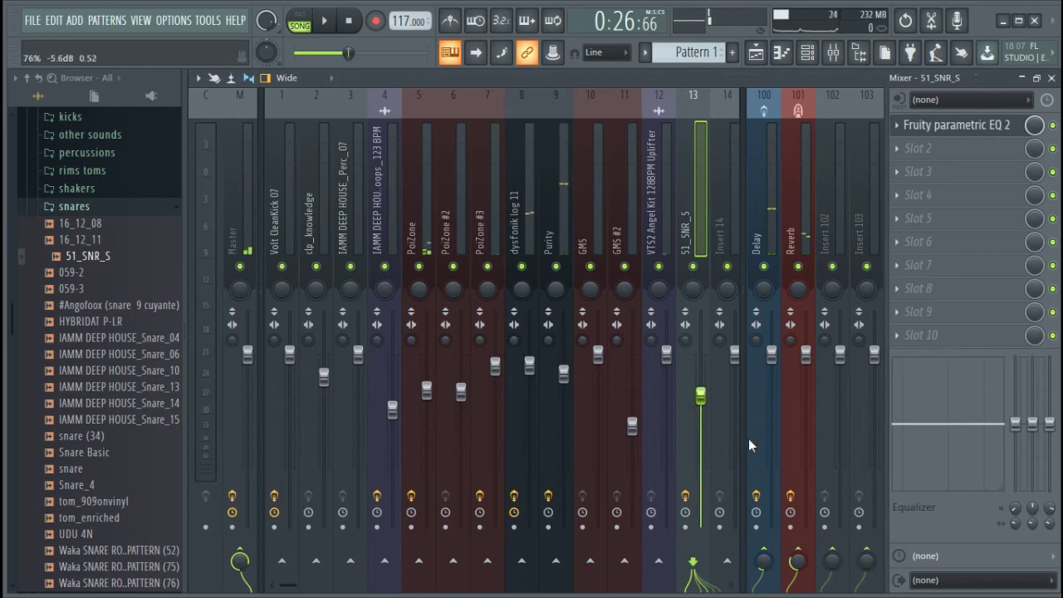
key(space)
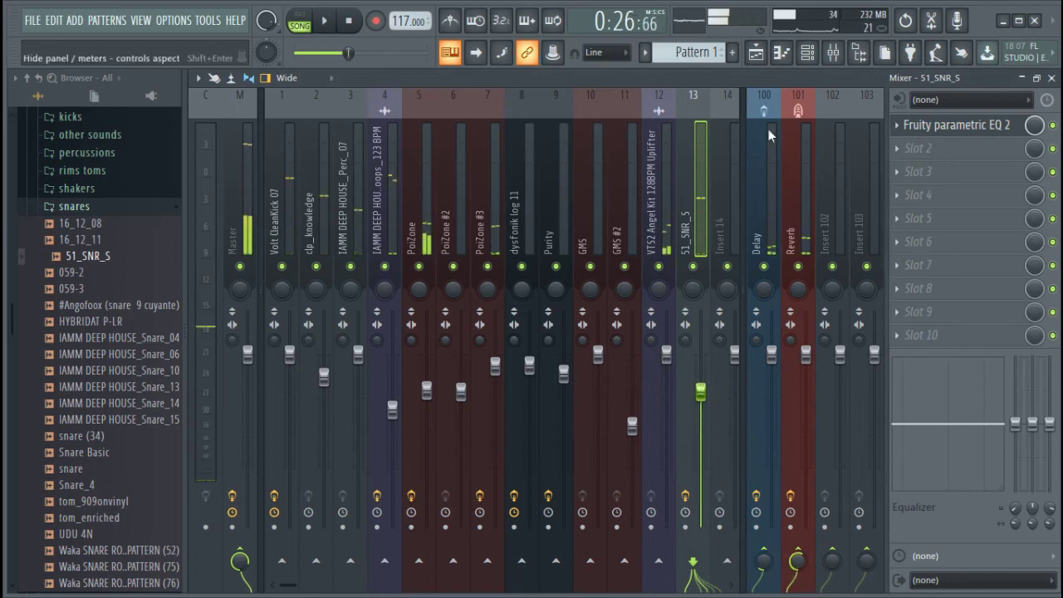
Step: Cut the 51_SNR_S hits out of Pattern 1 and paste them into a new Pattern 8
click(810, 52)
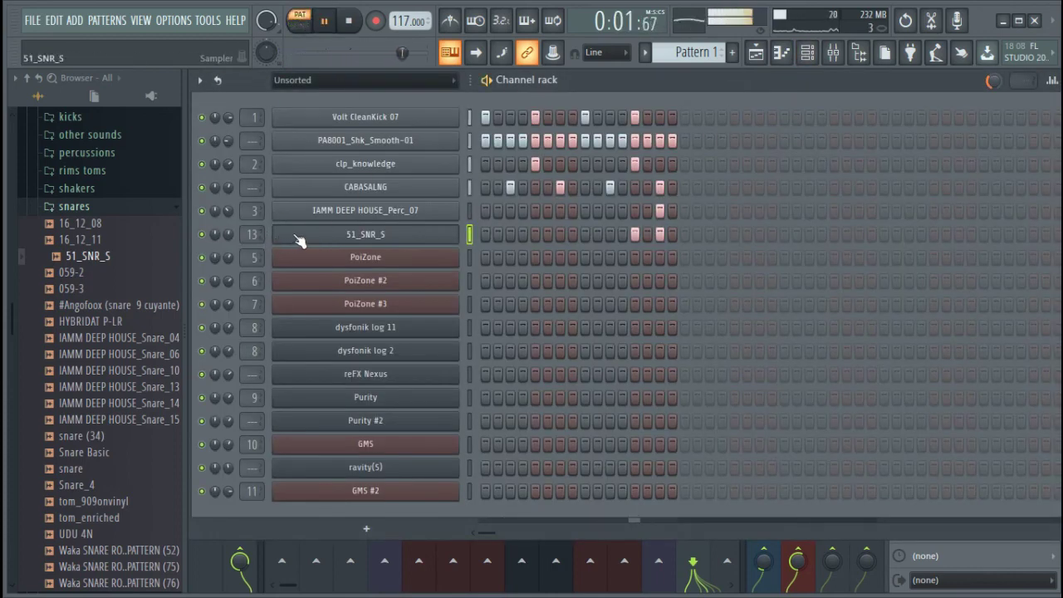
right_click(457, 233)
mouse_move(498, 230)
click(631, 232)
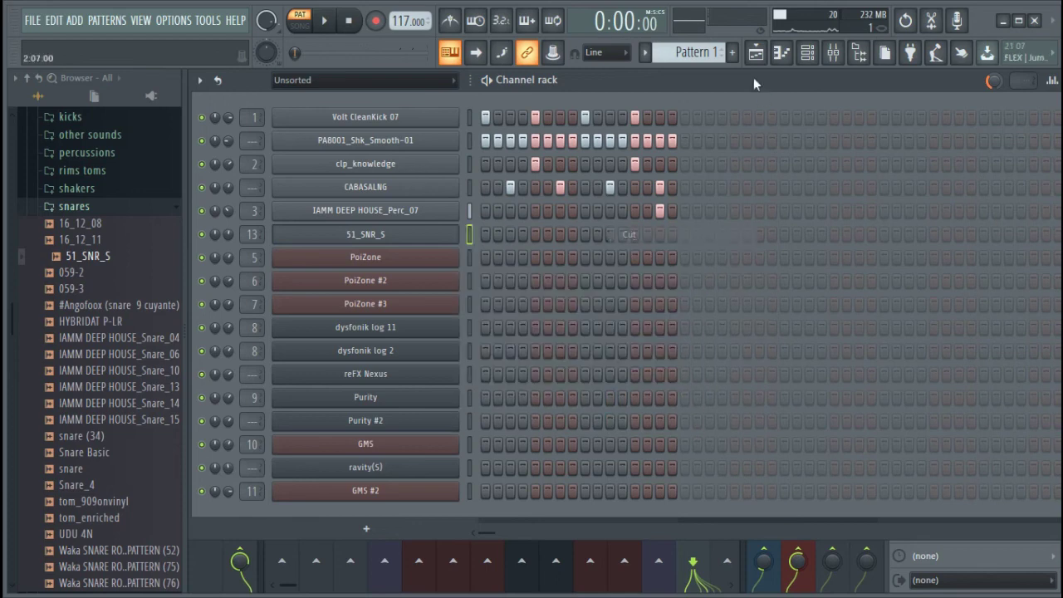
click(733, 54)
click(753, 71)
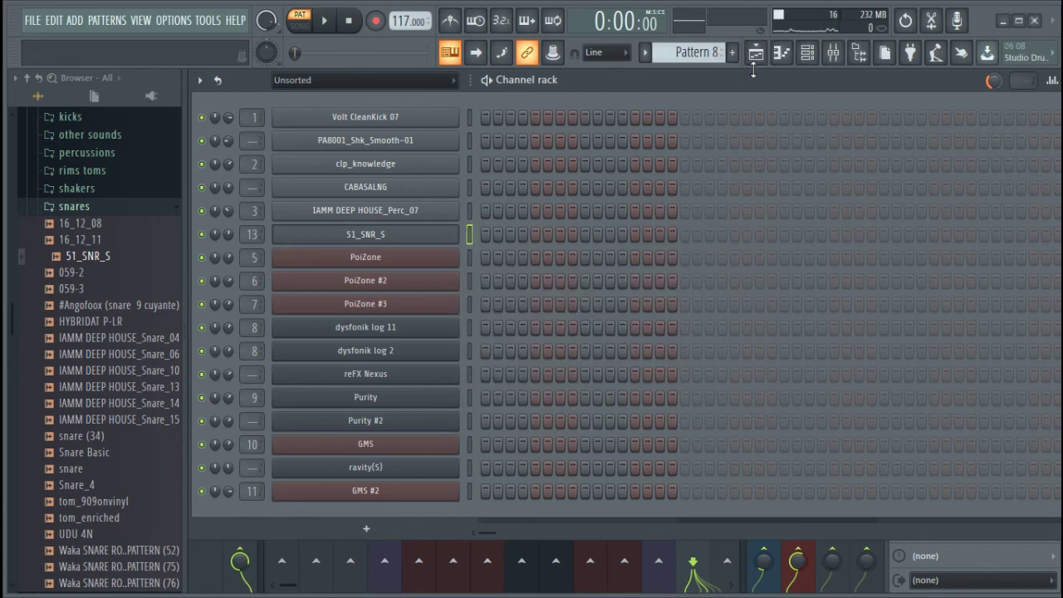
Step: Place a Pattern 8 clip at bar 16 on playlist Track 12
click(759, 57)
scroll(727, 140, down, 3)
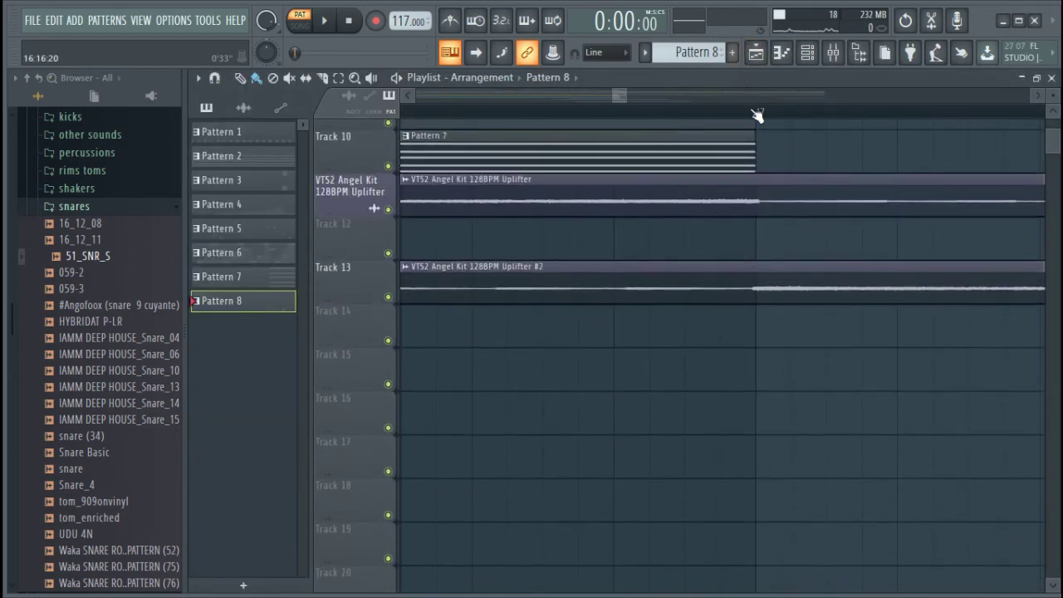
scroll(757, 115, down, 8)
scroll(739, 171, up, 3)
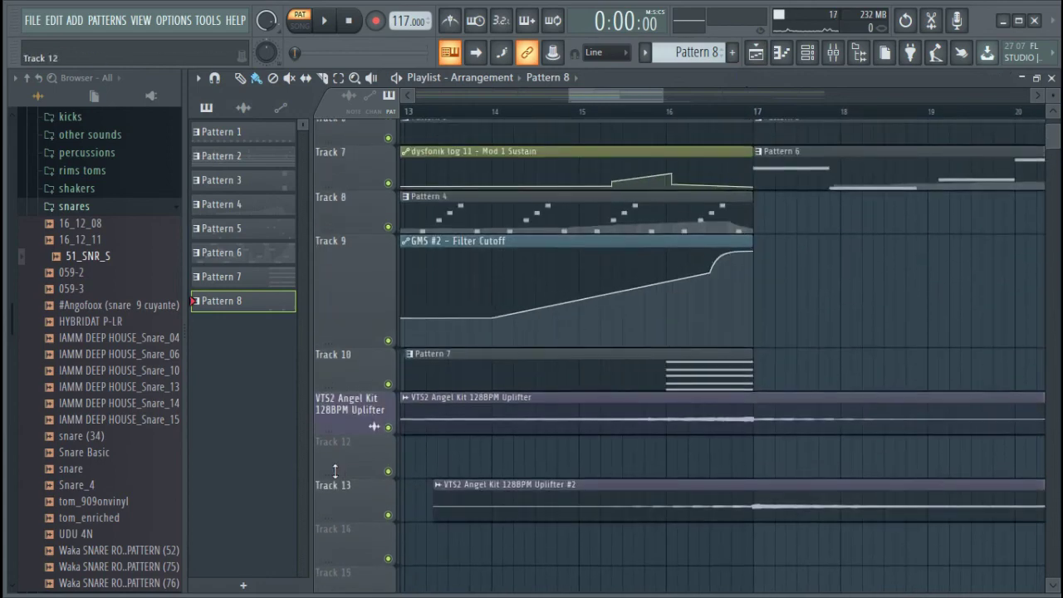
drag(249, 304, 686, 446)
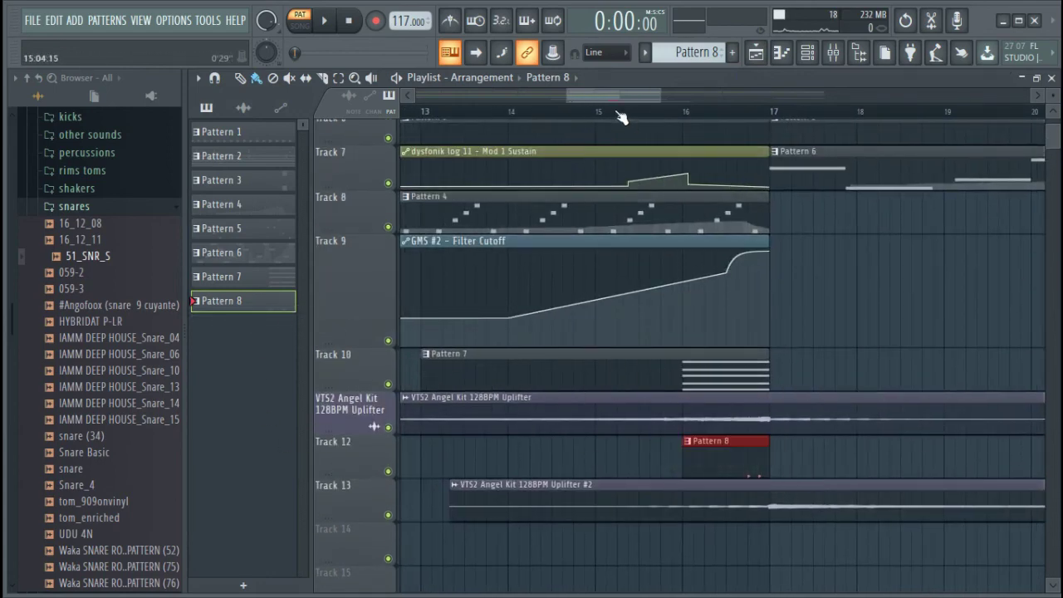
Step: Play the song from around bar 15 and check the snare fill and uplifters across the bar 17 transition
click(618, 113)
scroll(626, 184, up, 4)
key(space)
scroll(633, 113, down, 1)
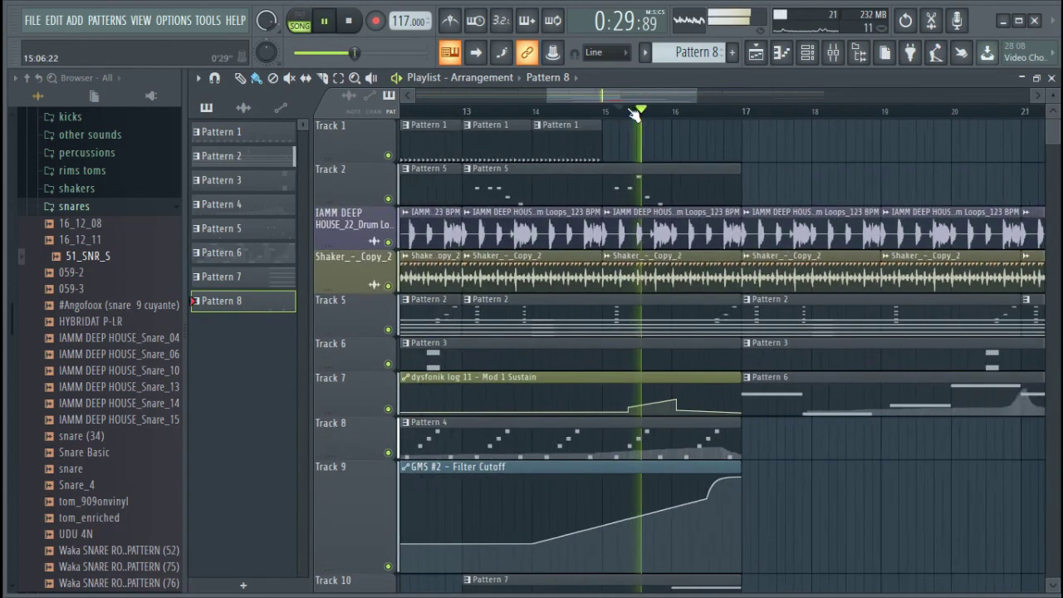
scroll(633, 113, down, 2)
scroll(748, 266, down, 5)
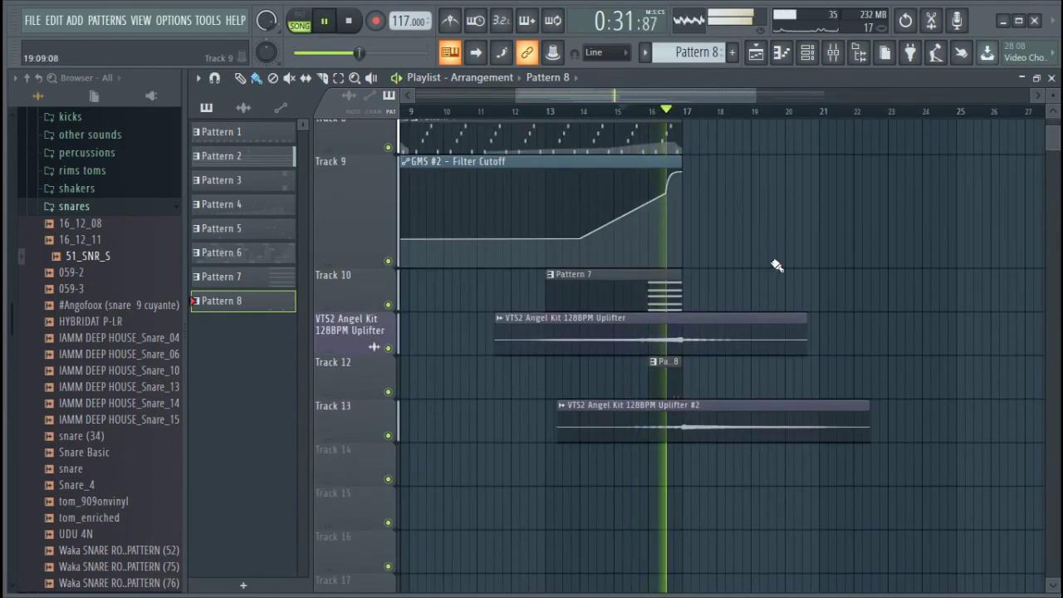
click(833, 52)
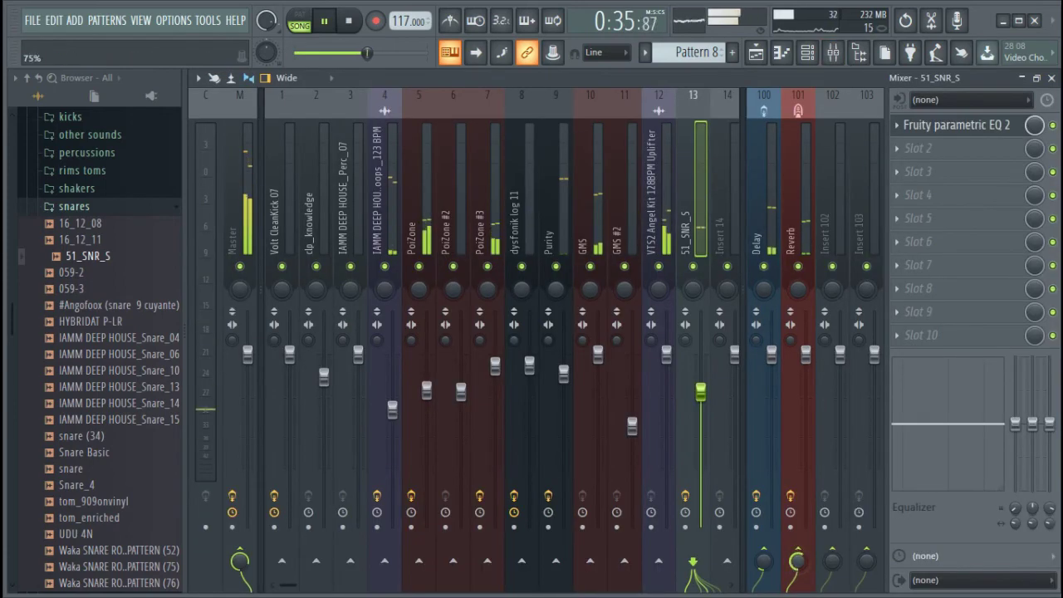
Step: Shrink Track 9, add a Pattern 8 clip at bar 24 on Track 12, and copy the GMS #2 Filter Cutoff automation to bar 17
click(756, 53)
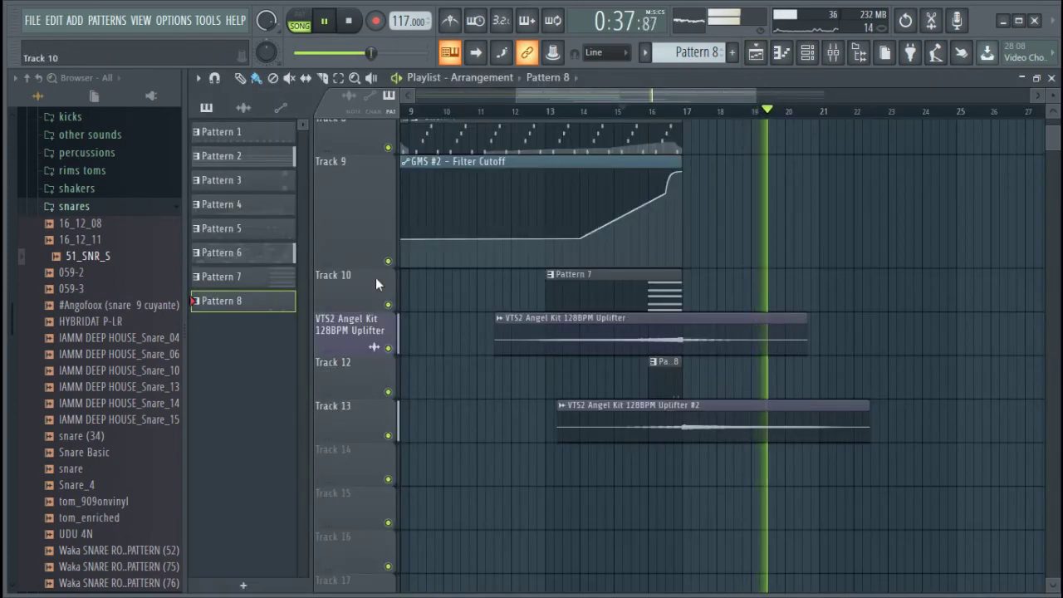
drag(380, 264, 382, 202)
scroll(570, 112, down, 3)
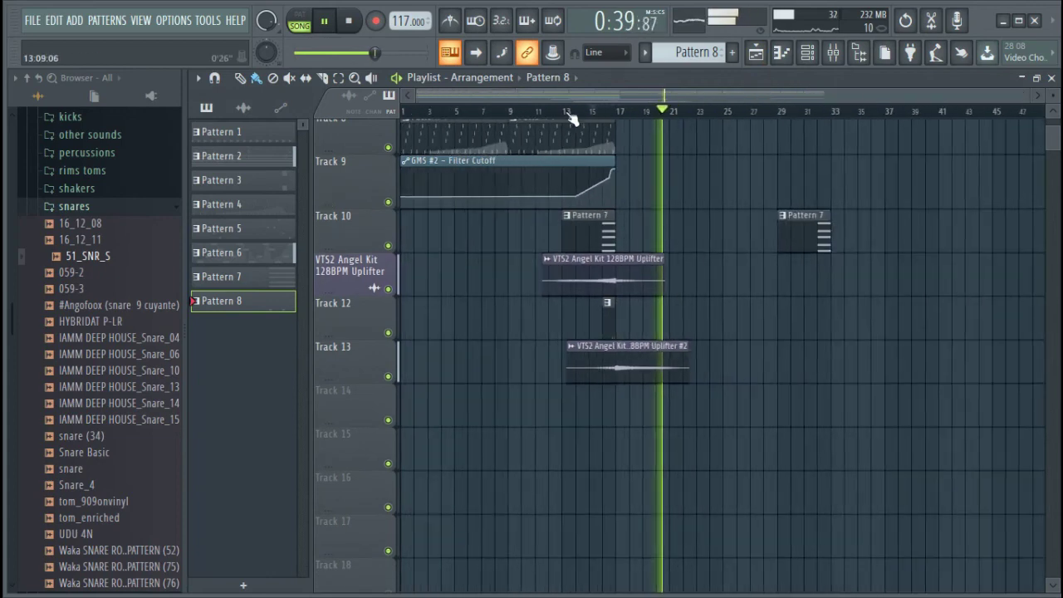
scroll(950, 361, up, 6)
scroll(870, 359, down, 1)
click(714, 506)
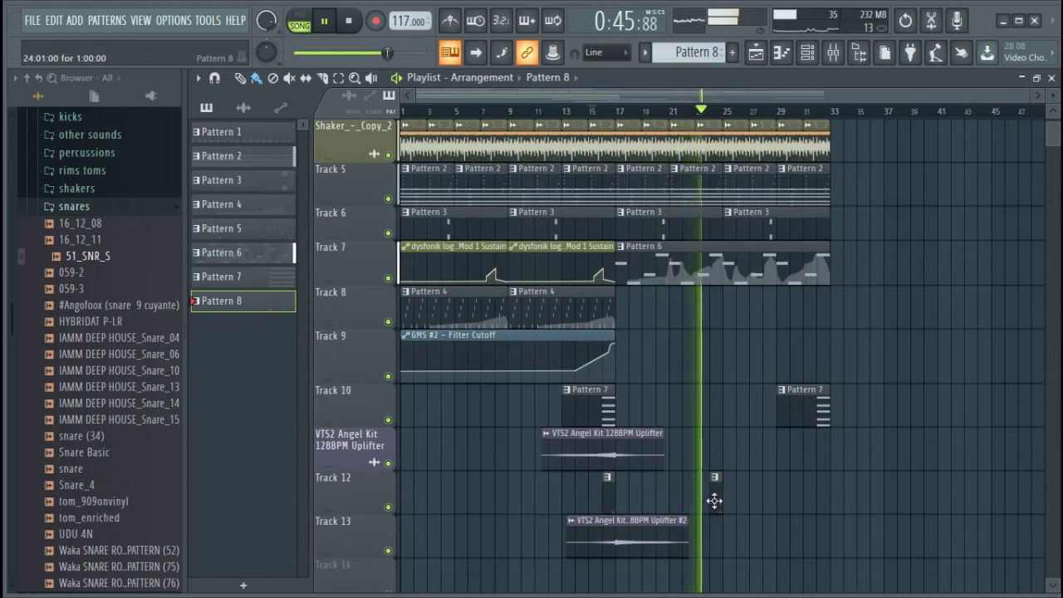
drag(603, 340, 813, 350)
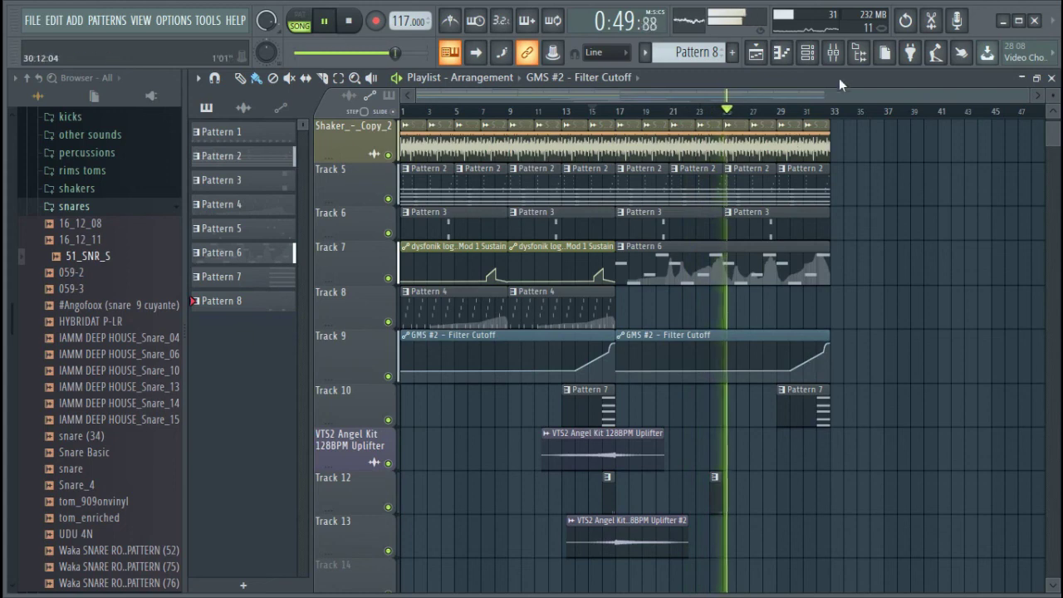
Step: Raise the 51_SNR_S mixer fader to about 90% (-2.3 dB) and add a Pattern 8 clip at bar 8 on Track 12
click(833, 52)
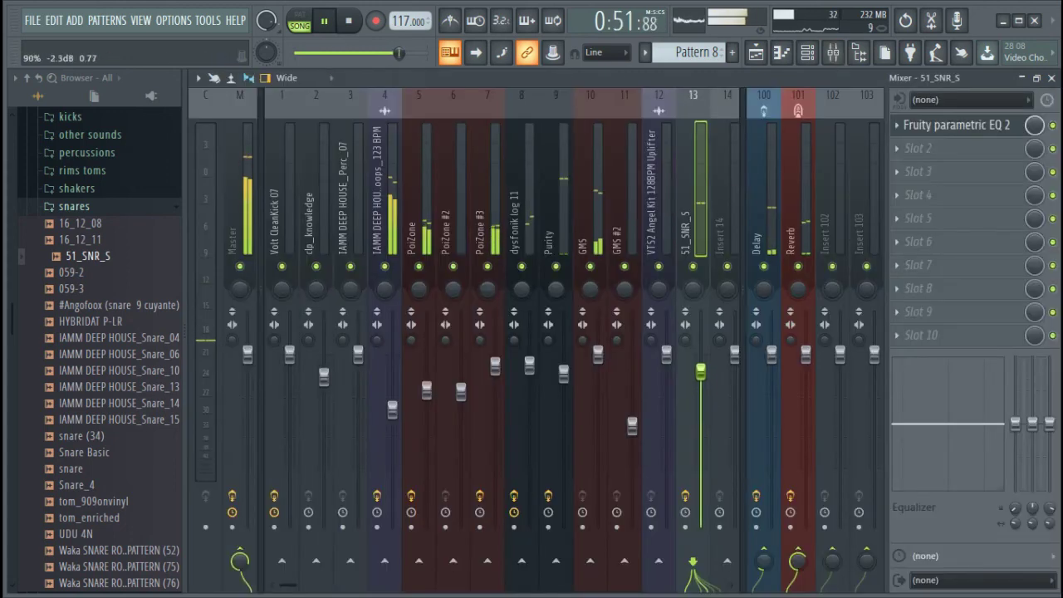
click(758, 55)
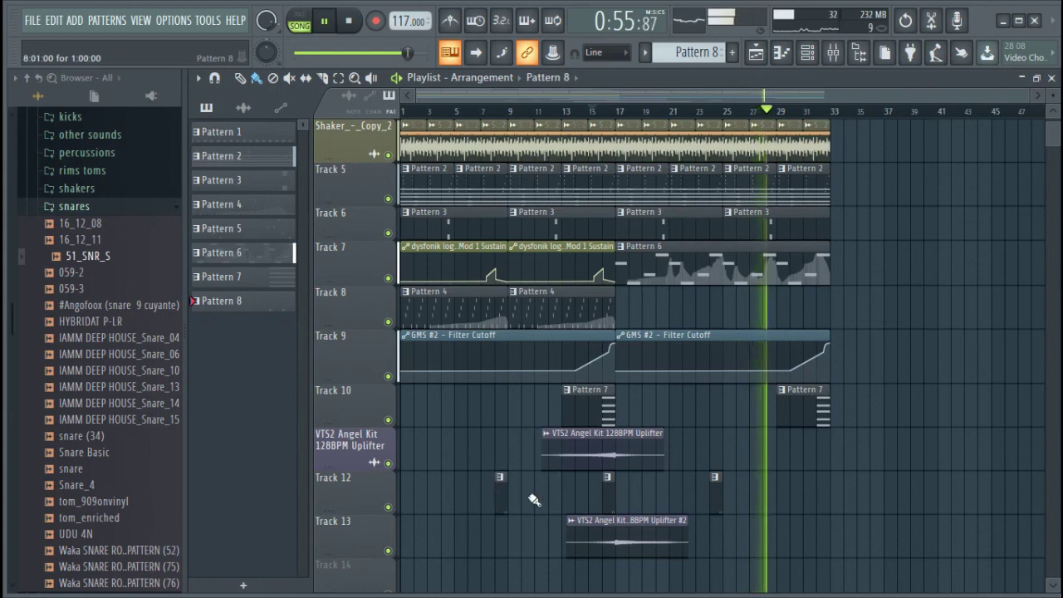
Step: Place a copy of the Pattern 1 drum clip at bar 32 on Track 1
scroll(390, 471, up, 2)
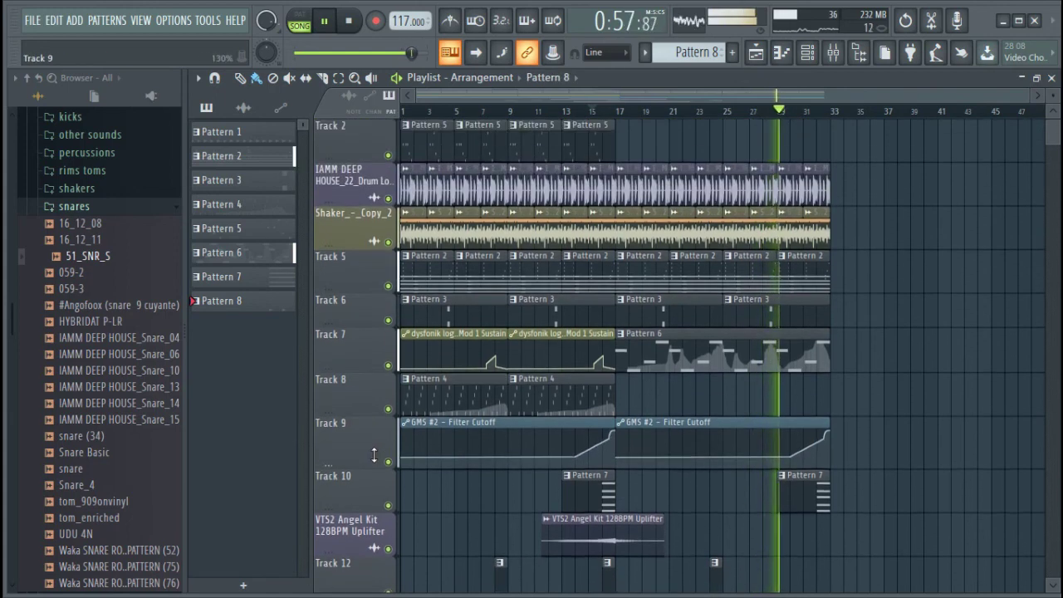
scroll(532, 282, up, 1)
click(577, 150)
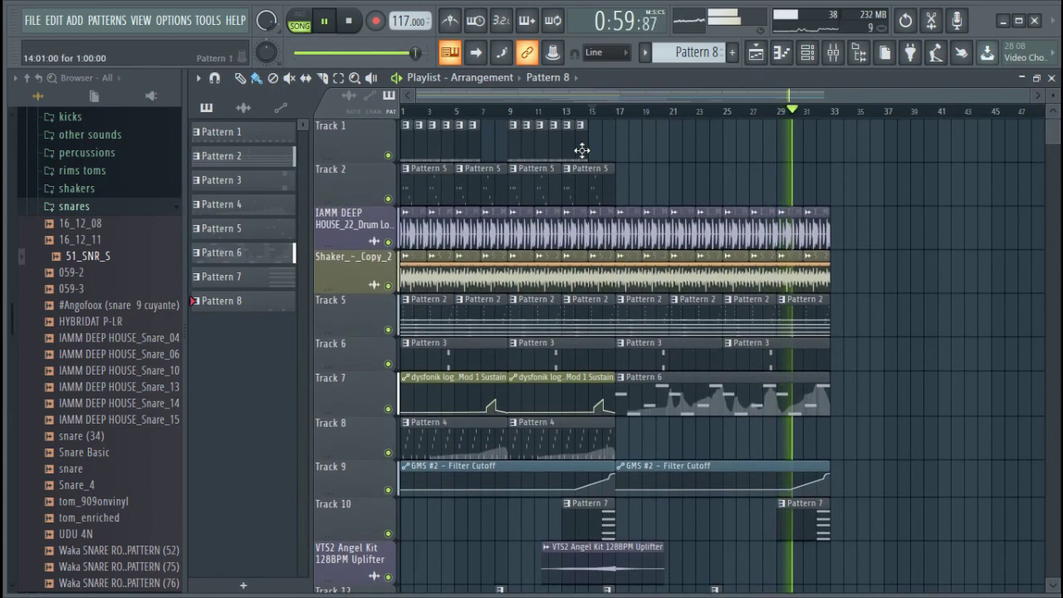
click(824, 152)
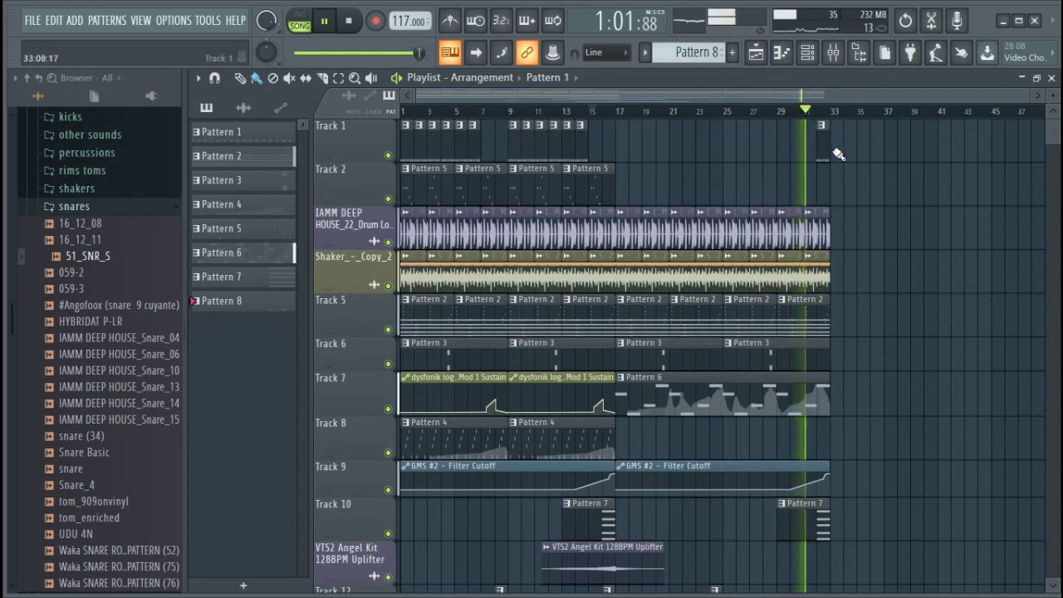
scroll(834, 114, up, 5)
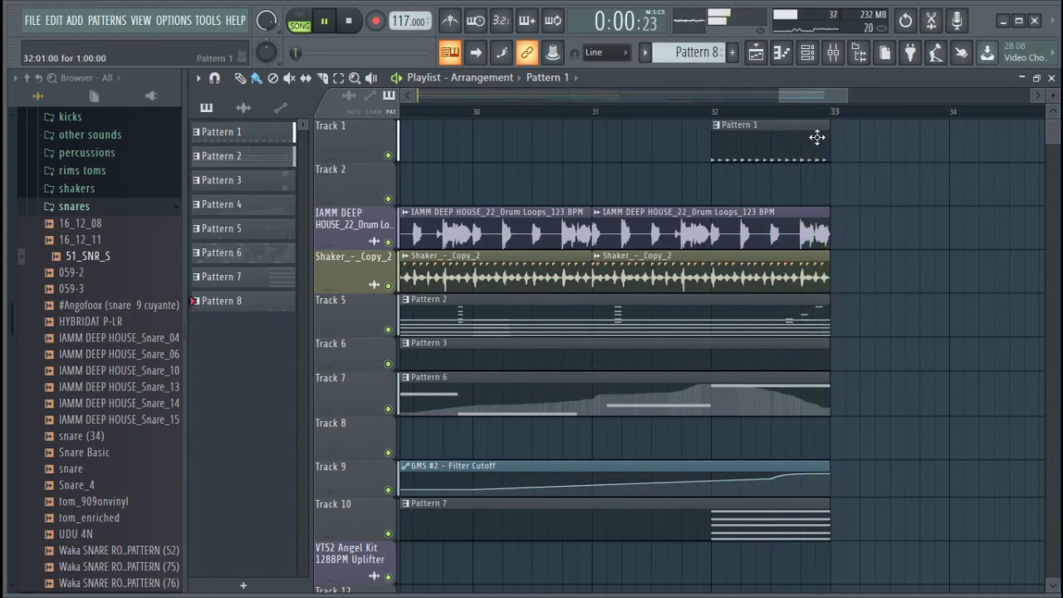
scroll(717, 123, down, 5)
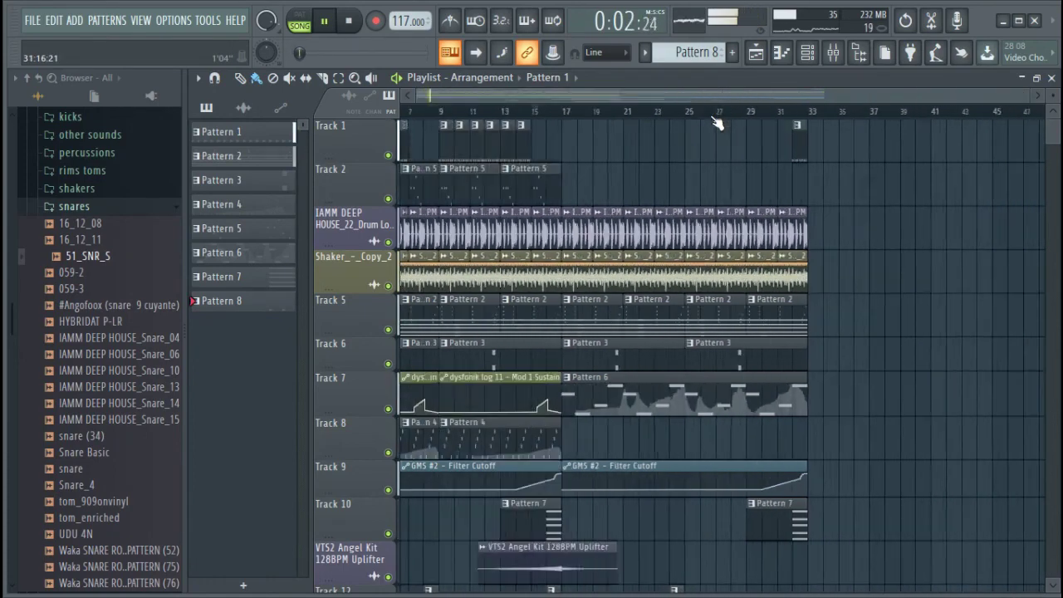
Step: Duplicate the two Pattern 4 clips on Track 8 to fill bars 17 to 32, and collapse the snares folder in the browser
drag(663, 438, 483, 430)
key(ctrl+b)
ctrl+click(960, 448)
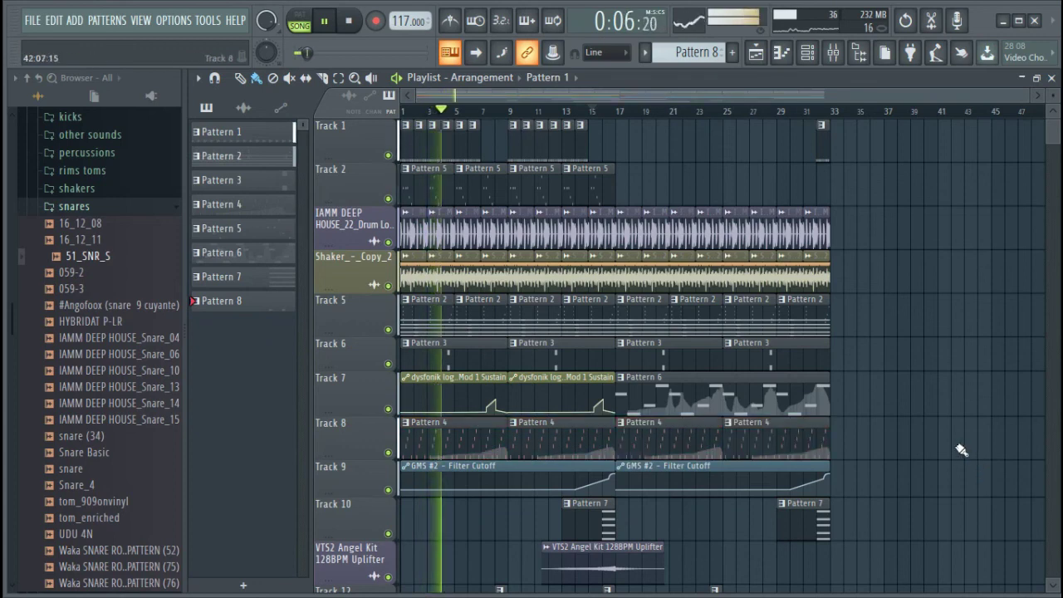
scroll(955, 445, down, 3)
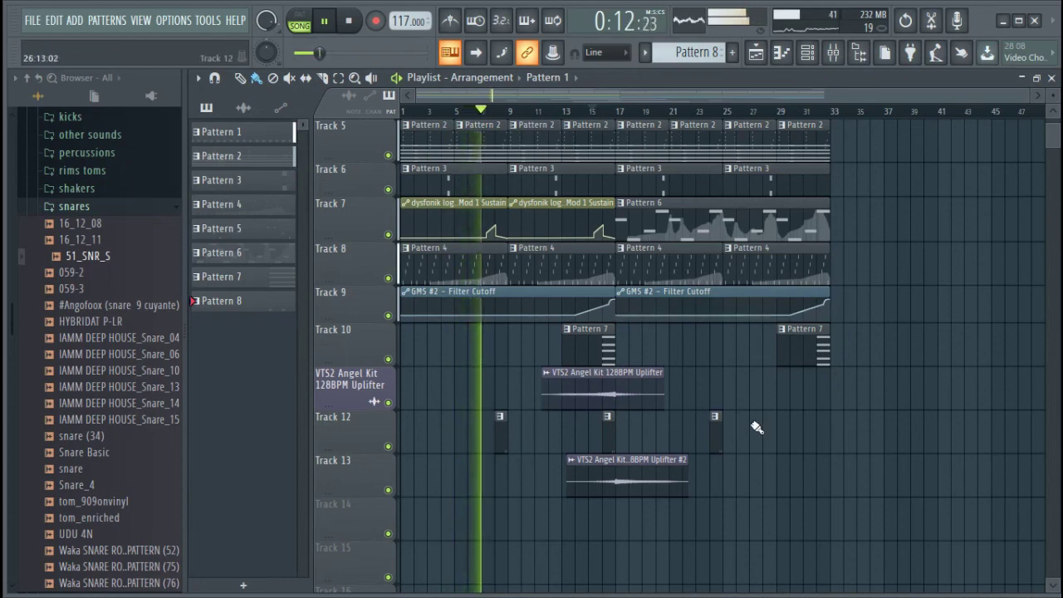
click(122, 208)
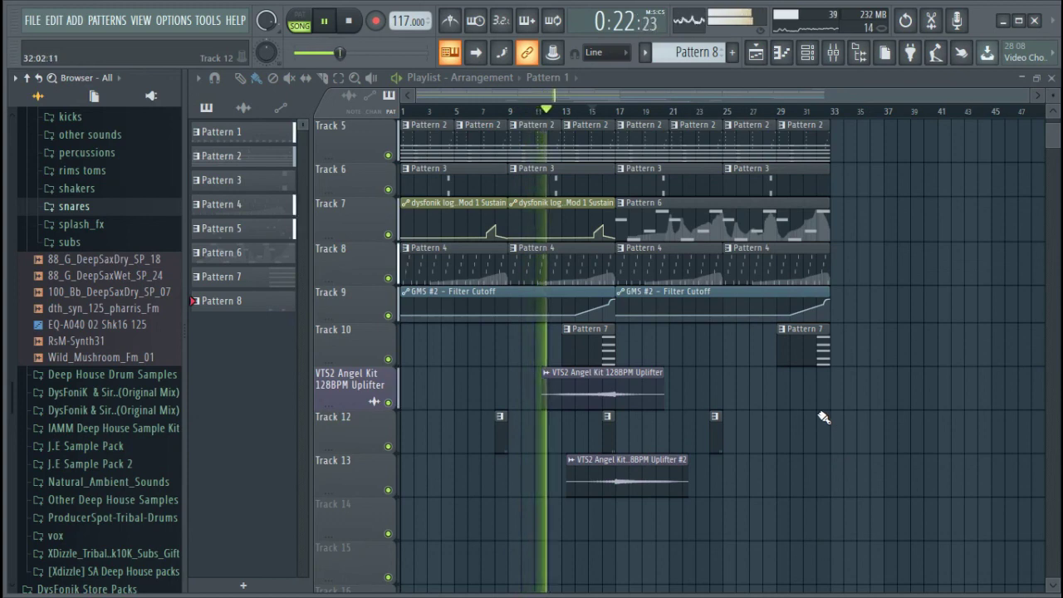
Step: Enlarge Track 7, fine-tune the peak point at bar 16 of the dysfonik log 11 - Mod 1 Sustain automation, and shrink the track back
drag(361, 235, 361, 261)
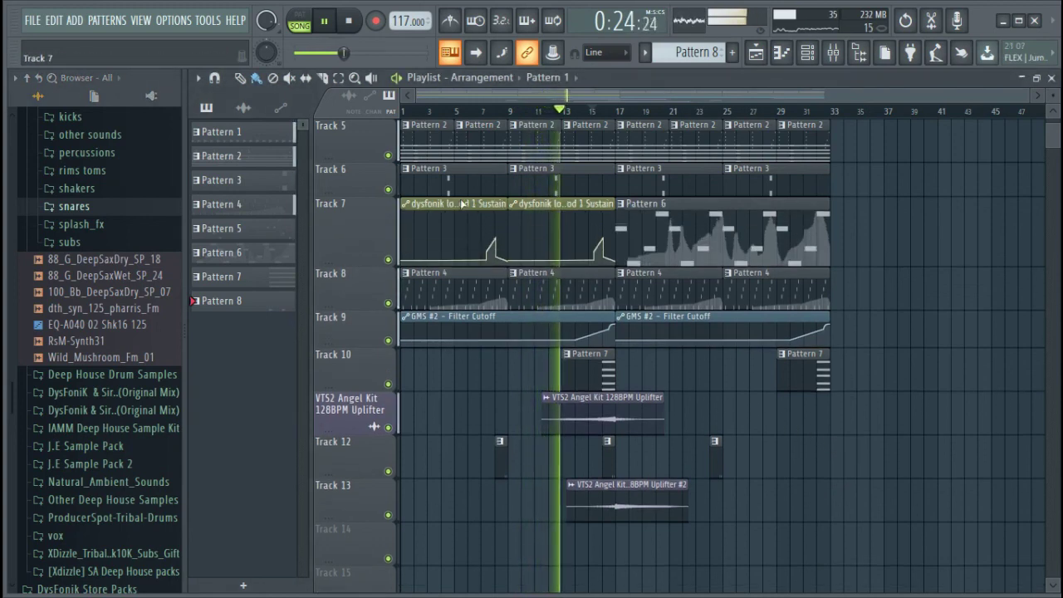
scroll(580, 116, up, 5)
scroll(580, 120, up, 2)
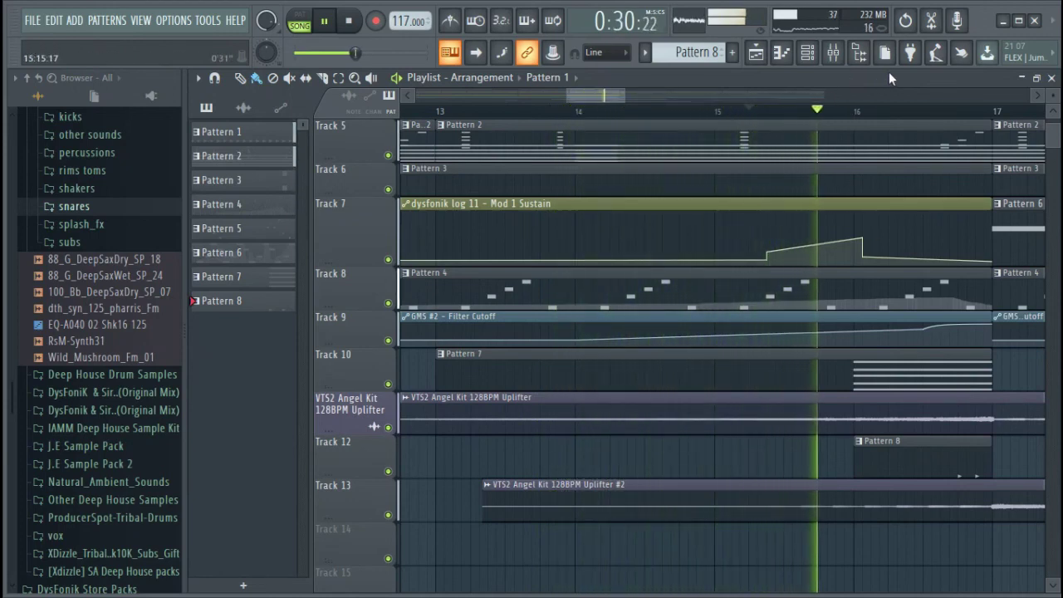
drag(397, 266, 397, 285)
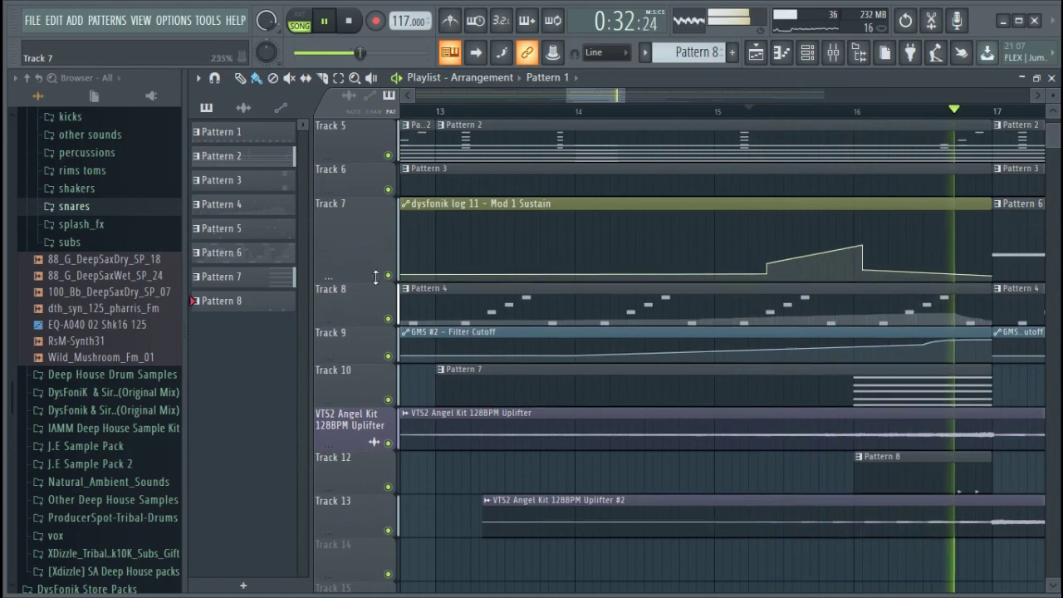
drag(863, 247, 864, 245)
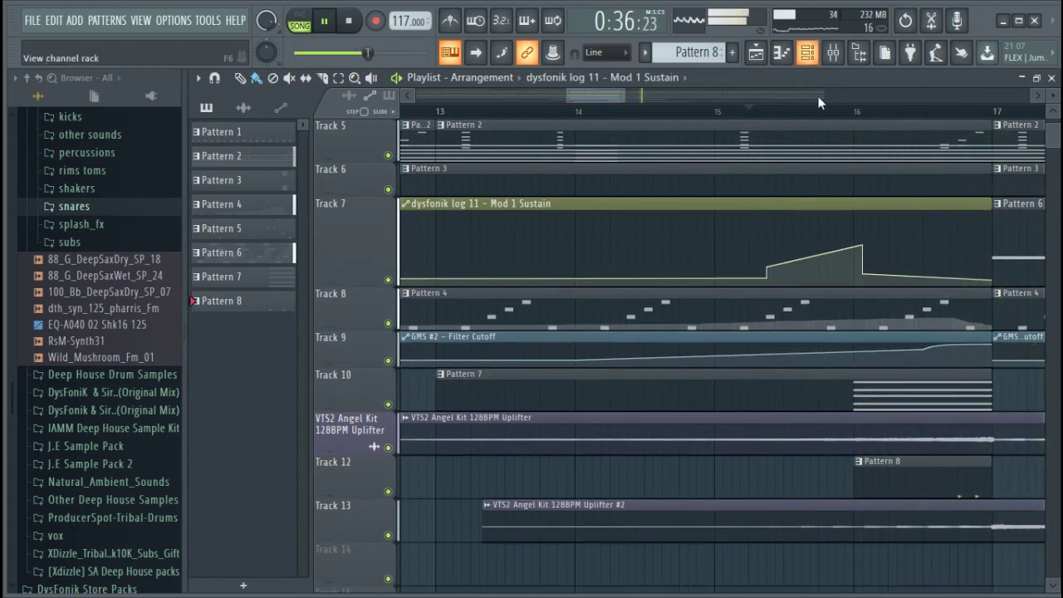
scroll(832, 114, down, 5)
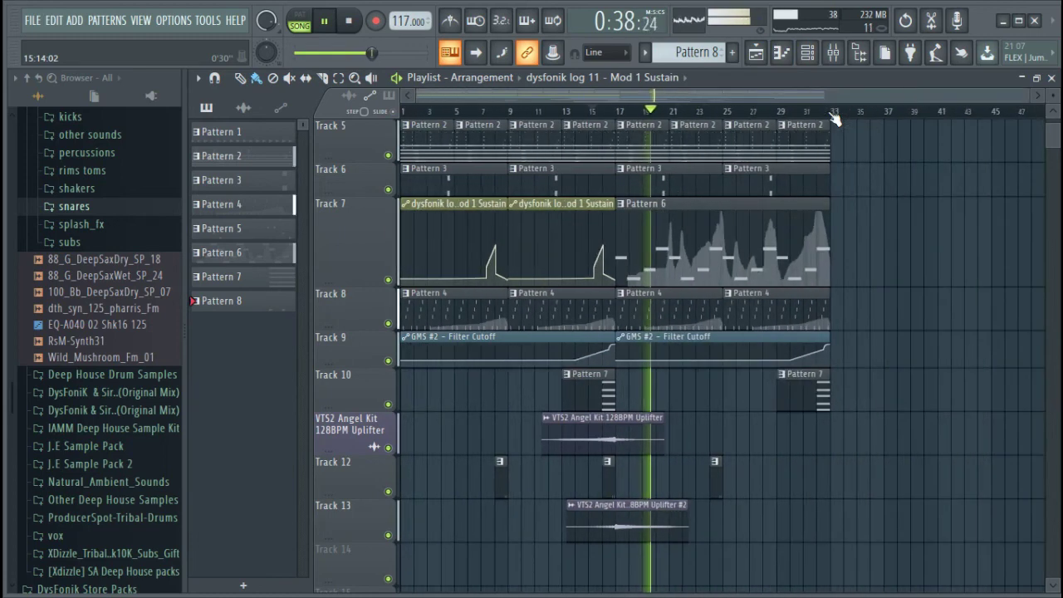
drag(380, 285, 381, 241)
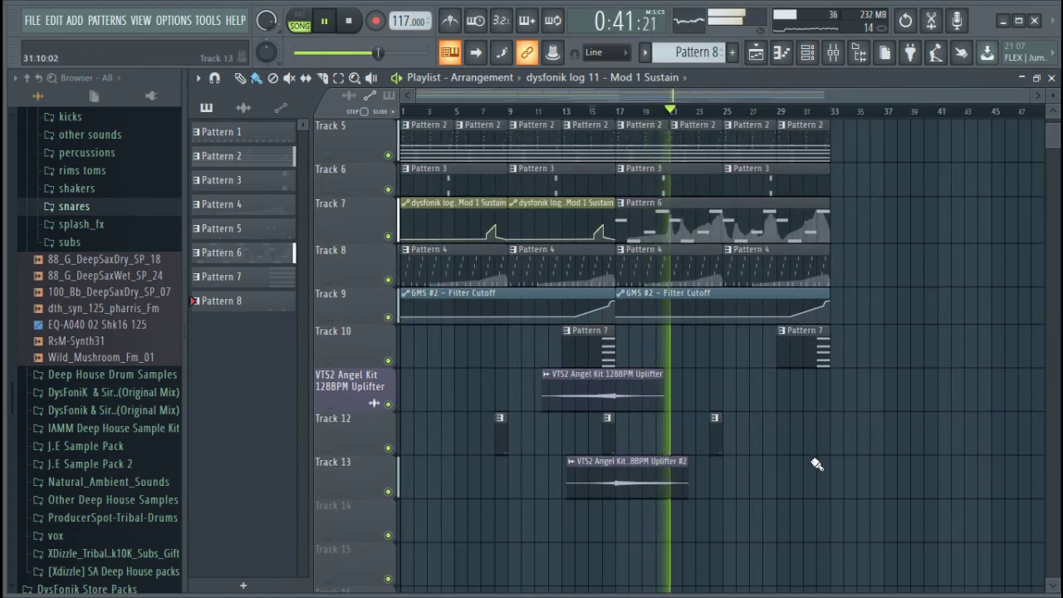
Step: Stop playback and look over the full 32-bar arrangement, from the drum clips on Track 1 to the uplifter on Track 13
key(space)
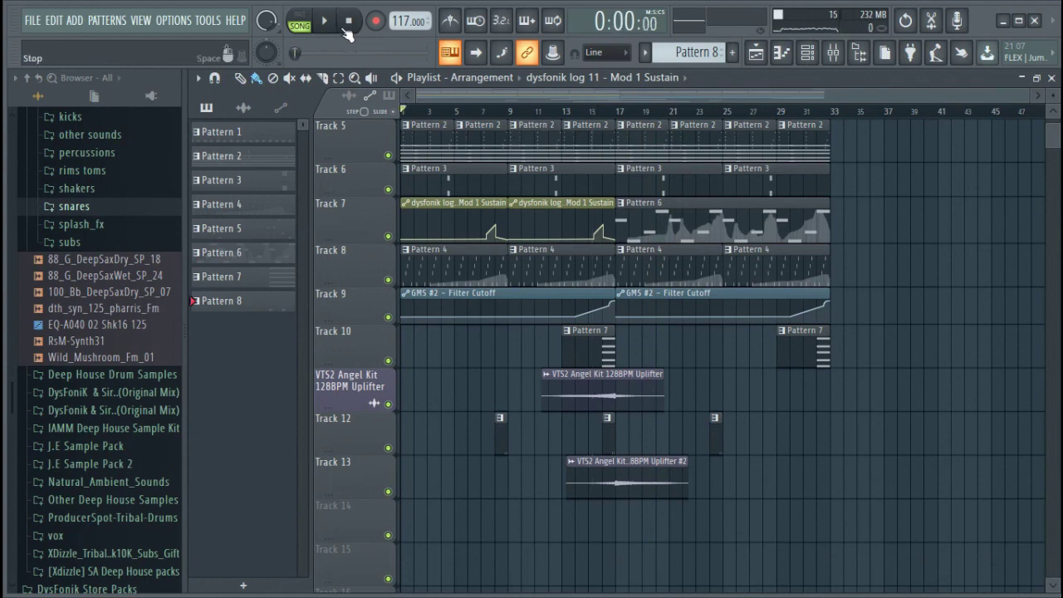
scroll(550, 216, up, 4)
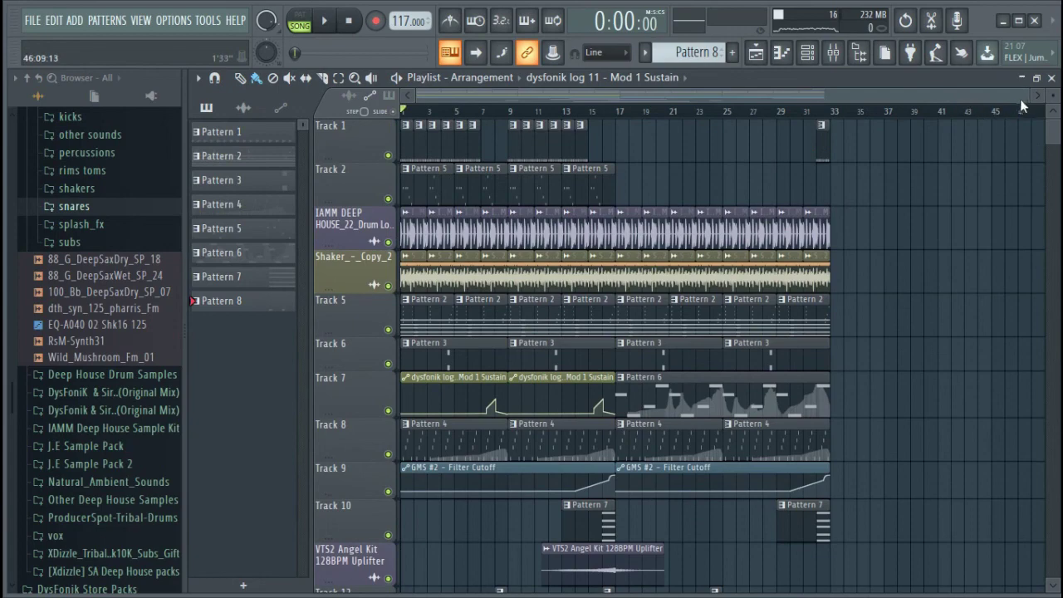
drag(1026, 99, 954, 107)
scroll(913, 286, down, 4)
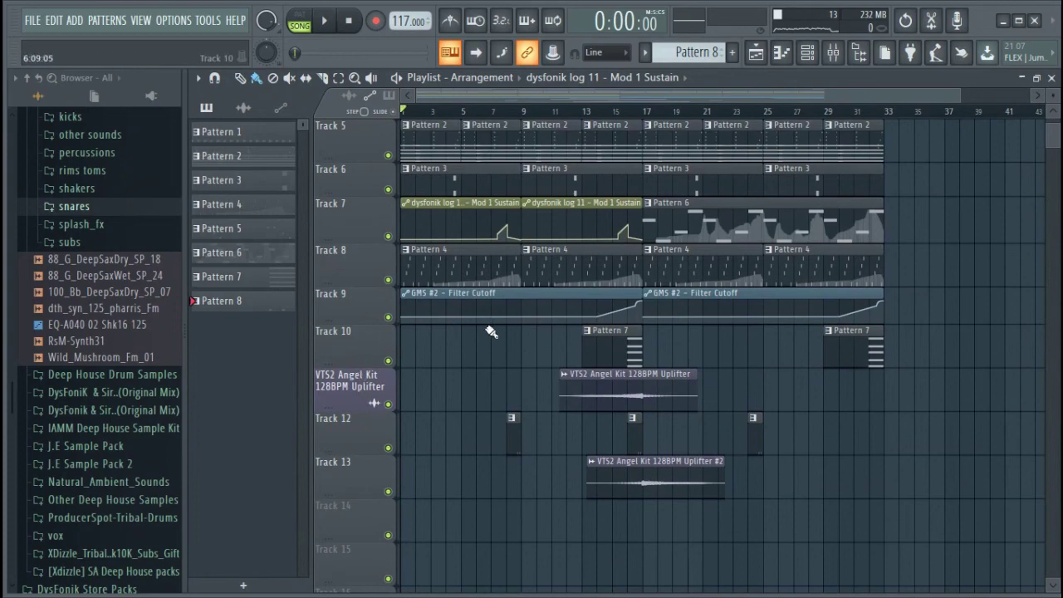
scroll(490, 332, up, 4)
drag(961, 92, 911, 111)
scroll(862, 203, down, 3)
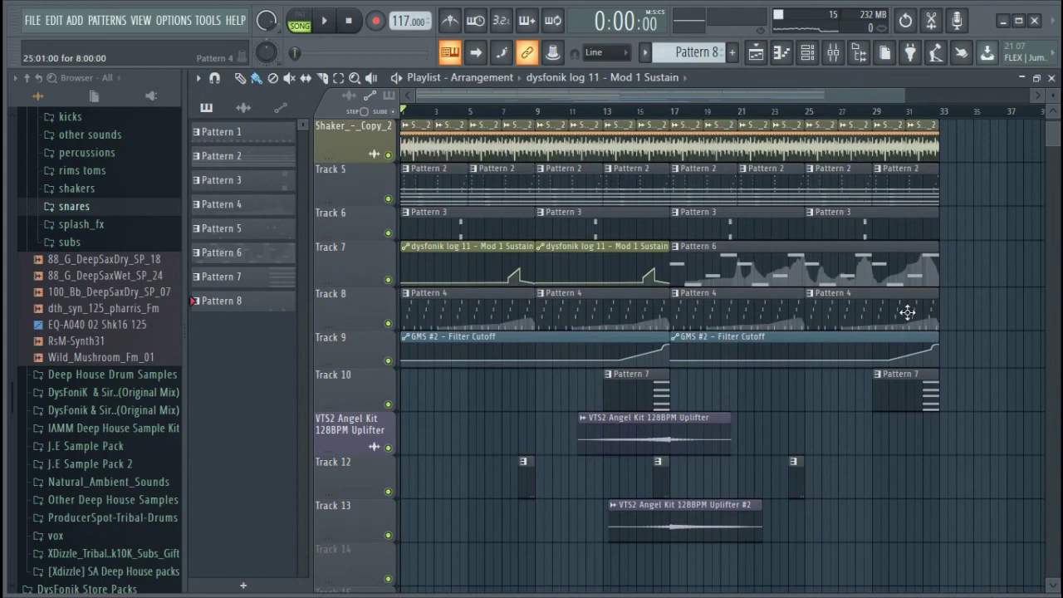
scroll(908, 312, up, 3)
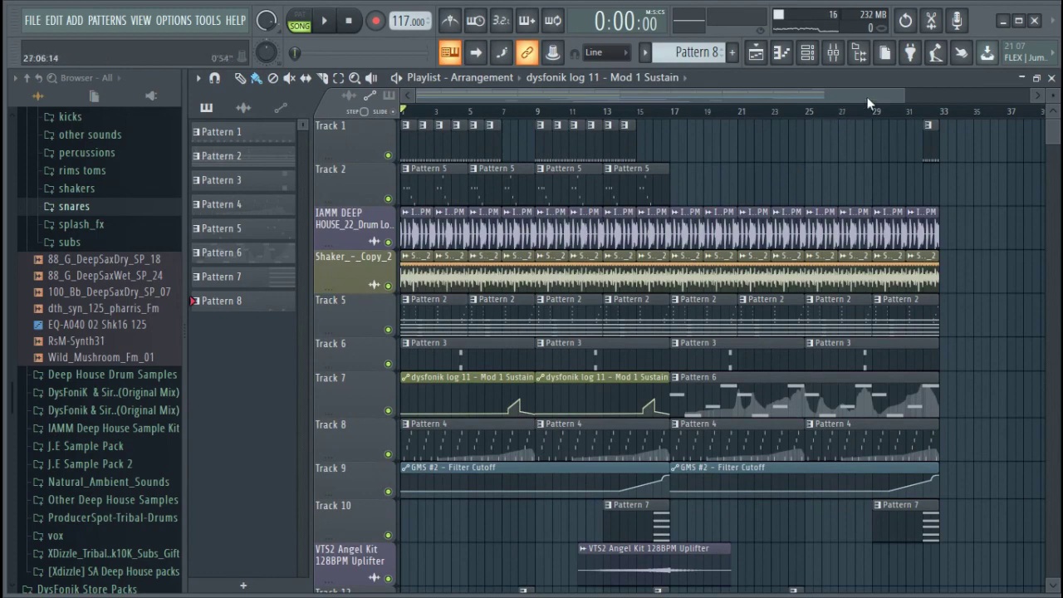